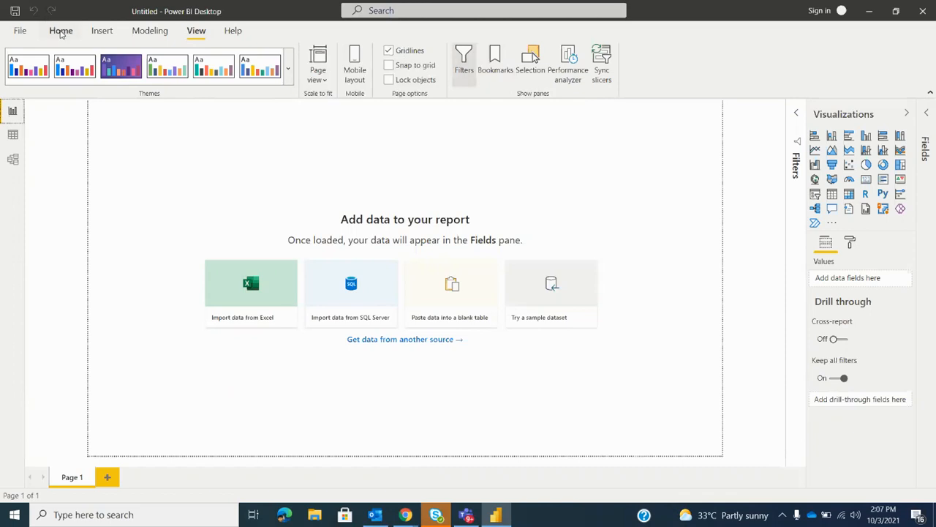
Import Sheet1 from the Excel workbook supermega martdata22.xlsx into the report
{"action": "left_click", "coordinate": [60, 31]}
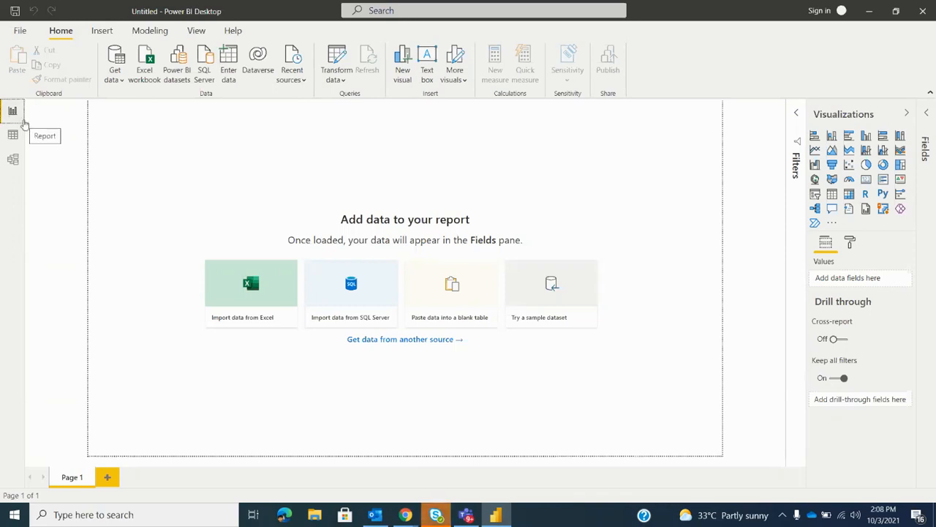
{"action": "left_click", "coordinate": [146, 64]}
{"action": "left_click", "coordinate": [188, 207]}
{"action": "left_click", "coordinate": [362, 272]}
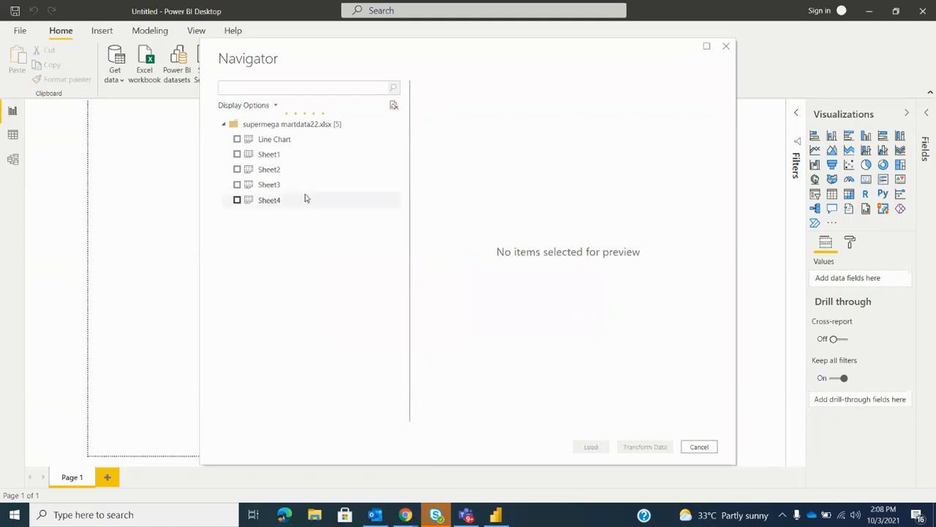
{"action": "left_click", "coordinate": [237, 155]}
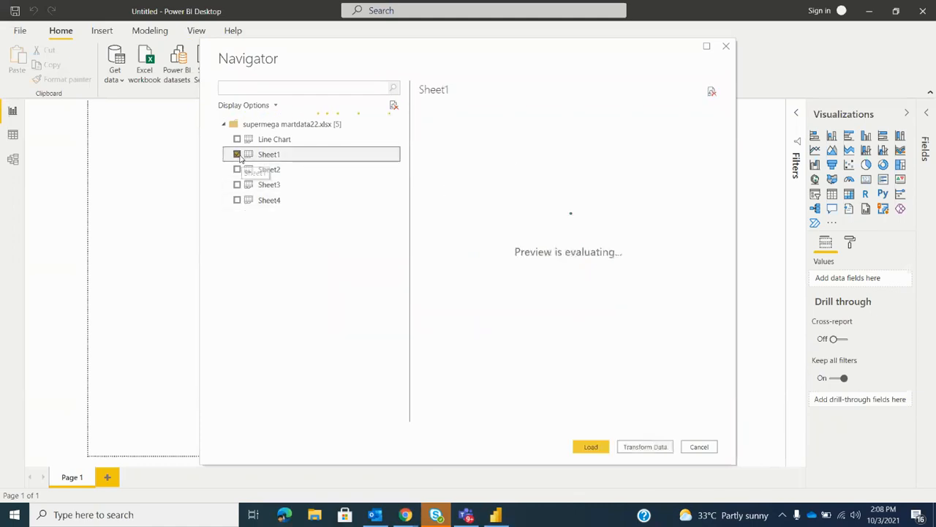
{"action": "left_click", "coordinate": [578, 447]}
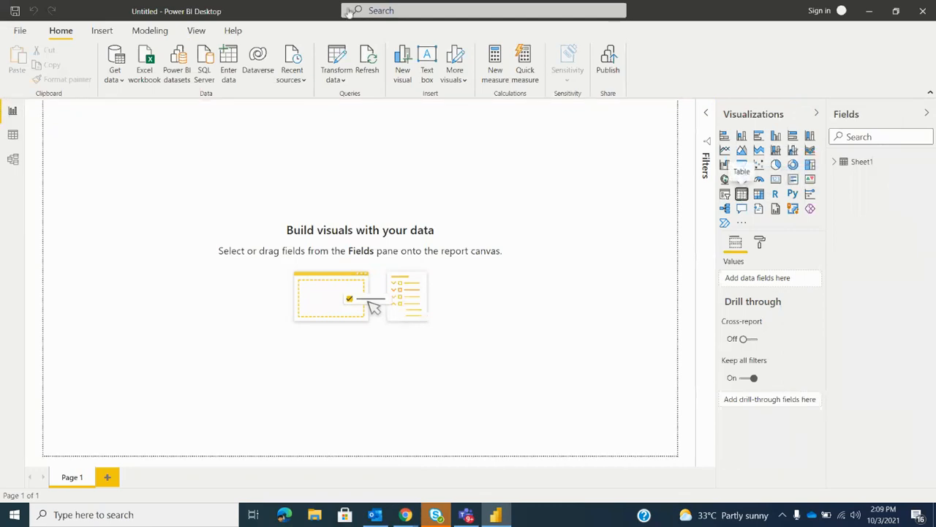
Add a table visual in the upper-left area of the report page with the Store Location, Gender and Electronics fields
{"action": "left_click", "coordinate": [742, 194]}
{"action": "left_click_drag", "start_coordinate": [153, 219], "coordinate": [316, 317]}
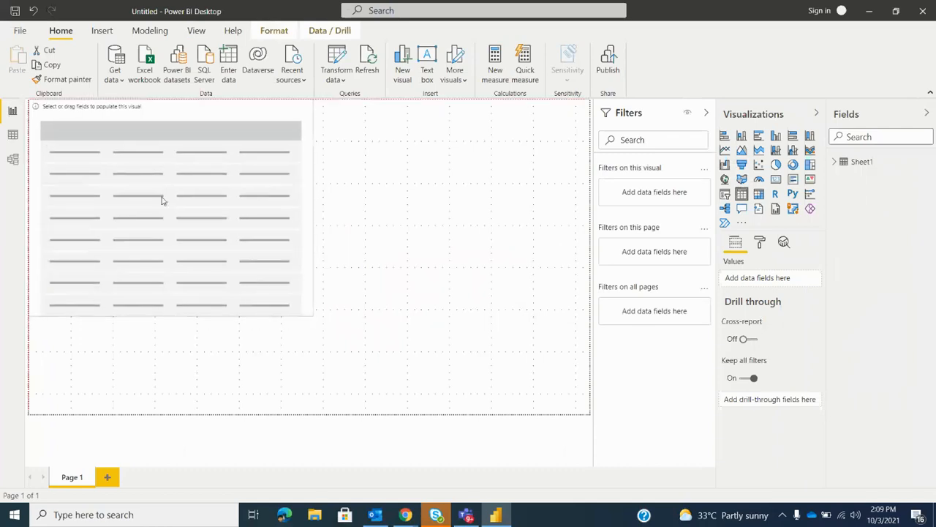
{"action": "left_click", "coordinate": [834, 161]}
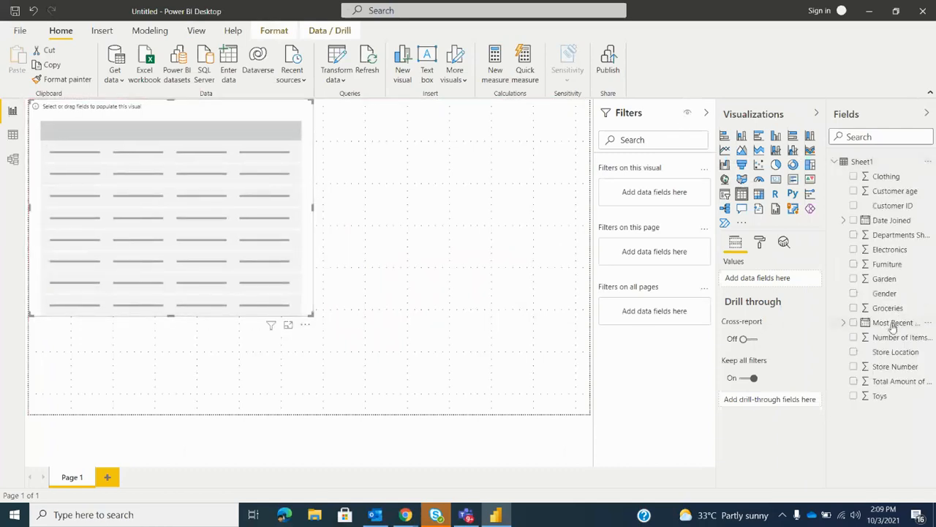
{"action": "left_click_drag", "start_coordinate": [877, 355], "coordinate": [761, 275]}
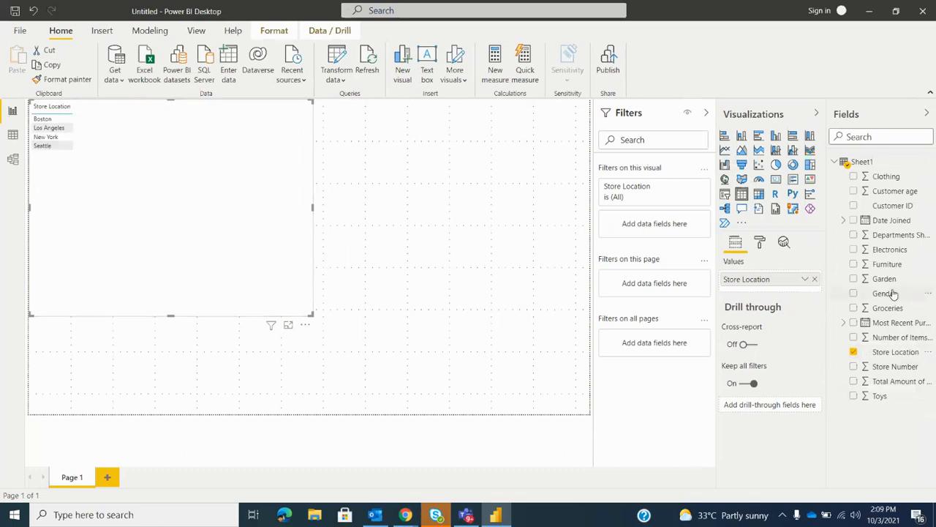
{"action": "left_click_drag", "start_coordinate": [884, 293], "coordinate": [742, 288]}
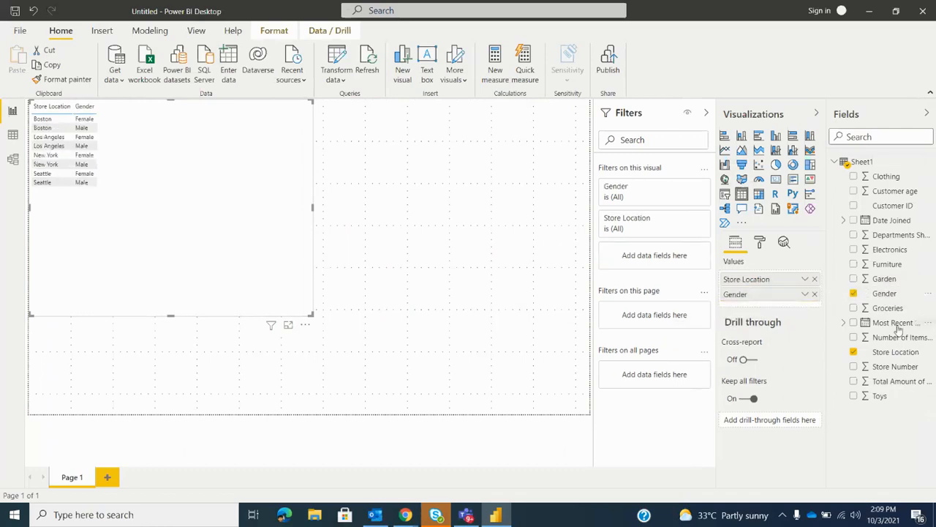
{"action": "left_click_drag", "start_coordinate": [894, 251], "coordinate": [774, 305]}
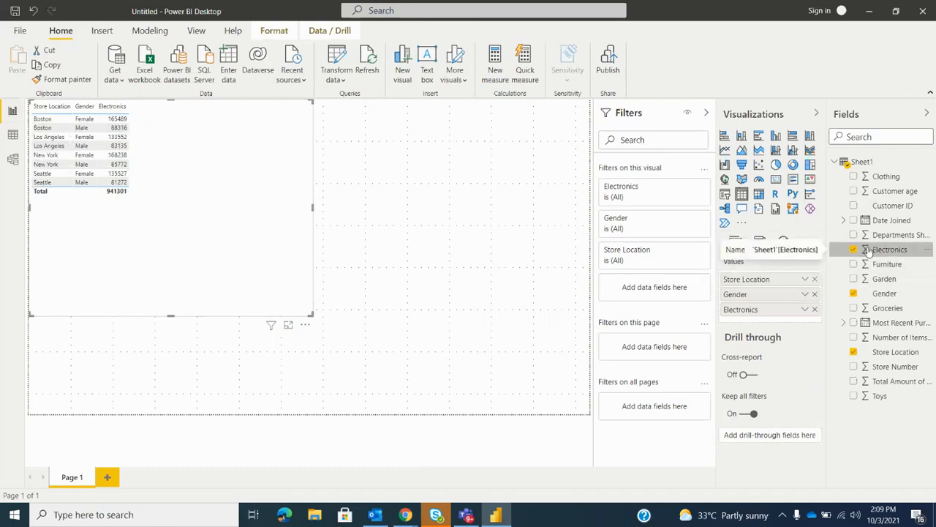
Set the Electronics field in the table visual to Don't summarize
{"action": "left_click", "coordinate": [805, 309]}
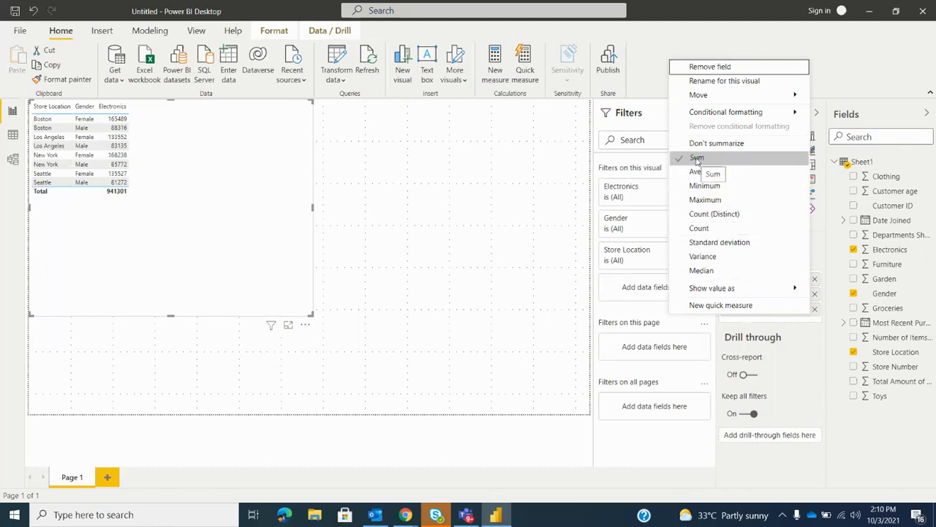
{"action": "left_click", "coordinate": [795, 349]}
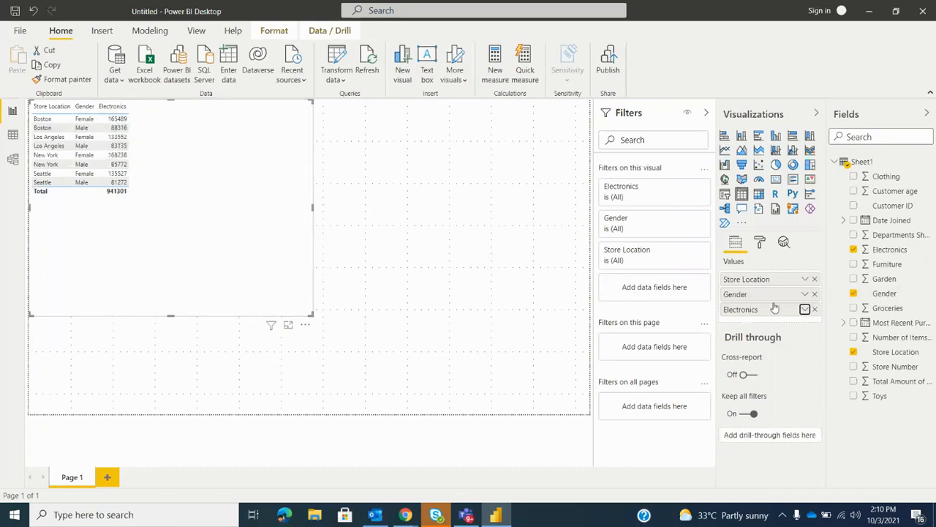
{"action": "left_click", "coordinate": [806, 311]}
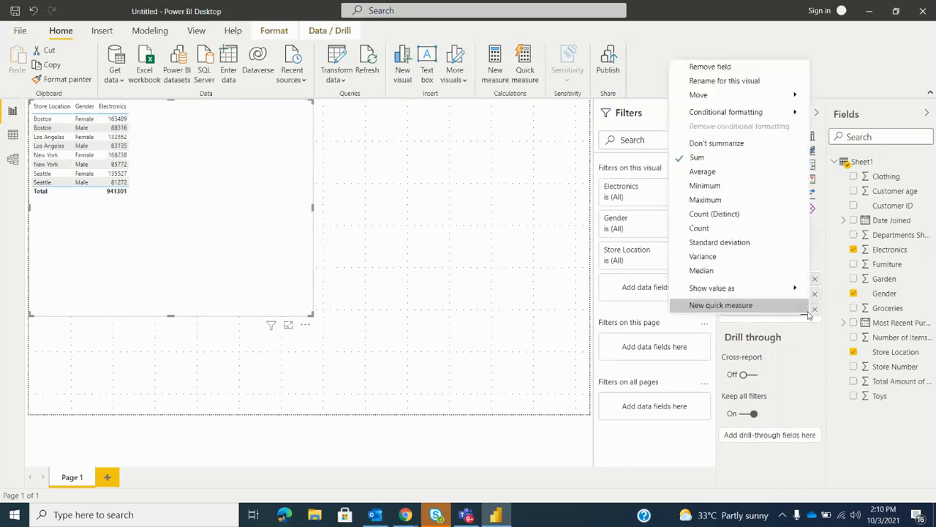
{"action": "left_click", "coordinate": [699, 145]}
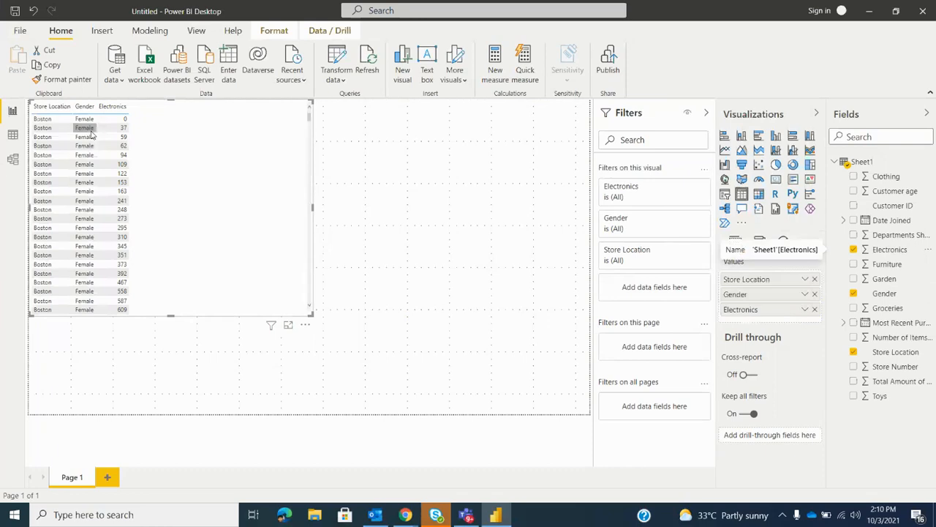
Check the Sheet1 source data and examine the individual Electronics rows per store location and gender in the table visual
{"action": "left_click", "coordinate": [12, 135]}
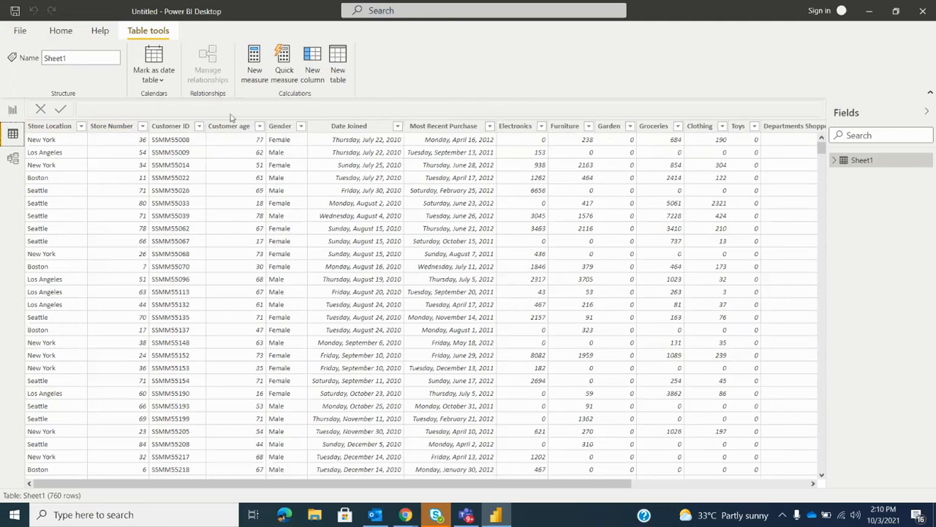
{"action": "left_click", "coordinate": [12, 109]}
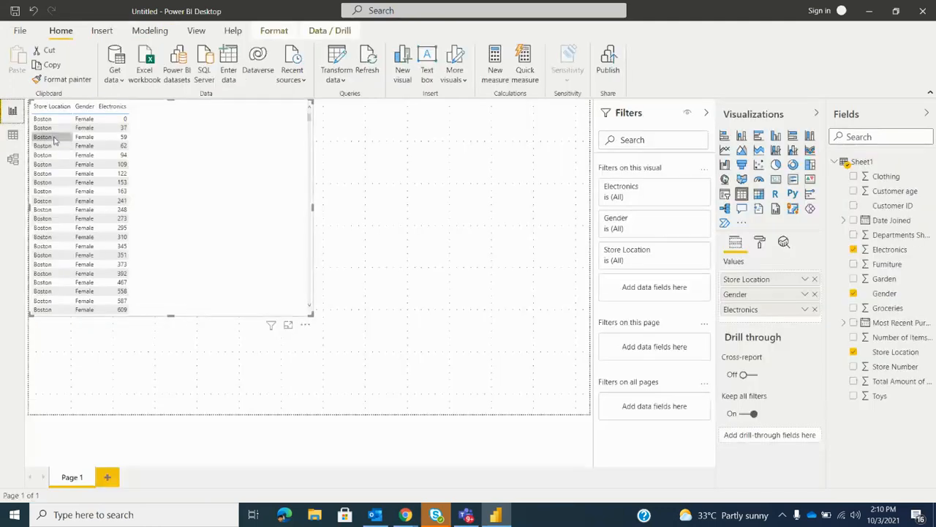
{"action": "scroll", "coordinate": [66, 157], "scroll_direction": "down", "scroll_amount": 10}
{"action": "scroll", "coordinate": [68, 162], "scroll_direction": "down", "scroll_amount": 15}
{"action": "scroll", "coordinate": [67, 163], "scroll_direction": "down", "scroll_amount": 5}
{"action": "scroll", "coordinate": [67, 166], "scroll_direction": "down", "scroll_amount": 15}
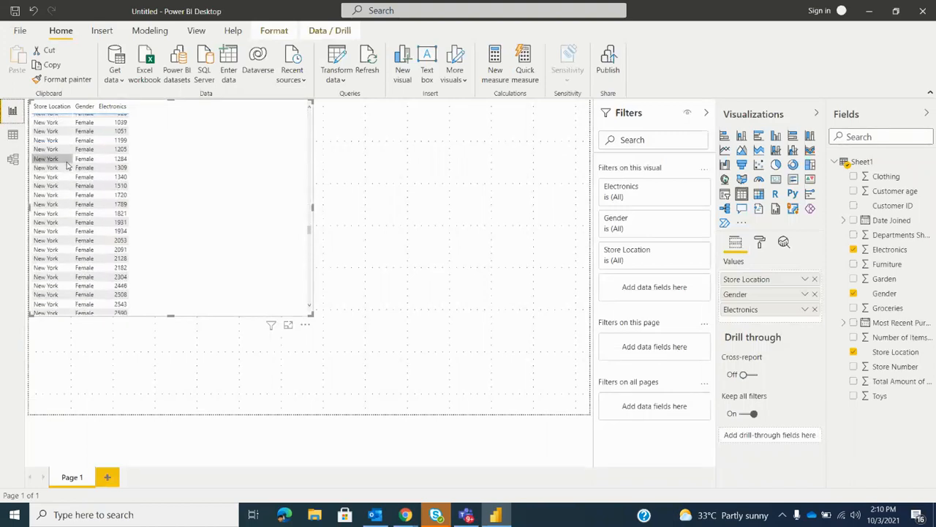
{"action": "scroll", "coordinate": [60, 208], "scroll_direction": "down", "scroll_amount": 5}
{"action": "scroll", "coordinate": [61, 208], "scroll_direction": "up", "scroll_amount": 10}
{"action": "scroll", "coordinate": [60, 208], "scroll_direction": "up", "scroll_amount": 20}
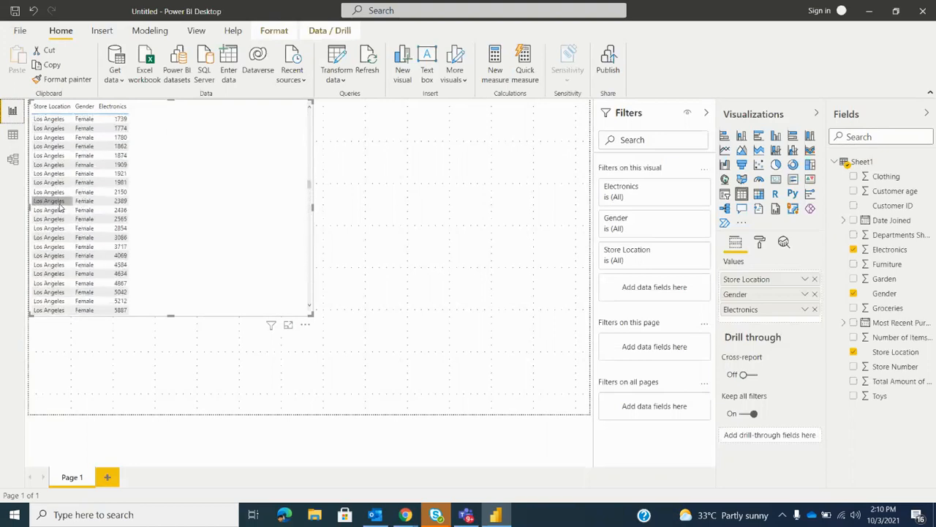
{"action": "scroll", "coordinate": [58, 208], "scroll_direction": "up", "scroll_amount": 3}
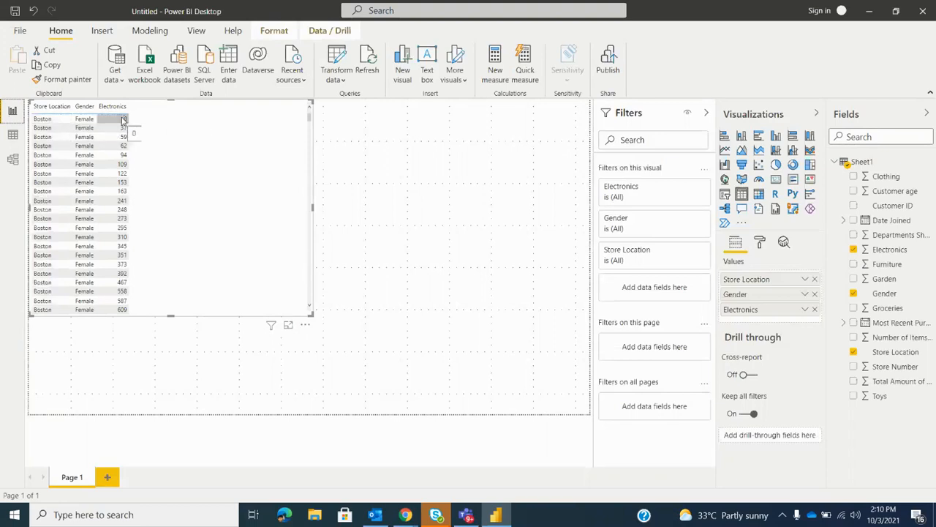
{"action": "scroll", "coordinate": [122, 229], "scroll_direction": "down", "scroll_amount": 10}
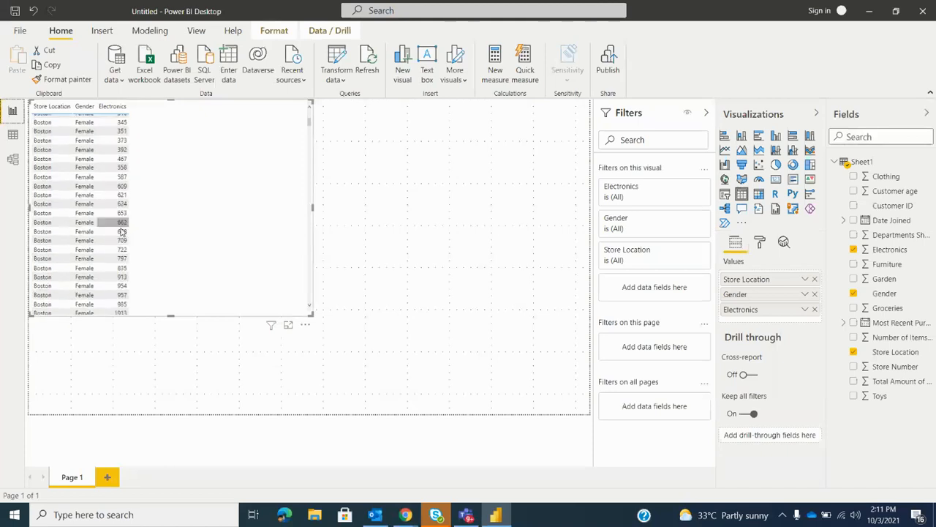
{"action": "scroll", "coordinate": [124, 243], "scroll_direction": "down", "scroll_amount": 5}
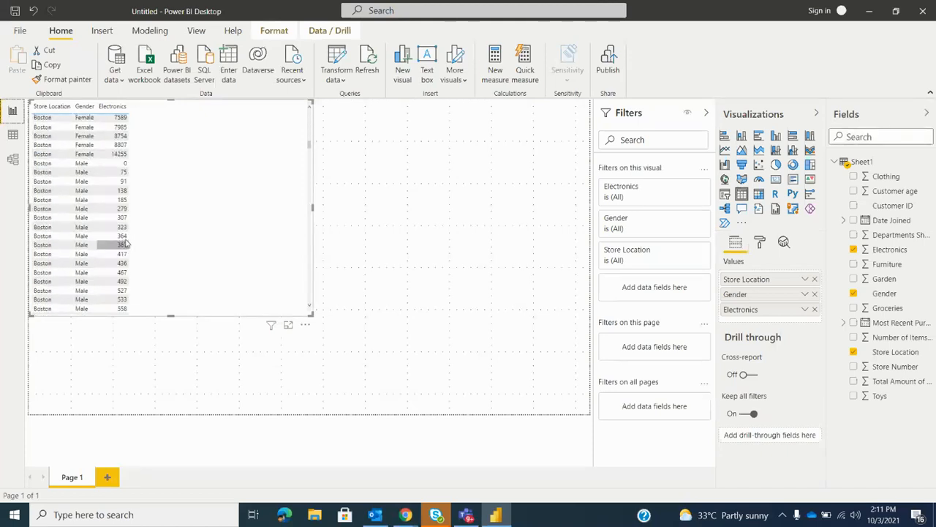
{"action": "scroll", "coordinate": [142, 229], "scroll_direction": "down", "scroll_amount": 5}
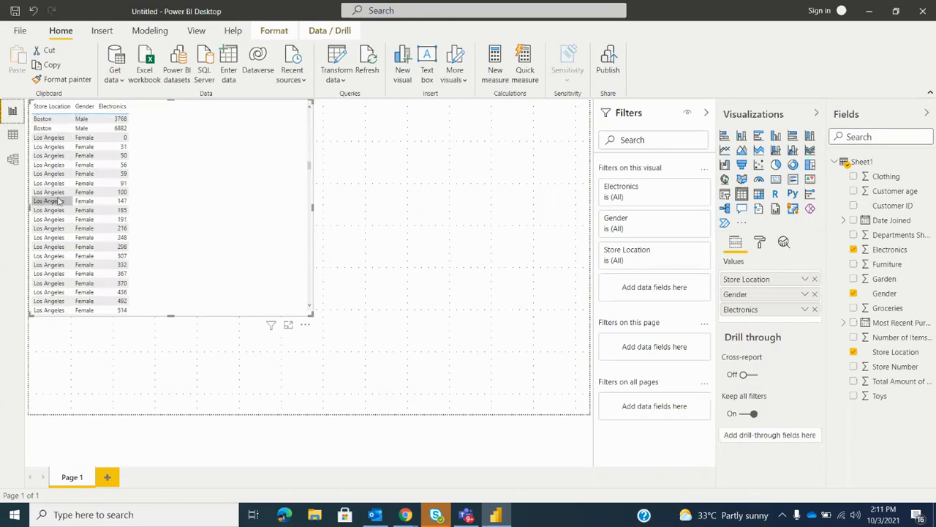
Set the aggregation of the Electronics field in the table visual to Sum
{"action": "left_click", "coordinate": [805, 309]}
{"action": "left_click", "coordinate": [161, 246]}
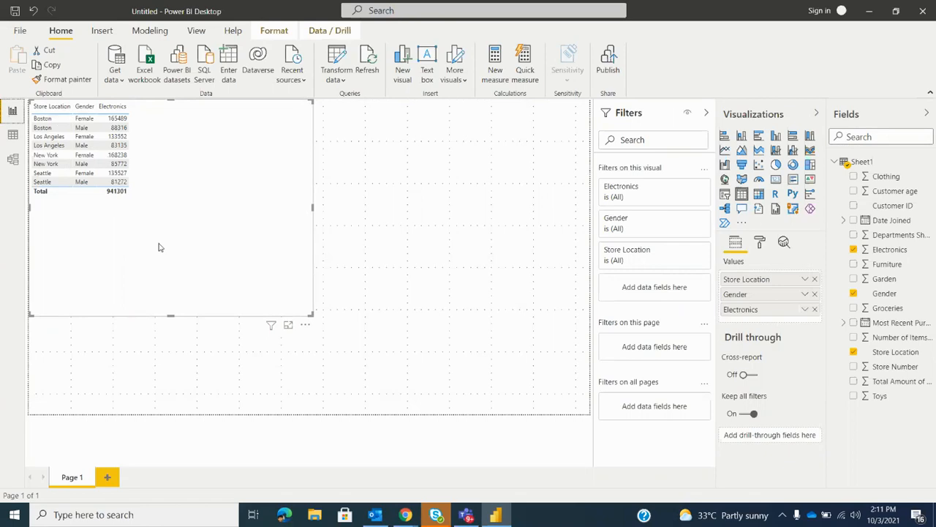
{"action": "left_click", "coordinate": [805, 309]}
{"action": "left_click", "coordinate": [206, 220]}
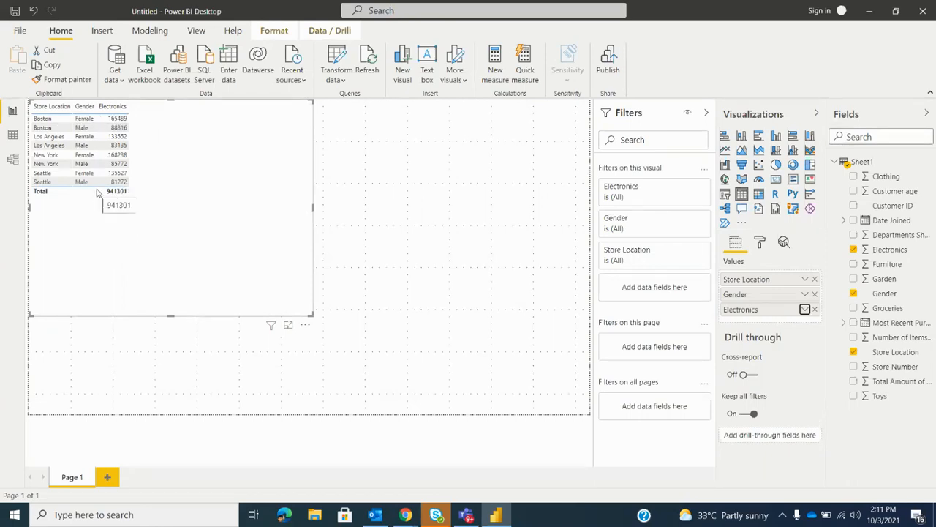
Shrink the table visual from its lower-right corner so it fits more closely around its rows
{"action": "mouse_move", "coordinate": [395, 516]}
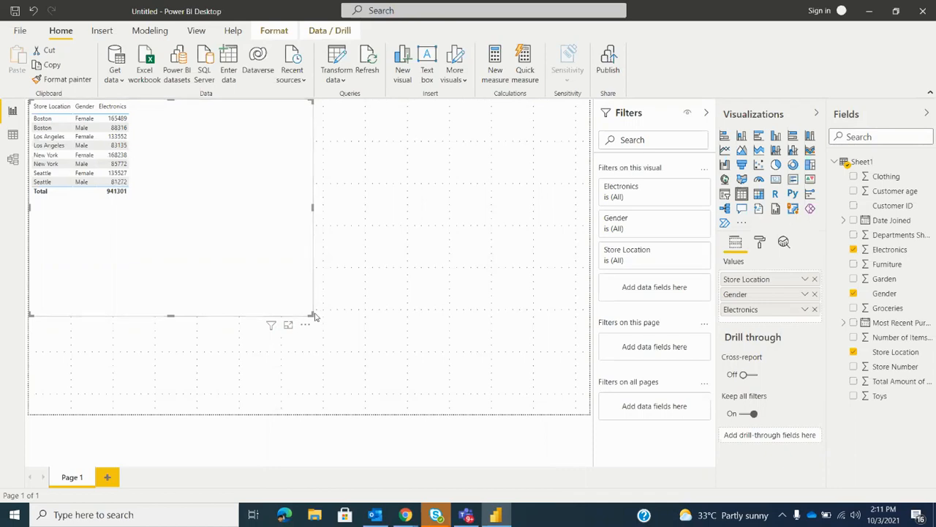
{"action": "left_click_drag", "start_coordinate": [311, 312], "coordinate": [260, 216]}
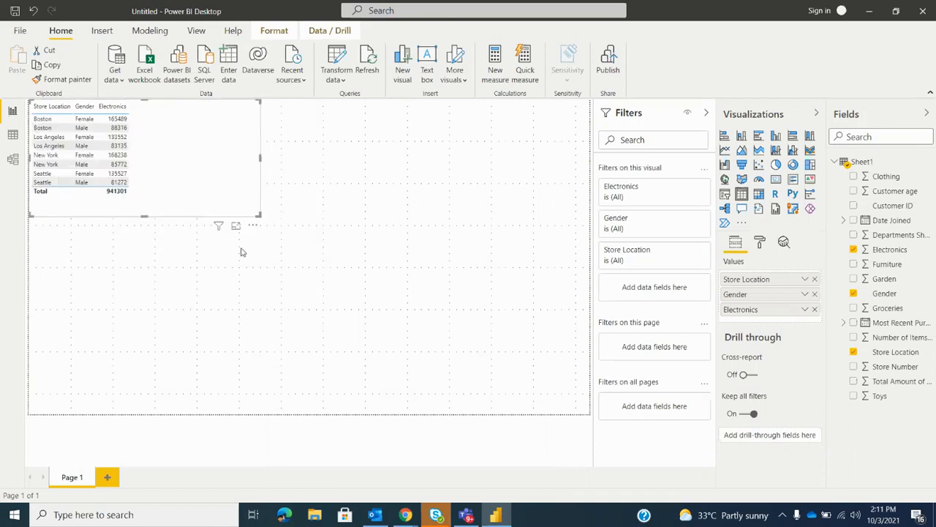
{"action": "left_click", "coordinate": [366, 173]}
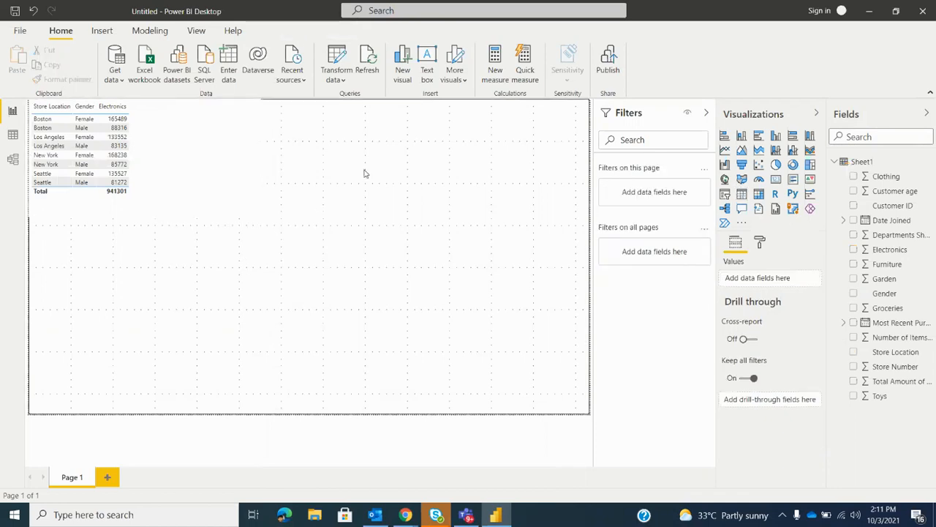
Place a copy of the table visual in the upper-right corner of the report page and convert it to a clustered column chart
{"action": "left_click", "coordinate": [220, 145]}
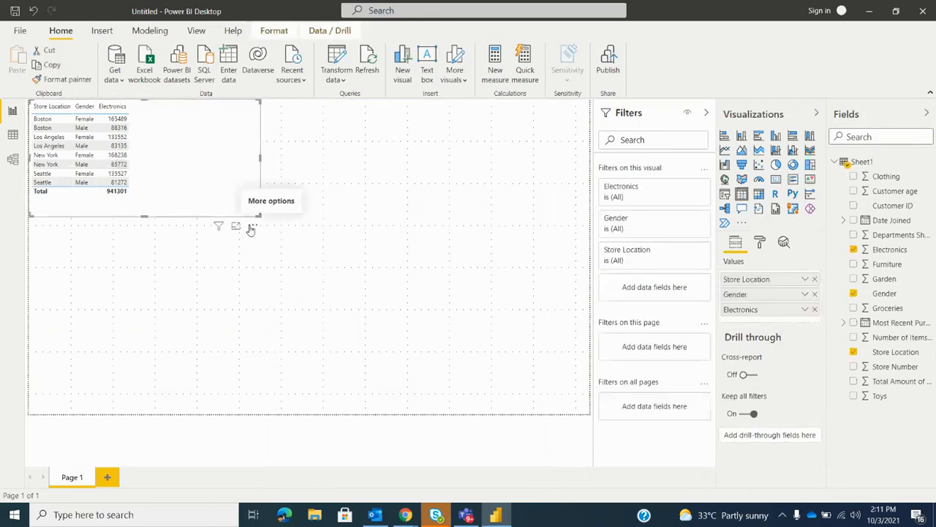
{"action": "left_click", "coordinate": [380, 280]}
{"action": "key", "text": "ctrl+v"}
{"action": "left_click_drag", "start_coordinate": [167, 170], "coordinate": [567, 164]}
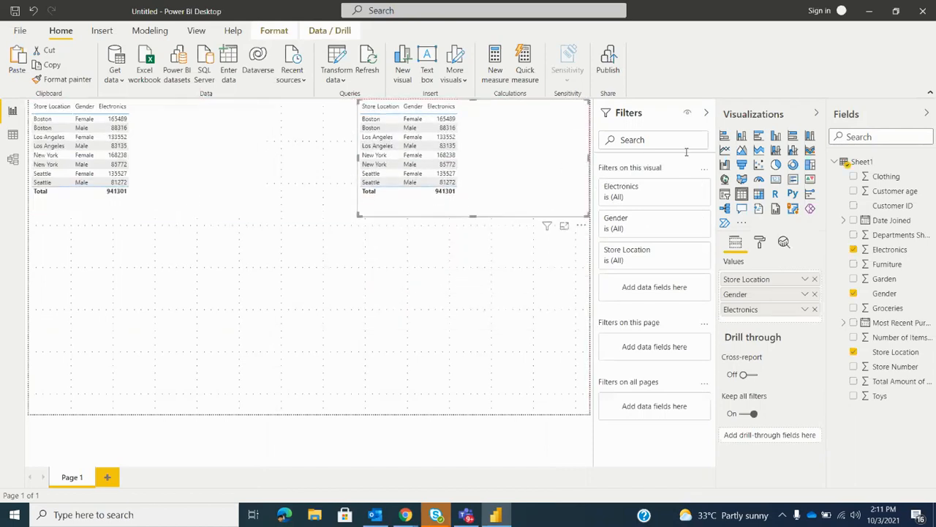
{"action": "left_click", "coordinate": [775, 135]}
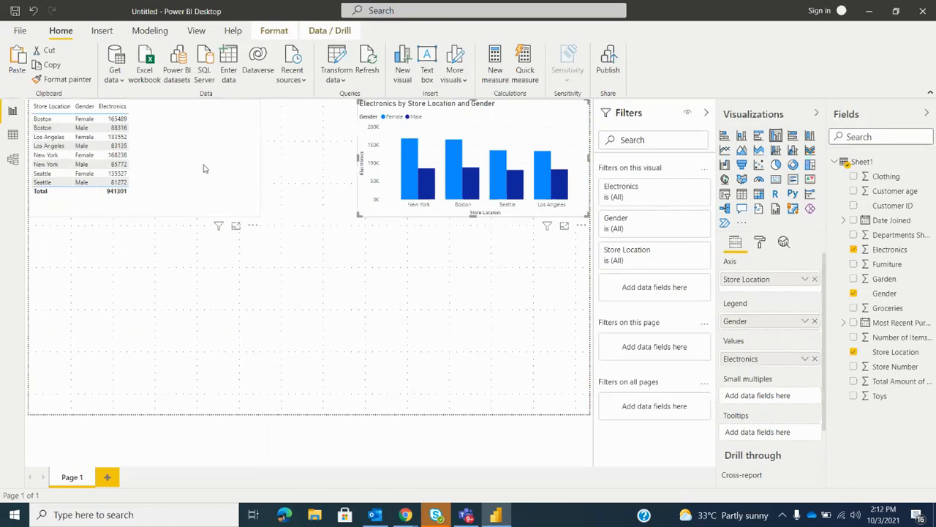
Filter the original table visual to the Boston store location with basic filtering, and collapse the filter card
{"action": "left_click", "coordinate": [204, 169]}
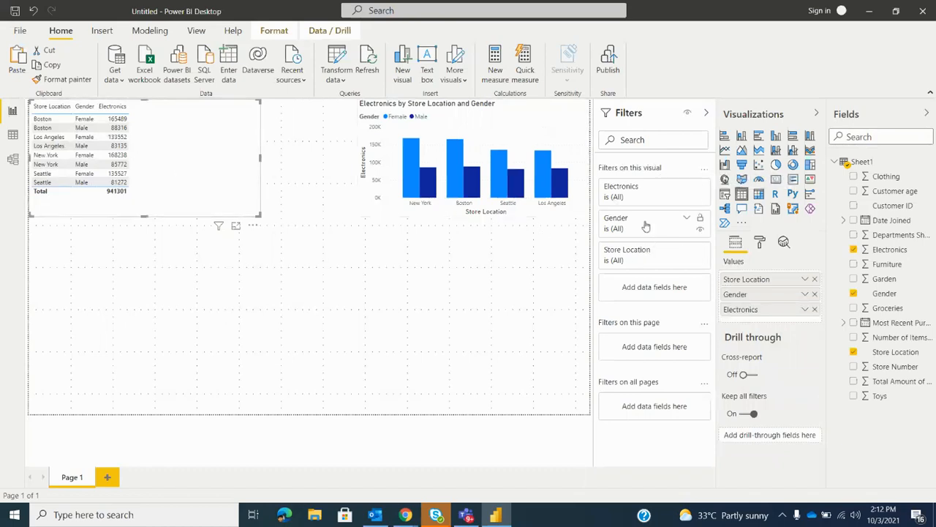
{"action": "left_click", "coordinate": [677, 259]}
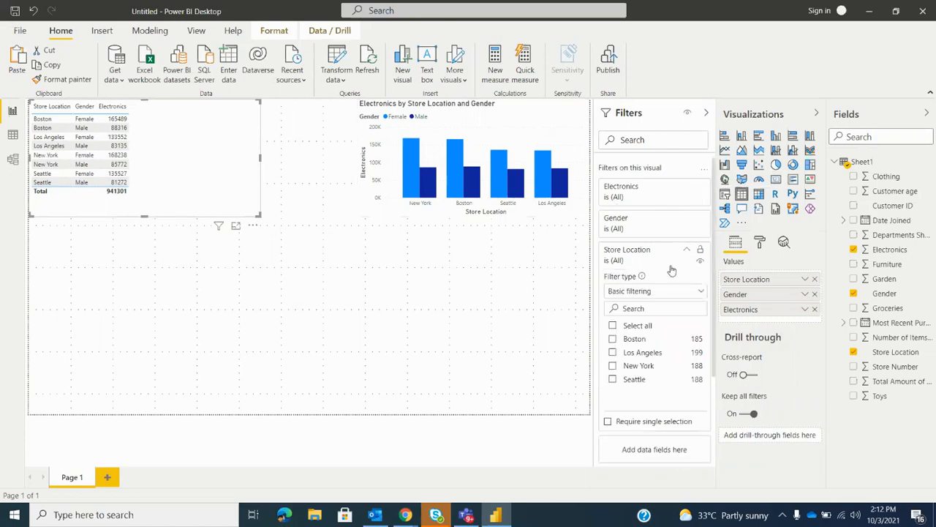
{"action": "left_click", "coordinate": [614, 340]}
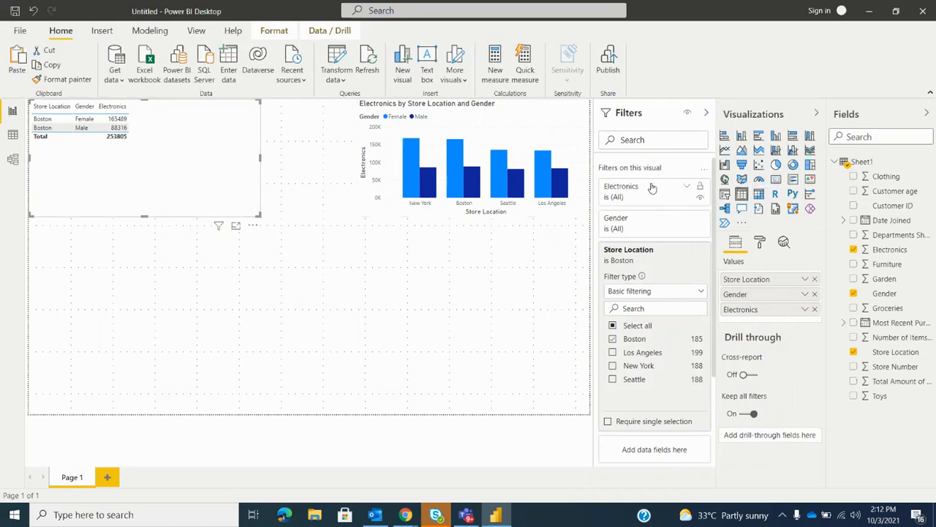
{"action": "left_click", "coordinate": [701, 291]}
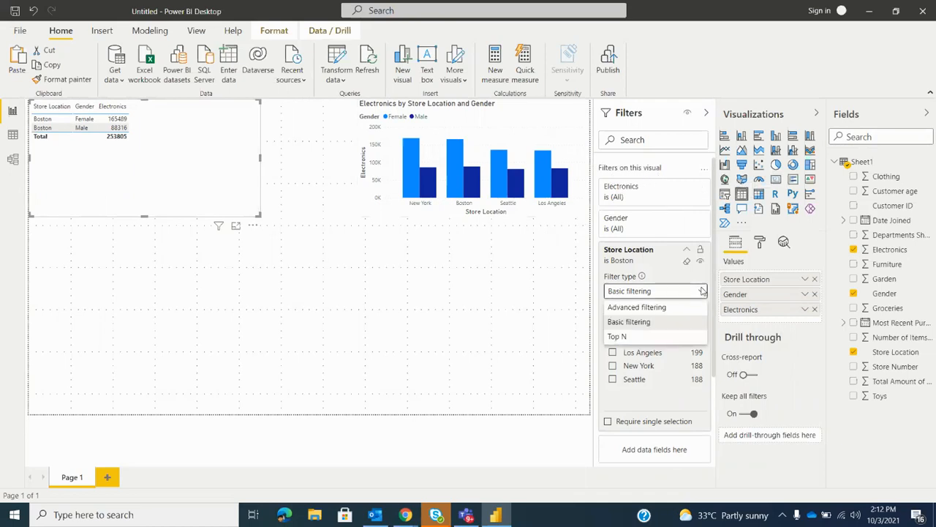
{"action": "left_click", "coordinate": [682, 164]}
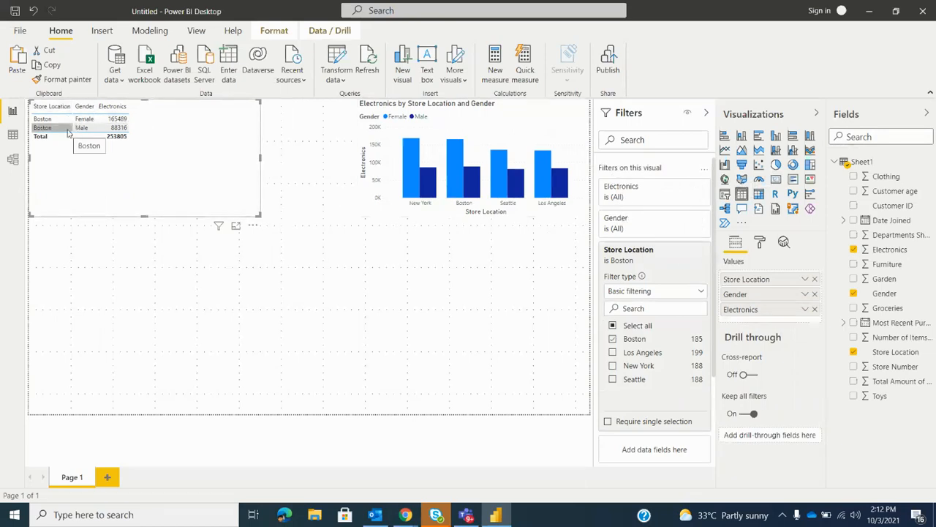
{"action": "left_click", "coordinate": [686, 249]}
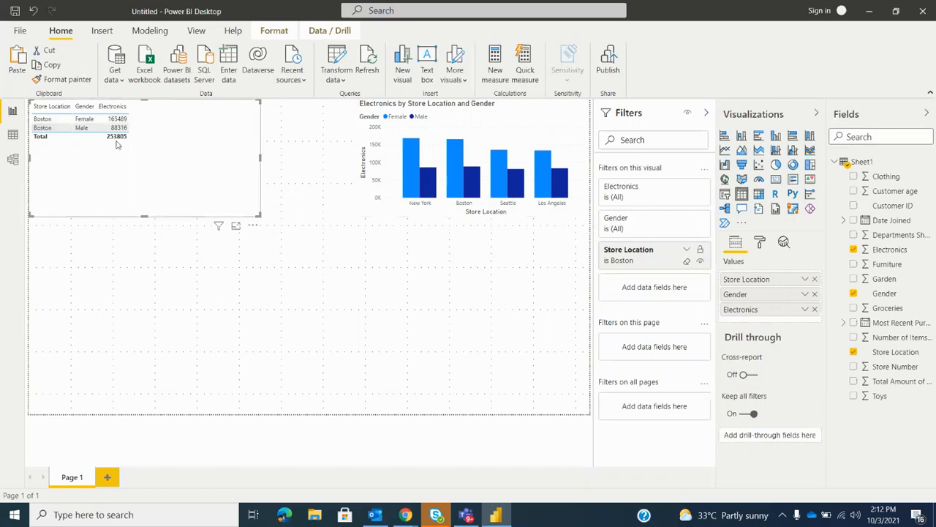
Add Los Angeles to the table visual's Store Location filter alongside Boston, and collapse the filter card
{"action": "left_click", "coordinate": [687, 252]}
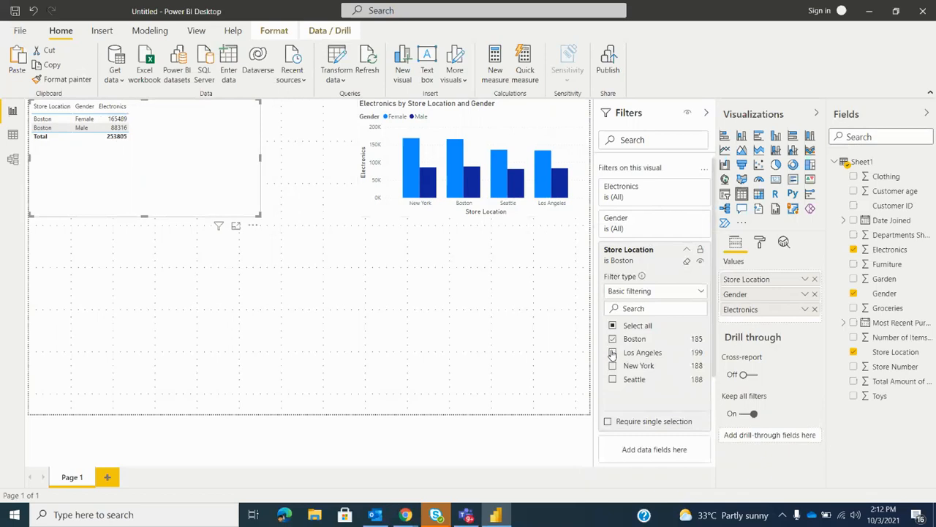
{"action": "left_click", "coordinate": [612, 353]}
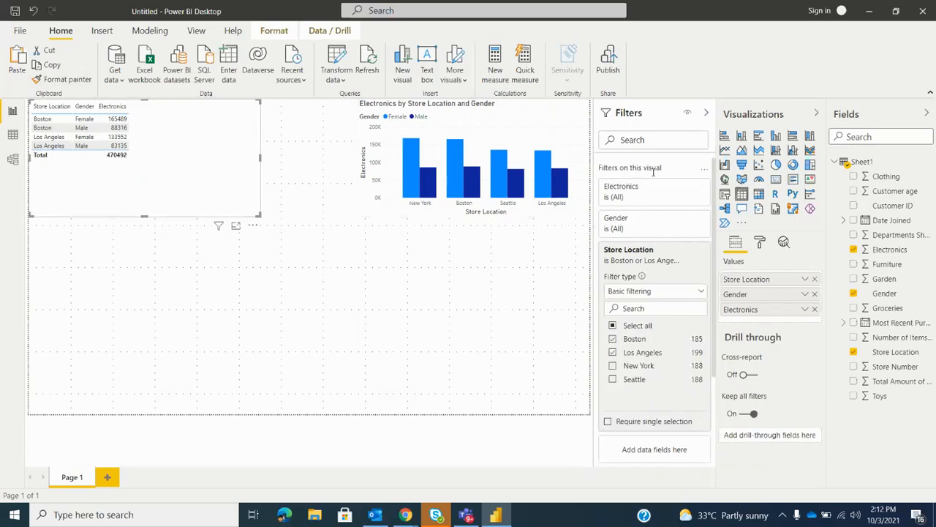
{"action": "left_click", "coordinate": [685, 250]}
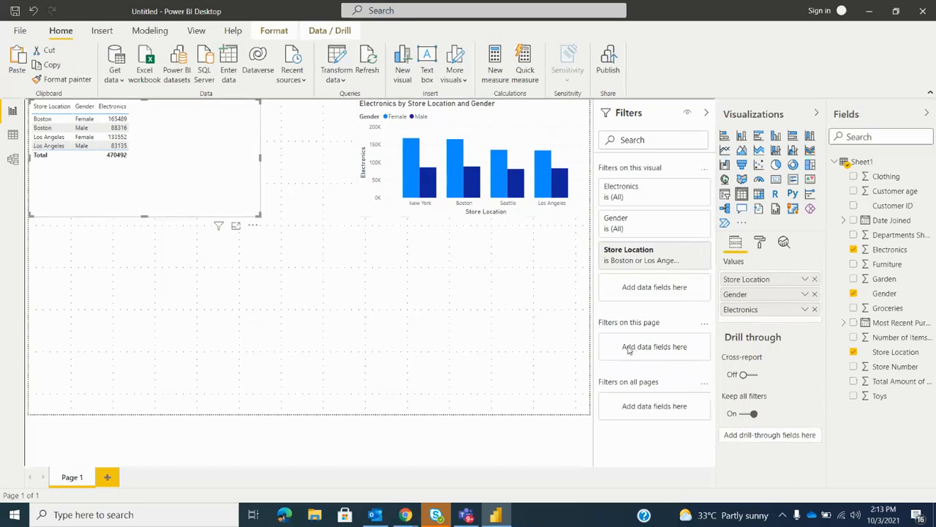
Add Store Location as a page-level filter on Page 1 and limit it to Boston with basic filtering
{"action": "left_click", "coordinate": [895, 355]}
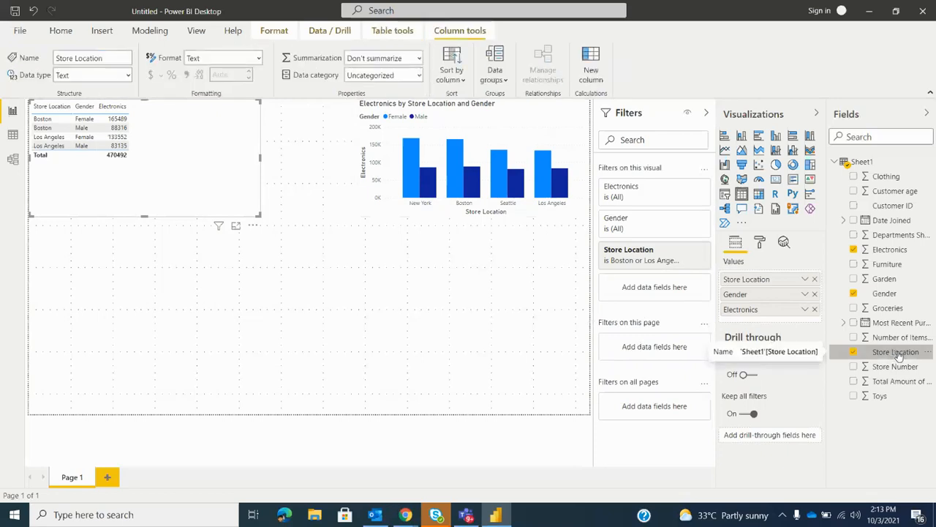
{"action": "left_click_drag", "start_coordinate": [900, 356], "coordinate": [651, 353]}
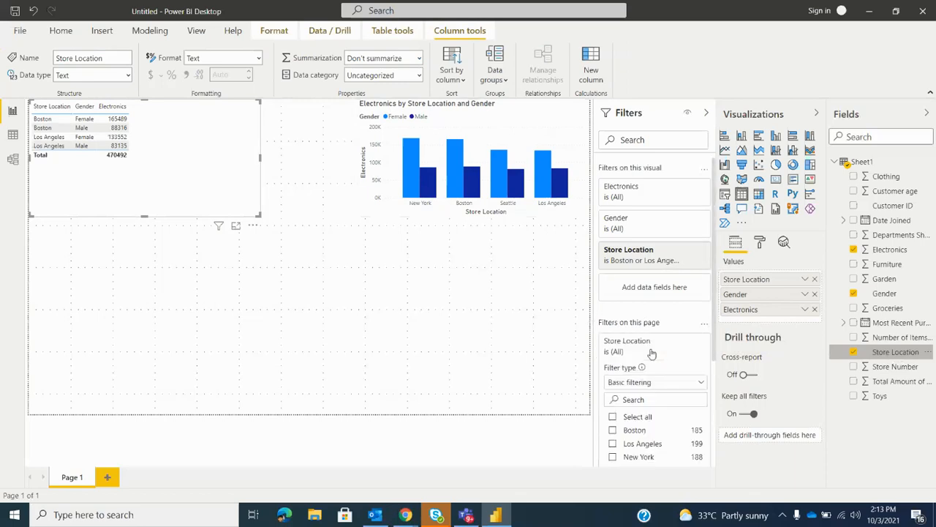
{"action": "scroll", "coordinate": [652, 352], "scroll_direction": "down", "scroll_amount": 1}
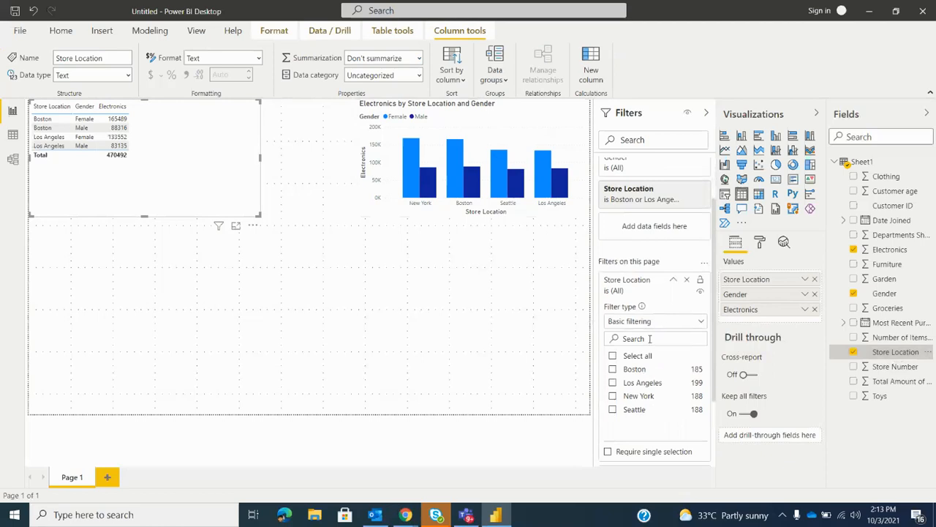
{"action": "left_click", "coordinate": [613, 370]}
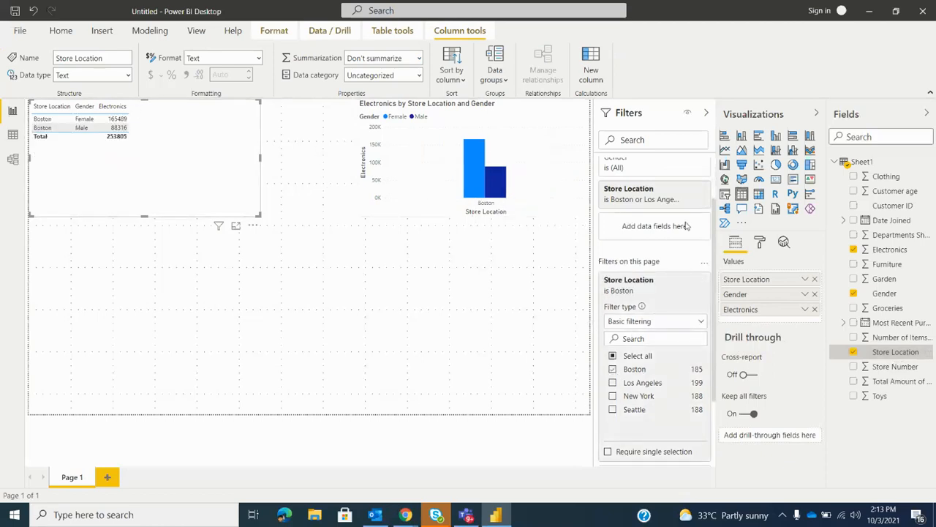
Clear the table's visual-level Store Location filter, and add Los Angeles and Seattle to the page-level Store Location filter
{"action": "left_click", "coordinate": [689, 189]}
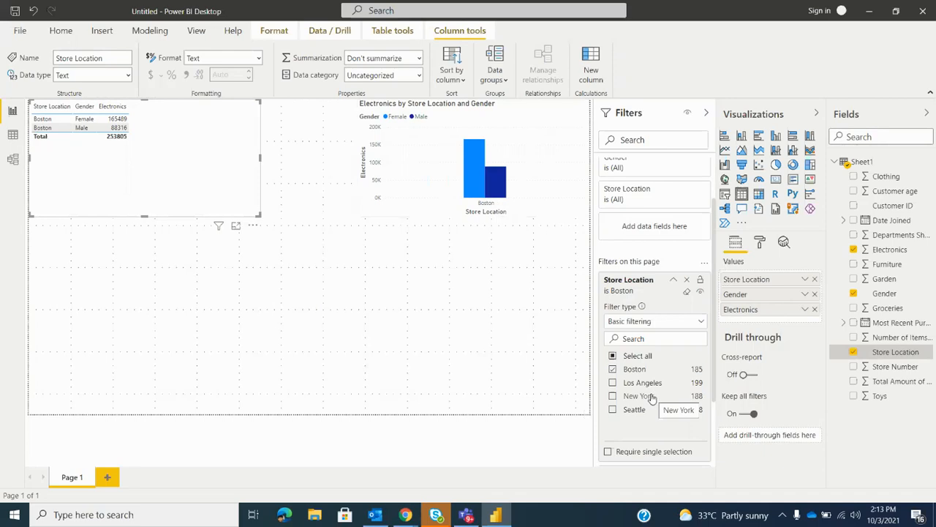
{"action": "left_click", "coordinate": [613, 383]}
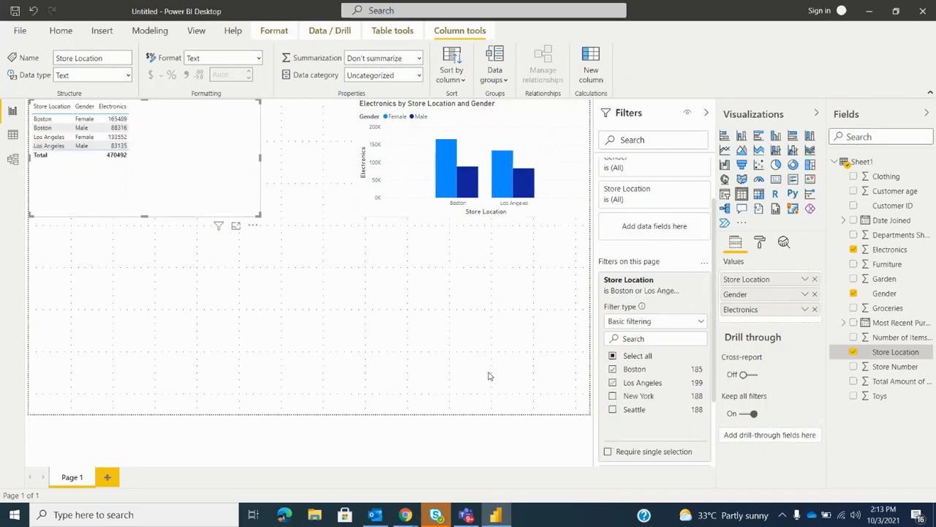
{"action": "left_click", "coordinate": [613, 409]}
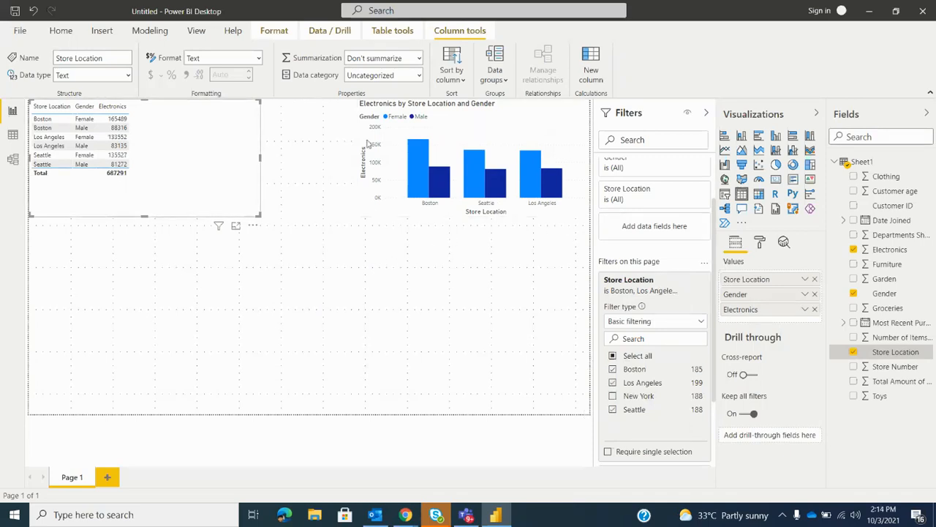
{"action": "scroll", "coordinate": [629, 249], "scroll_direction": "up", "scroll_amount": 2}
{"action": "scroll", "coordinate": [656, 286], "scroll_direction": "down", "scroll_amount": 1}
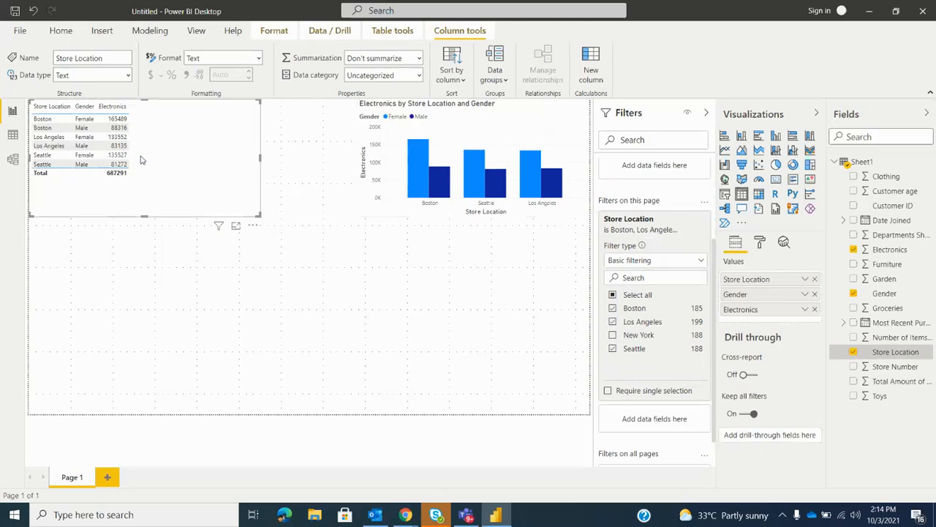
Duplicate Page 1 and rename the copy as Page2
{"action": "right_click", "coordinate": [65, 480]}
{"action": "left_click", "coordinate": [104, 459]}
{"action": "right_click", "coordinate": [138, 477]}
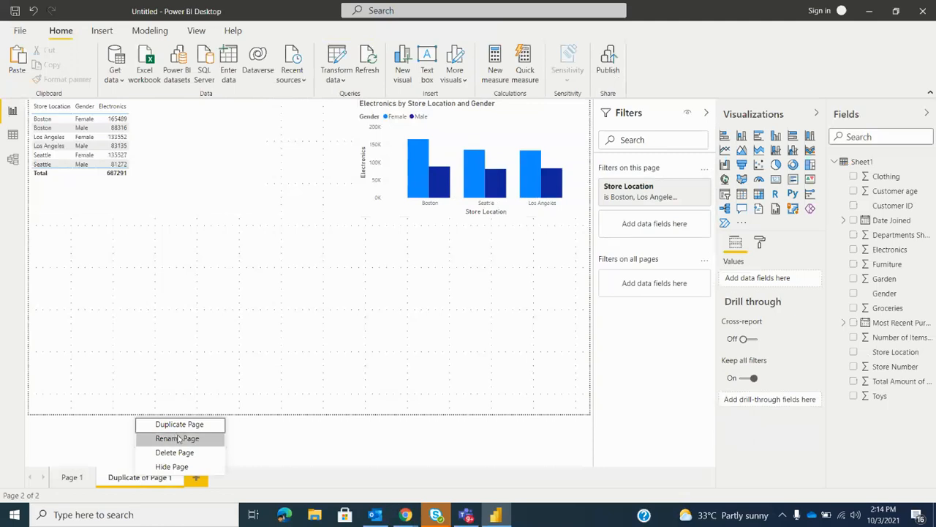
{"action": "left_click", "coordinate": [178, 439]}
{"action": "type", "text": "d"}
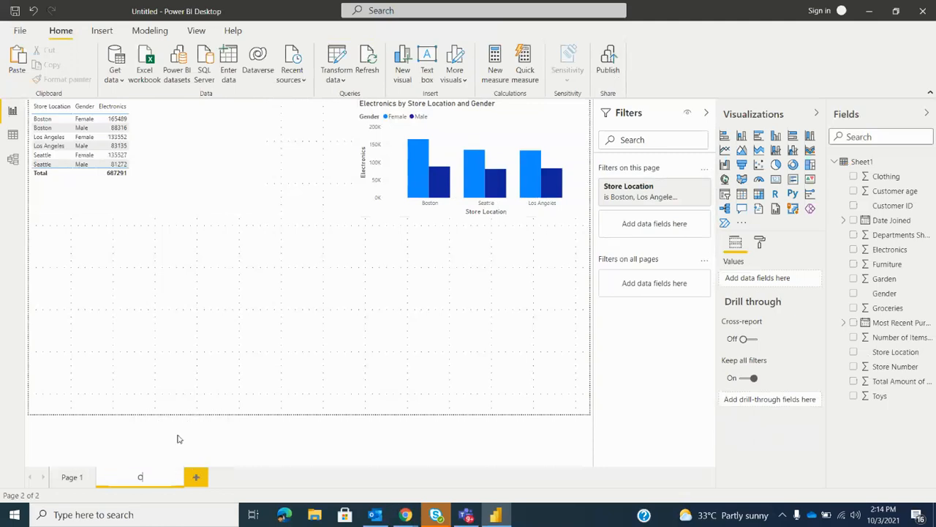
{"action": "type", "text": "age2"}
{"action": "left_click", "coordinate": [340, 449]}
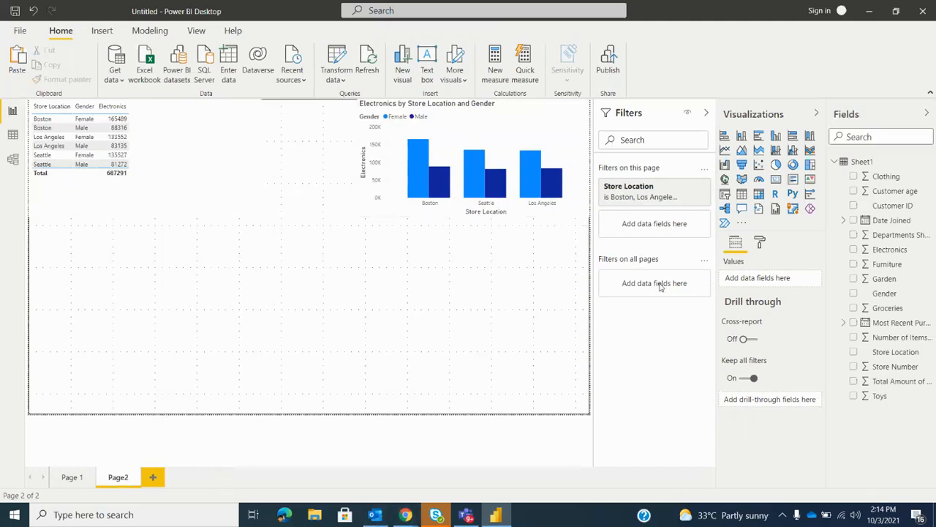
Exclude Los Angeles from Page 1's Store Location page filter, clear the same page filter on Page2, and return to Page 1
{"action": "left_click", "coordinate": [68, 477]}
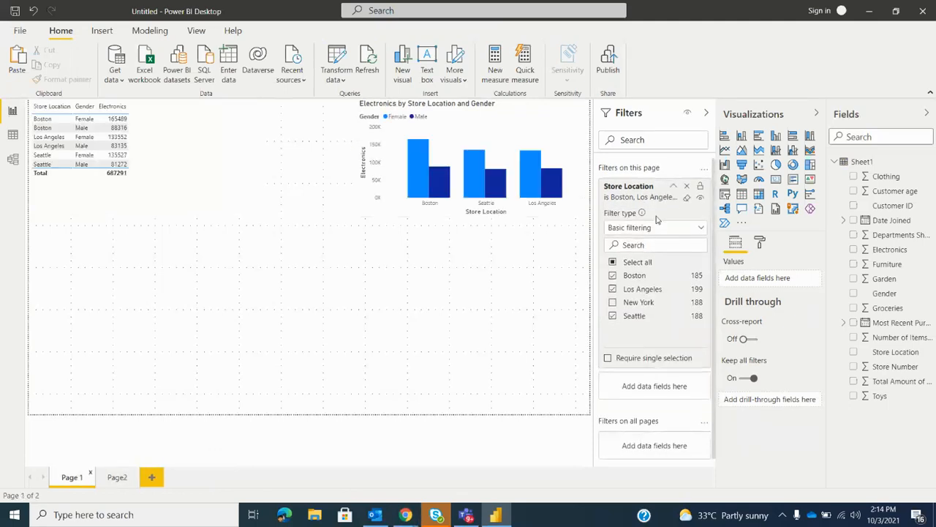
{"action": "left_click", "coordinate": [612, 289]}
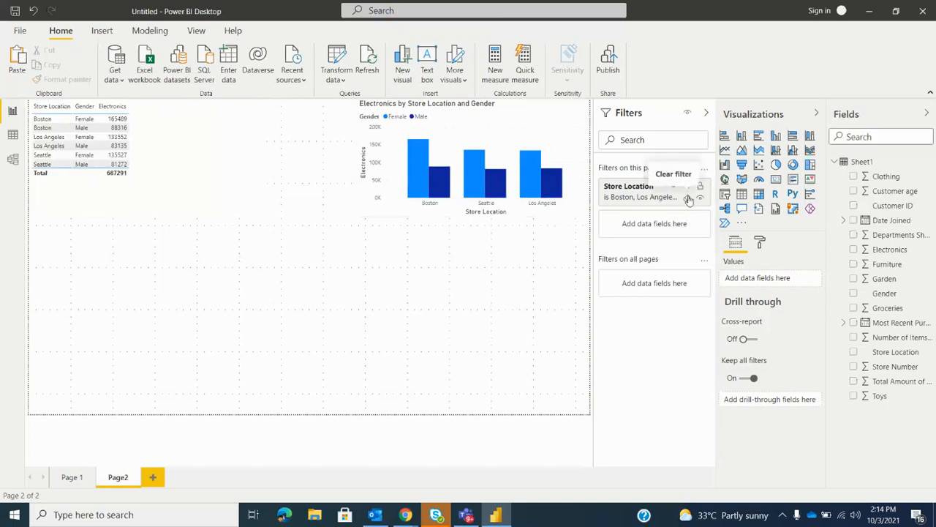
{"action": "left_click", "coordinate": [688, 197]}
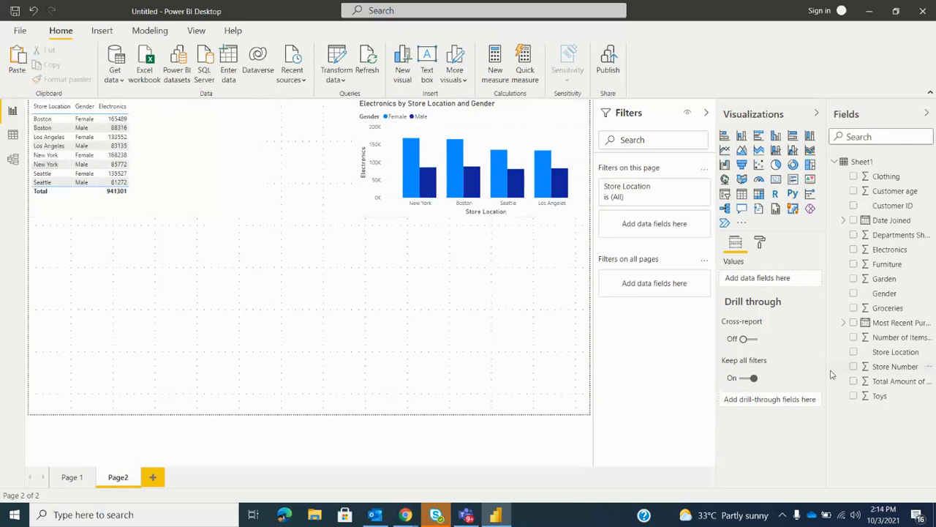
{"action": "left_click", "coordinate": [64, 477]}
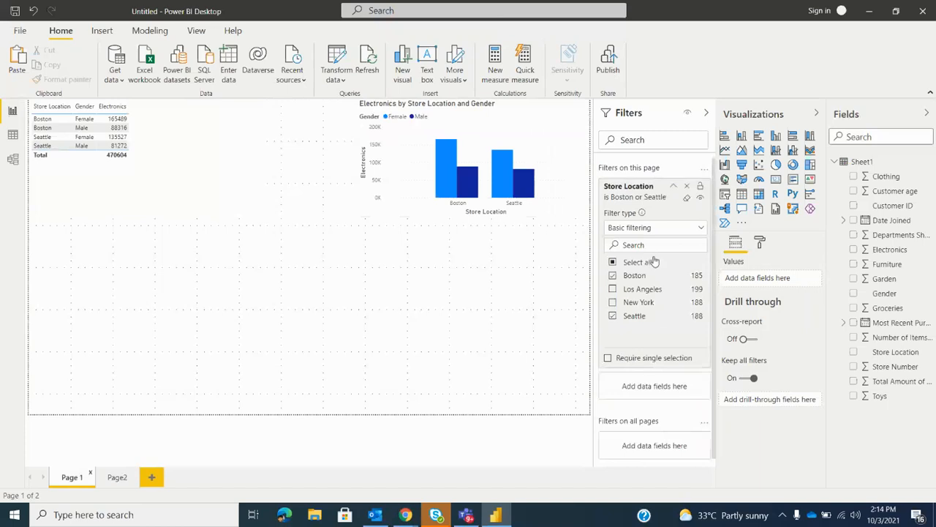
Add Store Location as a filter on all pages, selecting Boston from Page 1 and Los Angeles from Page2
{"action": "scroll", "coordinate": [654, 262], "scroll_direction": "down", "scroll_amount": 1}
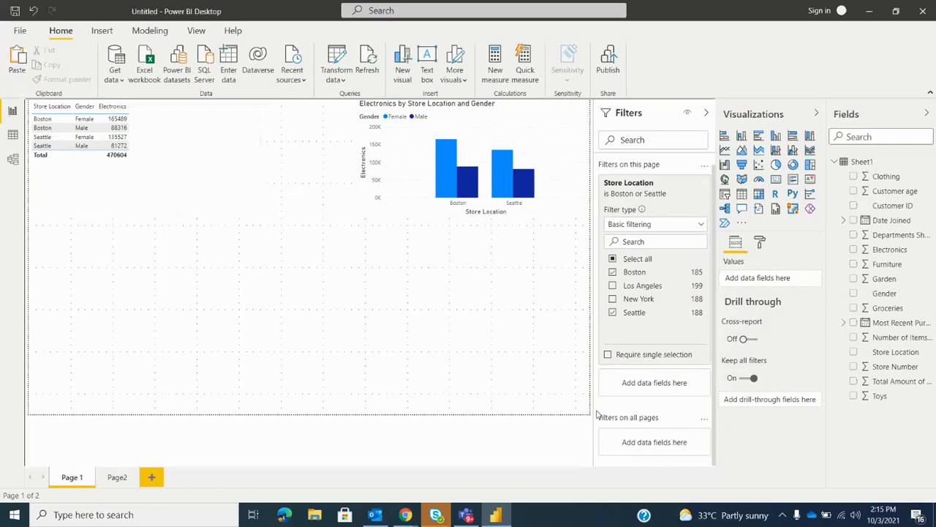
{"action": "left_click_drag", "start_coordinate": [899, 355], "coordinate": [651, 445]}
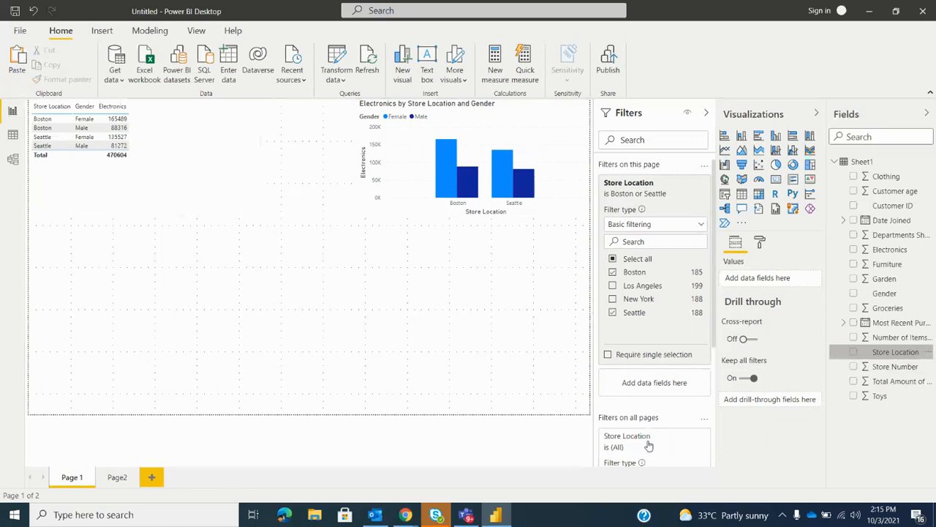
{"action": "scroll", "coordinate": [651, 439], "scroll_direction": "down", "scroll_amount": 5}
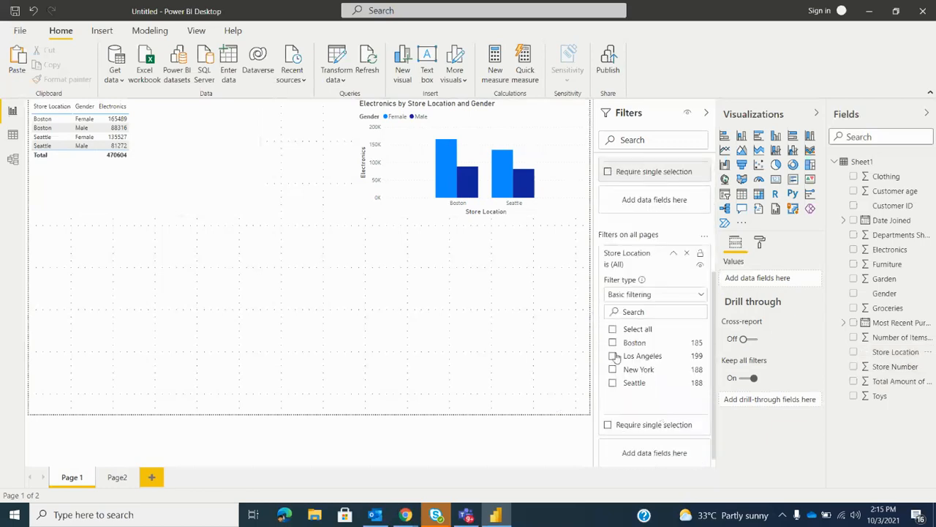
{"action": "left_click", "coordinate": [613, 342]}
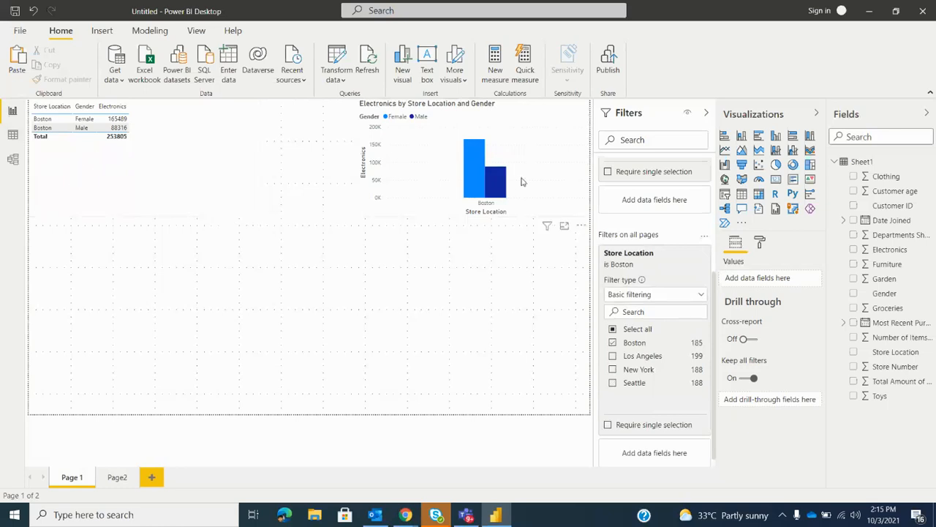
{"action": "left_click", "coordinate": [118, 476]}
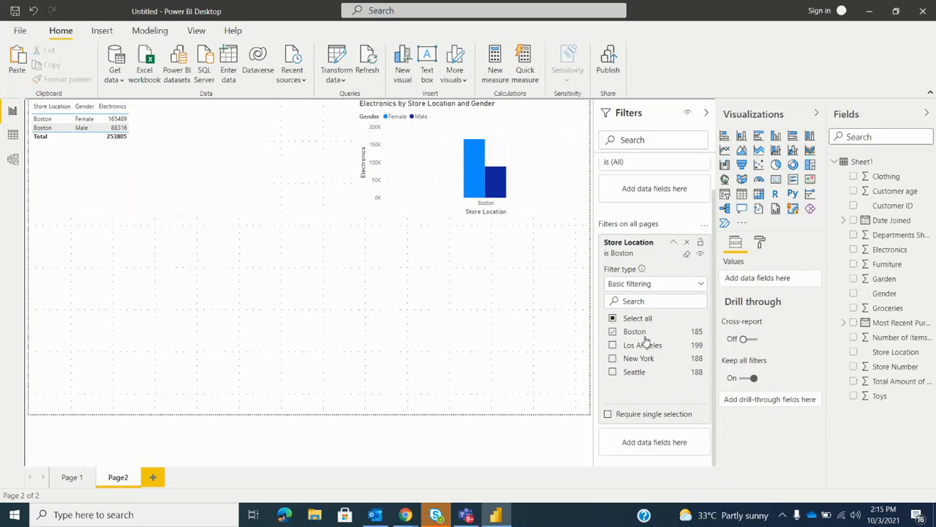
{"action": "left_click", "coordinate": [613, 344]}
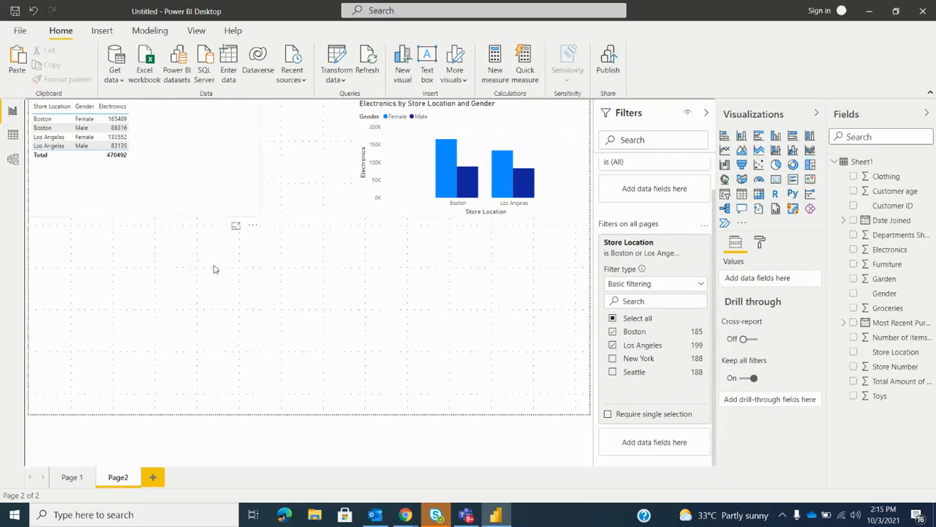
Compare Page 1's Store Location page filter with the all-pages filter and check their combined effect on the visuals
{"action": "left_click", "coordinate": [71, 479]}
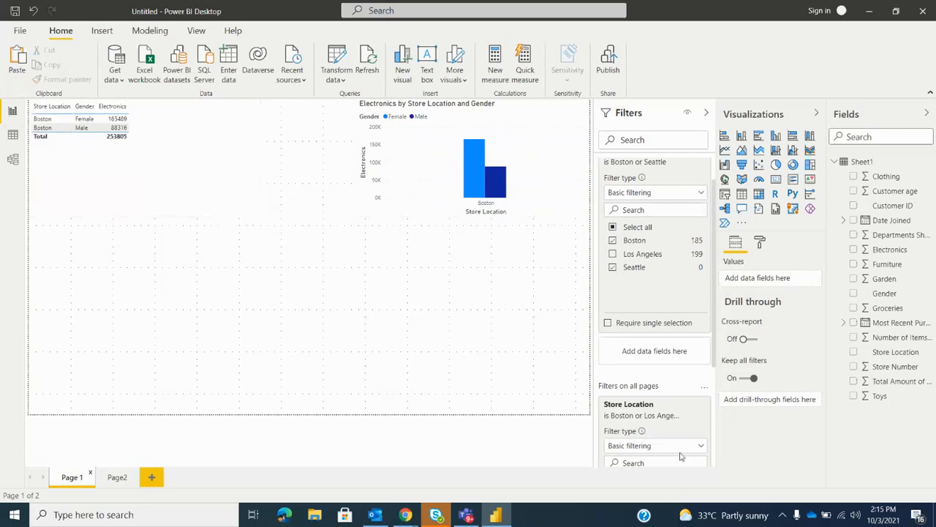
{"action": "scroll", "coordinate": [671, 395], "scroll_direction": "up", "scroll_amount": 1}
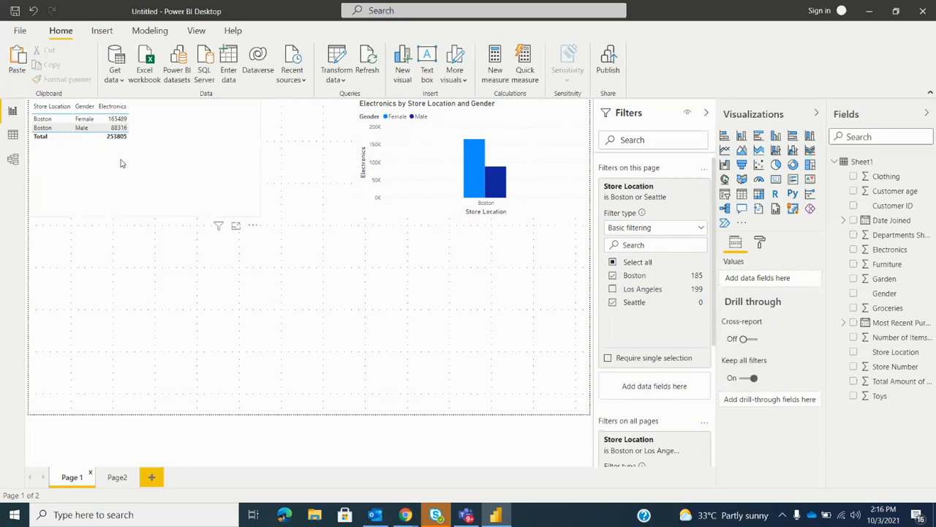
{"action": "scroll", "coordinate": [641, 373], "scroll_direction": "down", "scroll_amount": 3}
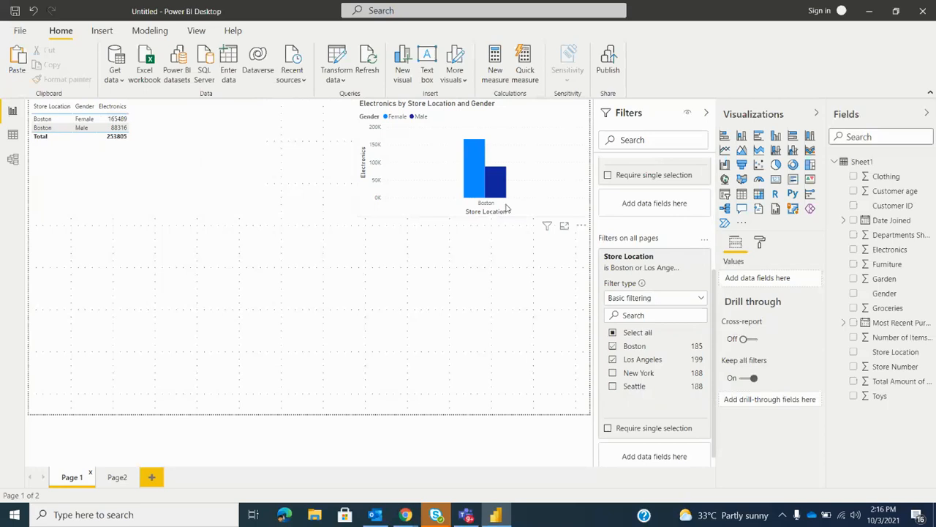
{"action": "scroll", "coordinate": [636, 278], "scroll_direction": "up", "scroll_amount": 3}
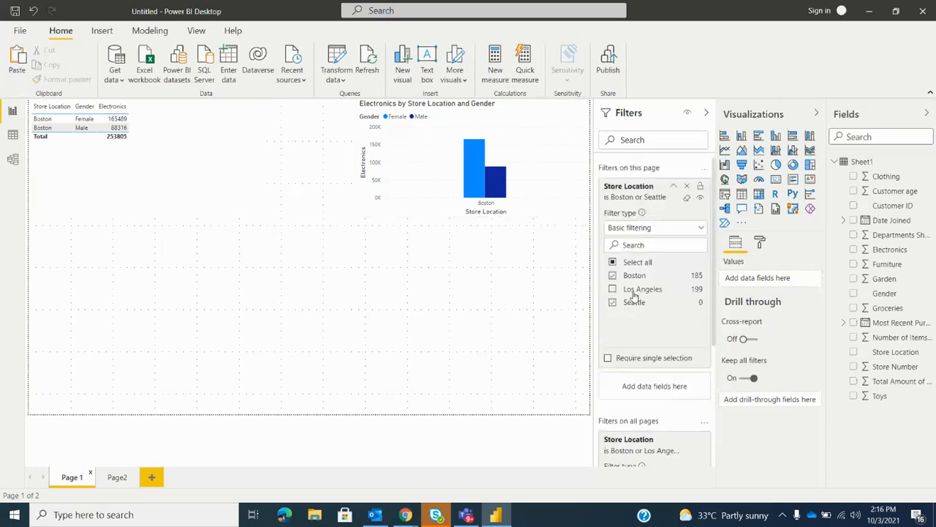
{"action": "scroll", "coordinate": [638, 312], "scroll_direction": "down", "scroll_amount": 3}
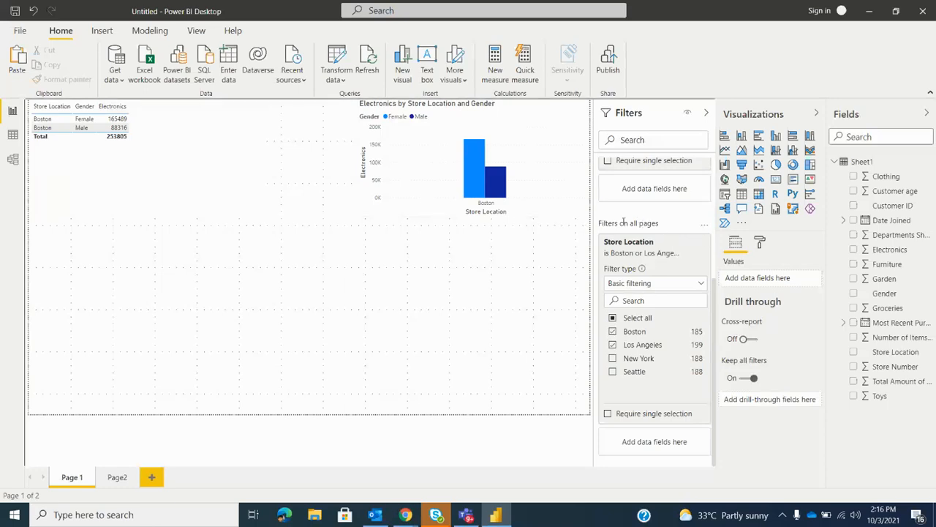
{"action": "scroll", "coordinate": [659, 356], "scroll_direction": "up", "scroll_amount": 3}
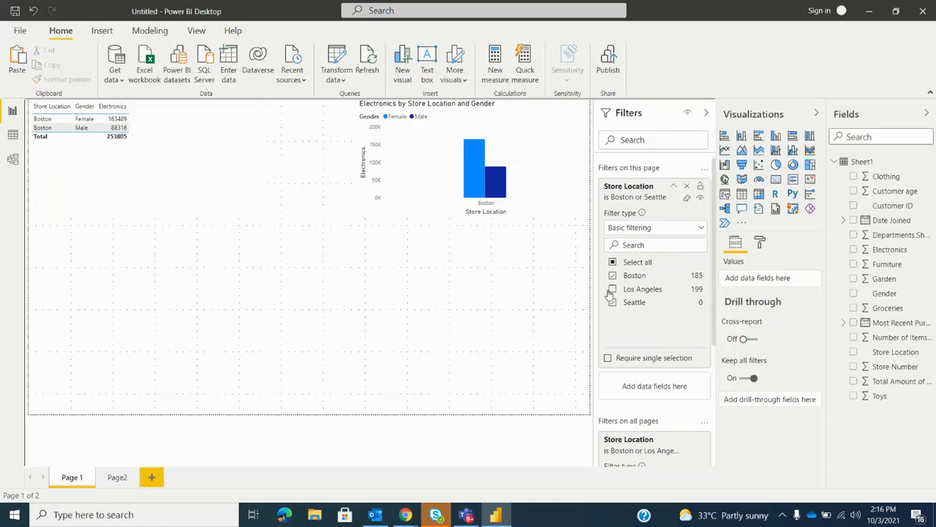
Change the all-pages Store Location filter so only Boston and Seattle are selected
{"action": "scroll", "coordinate": [635, 351], "scroll_direction": "down", "scroll_amount": 3}
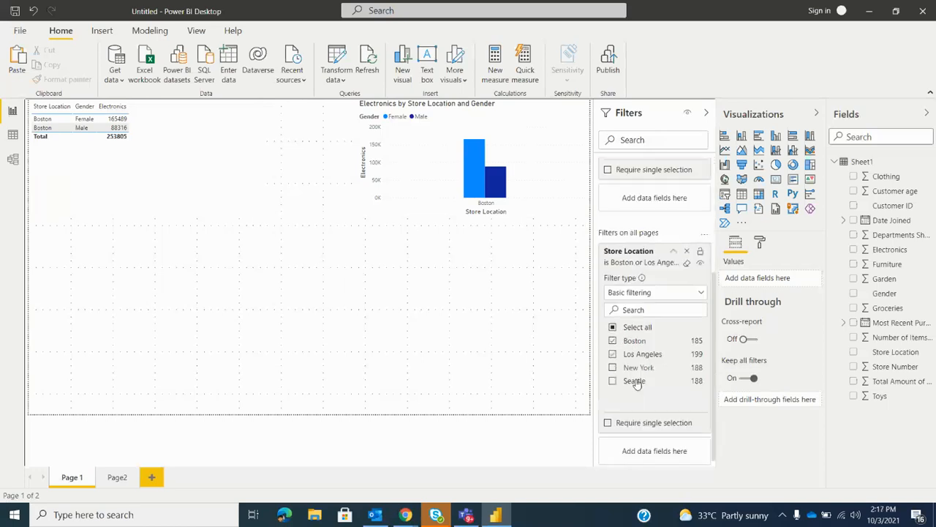
{"action": "left_click", "coordinate": [633, 372]}
{"action": "left_click", "coordinate": [614, 358]}
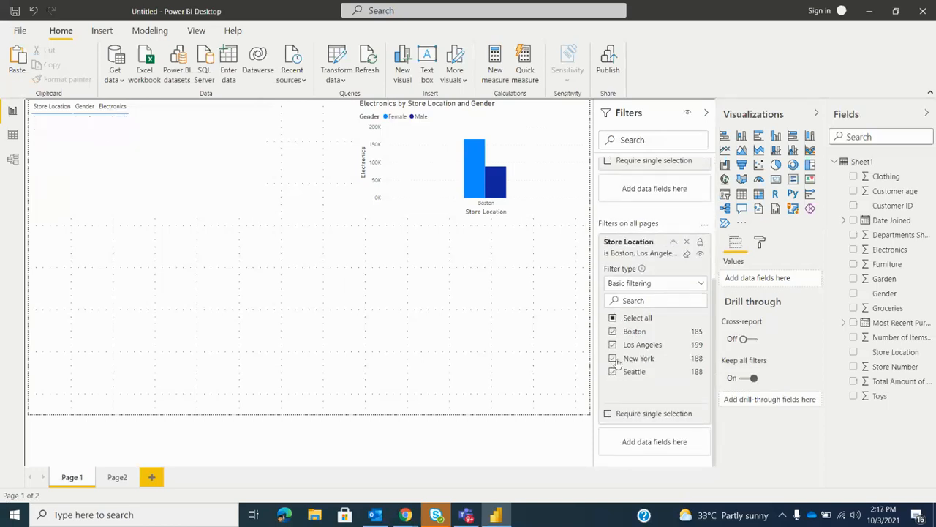
{"action": "left_click", "coordinate": [613, 358]}
{"action": "left_click", "coordinate": [613, 344]}
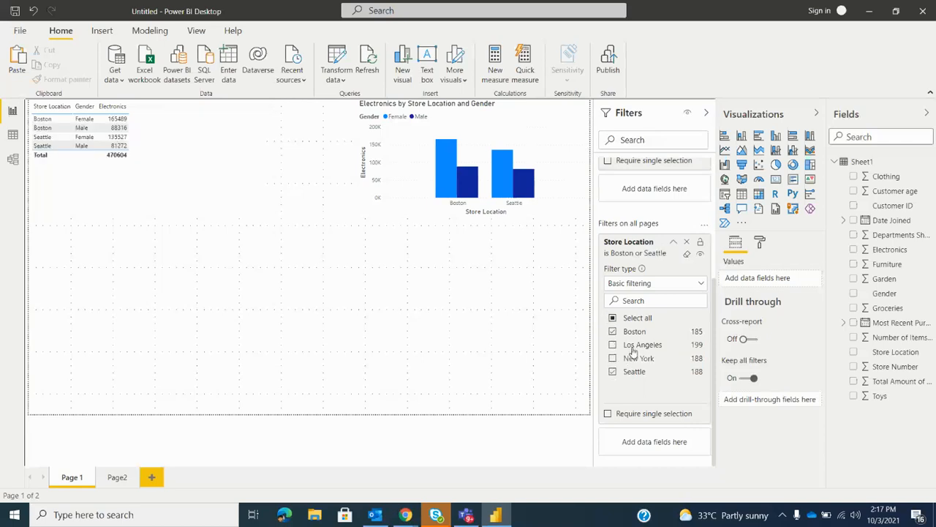
Clear the all-pages Store Location filter, select all locations, and turn on Require single selection
{"action": "left_click", "coordinate": [687, 257]}
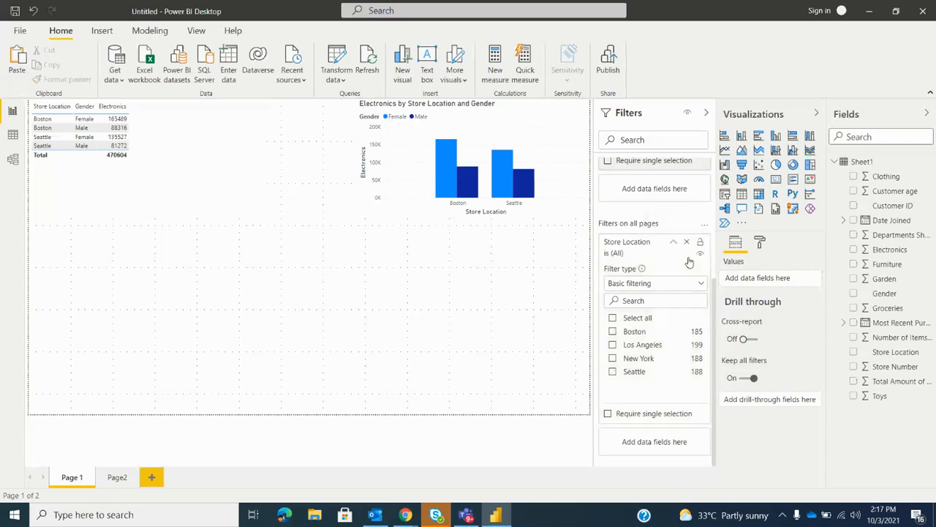
{"action": "left_click", "coordinate": [613, 319]}
{"action": "left_click", "coordinate": [608, 414]}
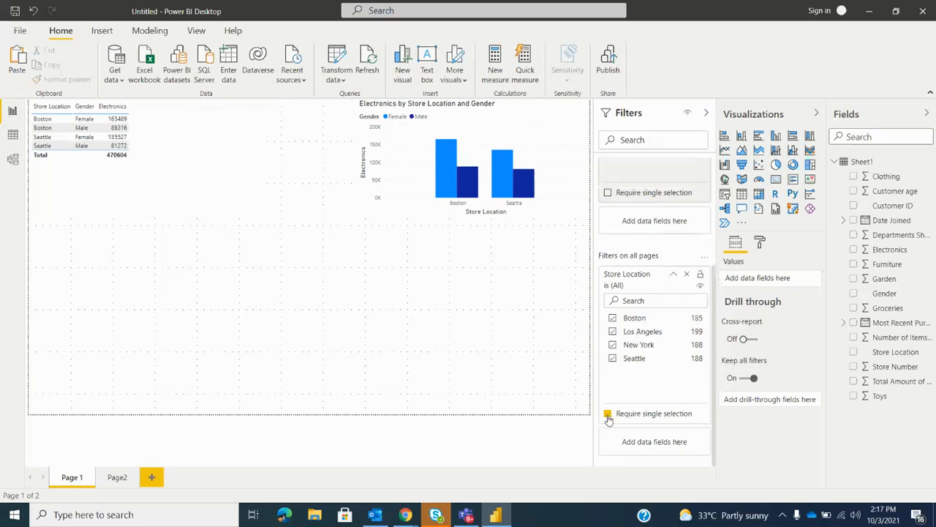
Try deselecting Seattle, New York and Los Angeles in the all-pages Store Location filter with Require single selection on
{"action": "left_click", "coordinate": [613, 358]}
{"action": "left_click", "coordinate": [614, 346]}
{"action": "left_click", "coordinate": [613, 333]}
{"action": "left_click", "coordinate": [613, 333]}
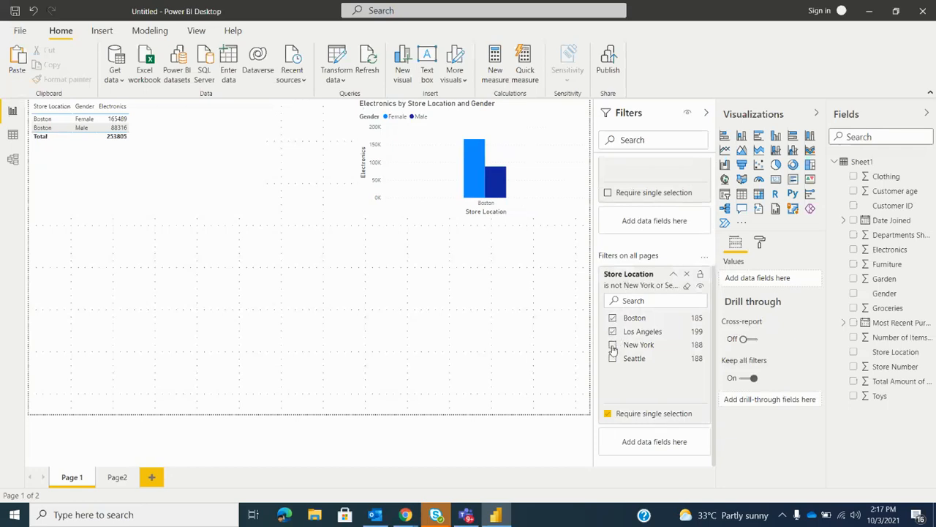
{"action": "left_click", "coordinate": [613, 348]}
{"action": "left_click", "coordinate": [613, 346]}
{"action": "left_click", "coordinate": [612, 332]}
Turn off Require single selection and clear both the all-pages and the Page 1 Store Location filters
{"action": "left_click", "coordinate": [639, 414]}
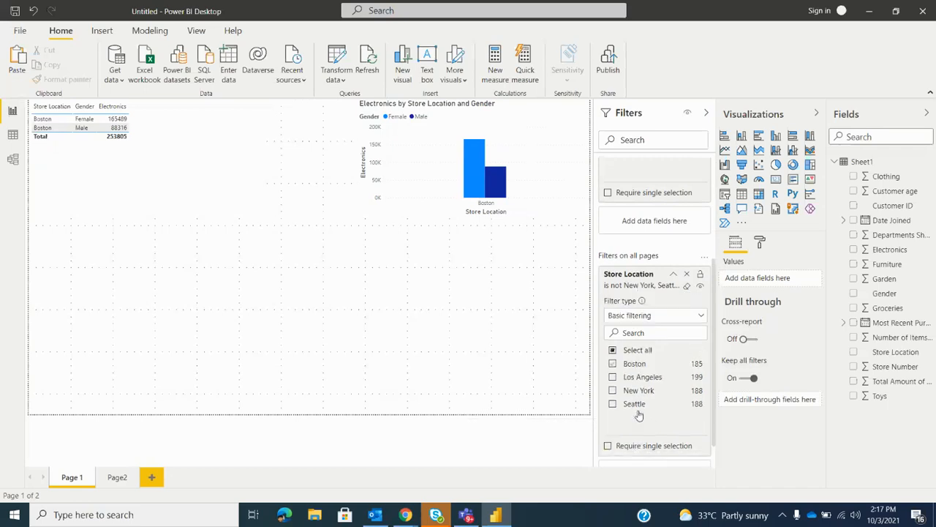
{"action": "left_click", "coordinate": [613, 351]}
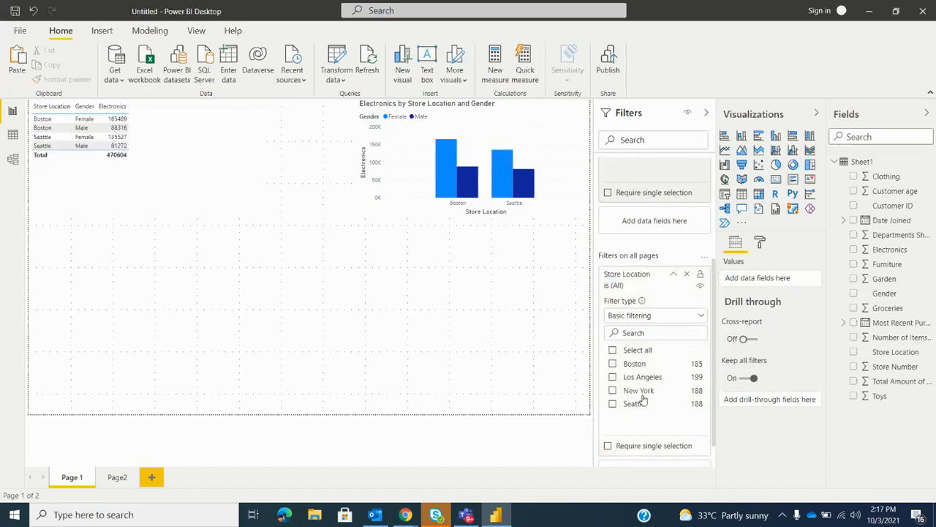
{"action": "scroll", "coordinate": [644, 395], "scroll_direction": "up", "scroll_amount": 3}
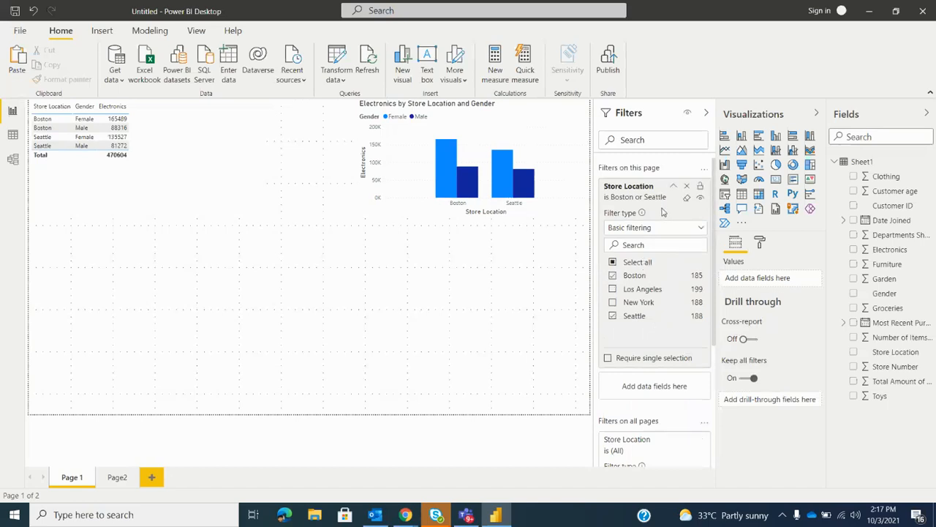
{"action": "left_click", "coordinate": [194, 165]}
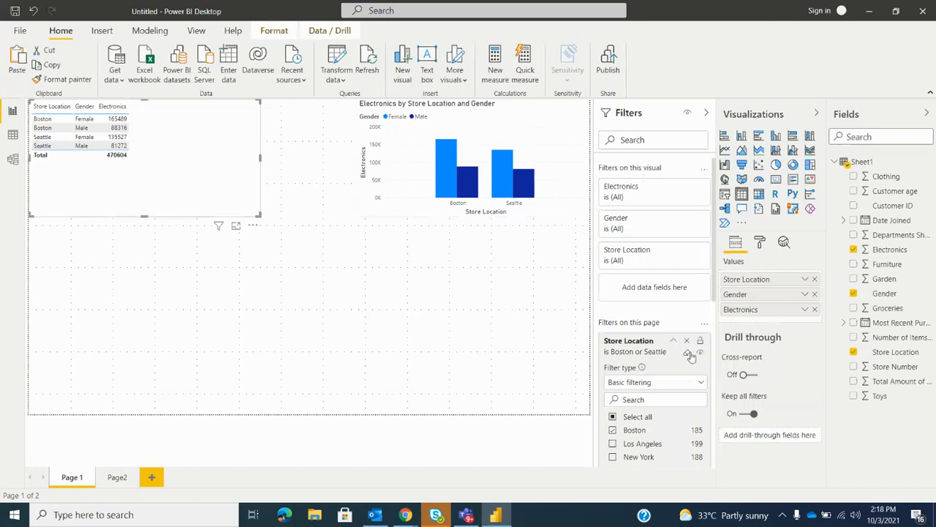
{"action": "left_click", "coordinate": [687, 354]}
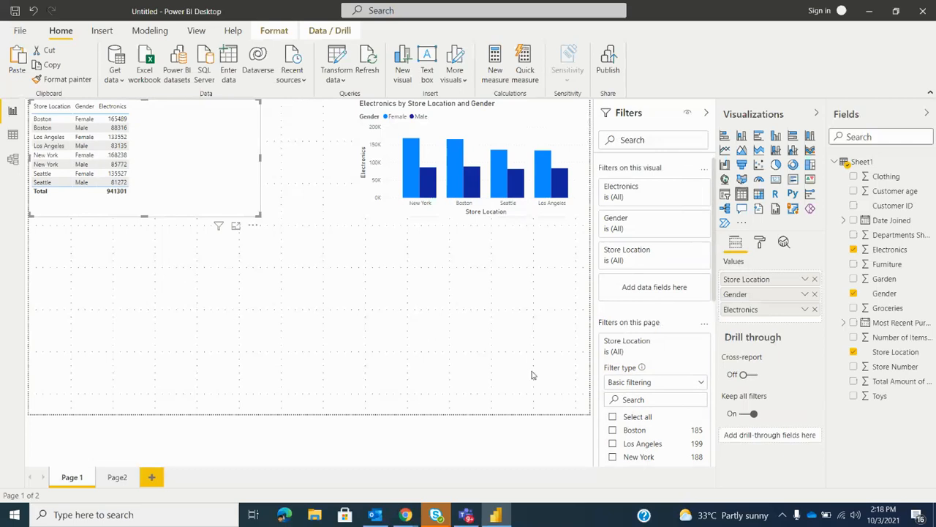
Examine the hide and lock options on the all-pages Store Location filter and the table's own filters
{"action": "scroll", "coordinate": [694, 312], "scroll_direction": "down", "scroll_amount": 5}
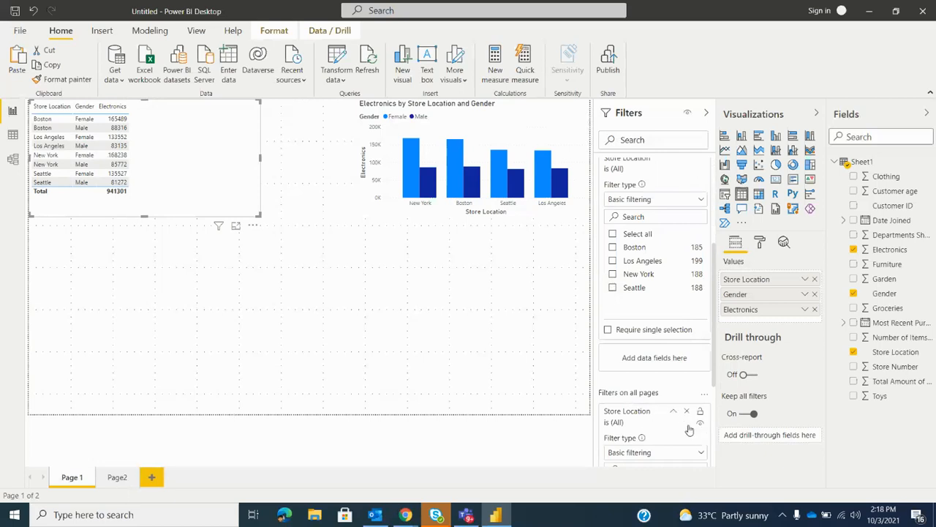
{"action": "scroll", "coordinate": [695, 329], "scroll_direction": "down", "scroll_amount": 3}
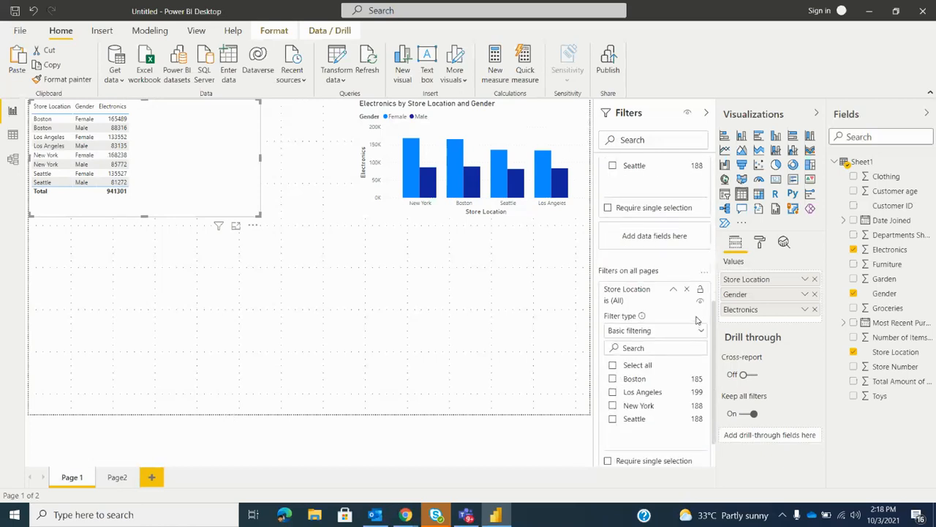
{"action": "scroll", "coordinate": [662, 338], "scroll_direction": "down", "scroll_amount": 1}
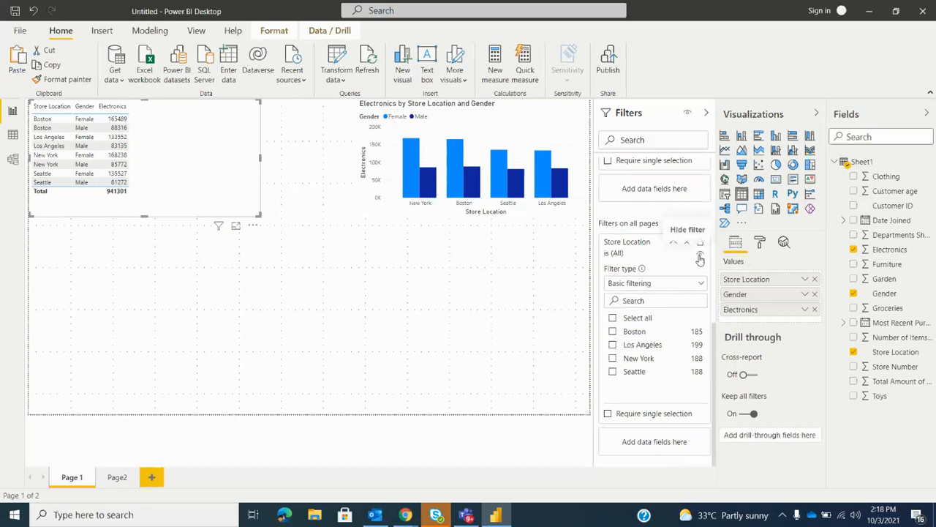
{"action": "scroll", "coordinate": [680, 285], "scroll_direction": "up", "scroll_amount": 5}
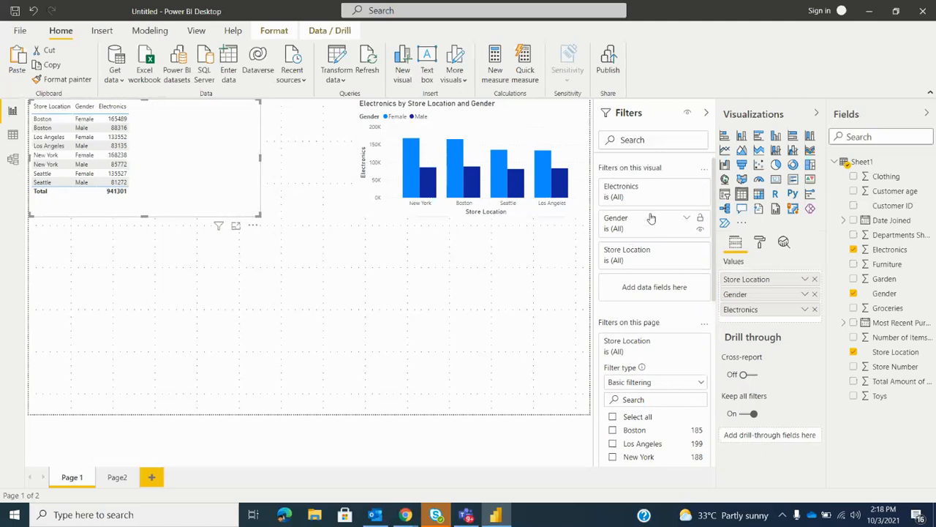
{"action": "left_click", "coordinate": [700, 231]}
{"action": "left_click", "coordinate": [700, 262]}
Filter the table visual's Gender to Female, and add Male to the selection
{"action": "left_click", "coordinate": [663, 233]}
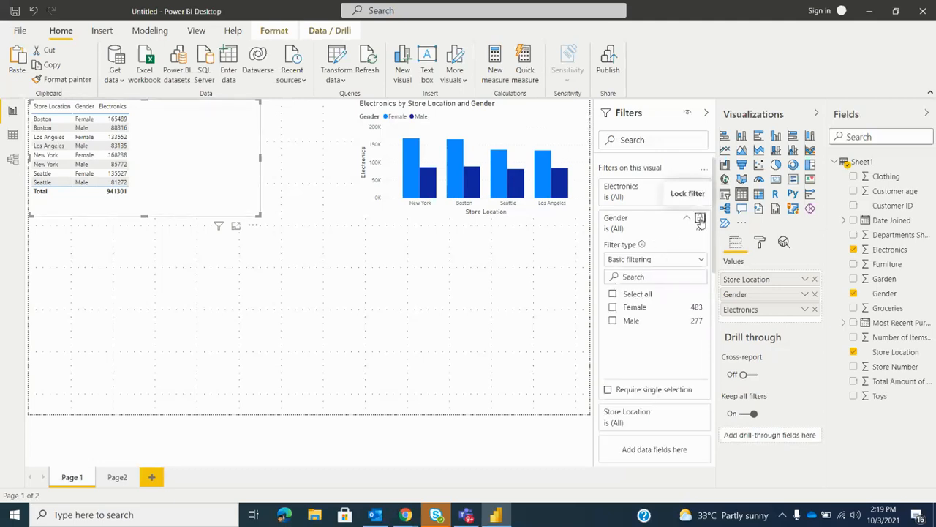
{"action": "left_click", "coordinate": [613, 308]}
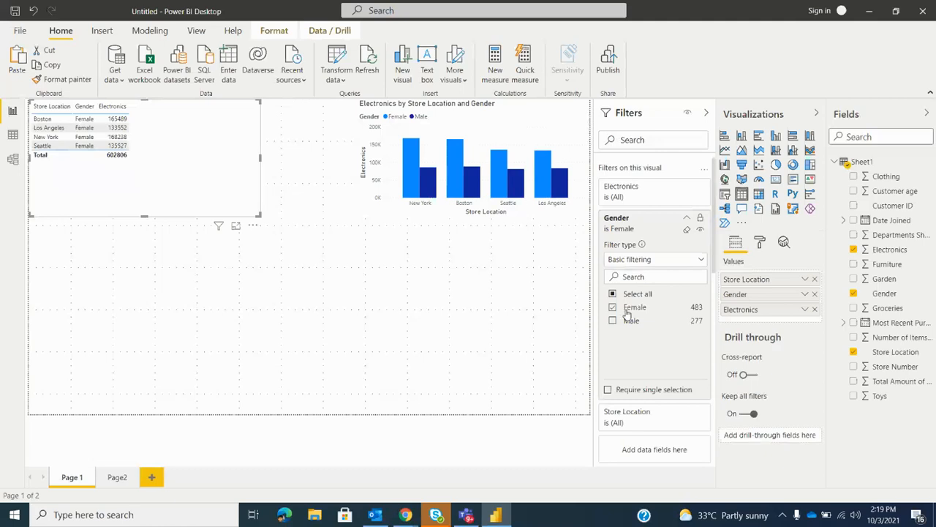
{"action": "left_click", "coordinate": [613, 322]}
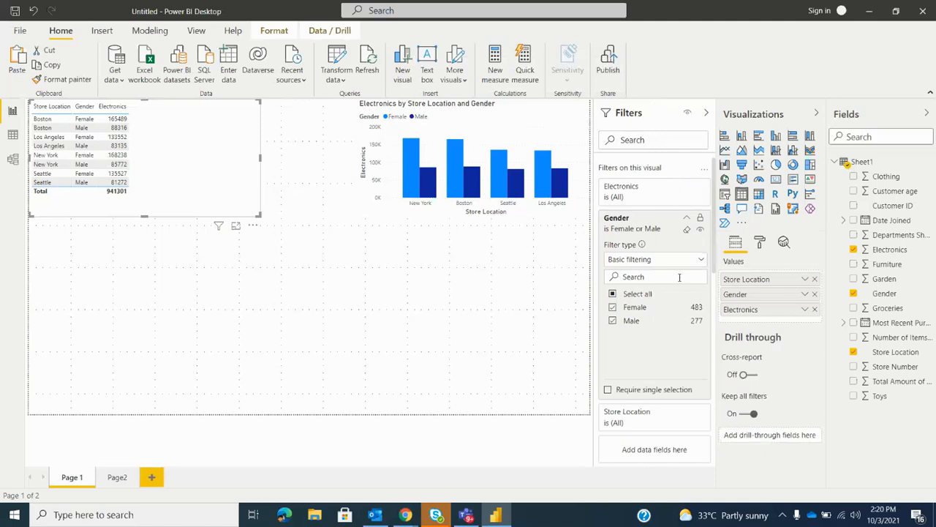
Collapse and reopen the Filters pane, and deselect the table visual
{"action": "left_click", "coordinate": [707, 112]}
{"action": "left_click", "coordinate": [708, 116]}
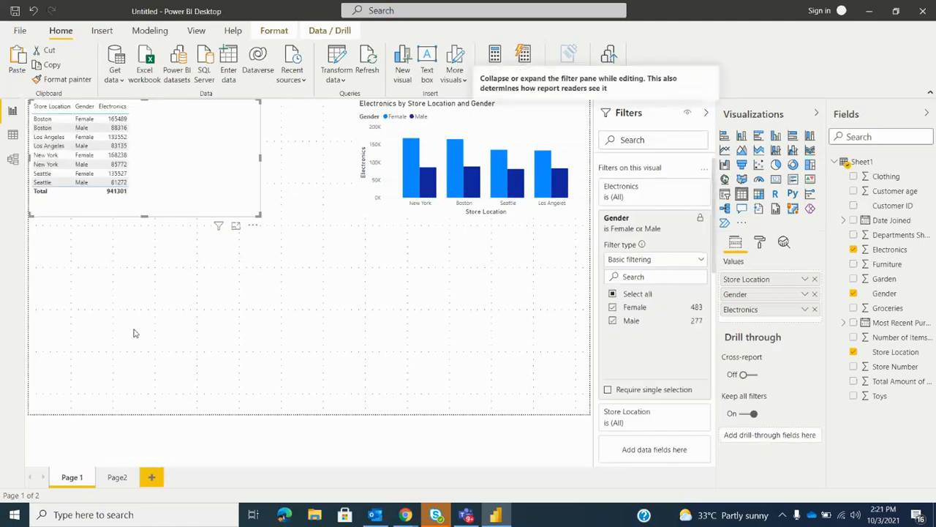
{"action": "left_click", "coordinate": [133, 333]}
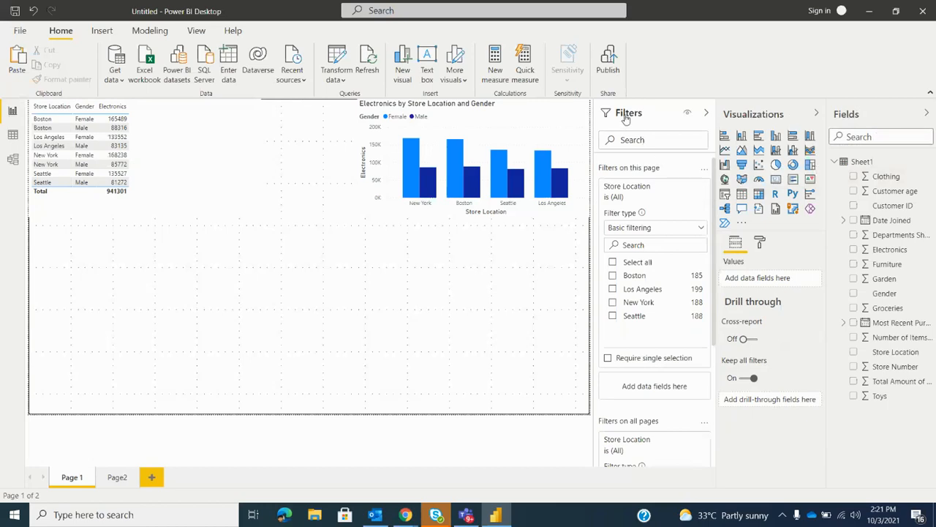
Review the Store Location filters set at page level and at all-pages level
{"action": "scroll", "coordinate": [643, 241], "scroll_direction": "down", "scroll_amount": 3}
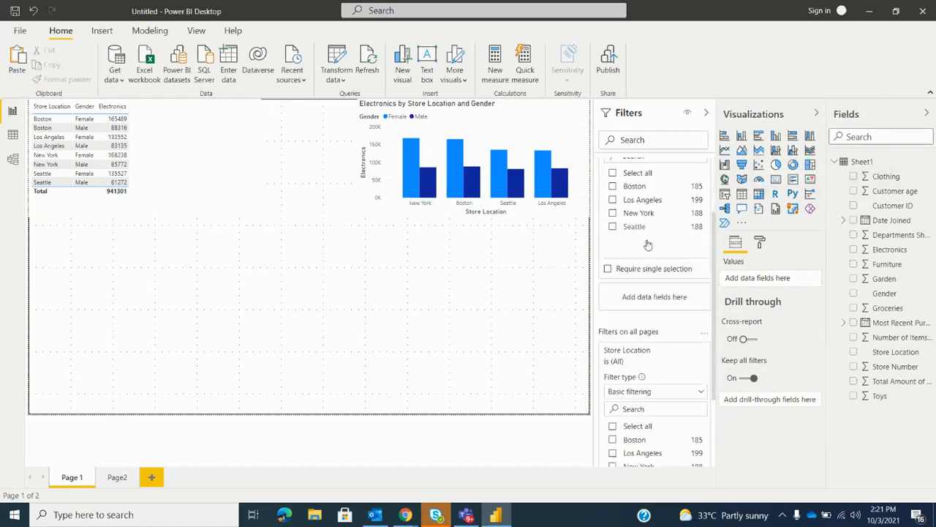
{"action": "scroll", "coordinate": [648, 243], "scroll_direction": "up", "scroll_amount": 3}
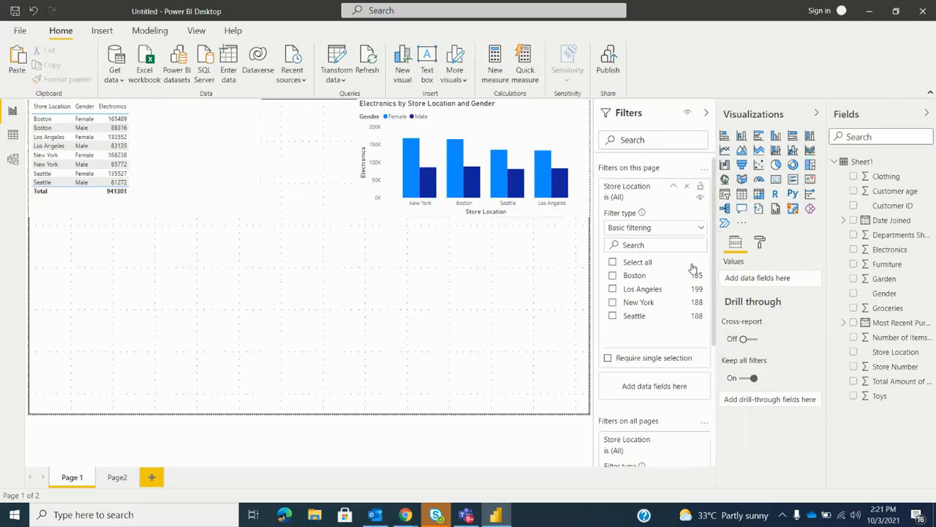
{"action": "scroll", "coordinate": [627, 211], "scroll_direction": "down", "scroll_amount": 3}
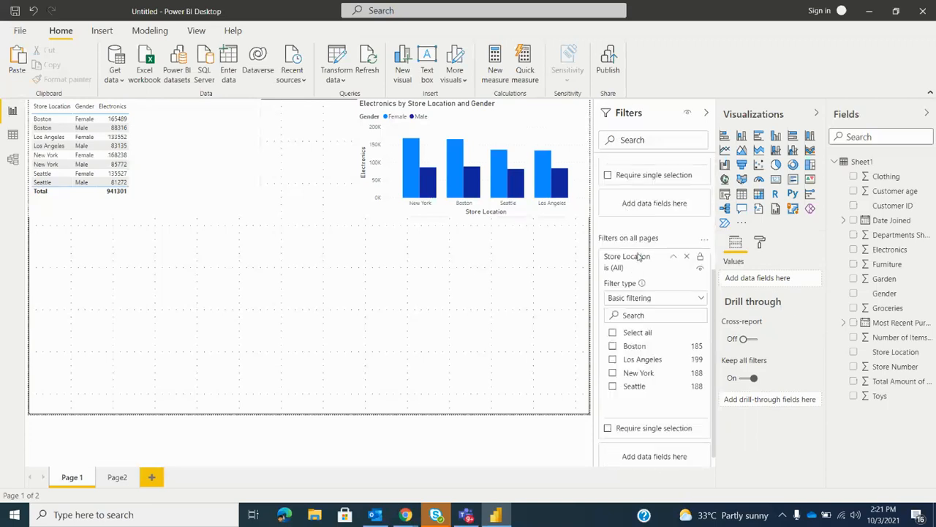
{"action": "scroll", "coordinate": [638, 258], "scroll_direction": "up", "scroll_amount": 3}
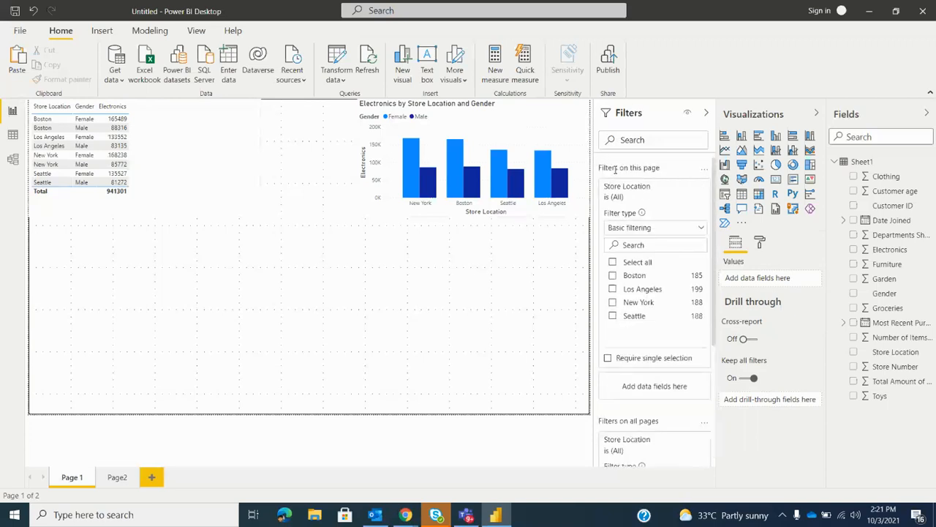
{"action": "scroll", "coordinate": [635, 249], "scroll_direction": "down", "scroll_amount": 3}
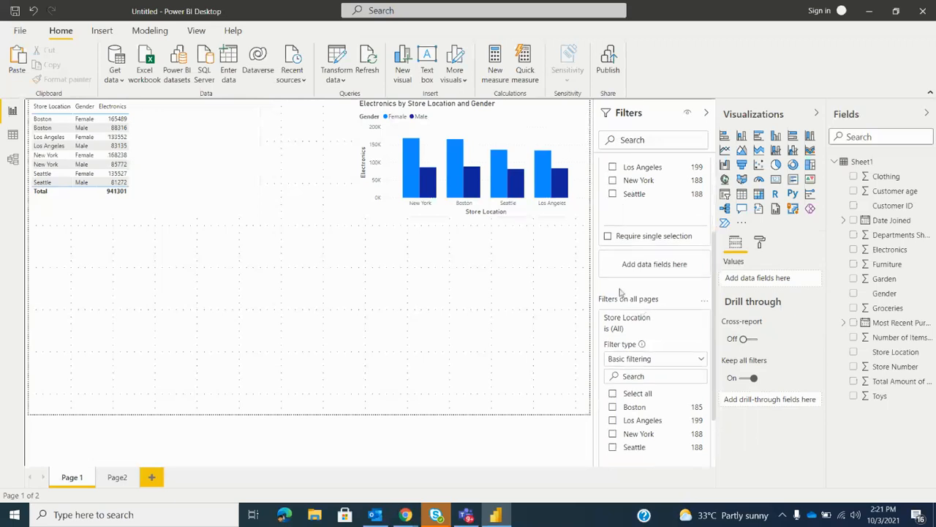
{"action": "scroll", "coordinate": [626, 311], "scroll_direction": "down", "scroll_amount": 1}
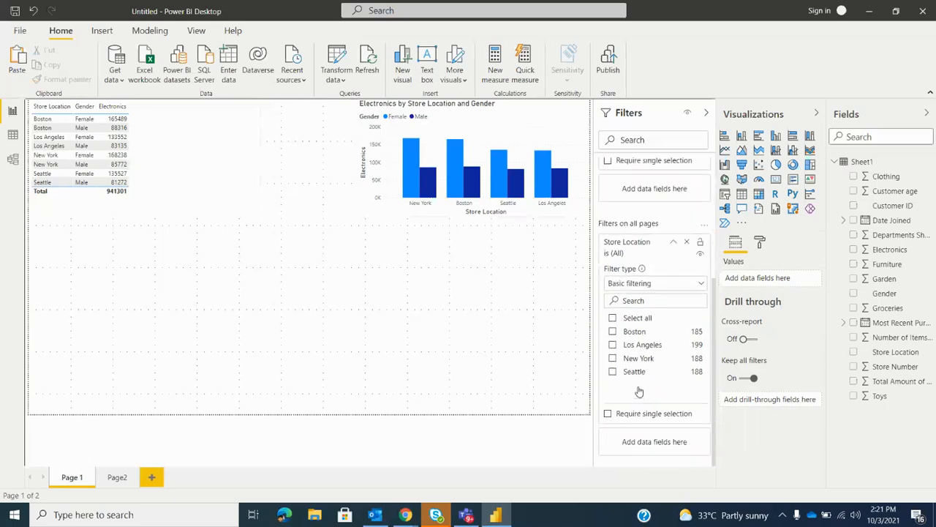
{"action": "scroll", "coordinate": [647, 271], "scroll_direction": "up", "scroll_amount": 3}
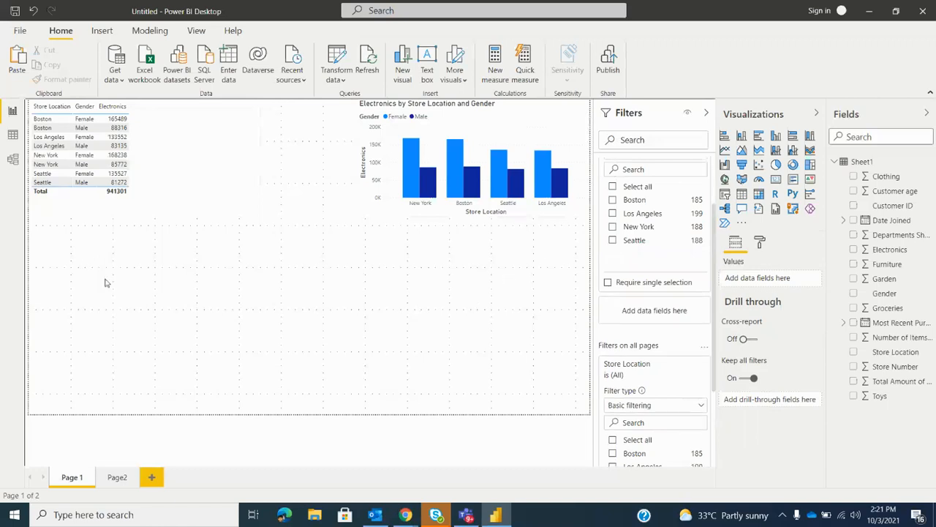
{"action": "scroll", "coordinate": [662, 231], "scroll_direction": "up", "scroll_amount": 1}
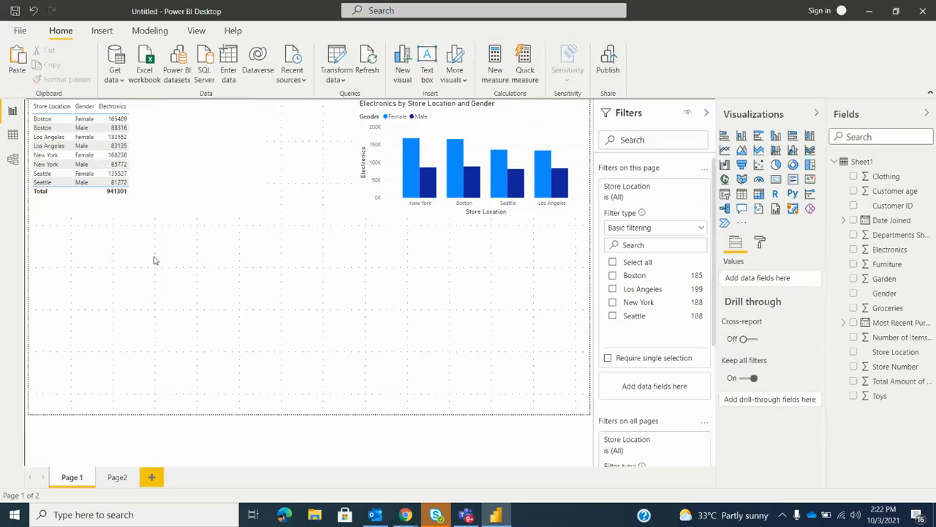
Add a narrow slicer in the empty area below the table on Page 1 and assign Store Location as its field
{"action": "left_click", "coordinate": [725, 195]}
{"action": "left_click_drag", "start_coordinate": [259, 339], "coordinate": [149, 352]}
{"action": "left_click_drag", "start_coordinate": [108, 305], "coordinate": [101, 363]}
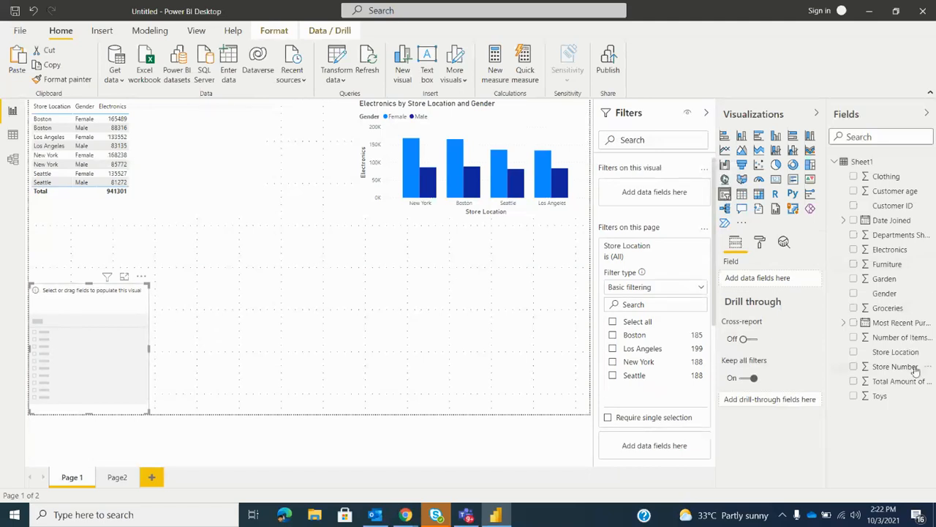
{"action": "left_click_drag", "start_coordinate": [896, 352], "coordinate": [761, 278]}
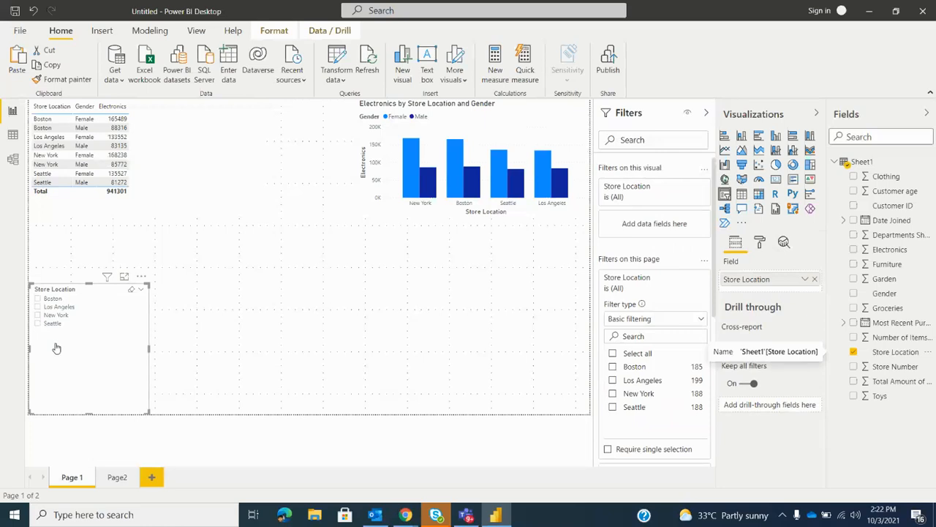
Test the slicer with Boston, Los Angeles and New York individually, and with New York and Seattle together
{"action": "left_click", "coordinate": [38, 300]}
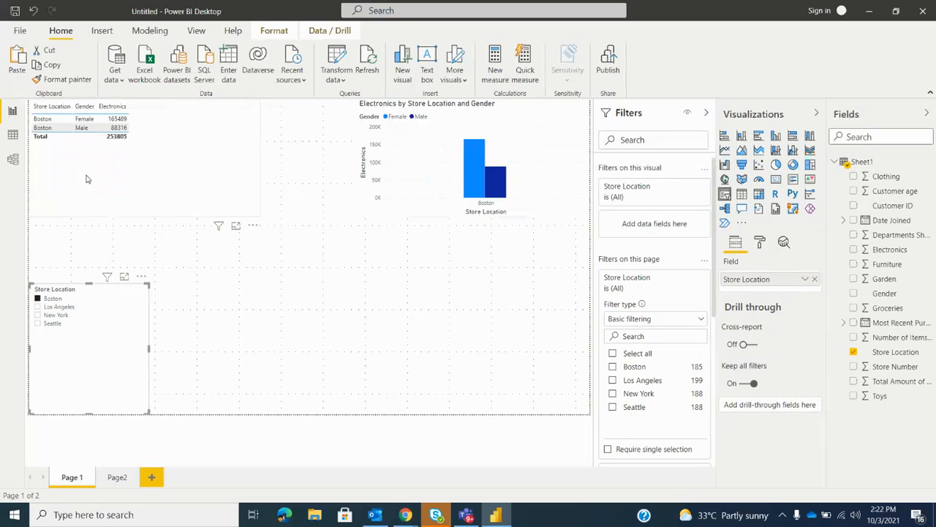
{"action": "left_click", "coordinate": [33, 308]}
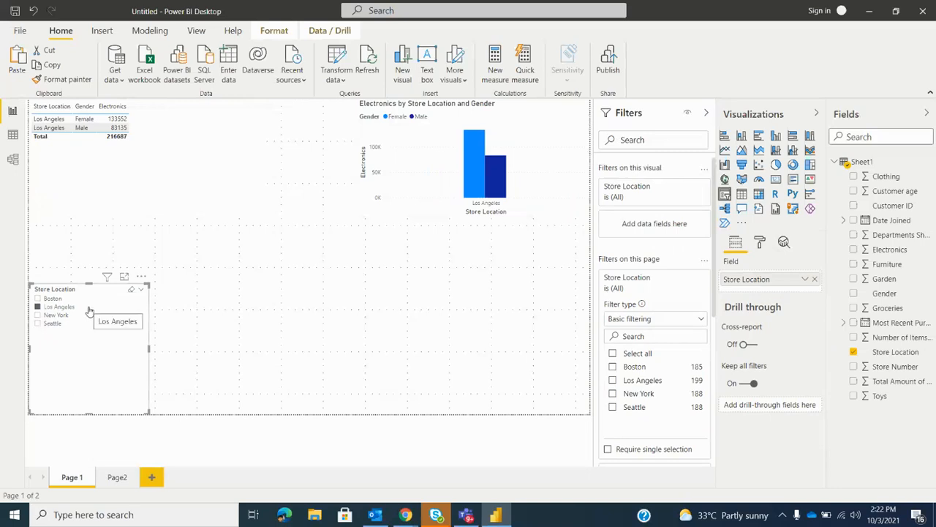
{"action": "left_click", "coordinate": [37, 315]}
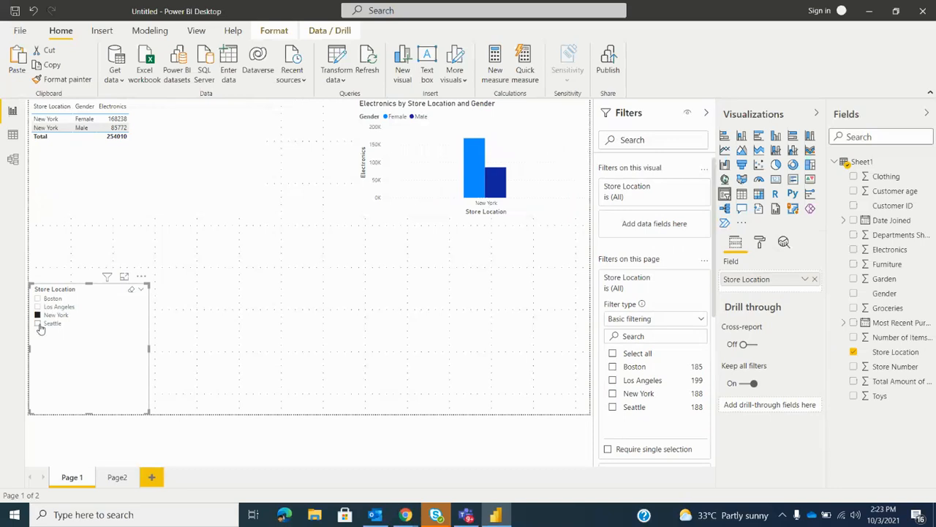
{"action": "left_click", "coordinate": [38, 324], "text": "ctrl"}
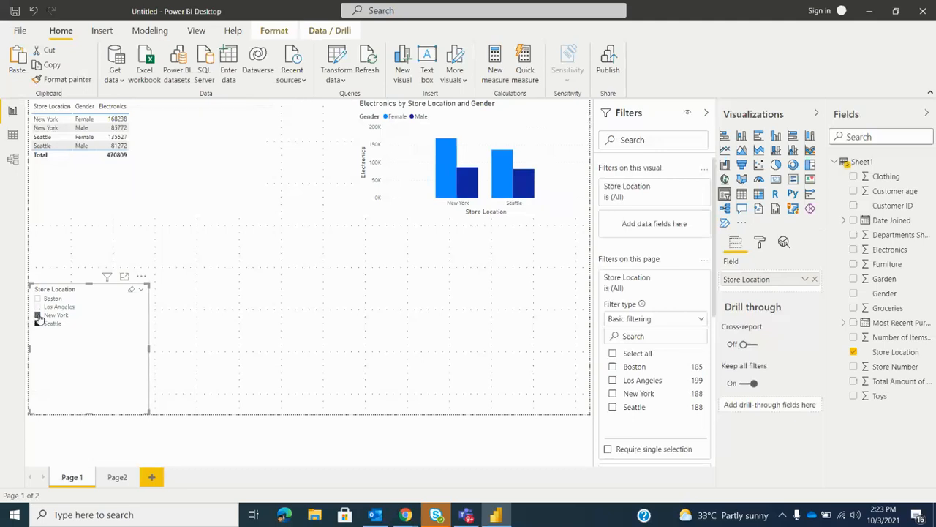
Select all four locations in the slicer, starting from Los Angeles and adding New York, Seattle and Boston
{"action": "left_click", "coordinate": [37, 308]}
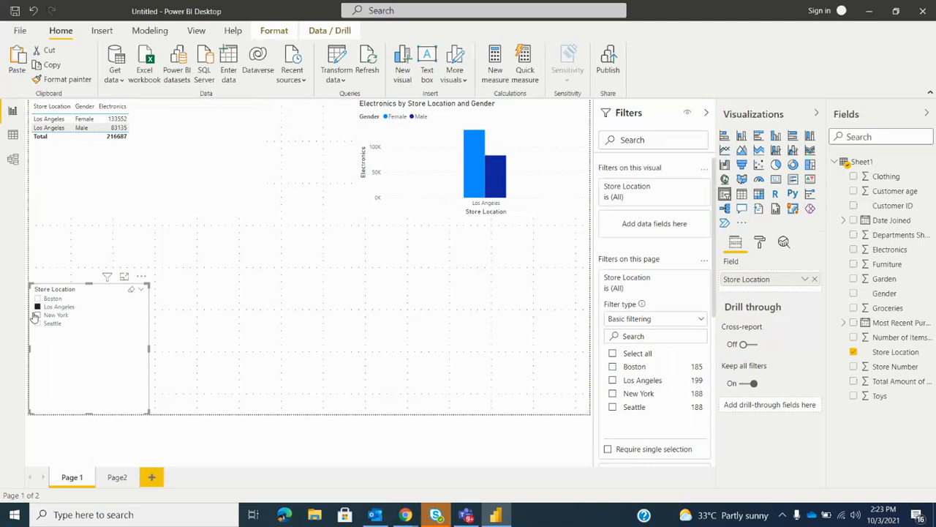
{"action": "left_click", "coordinate": [35, 315]}
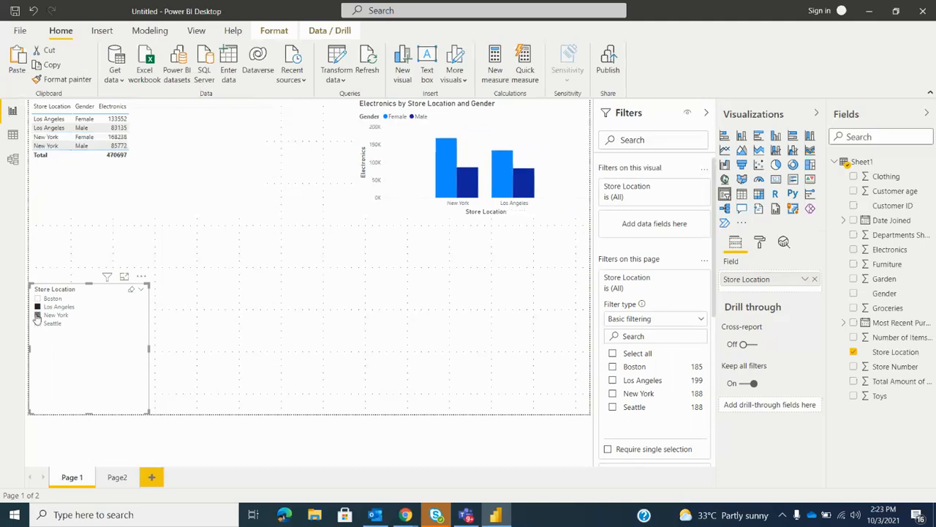
{"action": "left_click", "coordinate": [39, 324]}
{"action": "left_click", "coordinate": [37, 298]}
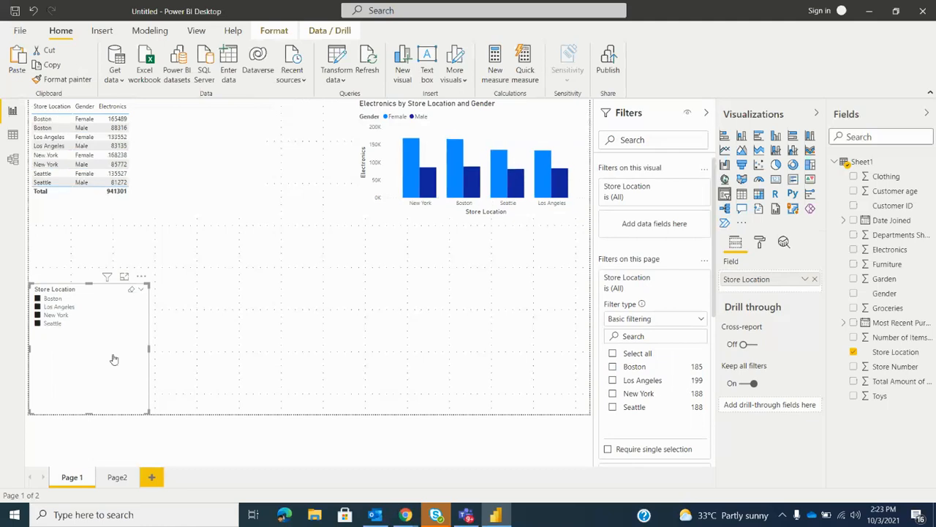
Shrink the Store Location slicer and place it directly beneath the table, matching the width of its columns
{"action": "left_click_drag", "start_coordinate": [148, 413], "coordinate": [100, 266]}
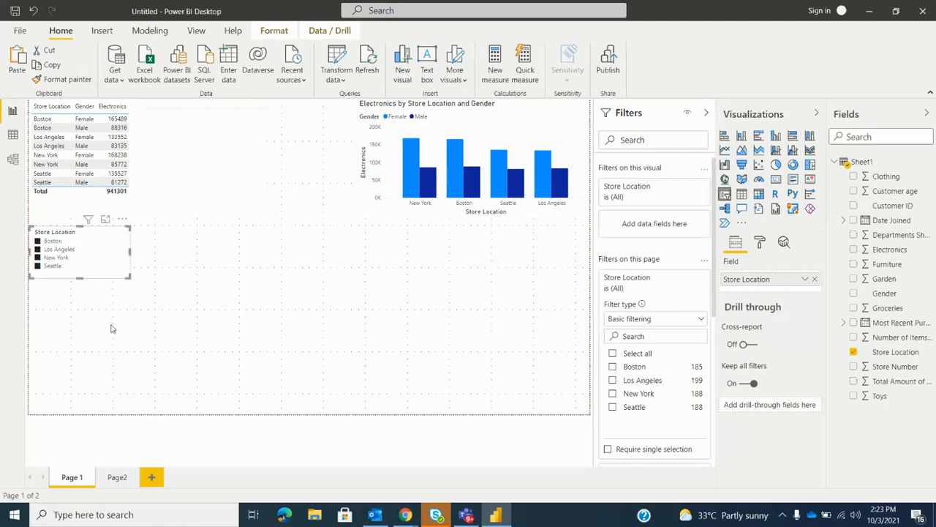
{"action": "left_click_drag", "start_coordinate": [129, 278], "coordinate": [133, 307]}
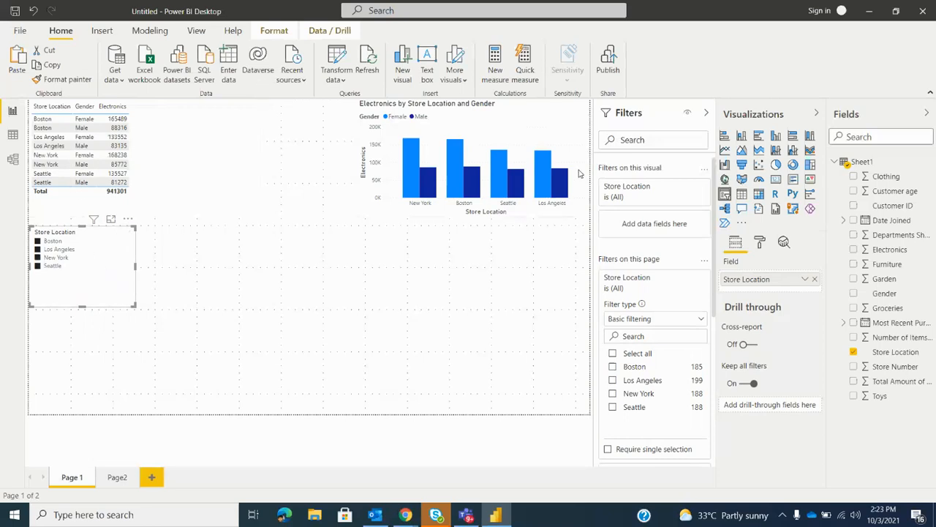
{"action": "left_click_drag", "start_coordinate": [134, 305], "coordinate": [128, 300]}
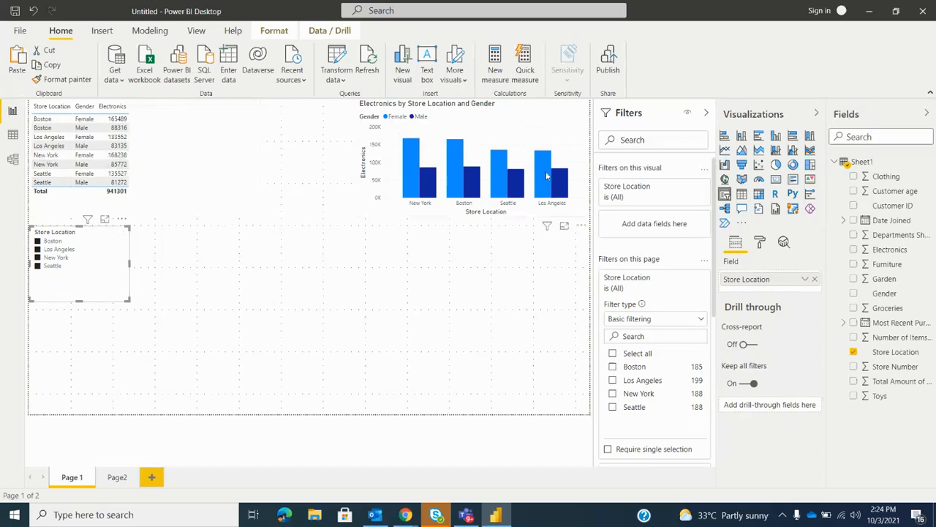
Shrink the Store Location slicer slightly and add a Gender slicer of matching width directly beneath it
{"action": "mouse_move", "coordinate": [545, 176]}
{"action": "left_click_drag", "start_coordinate": [127, 299], "coordinate": [103, 284]}
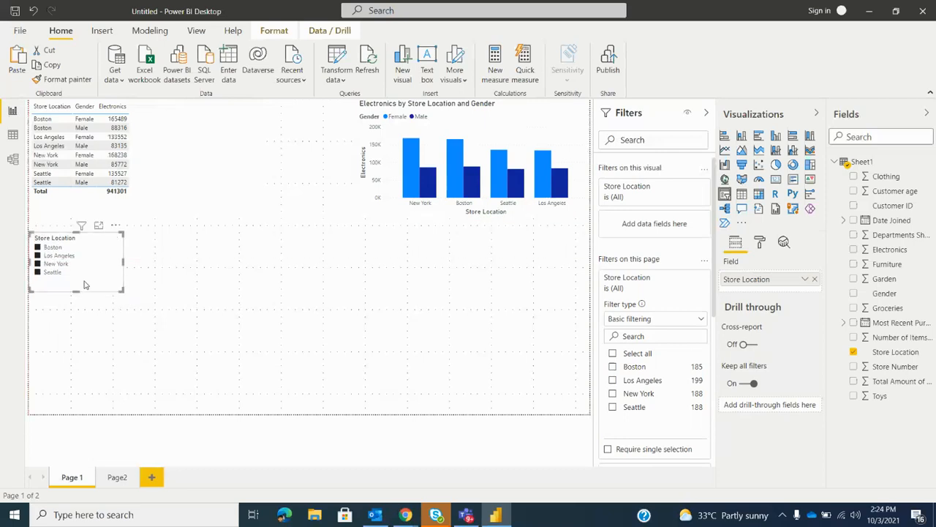
{"action": "left_click", "coordinate": [161, 334]}
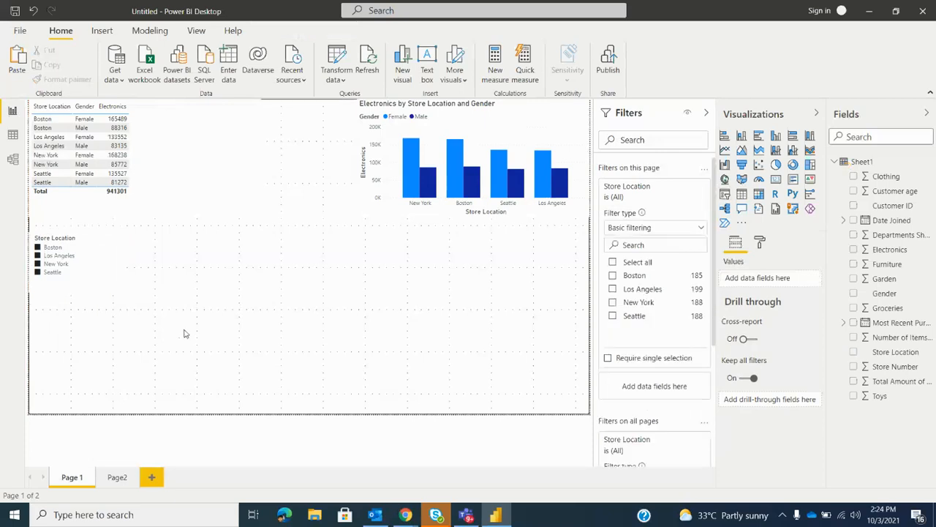
{"action": "left_click", "coordinate": [724, 194]}
{"action": "left_click_drag", "start_coordinate": [102, 365], "coordinate": [124, 369]}
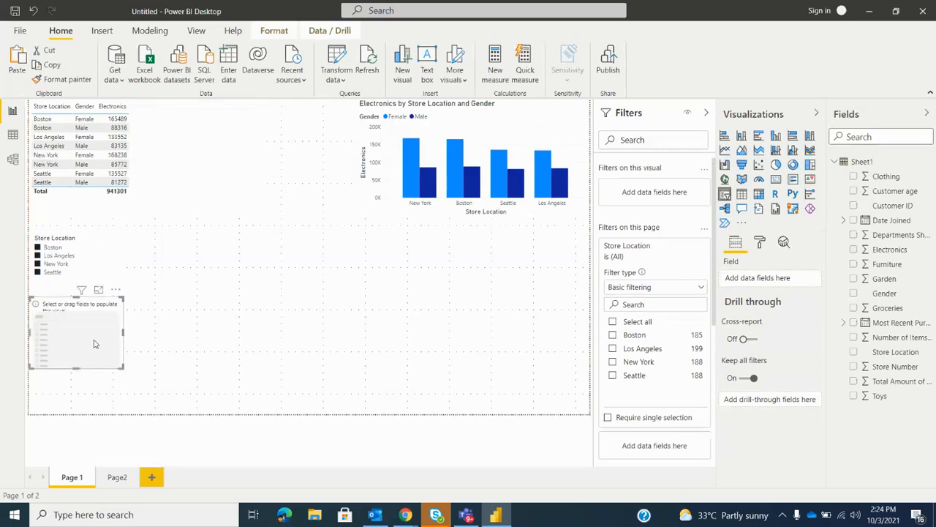
{"action": "left_click_drag", "start_coordinate": [889, 296], "coordinate": [758, 276]}
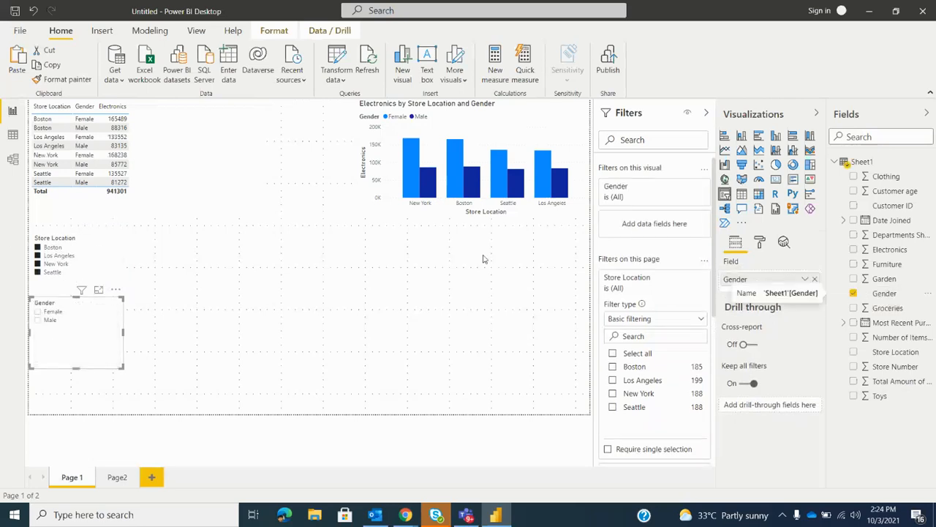
{"action": "left_click", "coordinate": [361, 253]}
{"action": "left_click", "coordinate": [725, 194]}
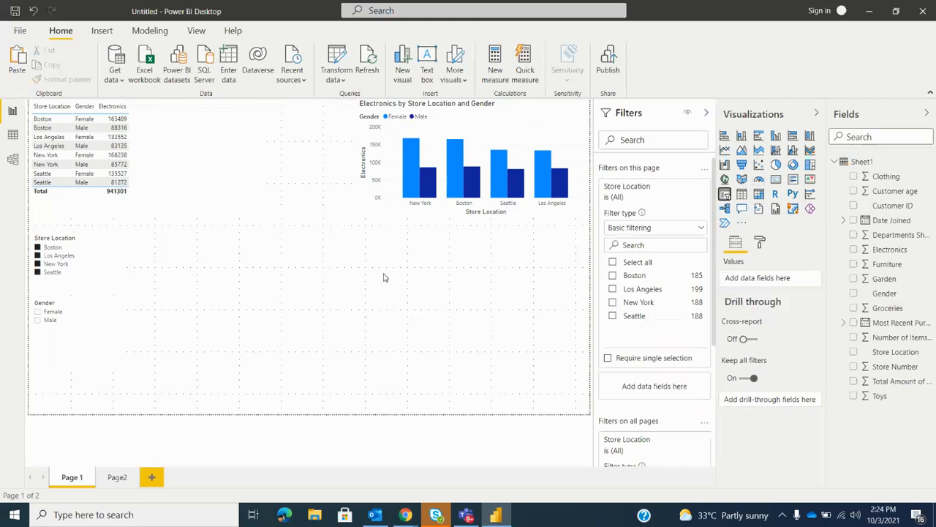
{"action": "left_click_drag", "start_coordinate": [255, 231], "coordinate": [315, 256]}
{"action": "left_click", "coordinate": [314, 252]}
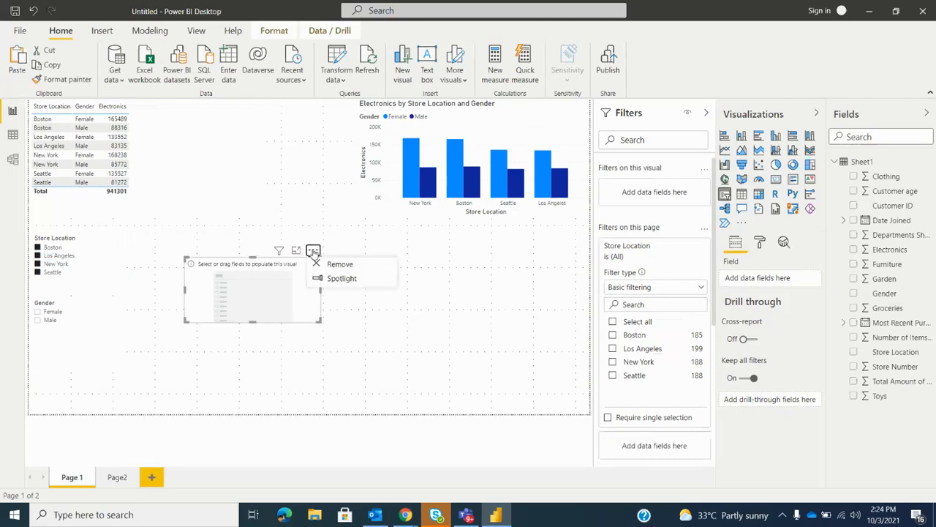
{"action": "left_click", "coordinate": [341, 265]}
Filter by Male with only Boston and Los Angeles kept, add Female to the Gender slicer, and finally leave only Female selected
{"action": "left_click", "coordinate": [37, 320]}
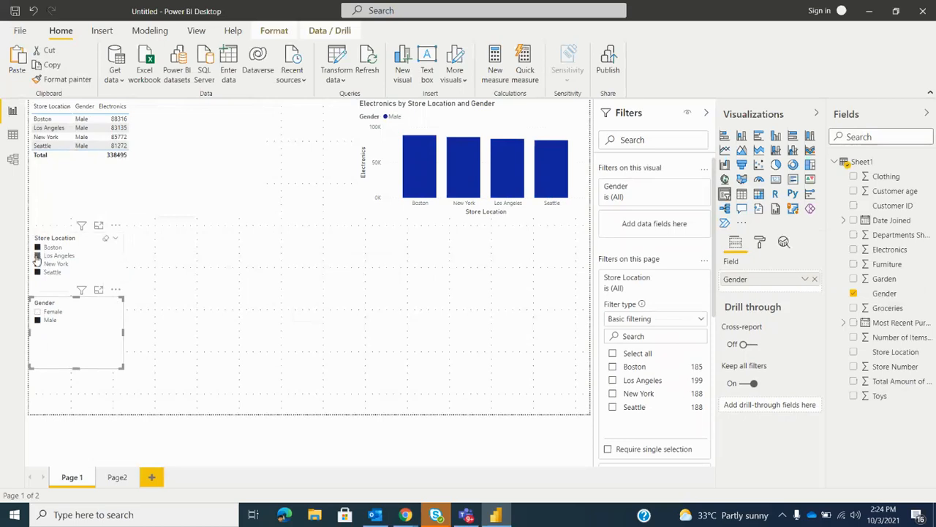
{"action": "left_click", "coordinate": [37, 264]}
{"action": "left_click", "coordinate": [37, 272]}
{"action": "left_click", "coordinate": [51, 341]}
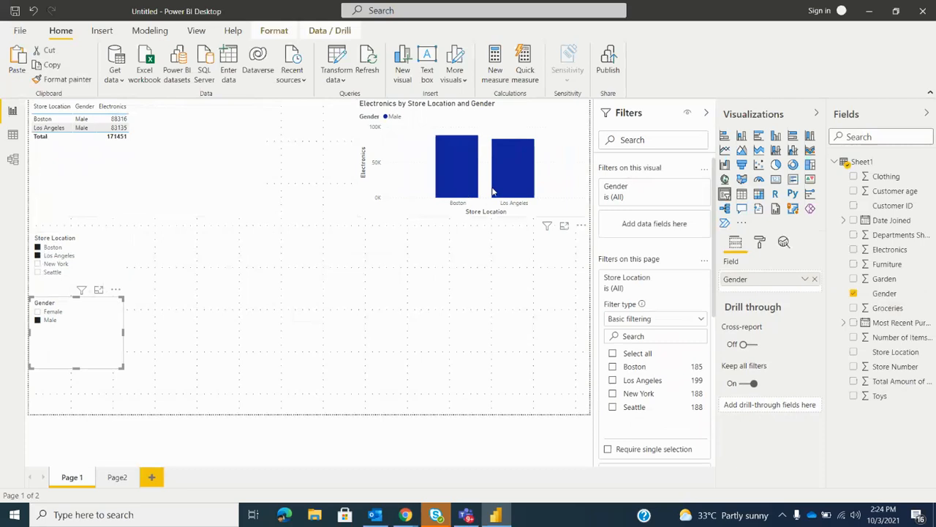
{"action": "left_click", "coordinate": [39, 313]}
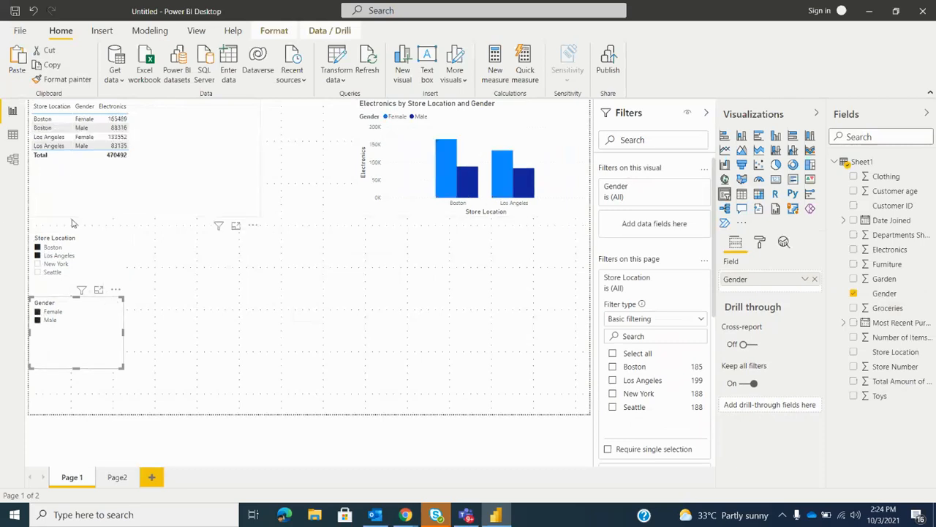
{"action": "left_click", "coordinate": [37, 320]}
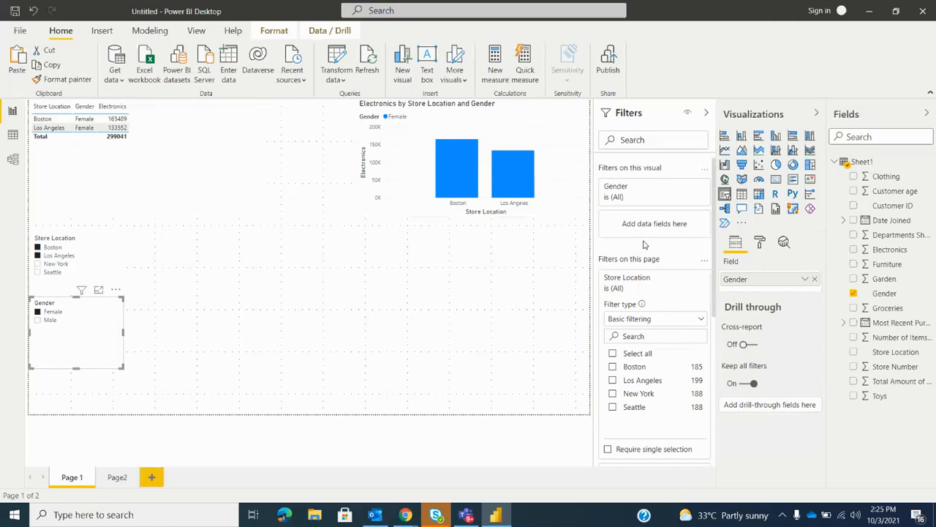
Shift the table toward the chart, stack the Store Location and Gender slicers beside it, and shrink the Gender slicer slightly
{"action": "left_click", "coordinate": [267, 332]}
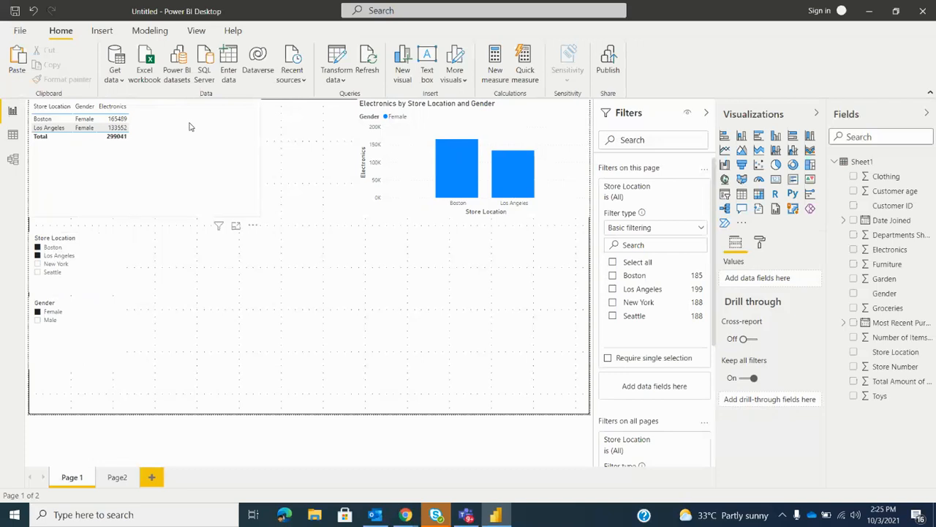
{"action": "mouse_move", "coordinate": [277, 176]}
{"action": "left_mouse_down"}
{"action": "mouse_move", "coordinate": [320, 170]}
{"action": "mouse_move", "coordinate": [285, 165]}
{"action": "left_mouse_up"}
{"action": "left_click_drag", "start_coordinate": [99, 276], "coordinate": [94, 145]}
{"action": "left_click_drag", "start_coordinate": [81, 338], "coordinate": [77, 208]}
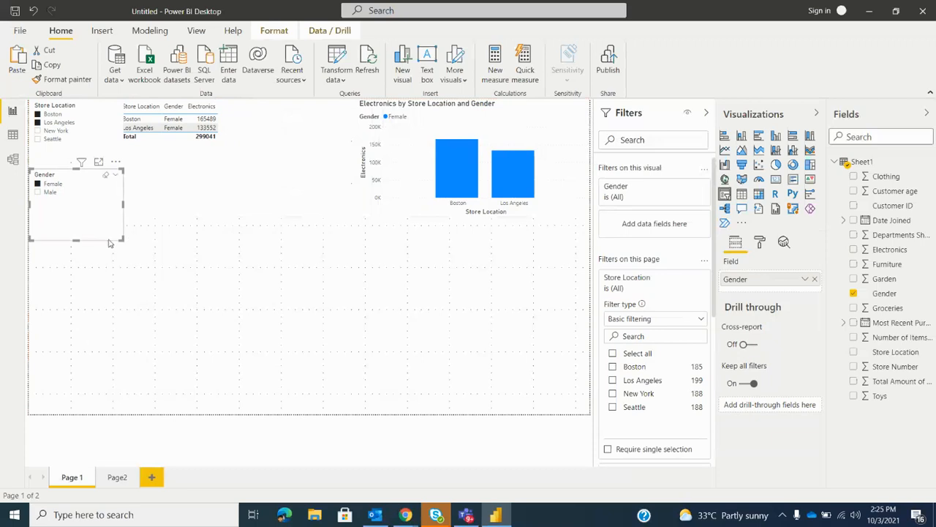
{"action": "left_click_drag", "start_coordinate": [121, 238], "coordinate": [119, 237]}
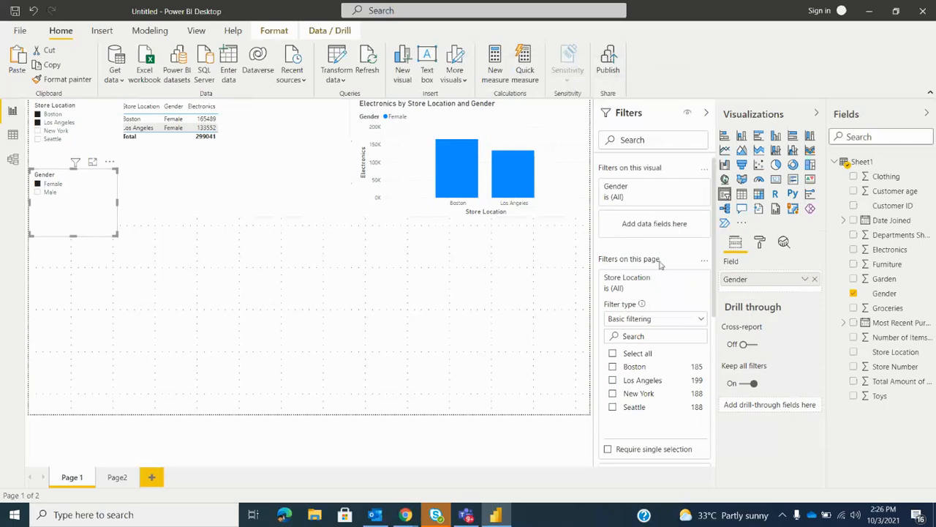
Collapse the Filters pane to give the report canvas more room
{"action": "left_click", "coordinate": [615, 354]}
{"action": "left_click", "coordinate": [688, 116]}
{"action": "left_click", "coordinate": [706, 112]}
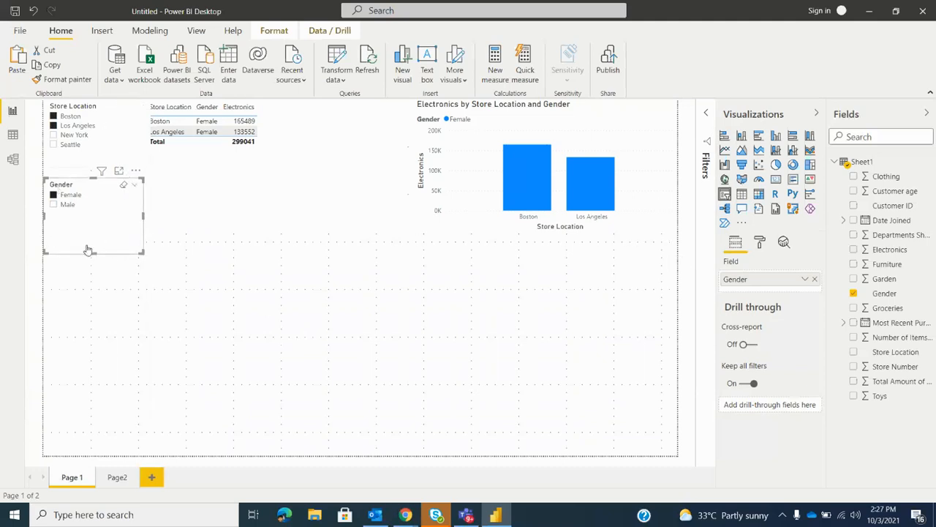
Add a Customer age slicer below the Gender slicer and check the data type of the Store Location field
{"action": "left_click", "coordinate": [74, 303]}
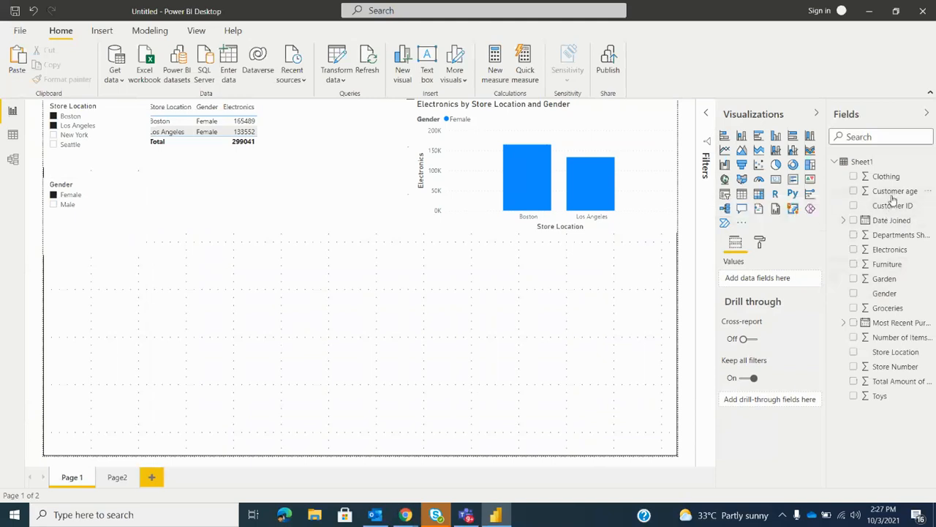
{"action": "left_click_drag", "start_coordinate": [893, 195], "coordinate": [856, 192]}
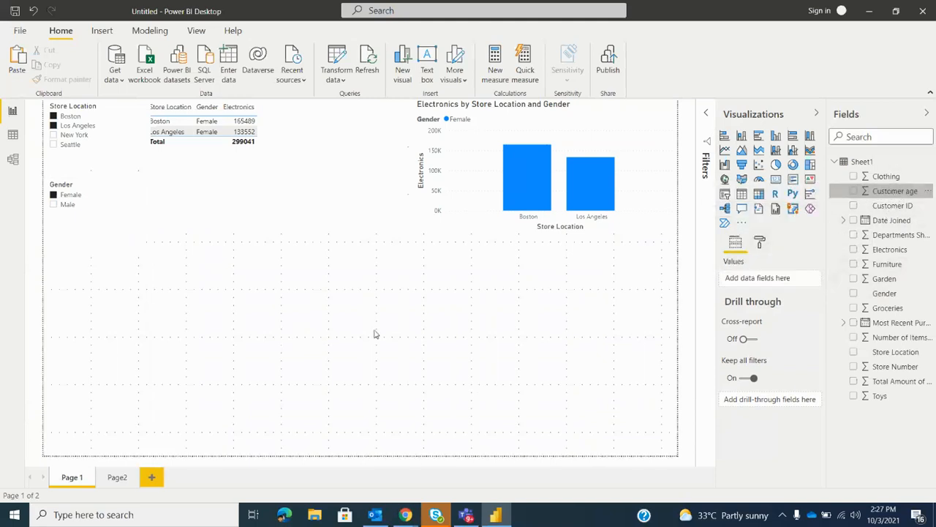
{"action": "left_click", "coordinate": [725, 193]}
{"action": "left_click_drag", "start_coordinate": [81, 327], "coordinate": [76, 302]}
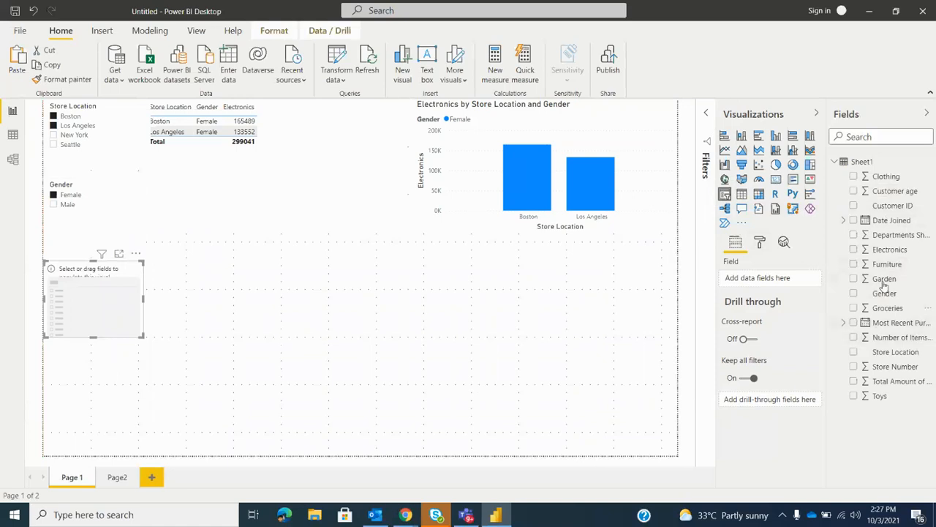
{"action": "left_click_drag", "start_coordinate": [800, 255], "coordinate": [777, 280]}
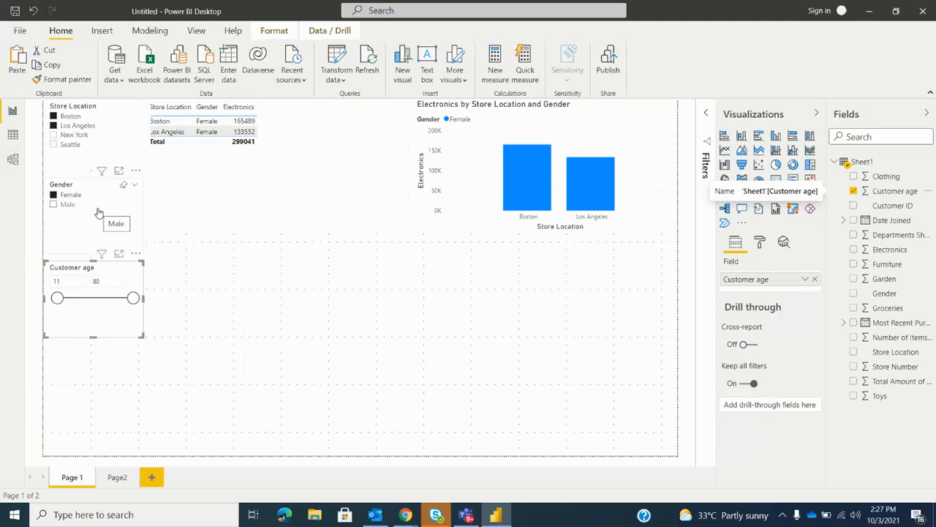
{"action": "left_click", "coordinate": [896, 352]}
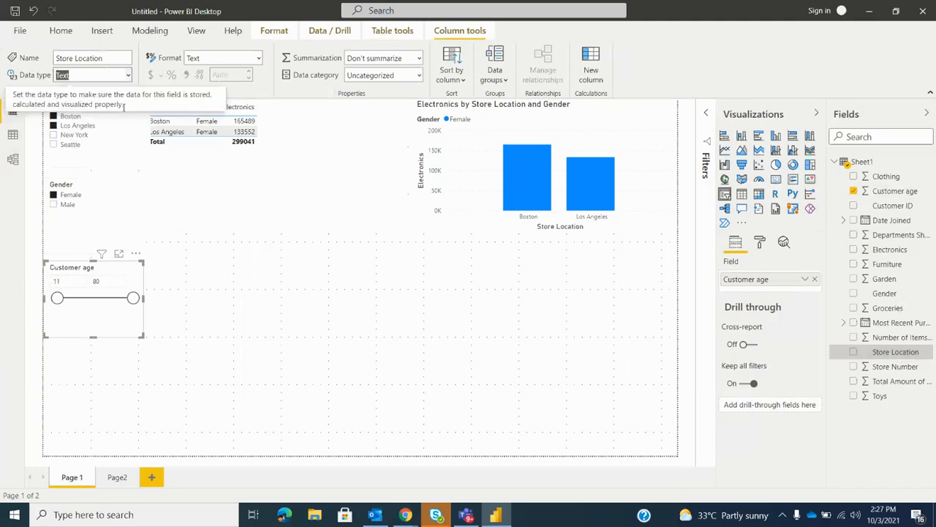
{"action": "left_click", "coordinate": [262, 301]}
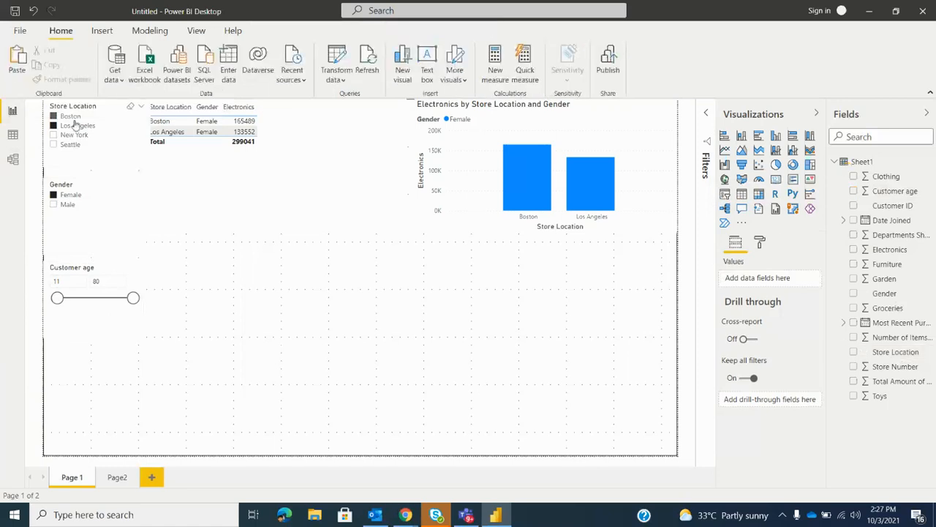
Try the Dropdown style on the Store Location slicer, expand and collapse its list, and reduce the slicer's height
{"action": "left_click", "coordinate": [142, 108]}
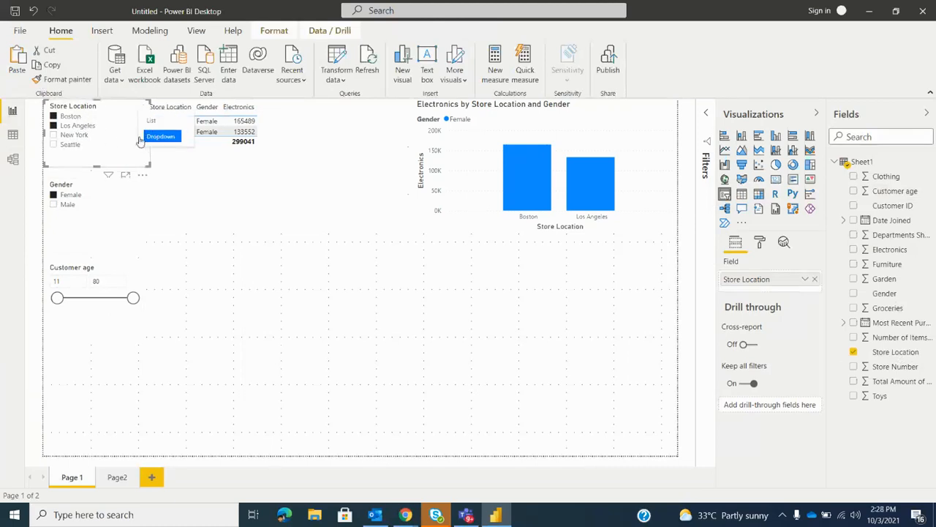
{"action": "left_click", "coordinate": [154, 138]}
{"action": "left_click", "coordinate": [140, 120]}
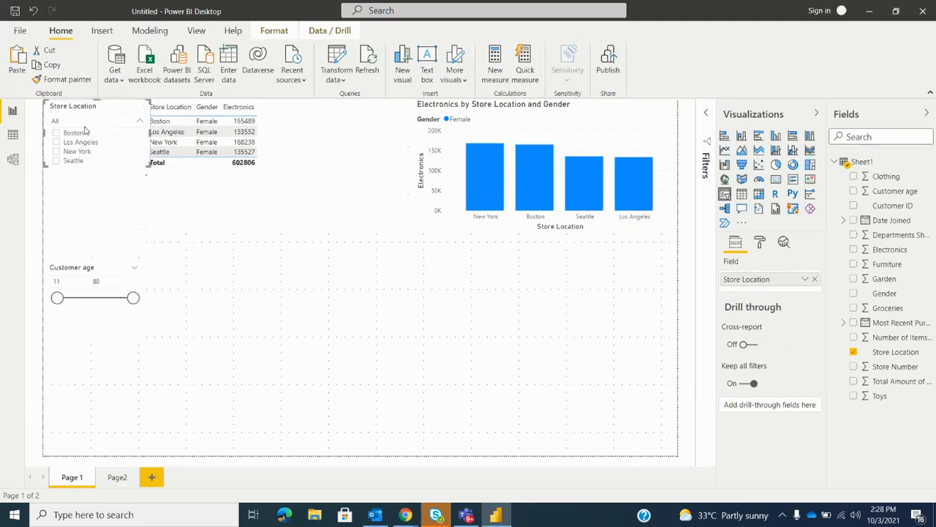
{"action": "left_click", "coordinate": [141, 122]}
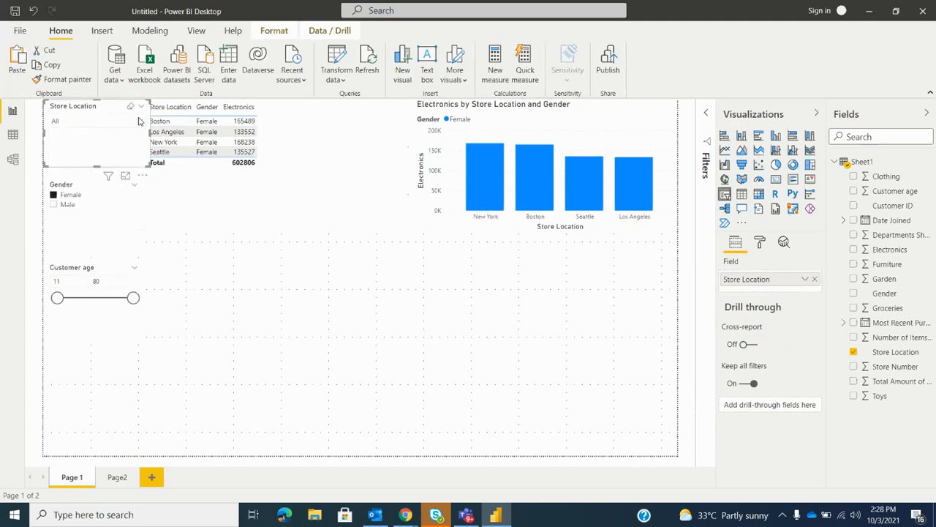
{"action": "left_click_drag", "start_coordinate": [141, 155], "coordinate": [144, 144]}
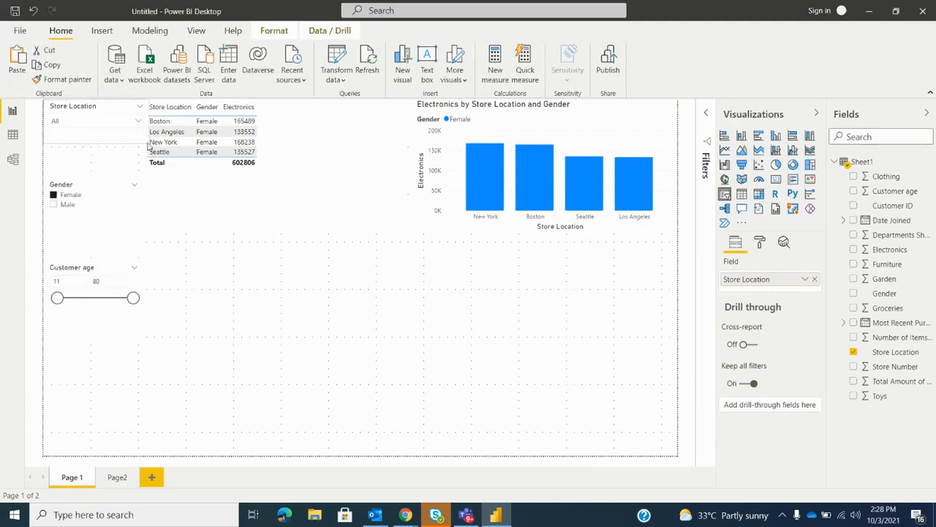
Return the Store Location slicer to List style and resize it taller and slightly narrower so all four locations fit
{"action": "left_click", "coordinate": [140, 121]}
{"action": "left_click", "coordinate": [141, 121]}
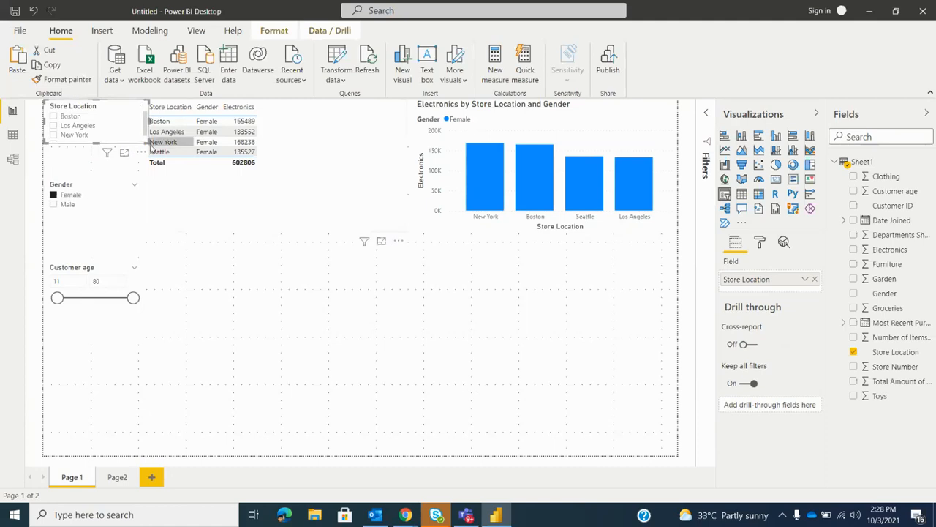
{"action": "left_click_drag", "start_coordinate": [144, 145], "coordinate": [143, 166]}
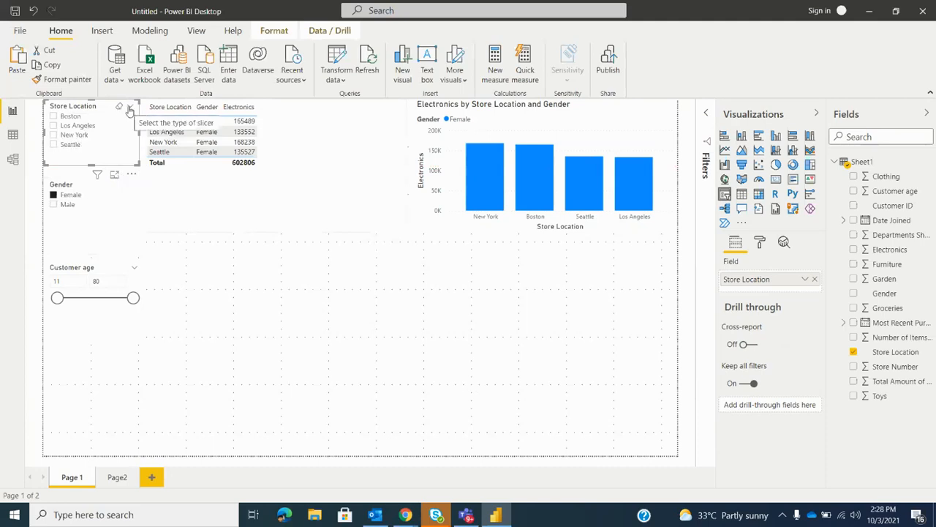
Filter the visuals to Los Angeles with the Store Location slicer and clear that selection
{"action": "left_click", "coordinate": [130, 109]}
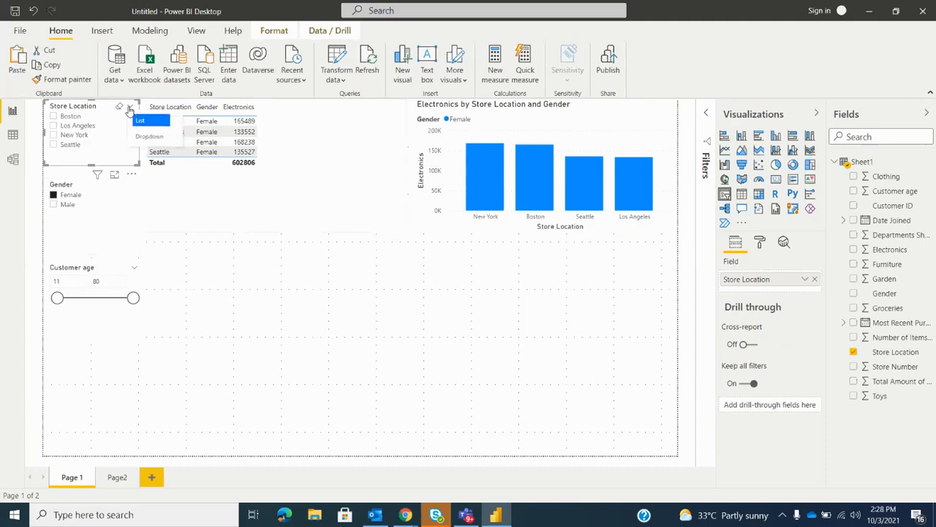
{"action": "left_click", "coordinate": [53, 128]}
{"action": "left_click", "coordinate": [52, 127]}
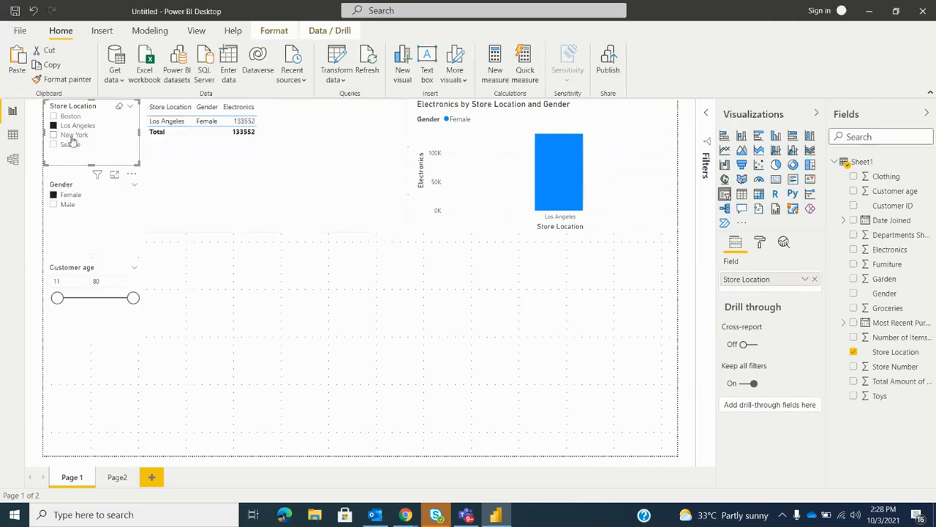
{"action": "left_click", "coordinate": [118, 108]}
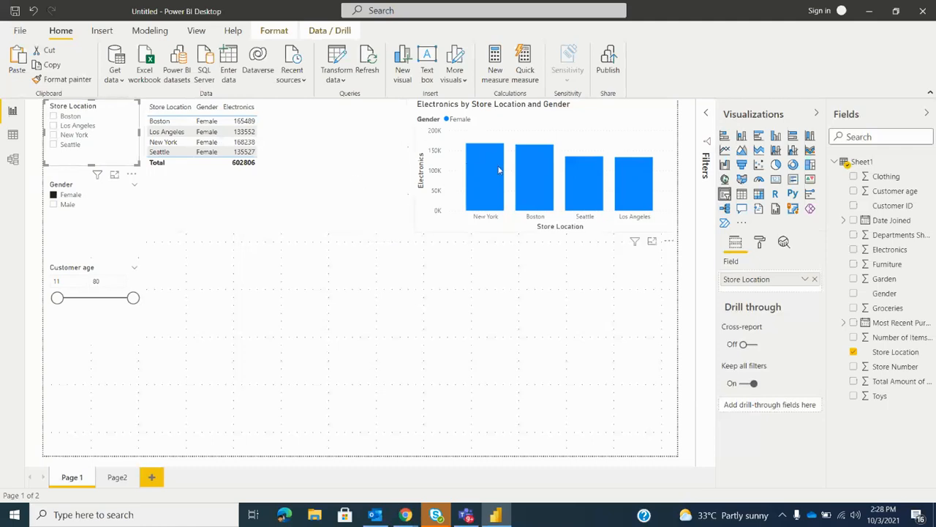
View the slicer types offered for the Store Location and Gender slicers
{"action": "mouse_move", "coordinate": [482, 173]}
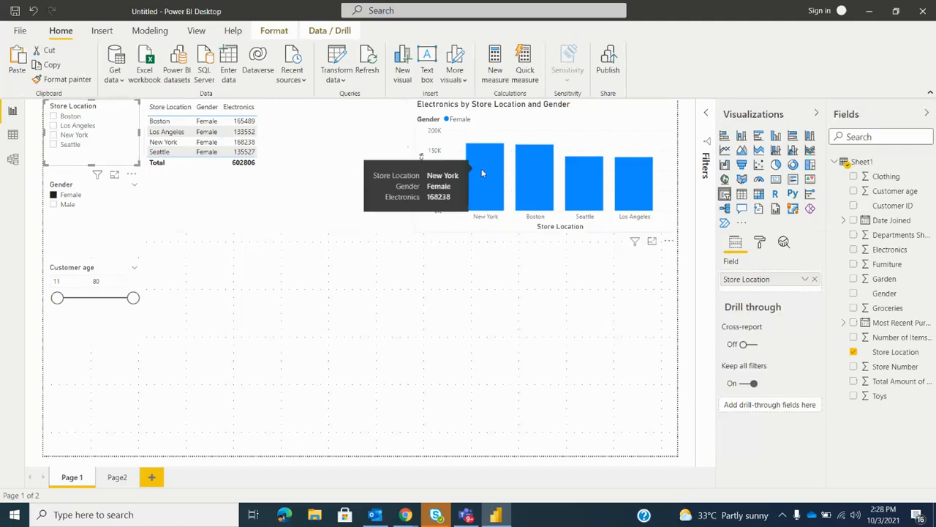
{"action": "left_click", "coordinate": [130, 107]}
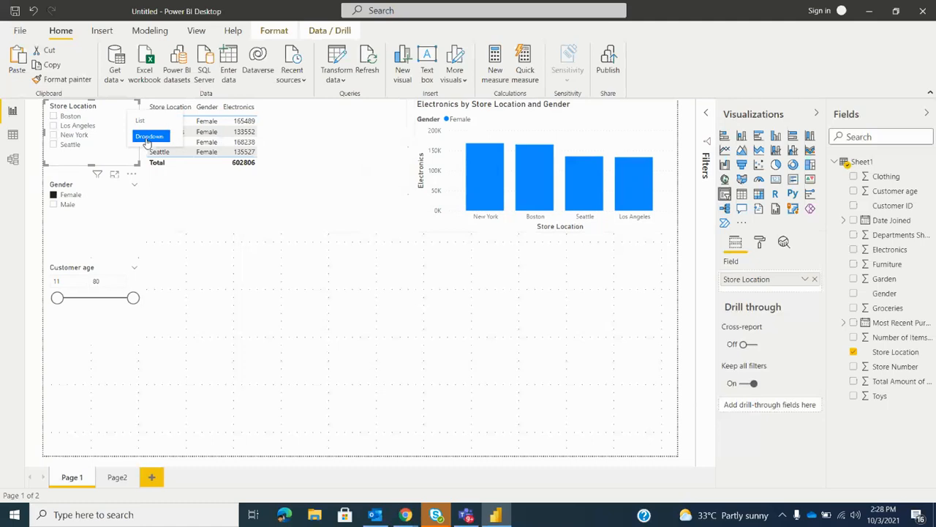
{"action": "left_click", "coordinate": [134, 187]}
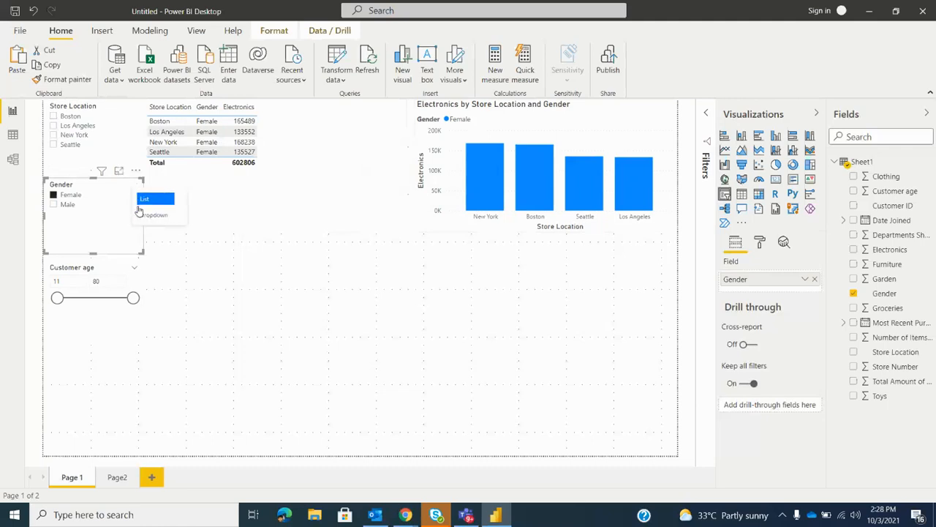
{"action": "left_click", "coordinate": [209, 306]}
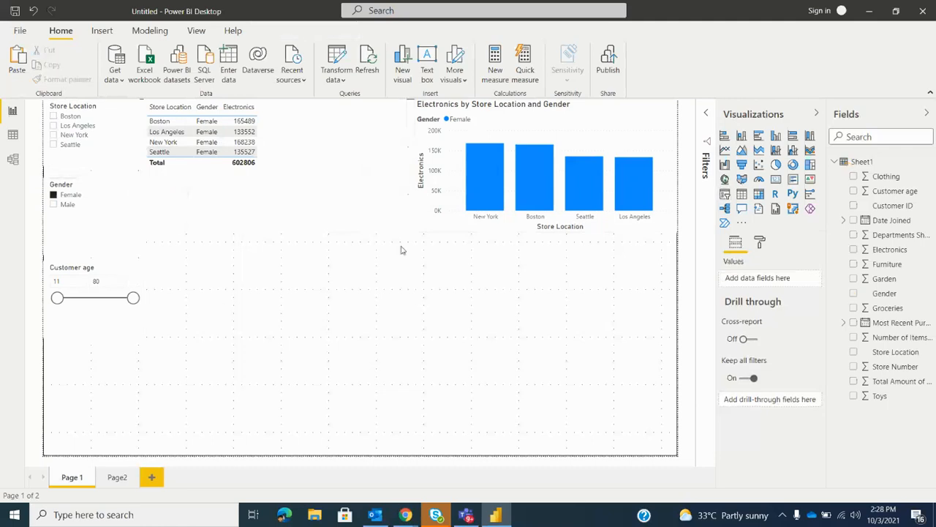
Check the Customer age field's data type, switch its slicer to List style and look through the listed ages
{"action": "left_click", "coordinate": [885, 192]}
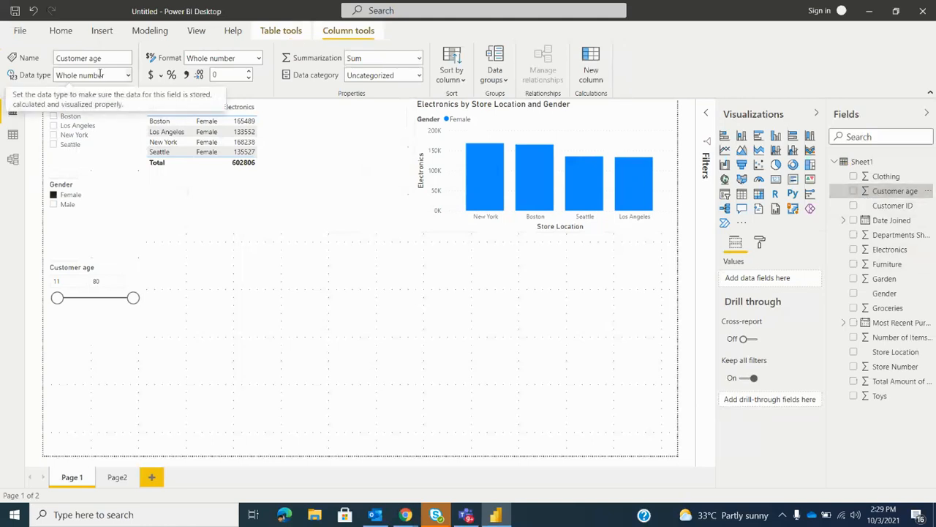
{"action": "left_click", "coordinate": [139, 274]}
{"action": "left_click", "coordinate": [136, 270]}
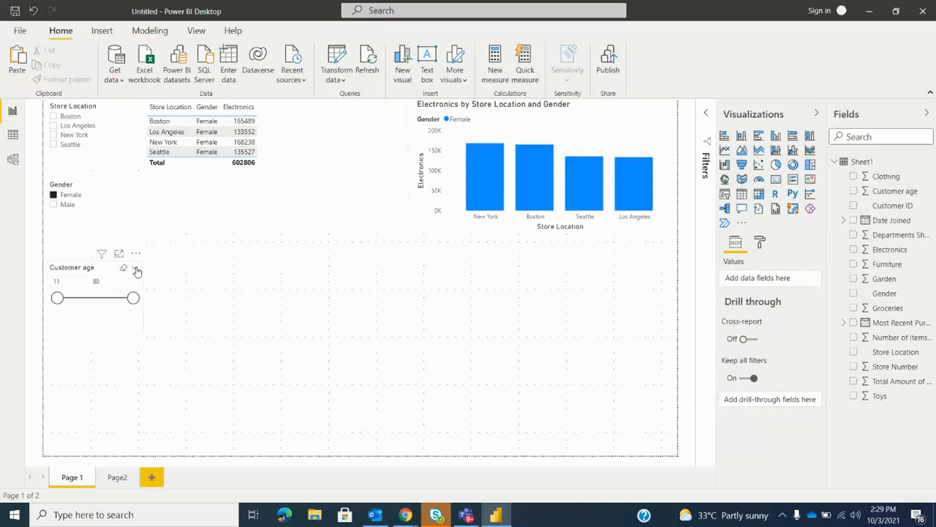
{"action": "left_click", "coordinate": [146, 188]}
{"action": "scroll", "coordinate": [103, 296], "scroll_direction": "down", "scroll_amount": 2}
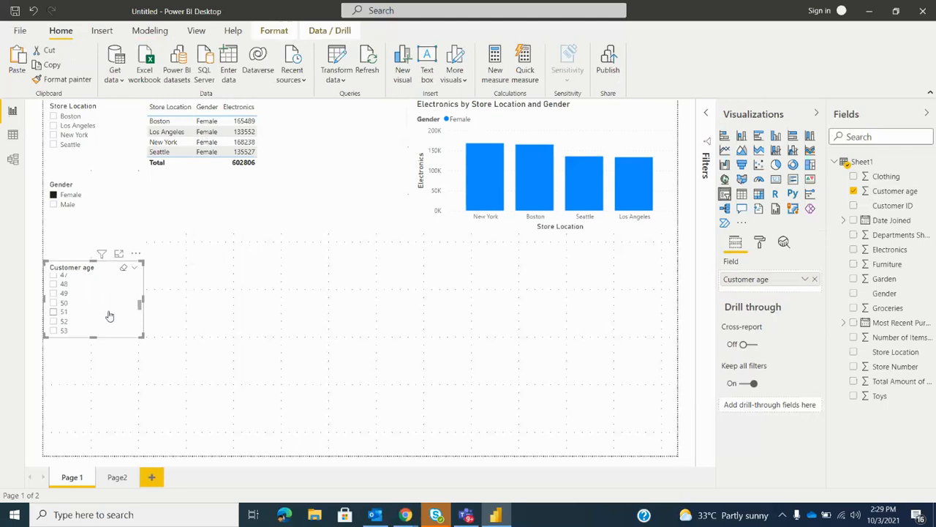
Filter the visuals to ages 16 and 17 with the Customer age slicer and clear that selection
{"action": "scroll", "coordinate": [109, 316], "scroll_direction": "up", "scroll_amount": 2}
{"action": "left_click", "coordinate": [54, 287]}
{"action": "left_click", "coordinate": [53, 296], "text": "ctrl"}
{"action": "left_click", "coordinate": [54, 314], "text": "ctrl"}
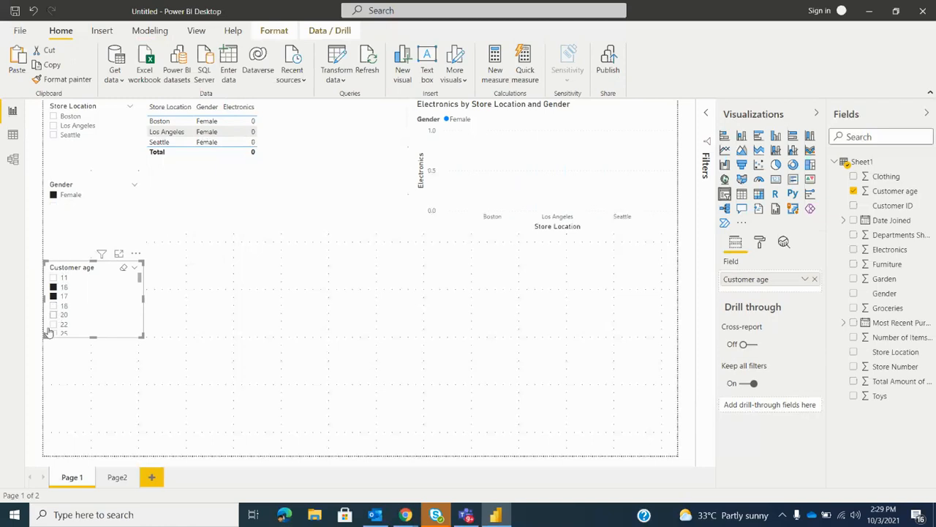
{"action": "left_click", "coordinate": [124, 268]}
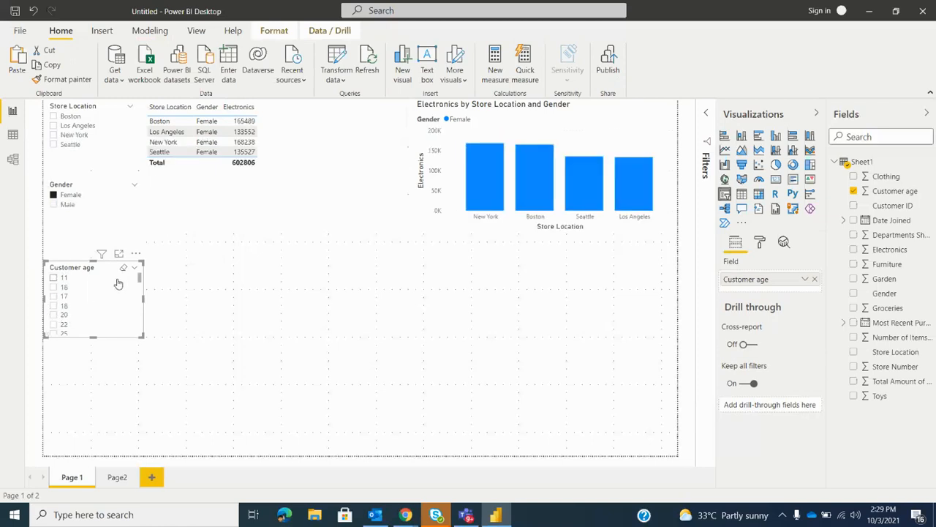
Switch the Customer age slicer to Dropdown style, then expand and collapse its list of ages
{"action": "left_click", "coordinate": [134, 268]}
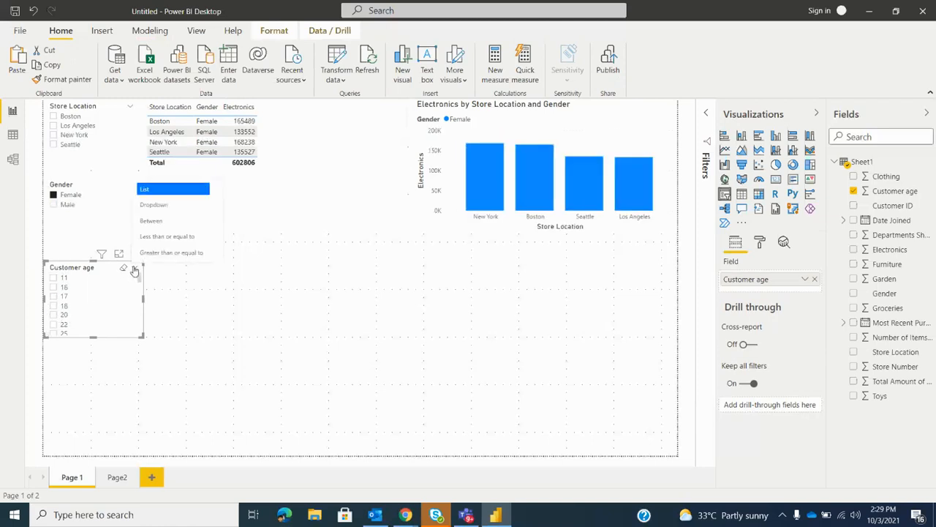
{"action": "left_click", "coordinate": [171, 206]}
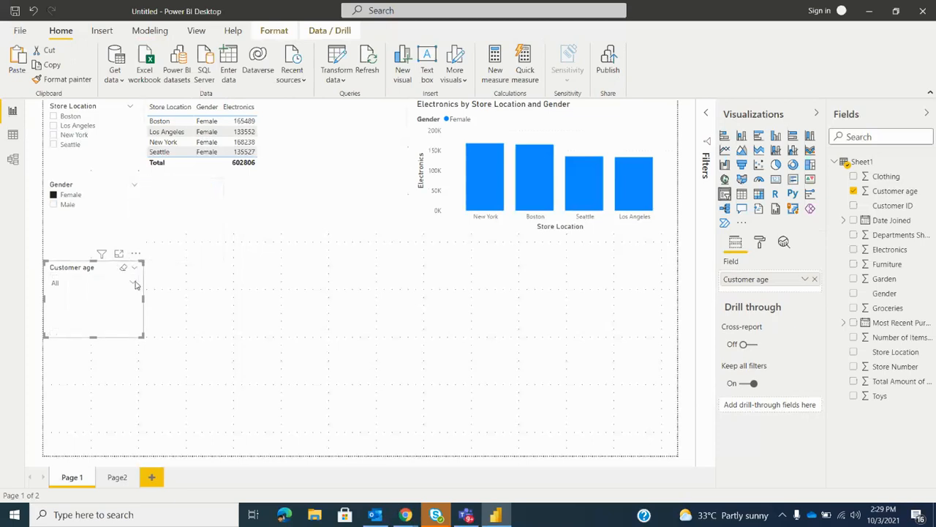
{"action": "left_click", "coordinate": [135, 285]}
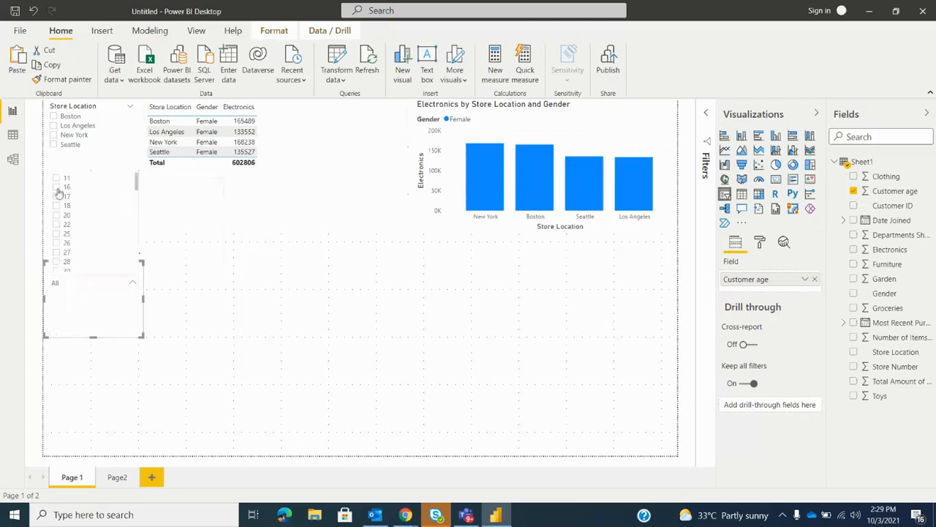
{"action": "left_click", "coordinate": [134, 284]}
{"action": "left_click", "coordinate": [134, 285]}
{"action": "left_click", "coordinate": [133, 284]}
Switch the Customer age slicer to Between style, filter to ages 15 through 45, and widen the range to 11 through 78
{"action": "left_click", "coordinate": [134, 270]}
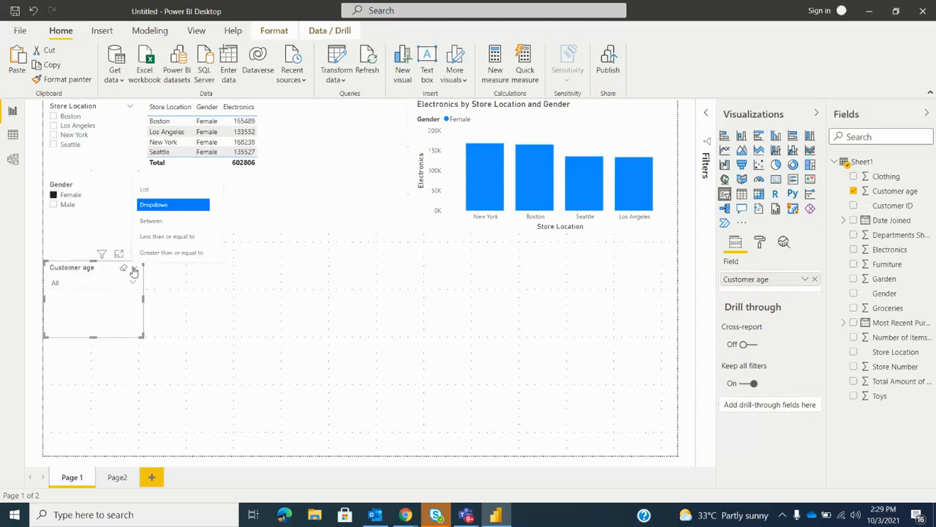
{"action": "left_click", "coordinate": [152, 220]}
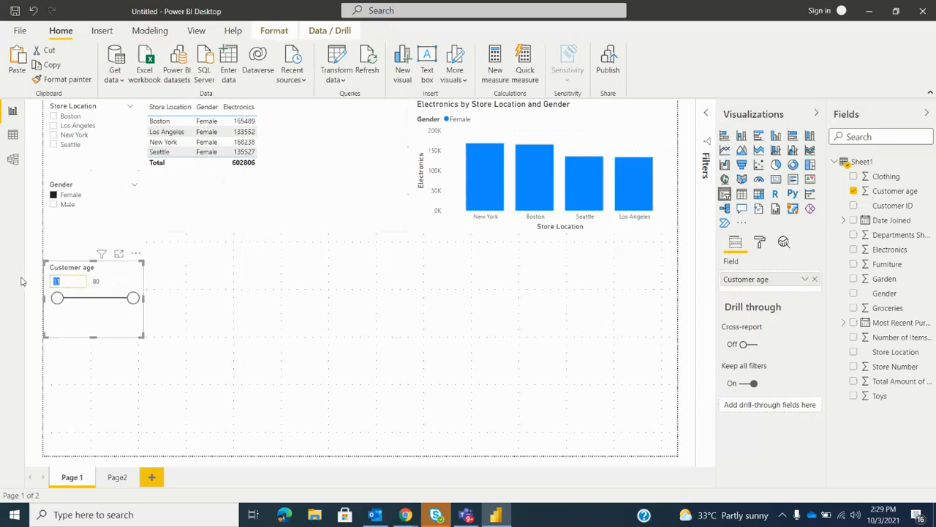
{"action": "double_click", "coordinate": [107, 279]}
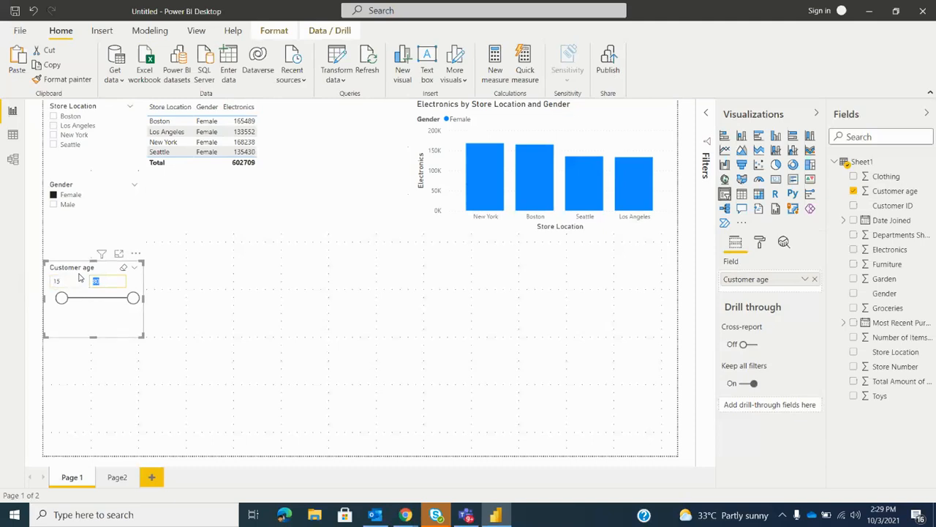
{"action": "key", "text": "Return"}
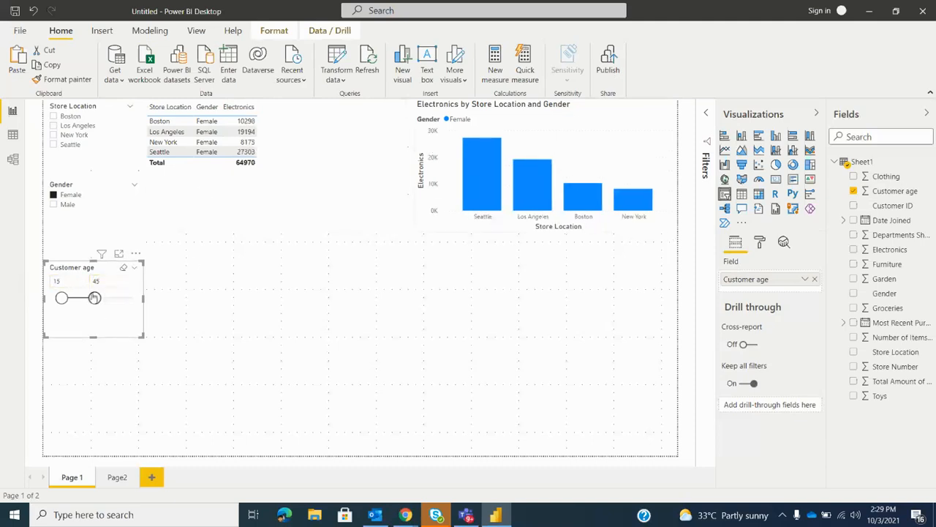
{"action": "left_click_drag", "start_coordinate": [94, 298], "coordinate": [131, 299]}
{"action": "left_click_drag", "start_coordinate": [62, 299], "coordinate": [57, 299]}
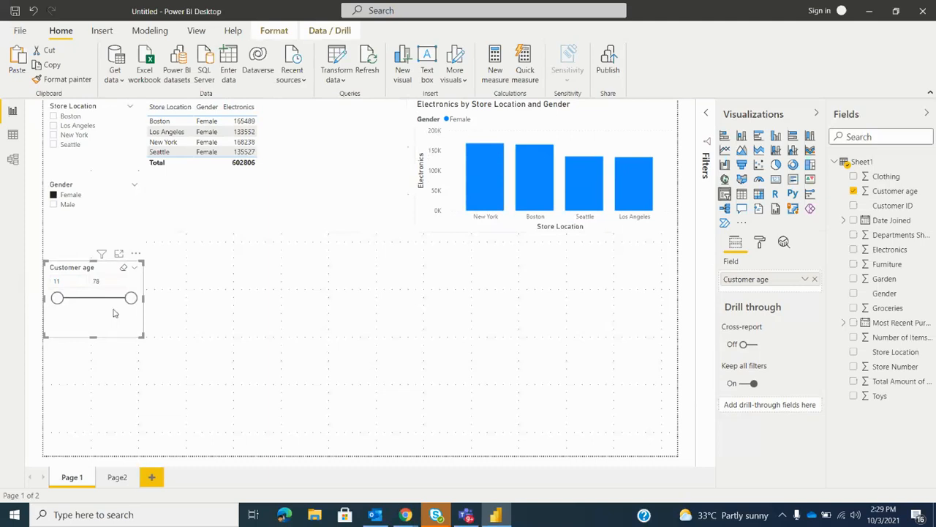
Change the Customer age slicer to Less than or equal to and set its upper limit to 30
{"action": "left_click", "coordinate": [134, 267]}
{"action": "left_click", "coordinate": [173, 253]}
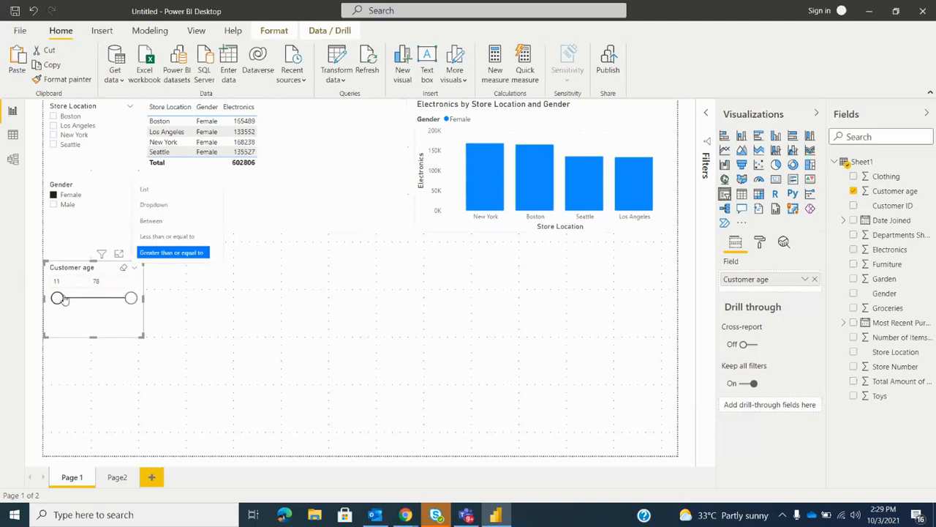
{"action": "left_click", "coordinate": [64, 282]}
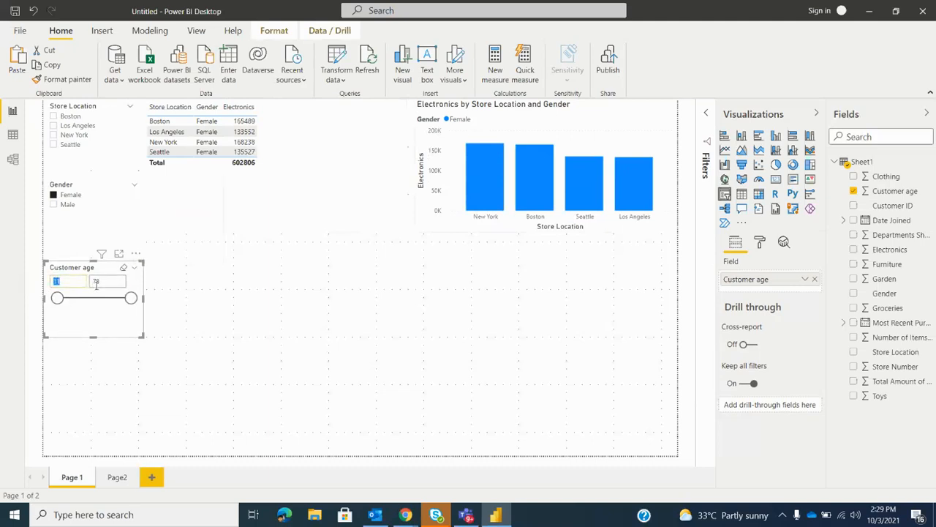
{"action": "left_click", "coordinate": [131, 269]}
{"action": "left_click", "coordinate": [157, 241]}
{"action": "left_click_drag", "start_coordinate": [131, 298], "coordinate": [79, 305]}
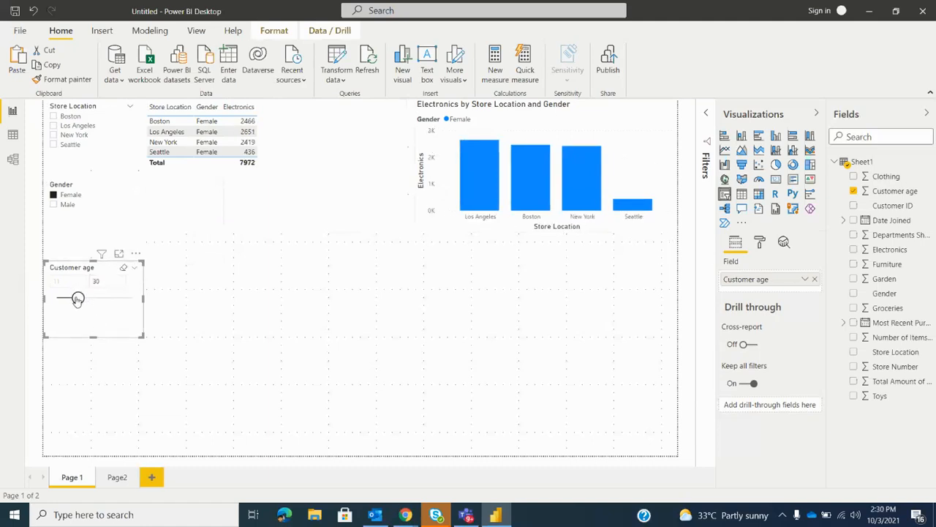
Change the Customer age slicer to Greater than or equal to, set its lower limit to 47, and clear that filter
{"action": "left_click", "coordinate": [134, 267]}
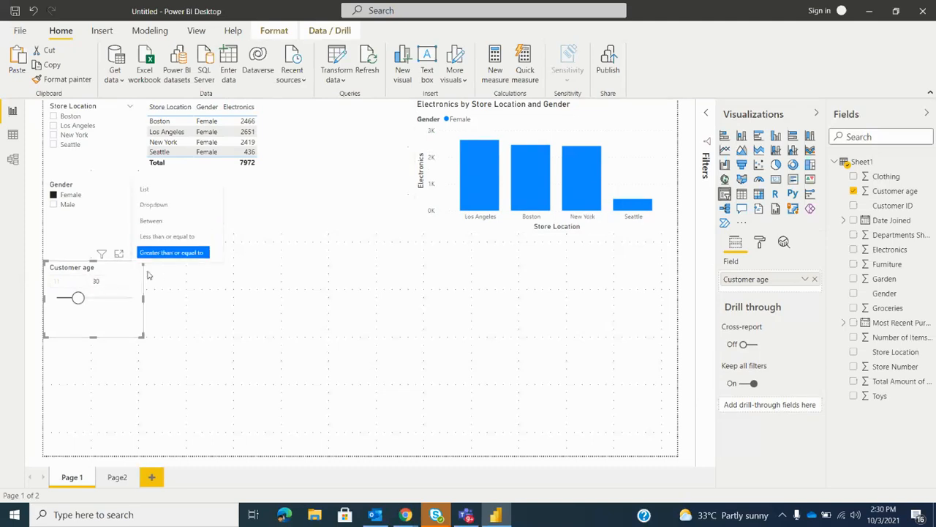
{"action": "left_click", "coordinate": [161, 254]}
{"action": "left_click_drag", "start_coordinate": [78, 298], "coordinate": [98, 299]}
{"action": "left_click", "coordinate": [57, 281]}
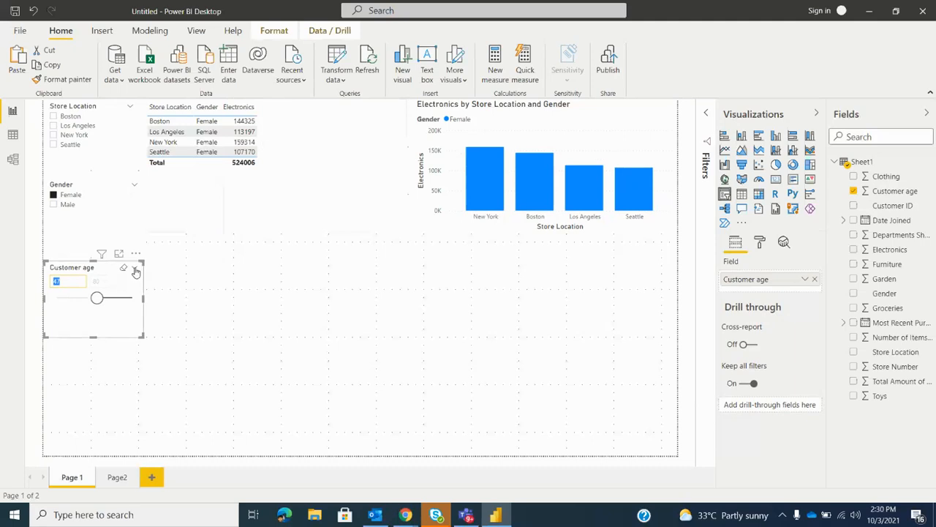
{"action": "left_click", "coordinate": [136, 270]}
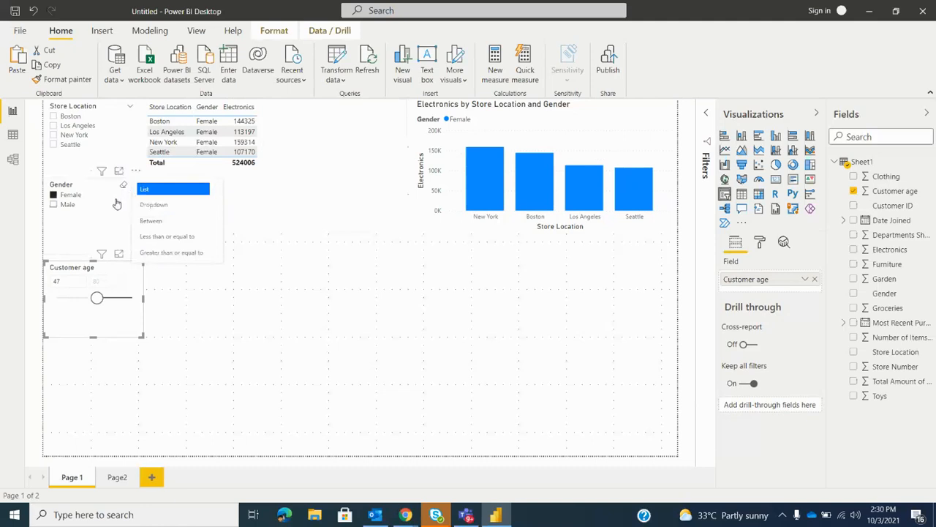
{"action": "left_click", "coordinate": [123, 269]}
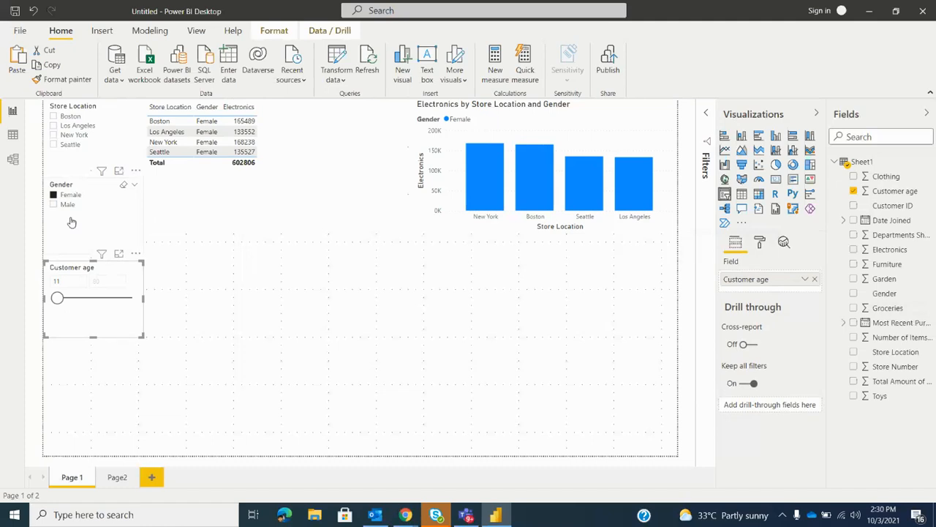
Return the Customer age slicer to List style and show its General formatting settings
{"action": "left_click_drag", "start_coordinate": [133, 286], "coordinate": [130, 281]}
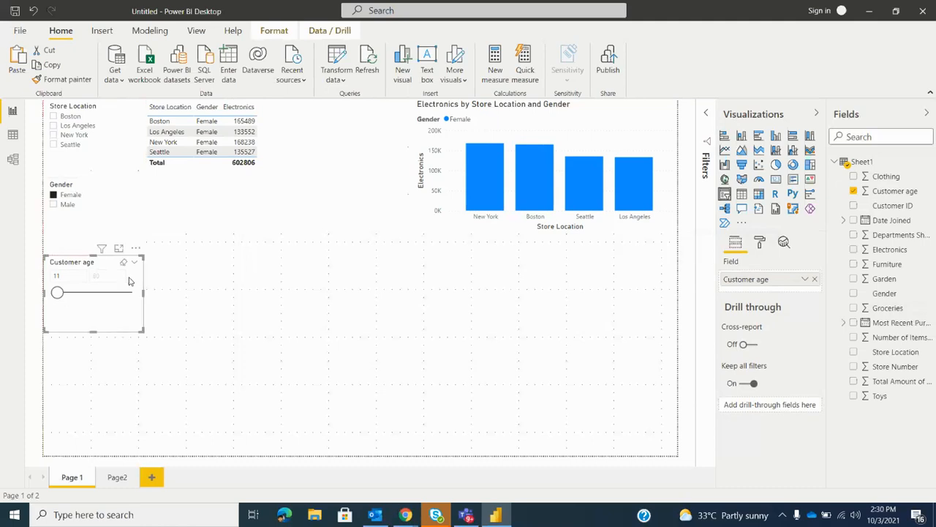
{"action": "left_click", "coordinate": [759, 245]}
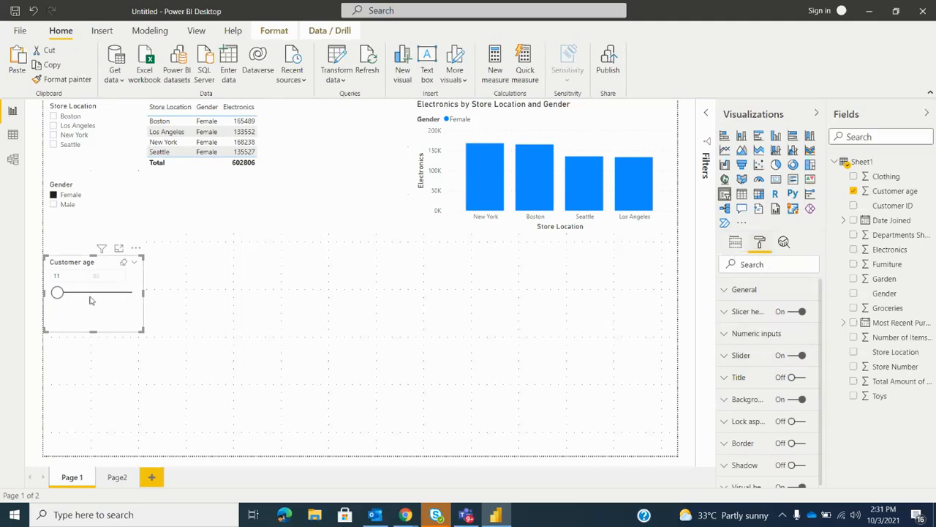
{"action": "left_click", "coordinate": [134, 262]}
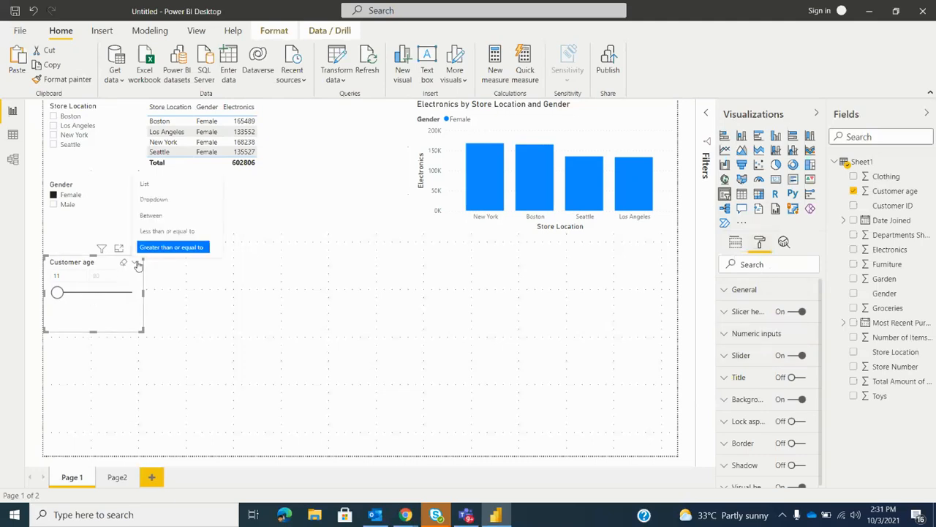
{"action": "left_click", "coordinate": [149, 187]}
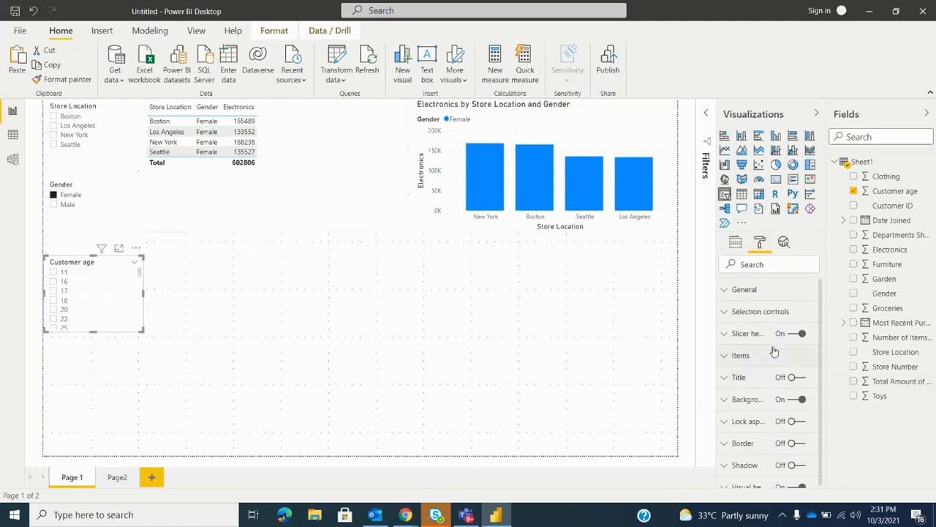
{"action": "left_click", "coordinate": [770, 290]}
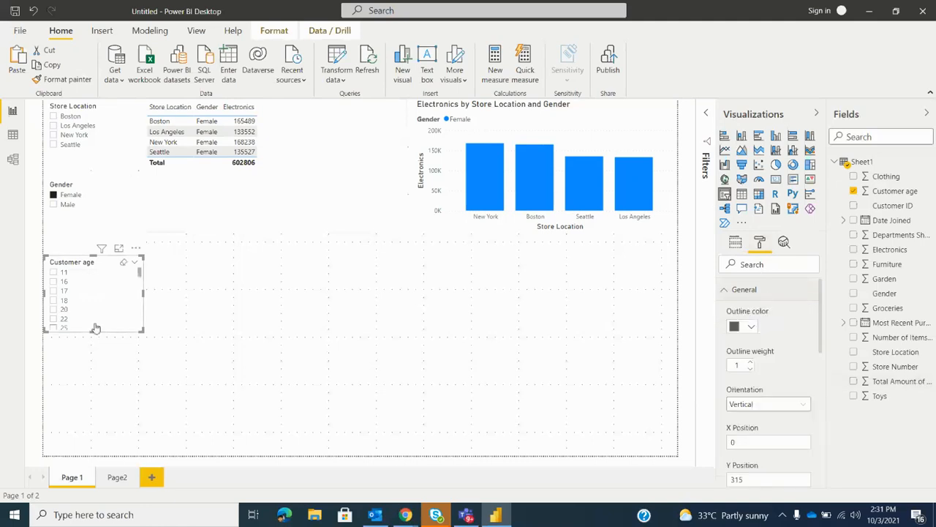
Move the Customer age slicer directly below the Gender slicer, at about X 0, Y 270, and enlarge its height to about 188
{"action": "left_click_drag", "start_coordinate": [121, 315], "coordinate": [128, 344]}
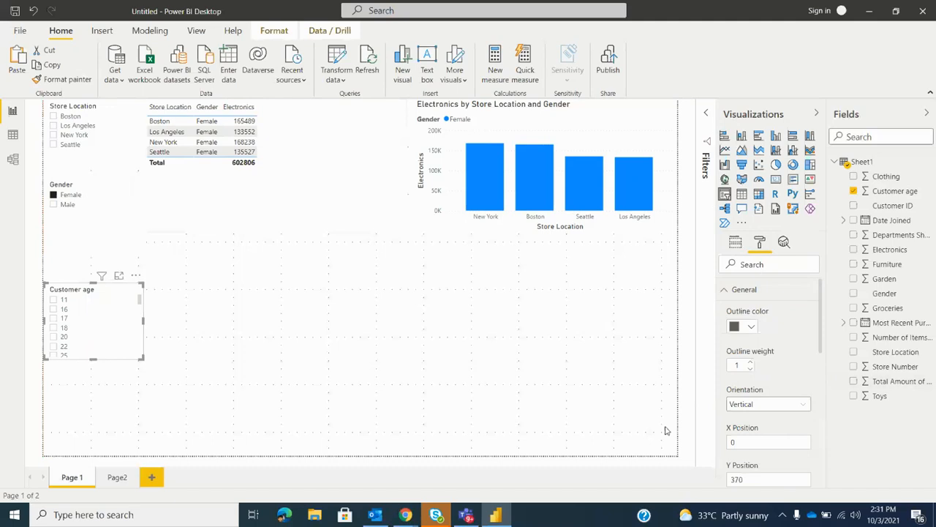
{"action": "scroll", "coordinate": [745, 437], "scroll_direction": "down", "scroll_amount": 3}
{"action": "left_click_drag", "start_coordinate": [108, 362], "coordinate": [184, 368]}
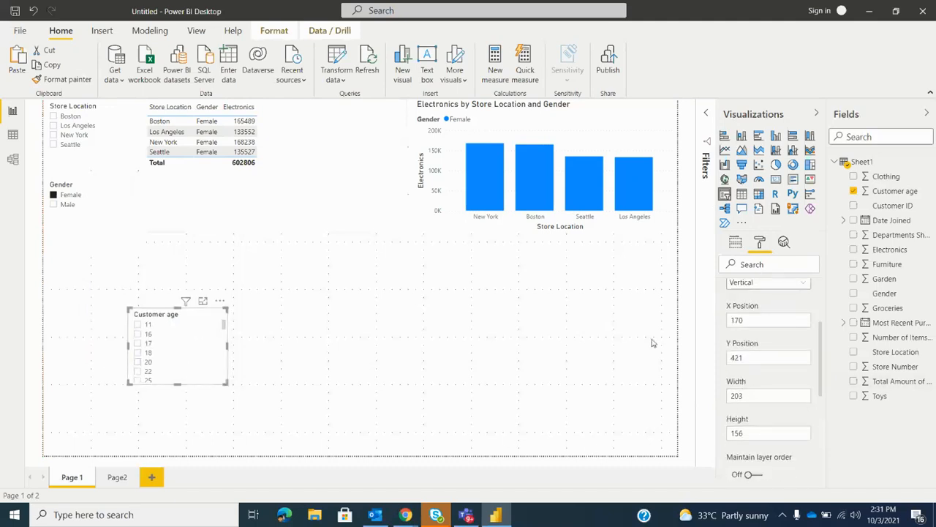
{"action": "left_click_drag", "start_coordinate": [192, 359], "coordinate": [98, 277]}
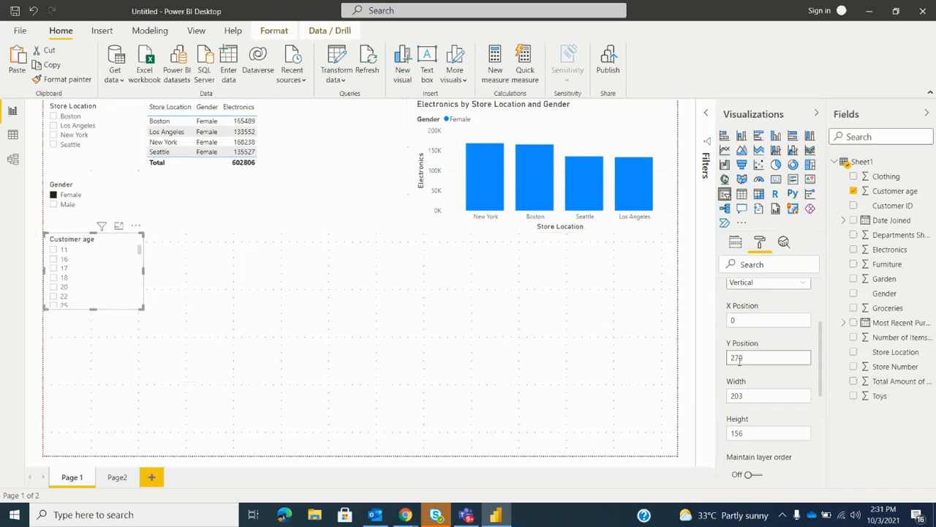
{"action": "scroll", "coordinate": [784, 451], "scroll_direction": "down", "scroll_amount": 2}
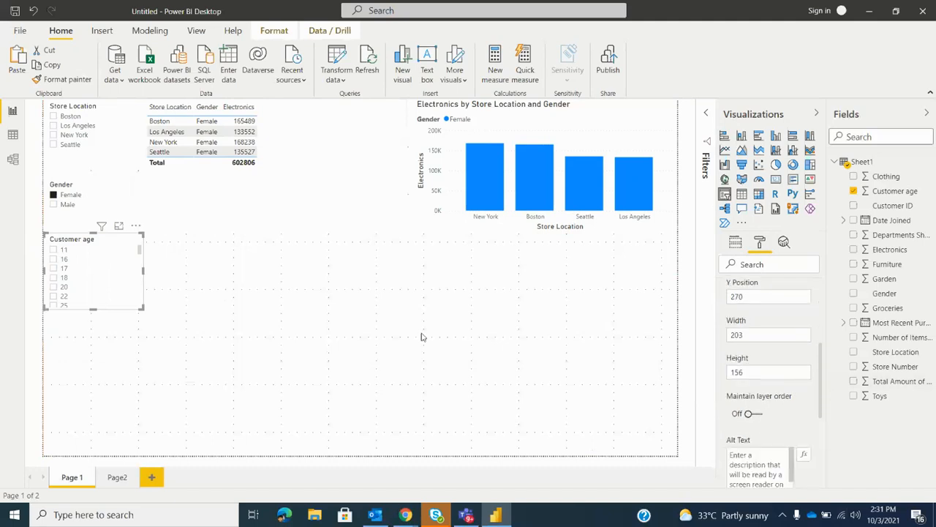
{"action": "left_click_drag", "start_coordinate": [141, 307], "coordinate": [149, 324]}
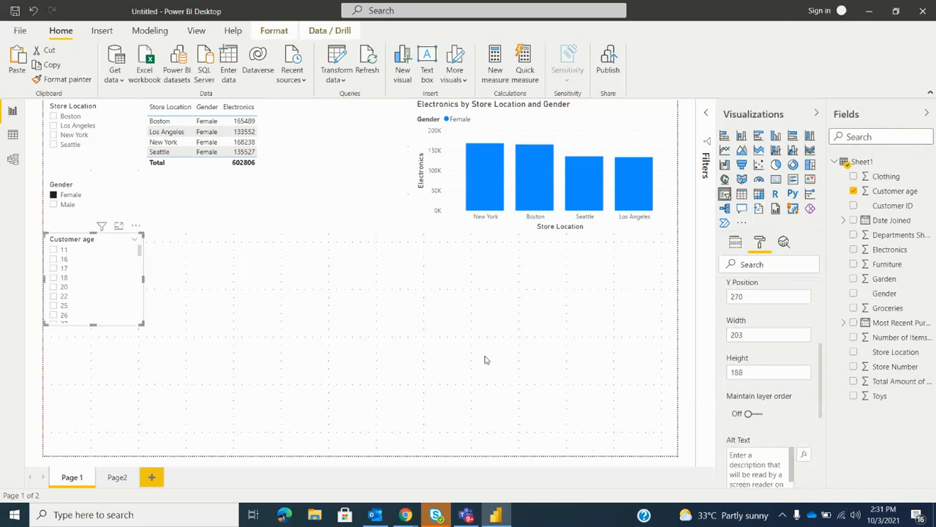
Switch the Customer age slicer to Between style and shrink it to about 194 wide by 146 high
{"action": "left_click", "coordinate": [134, 240]}
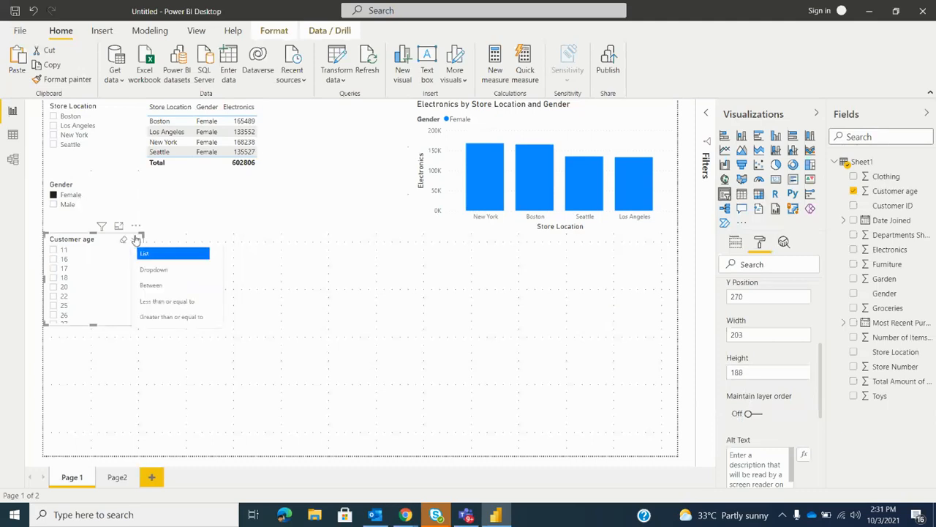
{"action": "left_click", "coordinate": [150, 286]}
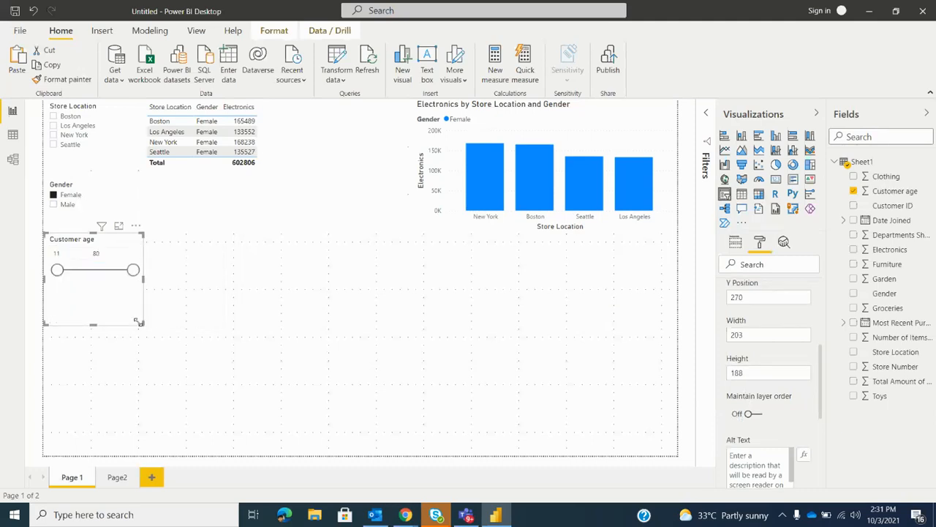
{"action": "left_click_drag", "start_coordinate": [144, 325], "coordinate": [138, 303]}
Check the Customer age slicer's header settings and warning, and set the slicer's upper age limit to 57
{"action": "scroll", "coordinate": [744, 331], "scroll_direction": "up", "scroll_amount": 3}
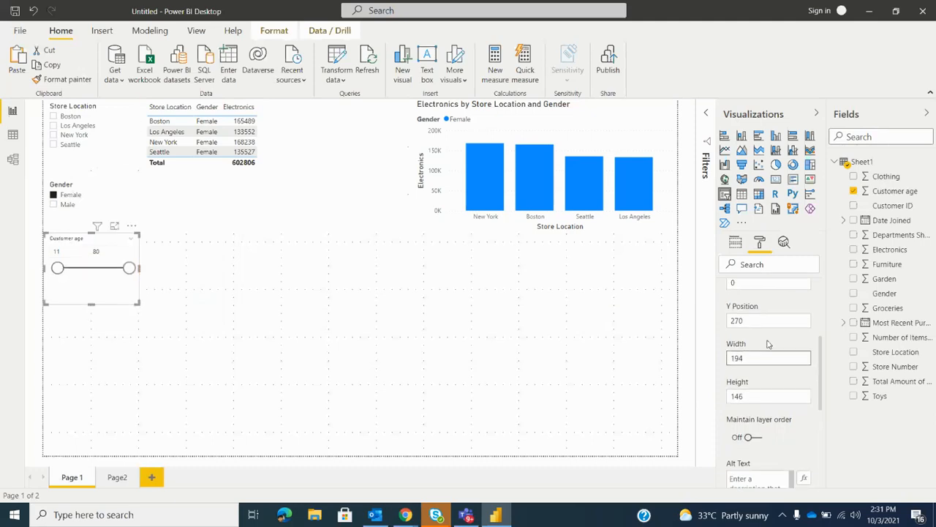
{"action": "left_click", "coordinate": [738, 284]}
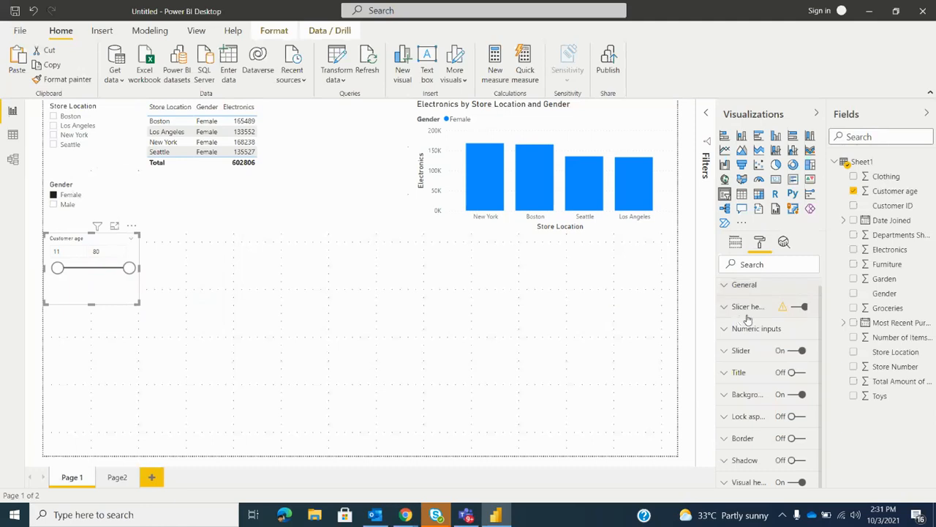
{"action": "left_click", "coordinate": [757, 308]}
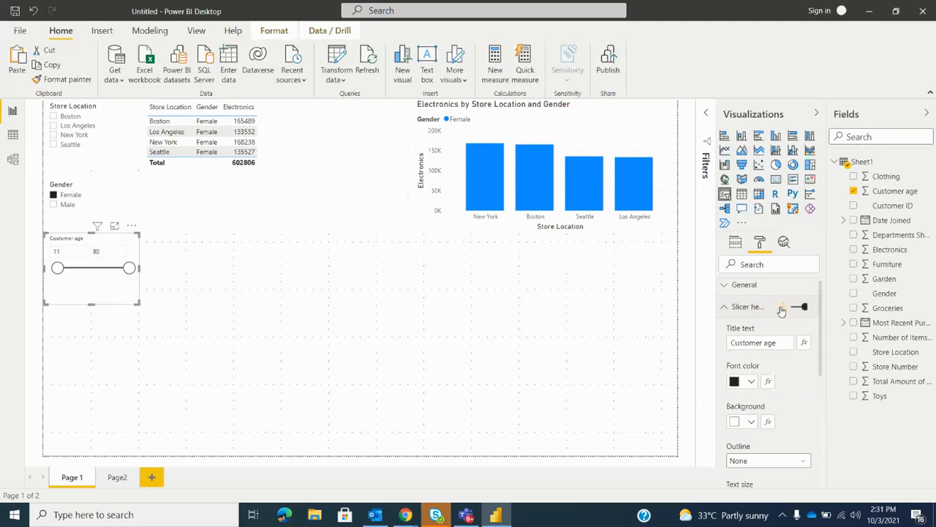
{"action": "mouse_move", "coordinate": [782, 310]}
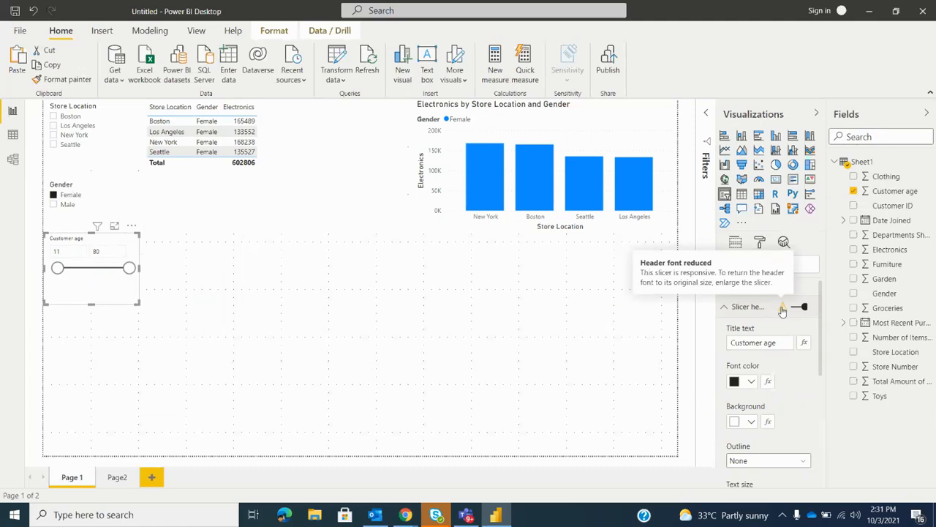
{"action": "left_click_drag", "start_coordinate": [129, 268], "coordinate": [105, 268]}
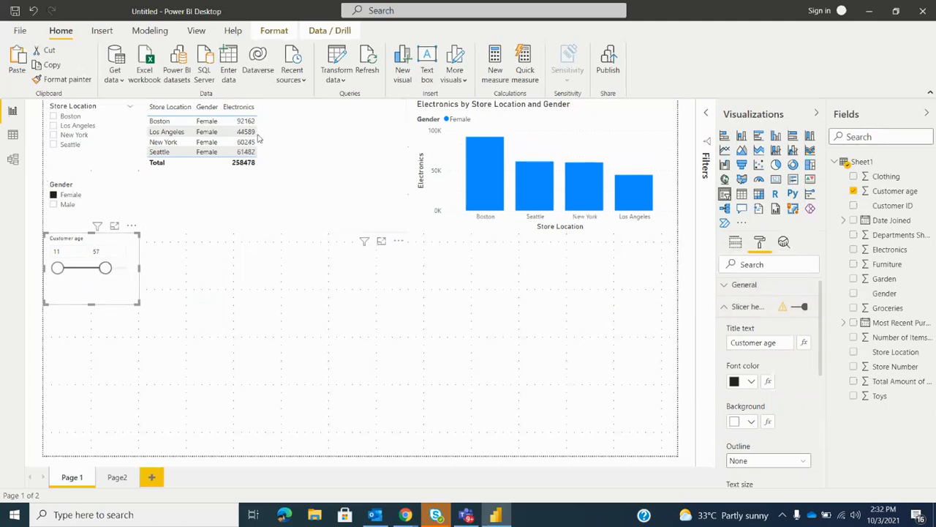
Set the Customer age slicer's upper age limit to 71 and enlarge the slicer slightly in height
{"action": "left_click_drag", "start_coordinate": [106, 268], "coordinate": [123, 270]}
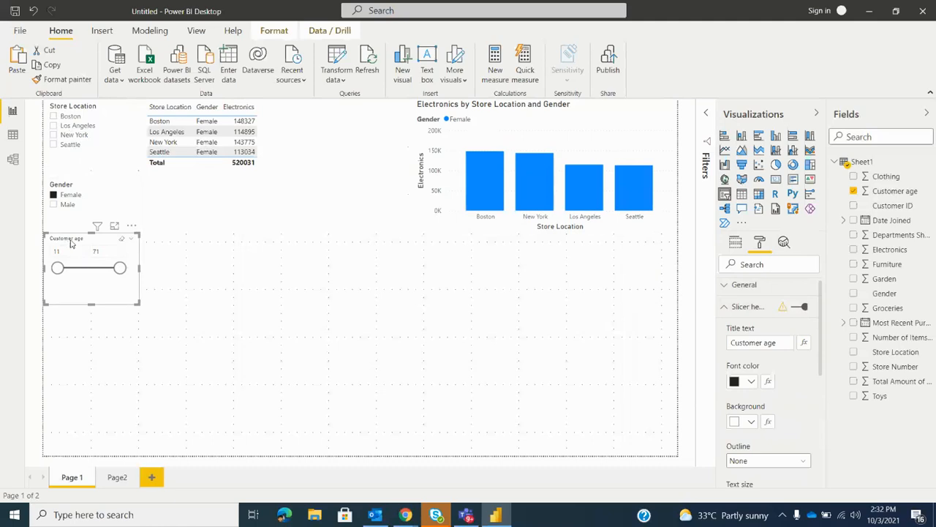
{"action": "mouse_move", "coordinate": [132, 297]}
{"action": "left_mouse_down"}
{"action": "mouse_move", "coordinate": [121, 292]}
{"action": "mouse_move", "coordinate": [129, 288]}
{"action": "mouse_move", "coordinate": [139, 310]}
{"action": "left_mouse_up"}
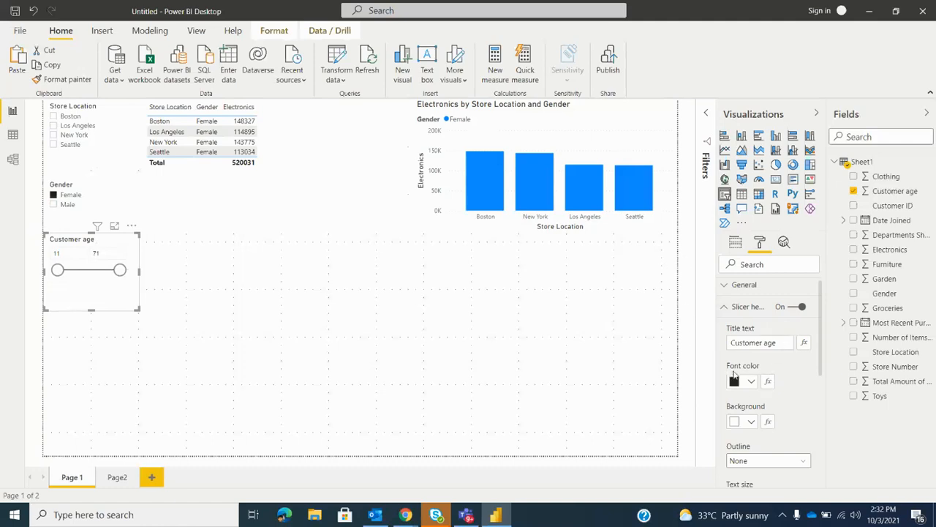
Try orange and then blue as the font color of the Customer age slicer header
{"action": "left_click", "coordinate": [752, 382]}
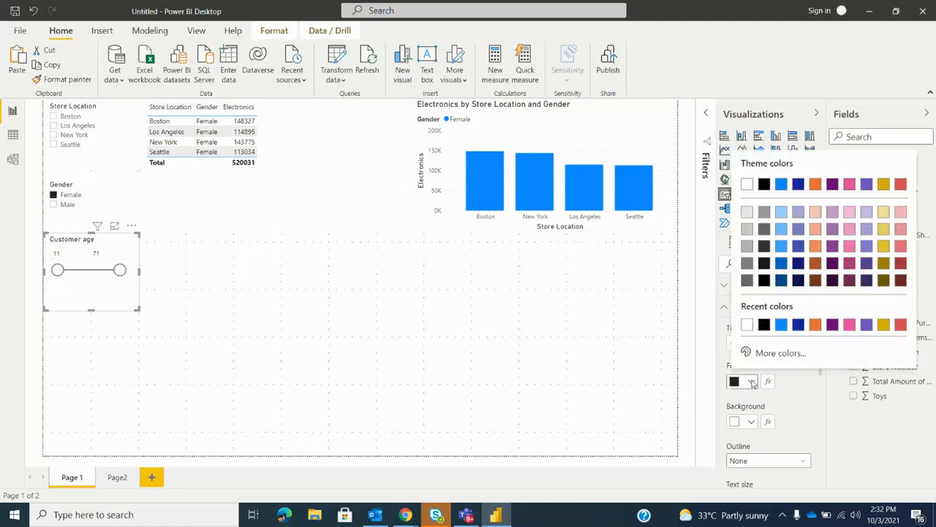
{"action": "left_click", "coordinate": [816, 184]}
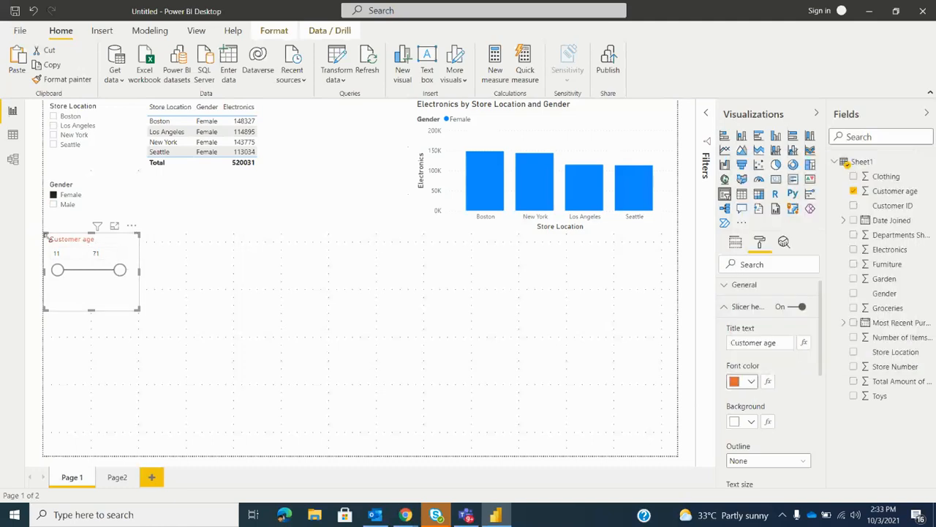
{"action": "left_click", "coordinate": [752, 381]}
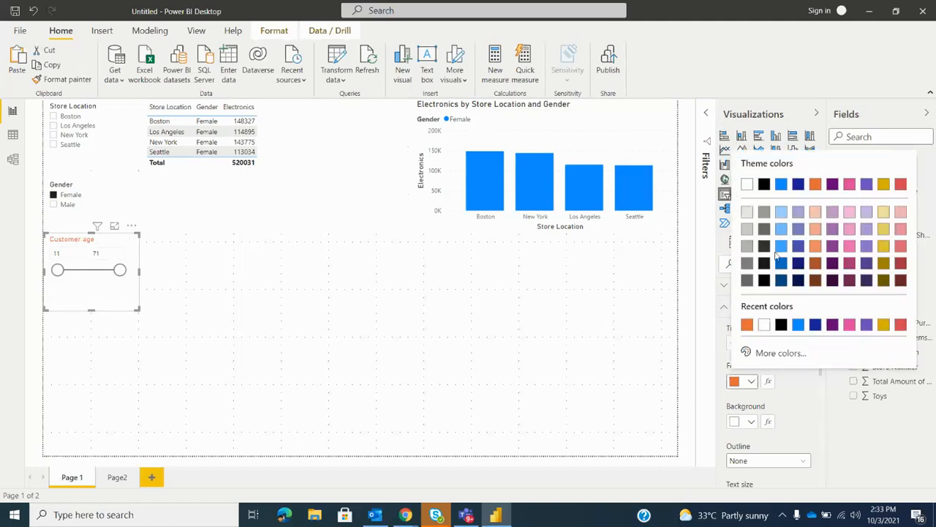
{"action": "left_click", "coordinate": [781, 183]}
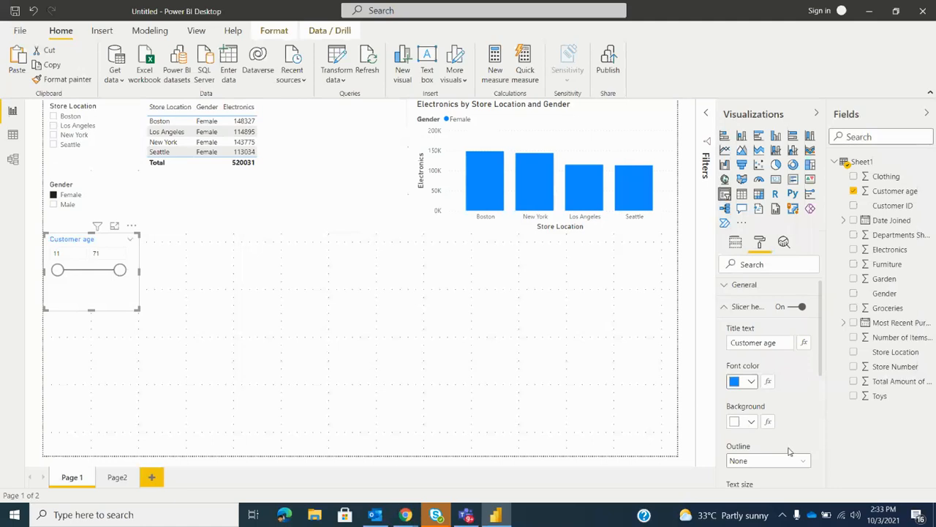
Give the Customer age slicer header a gold theme background and a black font color
{"action": "left_click", "coordinate": [754, 422]}
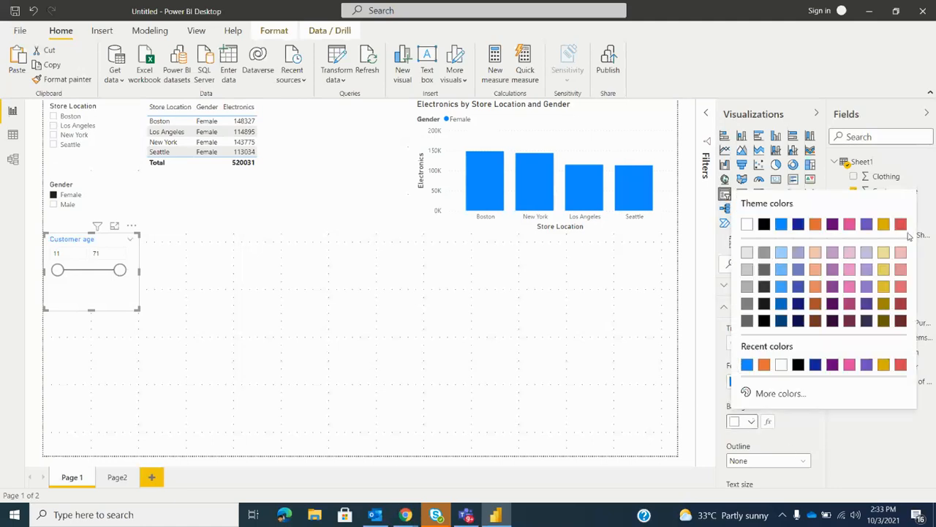
{"action": "left_click", "coordinate": [885, 233]}
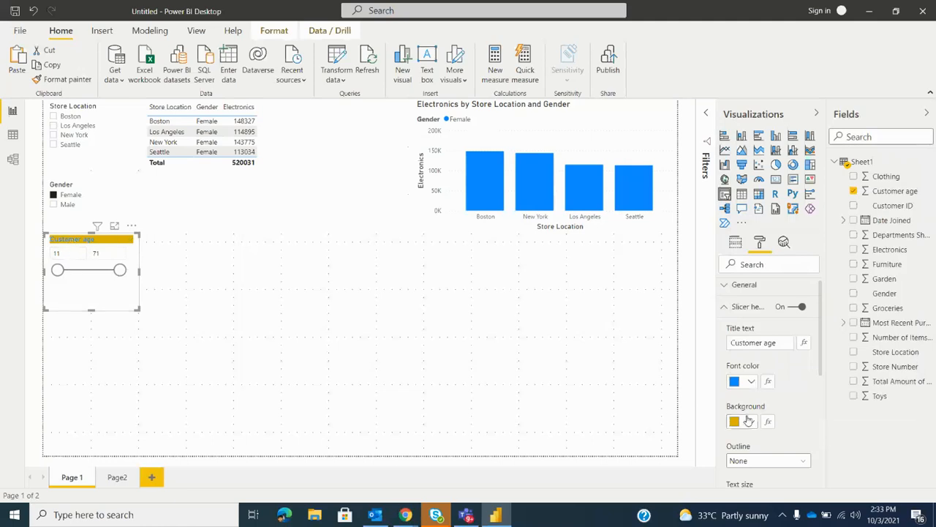
{"action": "left_click", "coordinate": [751, 381]}
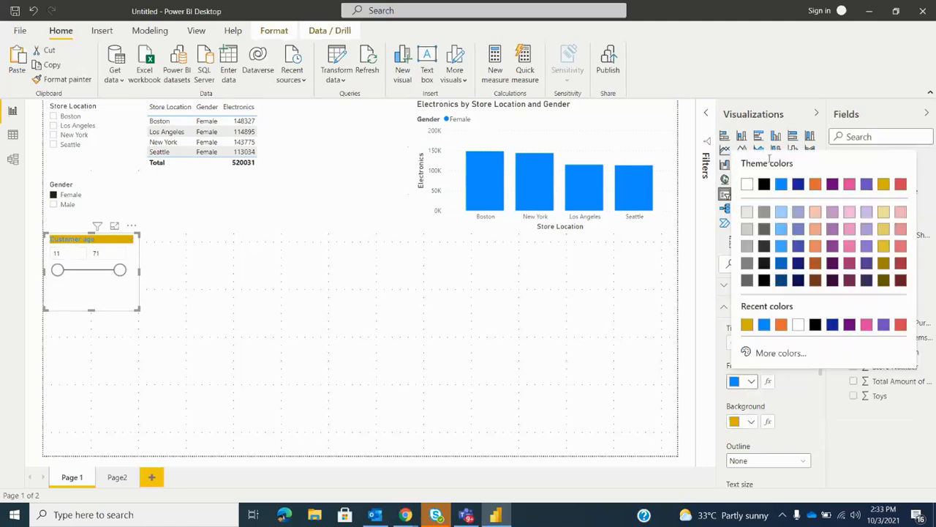
{"action": "left_click", "coordinate": [764, 183]}
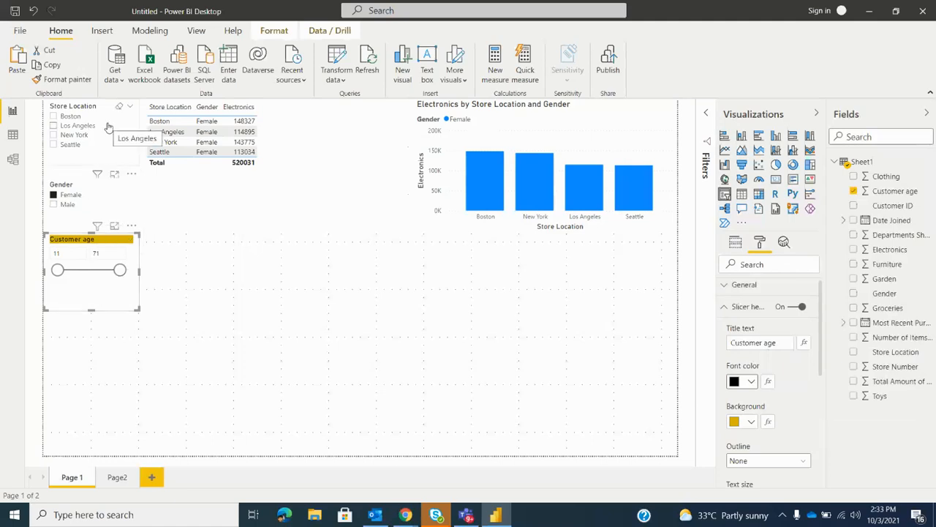
Set the Customer age slicer header's outline to Top + bottom and deselect the slicer
{"action": "scroll", "coordinate": [770, 416], "scroll_direction": "down", "scroll_amount": 2}
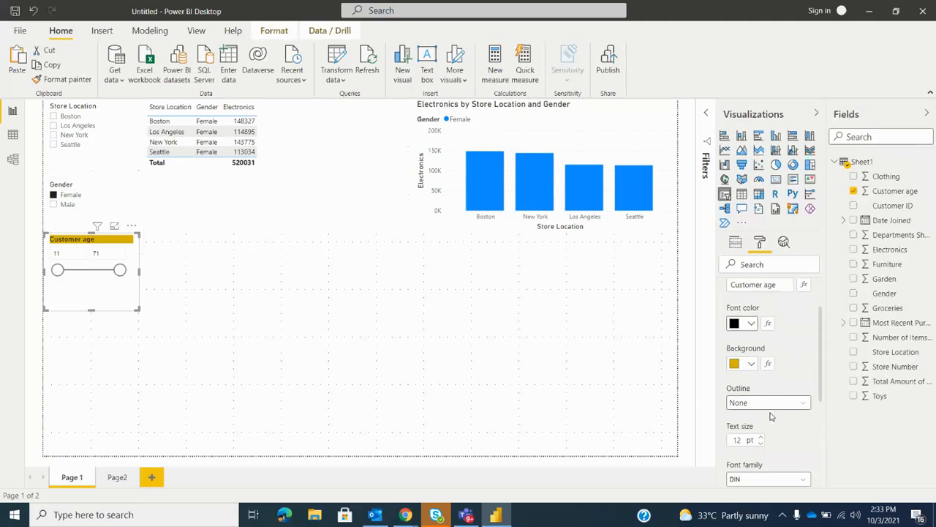
{"action": "left_click", "coordinate": [766, 402]}
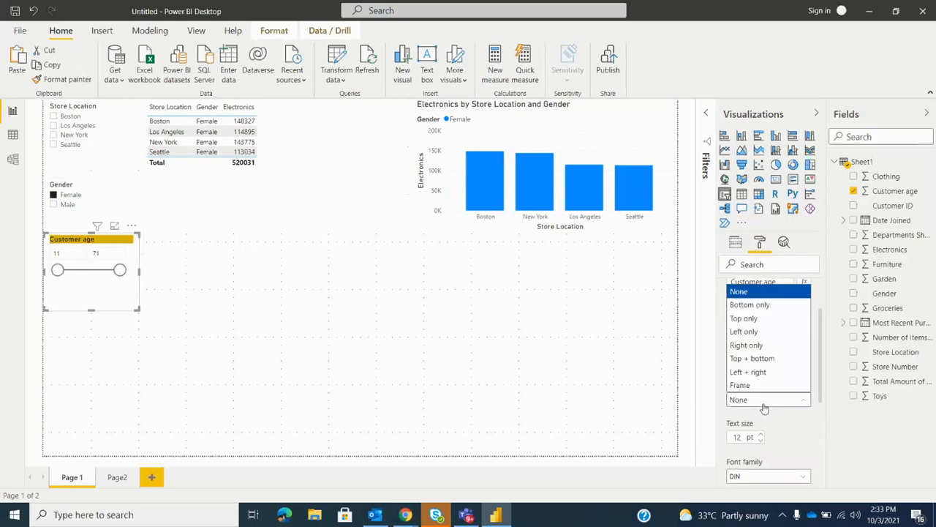
{"action": "left_click", "coordinate": [754, 360]}
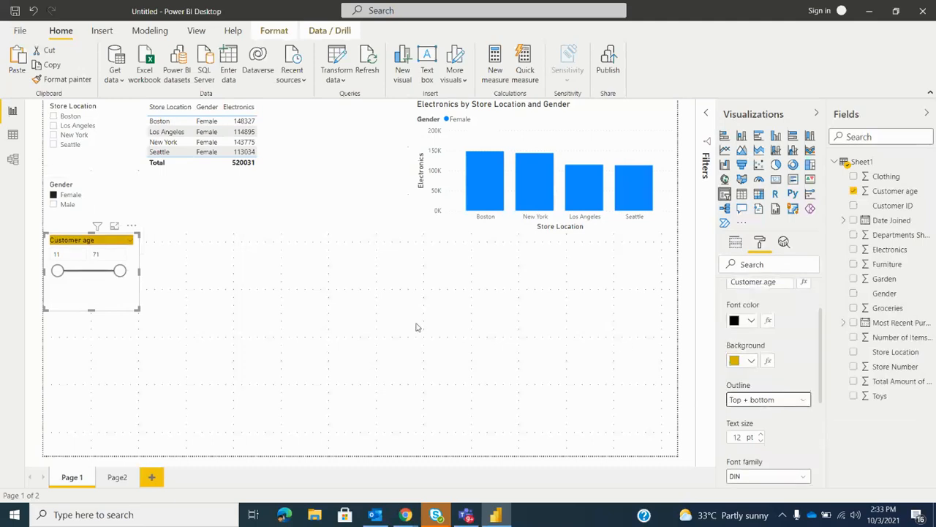
{"action": "left_click", "coordinate": [192, 304]}
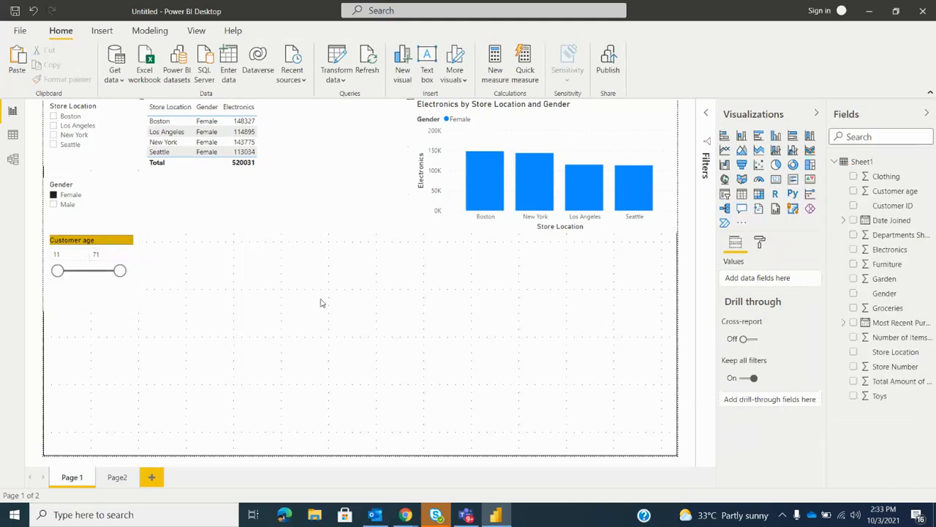
Change the color of the Customer age slicer's slider to the red theme color
{"action": "left_click", "coordinate": [113, 294]}
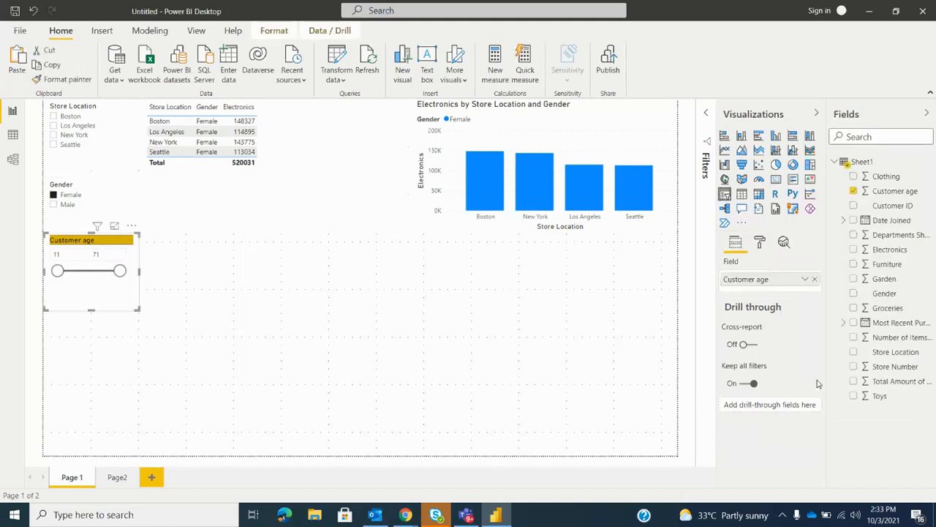
{"action": "left_click", "coordinate": [760, 242]}
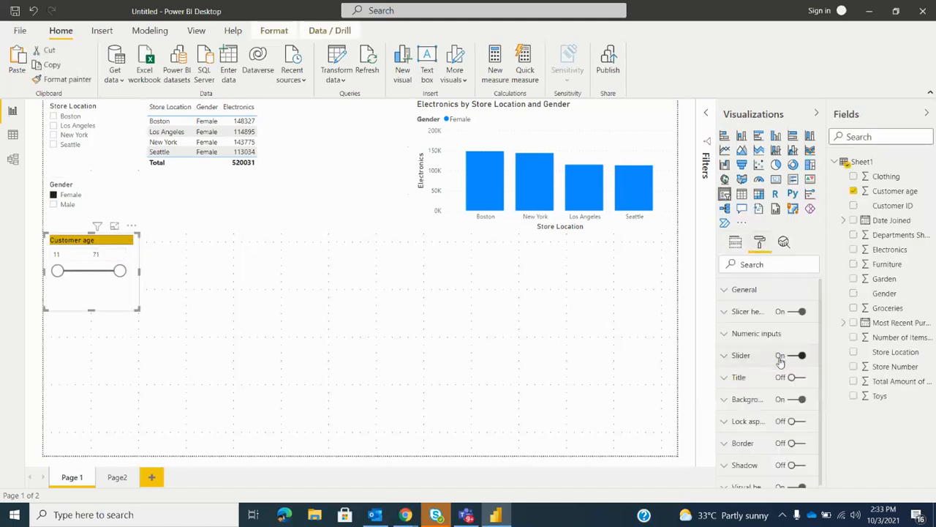
{"action": "left_click", "coordinate": [756, 357]}
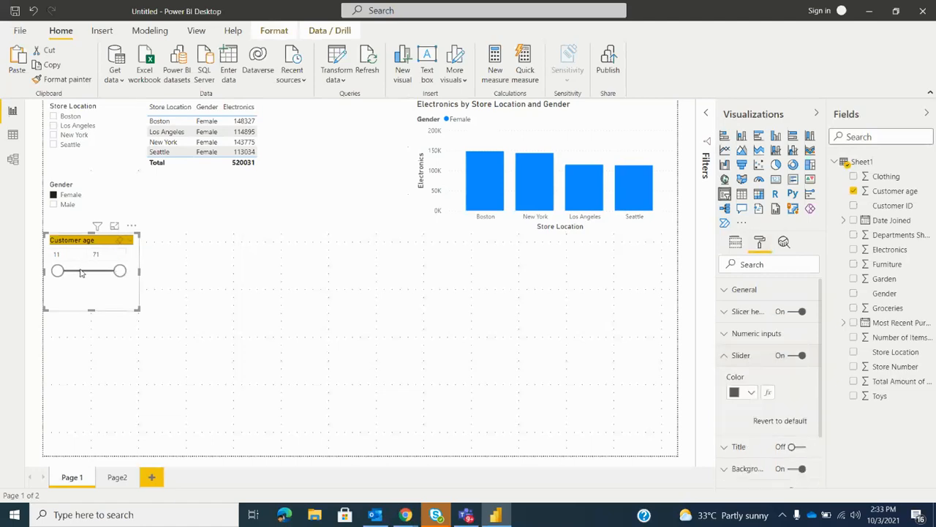
{"action": "left_click", "coordinate": [754, 394]}
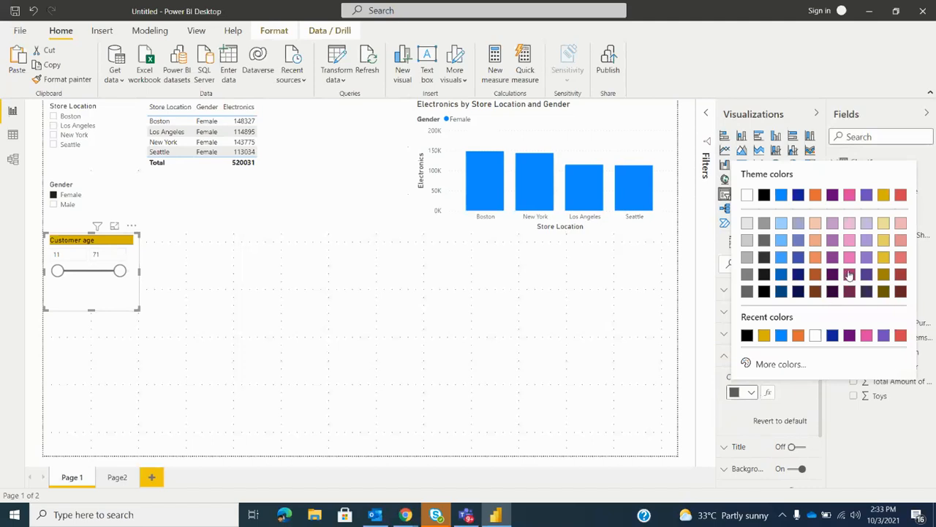
{"action": "left_click", "coordinate": [900, 194]}
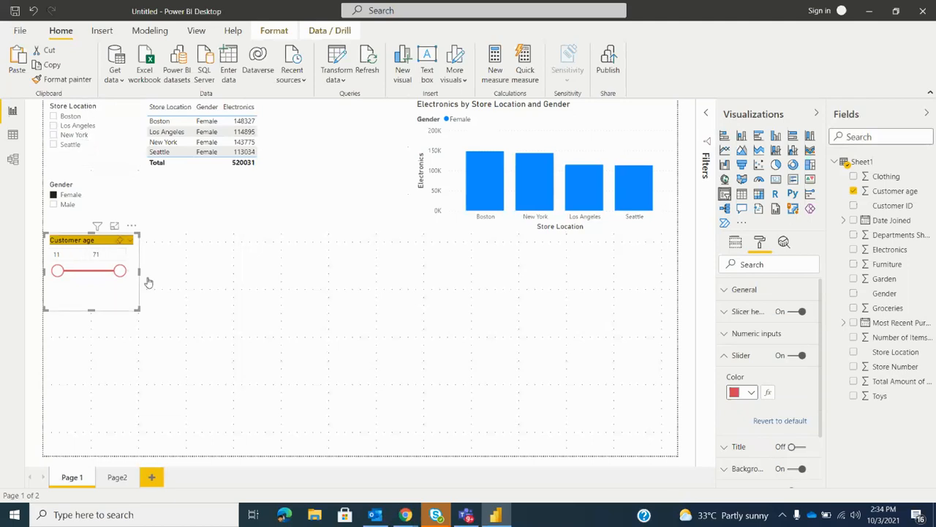
Change the Customer age slicer's slider color to the second-lightest tint of the theme blue
{"action": "left_click", "coordinate": [751, 395]}
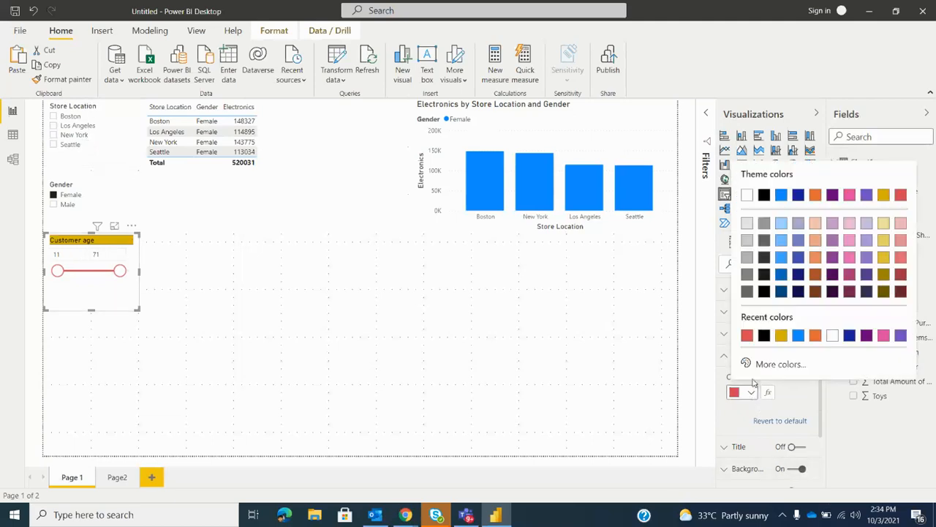
{"action": "left_click", "coordinate": [785, 226]}
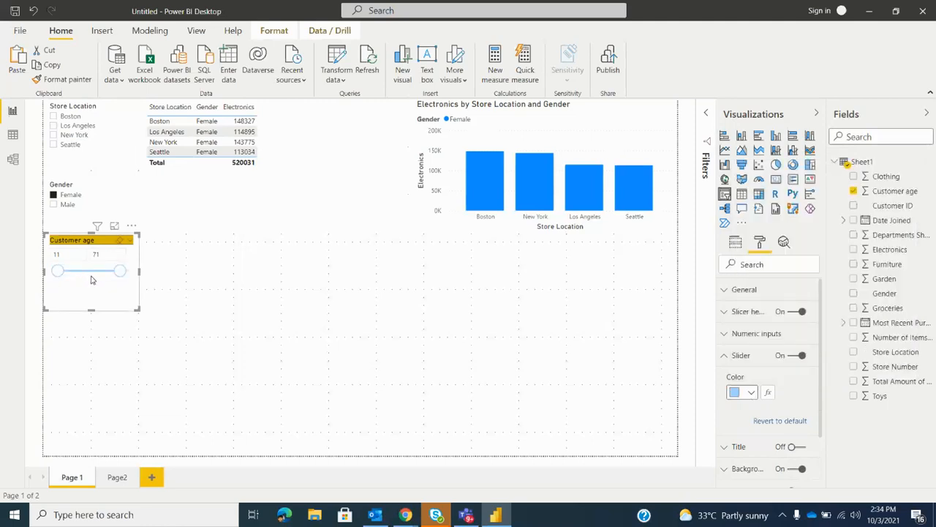
{"action": "left_click", "coordinate": [751, 395]}
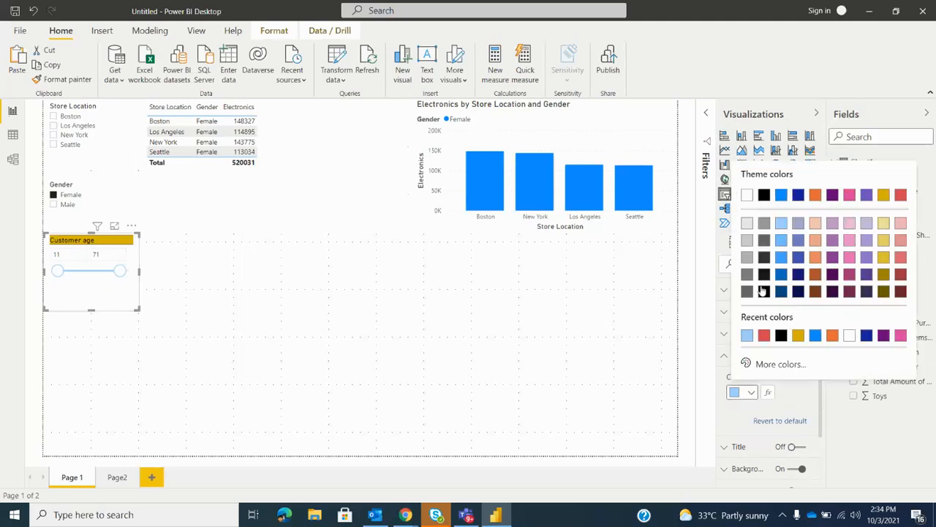
{"action": "left_click", "coordinate": [782, 239]}
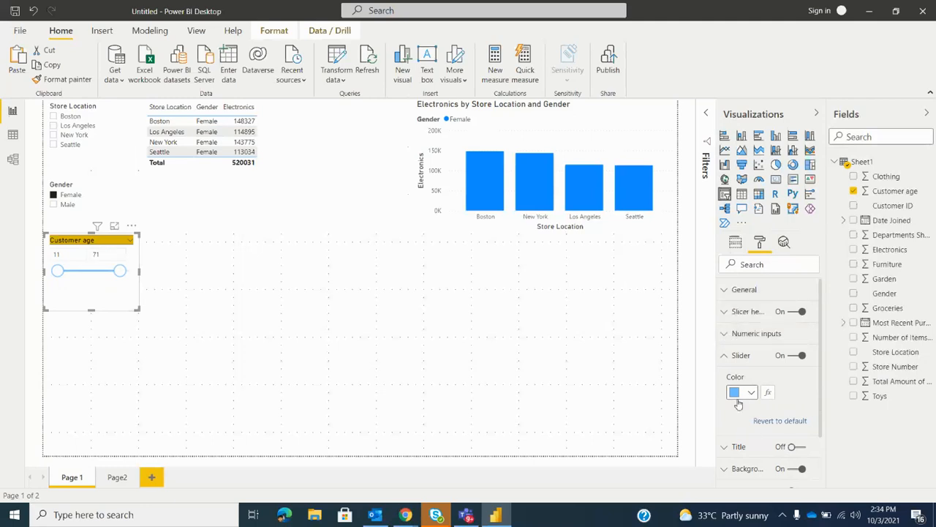
{"action": "left_click", "coordinate": [725, 354]}
Give the Customer age slicer's numeric inputs a blue font color and a light red background, trying gray as the background first
{"action": "left_click", "coordinate": [729, 335]}
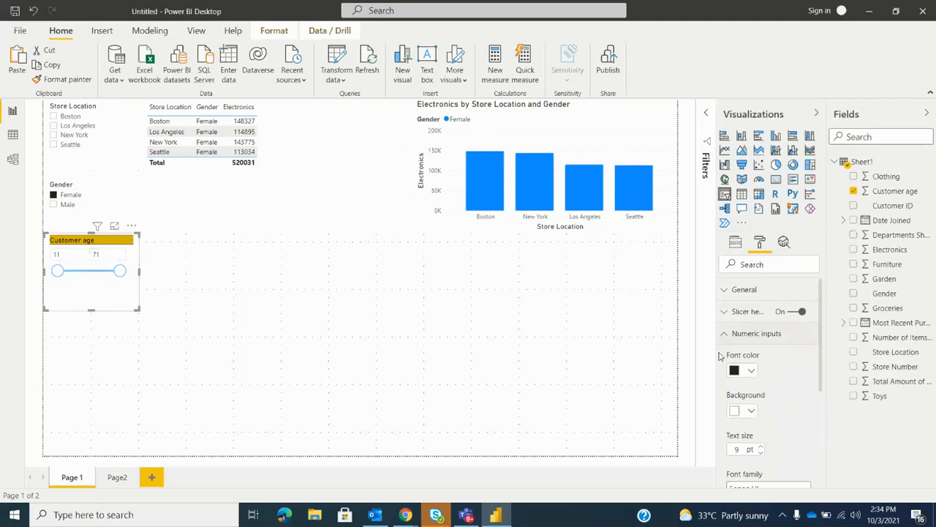
{"action": "left_click", "coordinate": [751, 370]}
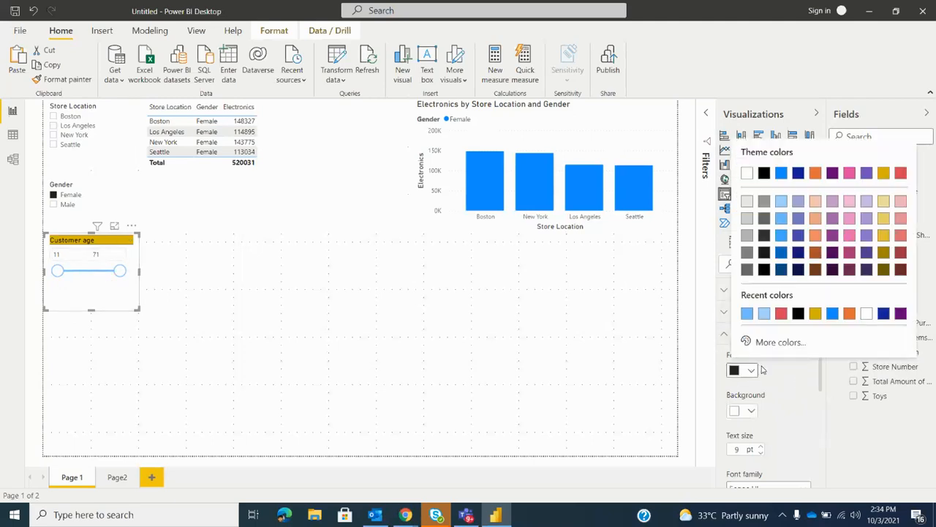
{"action": "left_click", "coordinate": [781, 173]}
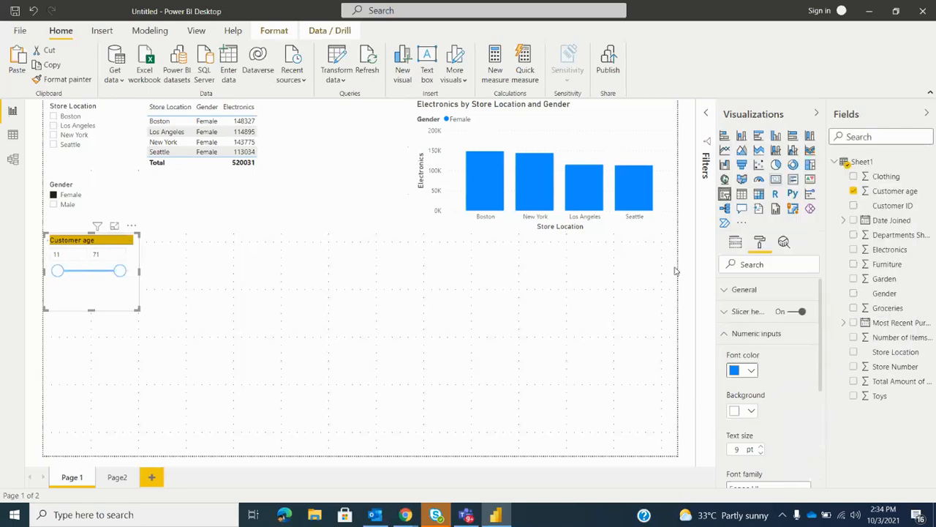
{"action": "left_click", "coordinate": [751, 410]}
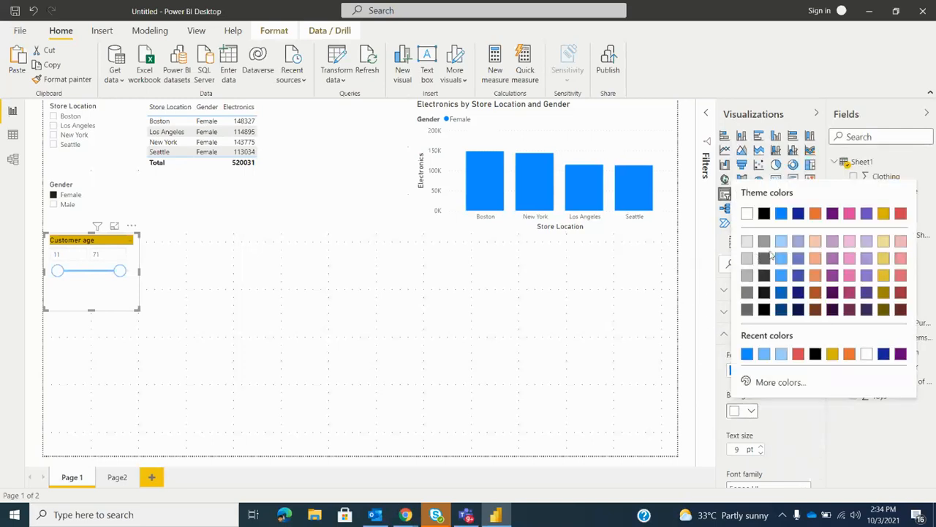
{"action": "left_click", "coordinate": [748, 275]}
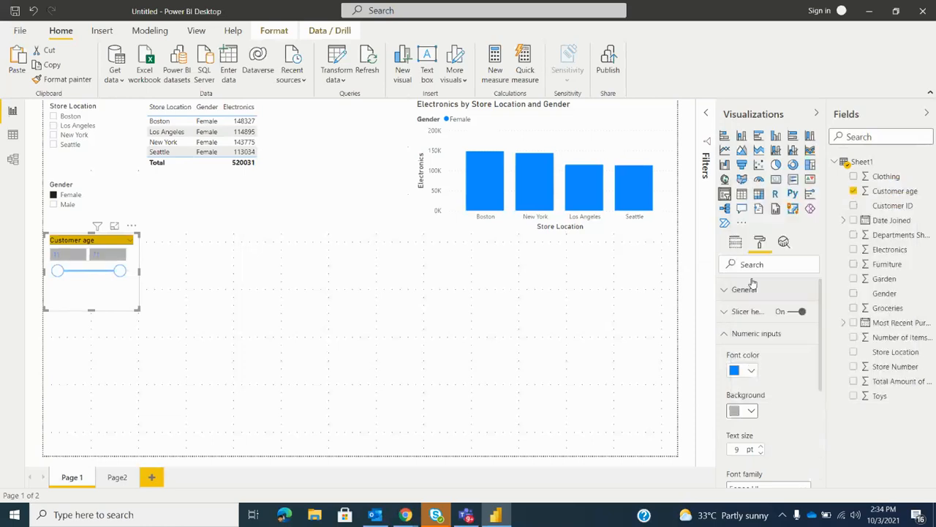
{"action": "left_click", "coordinate": [751, 410]}
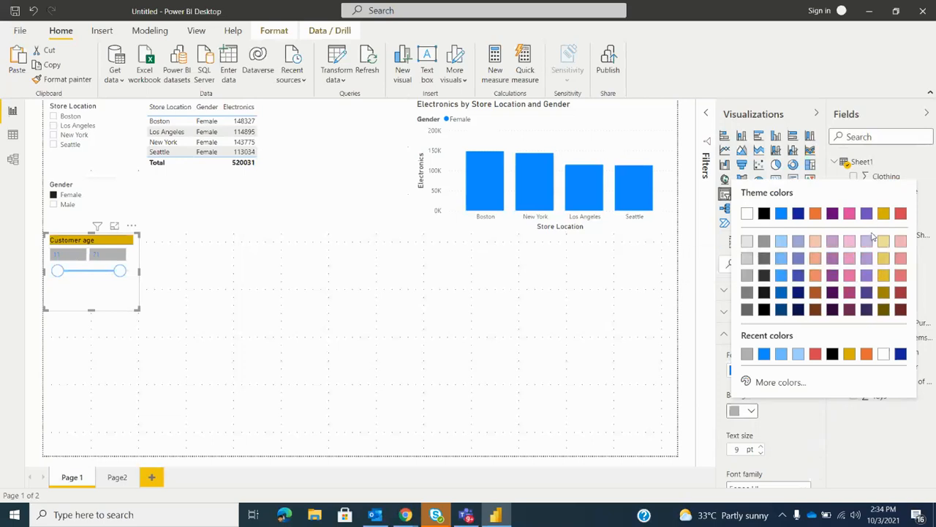
{"action": "left_click", "coordinate": [900, 241]}
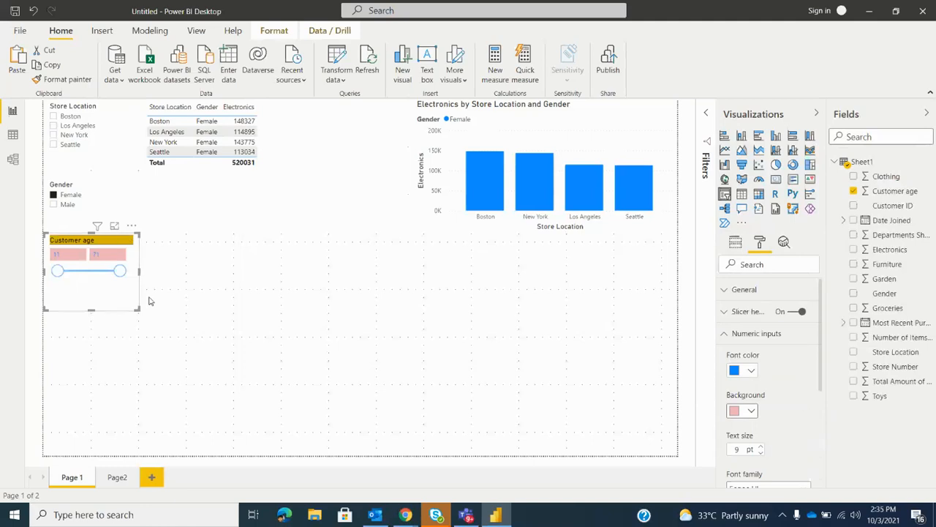
Set the Customer age numeric inputs to 11 pt Arial Black and widen the slicer so both inputs fit side by side
{"action": "double_click", "coordinate": [760, 448]}
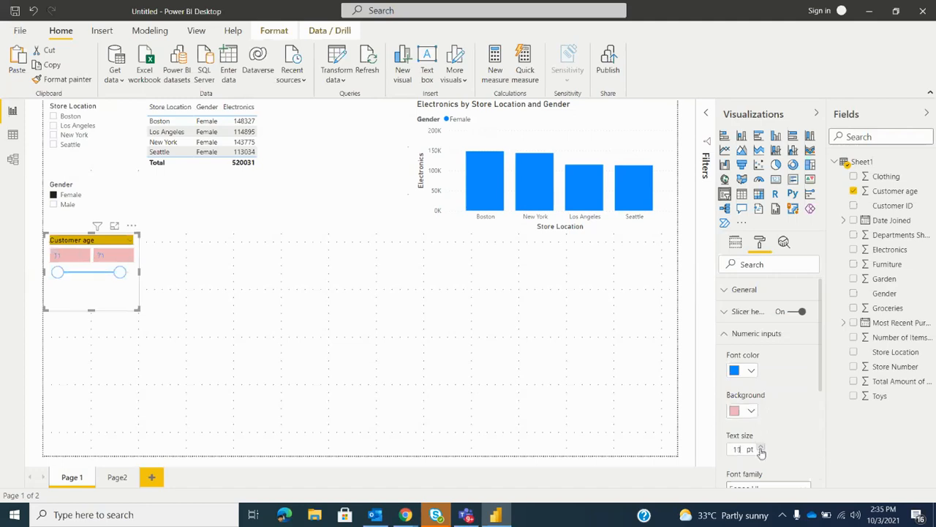
{"action": "scroll", "coordinate": [745, 399], "scroll_direction": "down", "scroll_amount": 4}
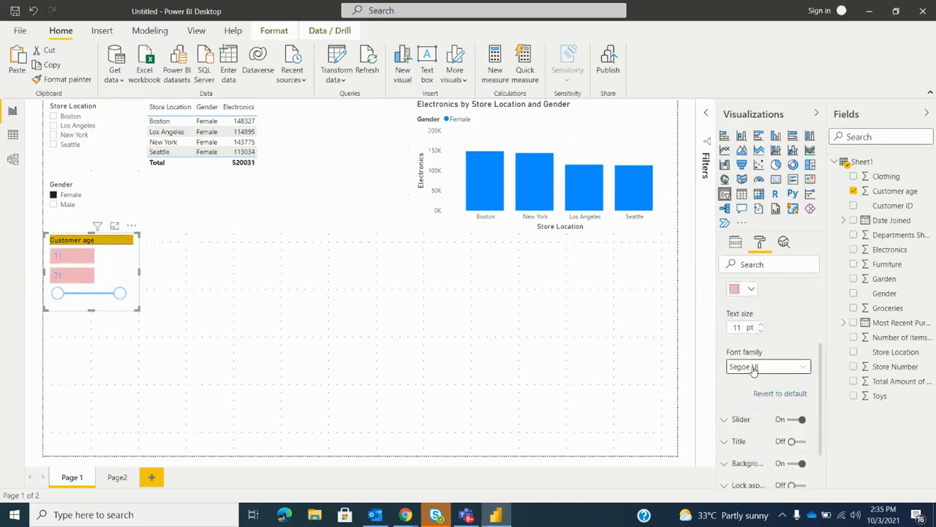
{"action": "left_click", "coordinate": [753, 367]}
{"action": "left_click", "coordinate": [759, 201]}
{"action": "left_click_drag", "start_coordinate": [138, 310], "coordinate": [163, 302]}
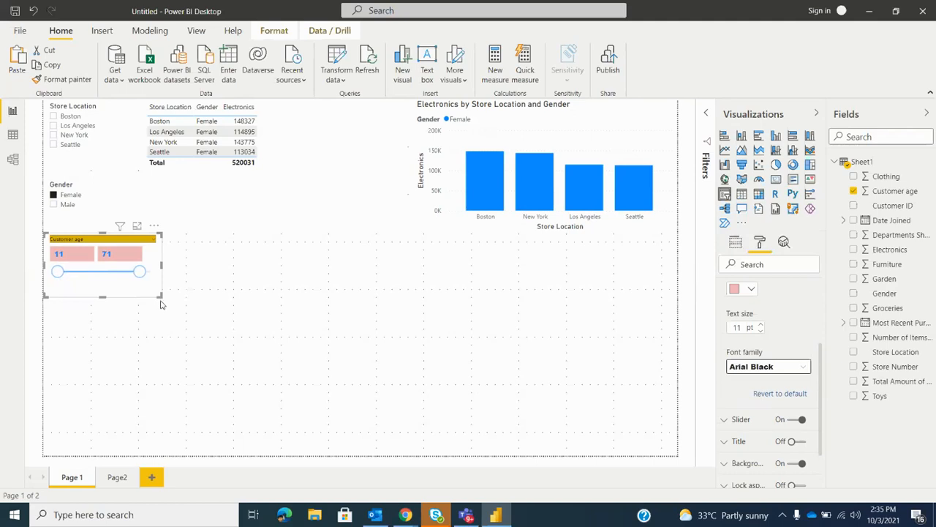
{"action": "scroll", "coordinate": [730, 357], "scroll_direction": "up", "scroll_amount": 3}
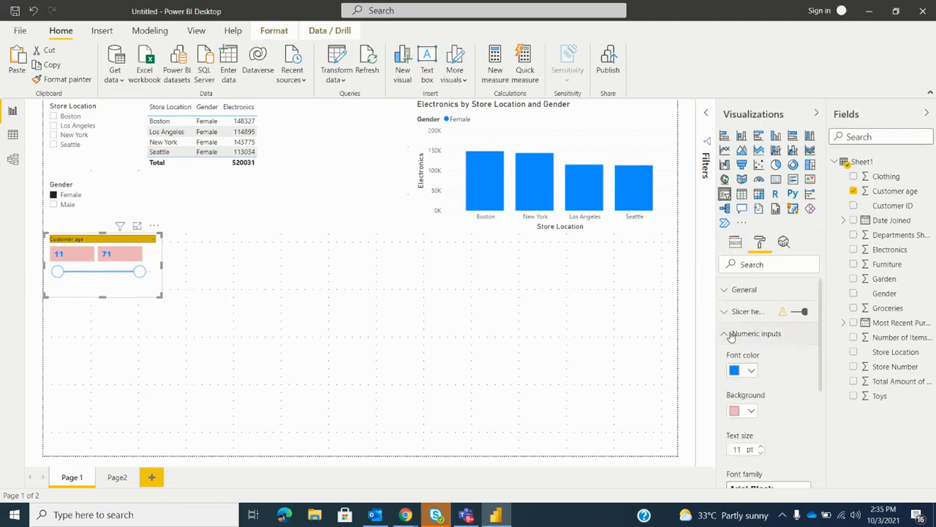
{"action": "left_click", "coordinate": [732, 334]}
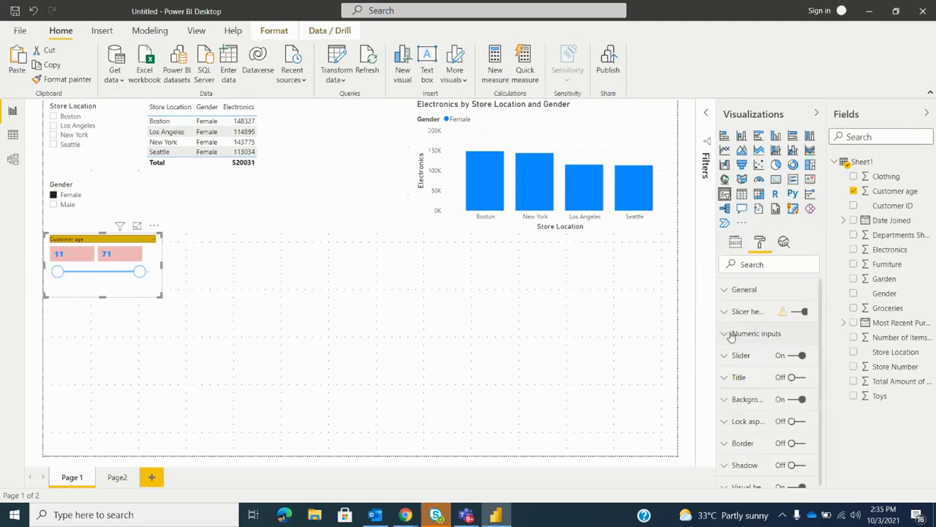
Set the Customer age slicer's background to the lightest tint of the theme gold
{"action": "left_click", "coordinate": [741, 399]}
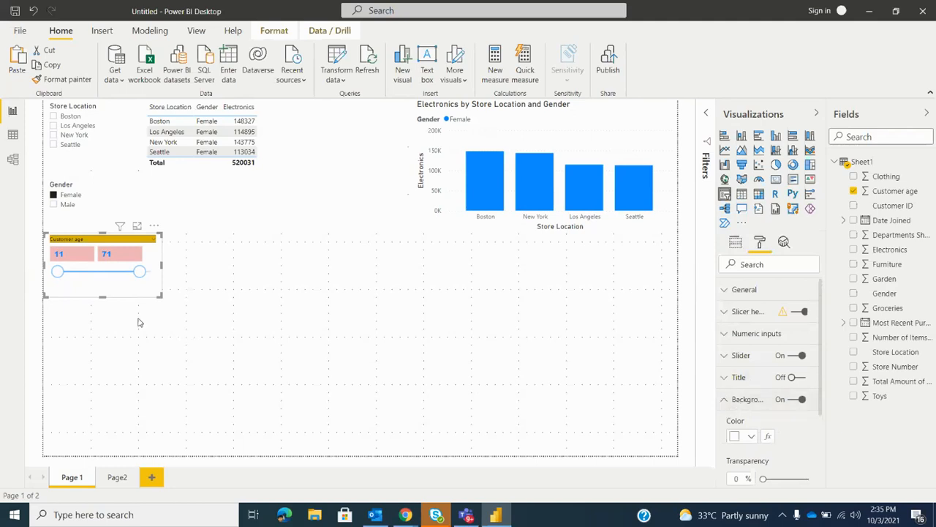
{"action": "left_click", "coordinate": [748, 438]}
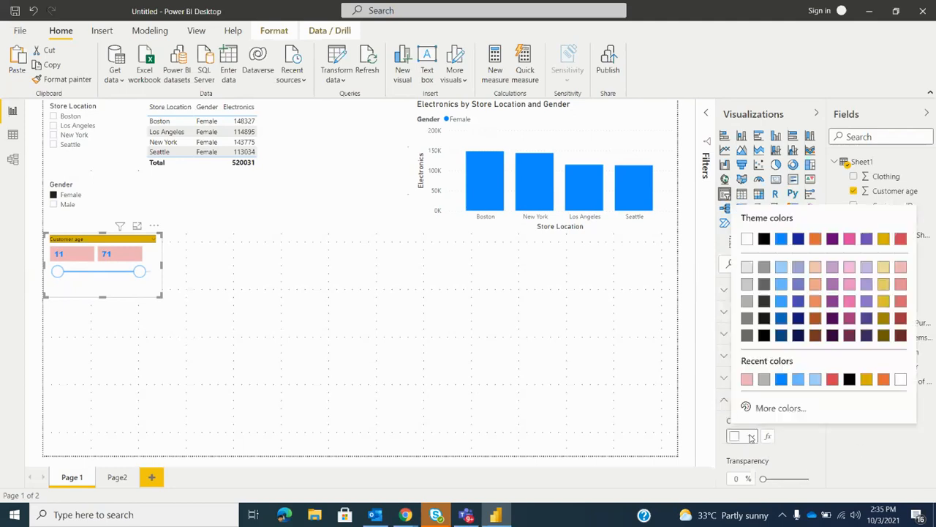
{"action": "left_click", "coordinate": [885, 268]}
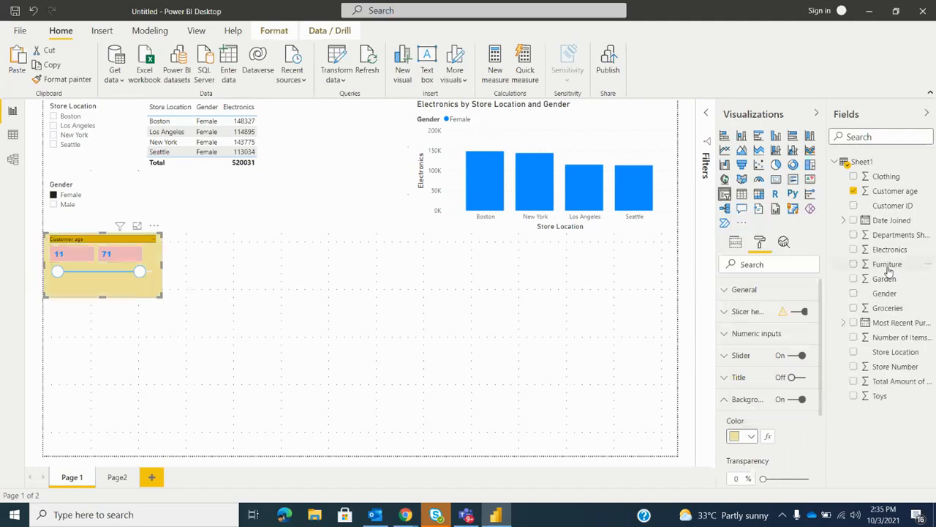
Select Male instead of Female in the Gender slicer and resize it to the Customer age slicer's width, ending just above it
{"action": "left_click", "coordinate": [126, 188]}
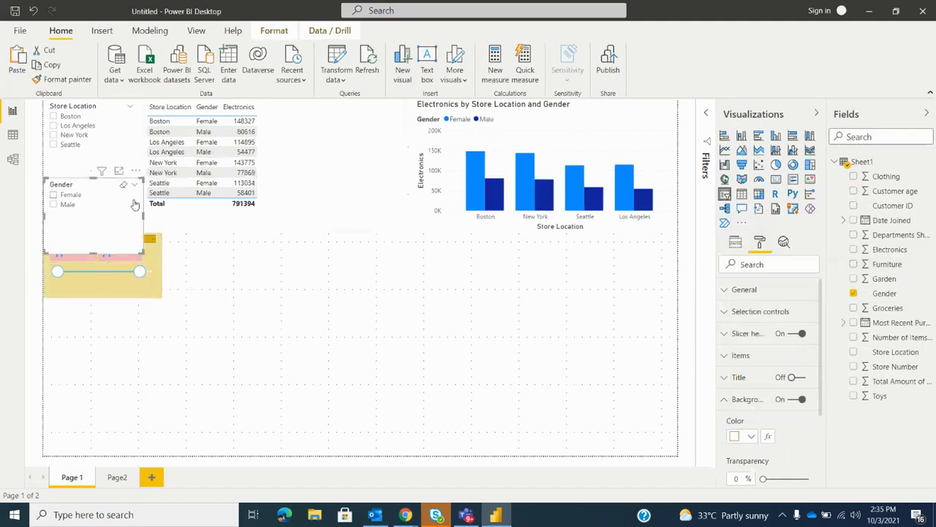
{"action": "left_click", "coordinate": [146, 255]}
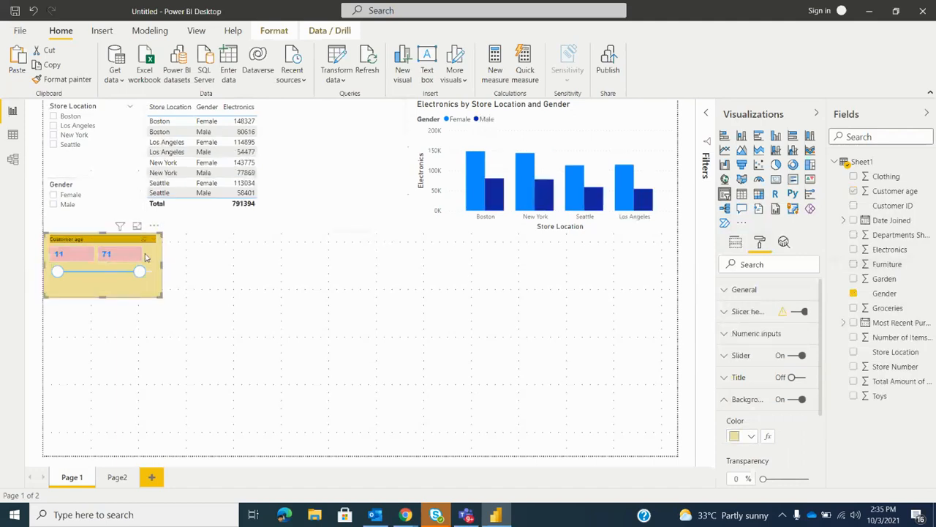
{"action": "left_click", "coordinate": [106, 205]}
{"action": "left_click_drag", "start_coordinate": [142, 254], "coordinate": [161, 234]}
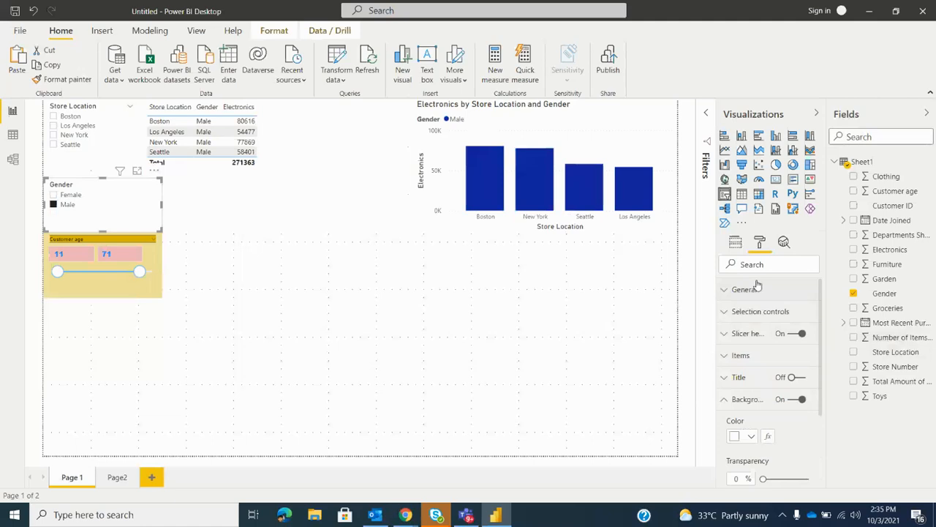
Set the Gender slicer's background to the lightest gold tint, matching the Customer age slicer
{"action": "left_click", "coordinate": [743, 407]}
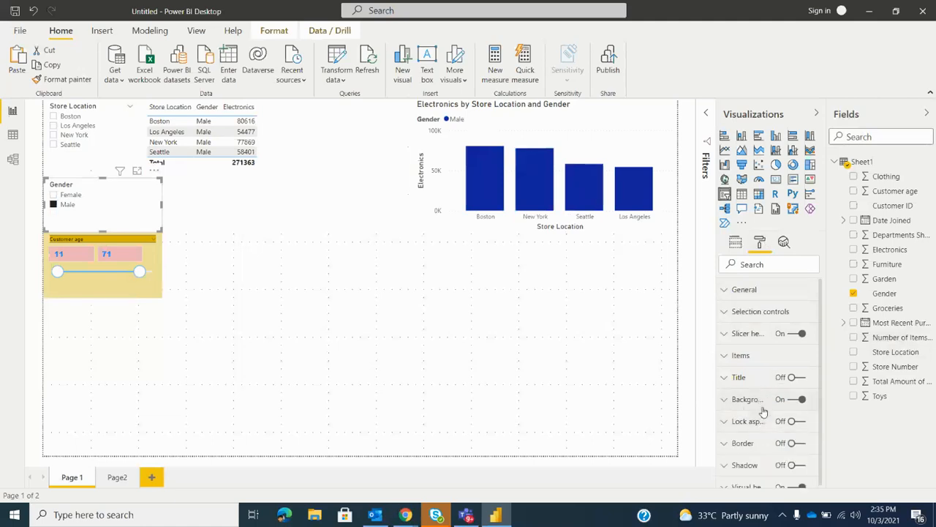
{"action": "left_click", "coordinate": [760, 409]}
{"action": "left_click", "coordinate": [738, 437]}
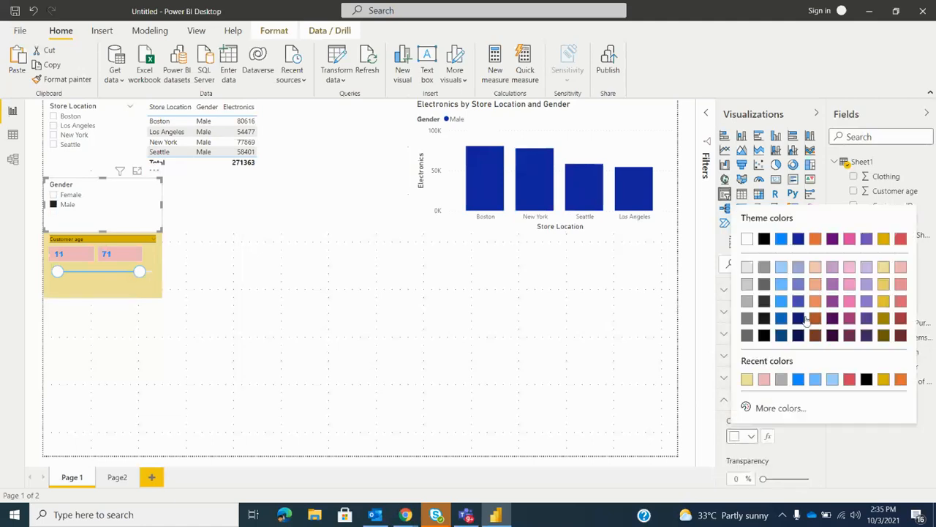
{"action": "left_click", "coordinate": [883, 272]}
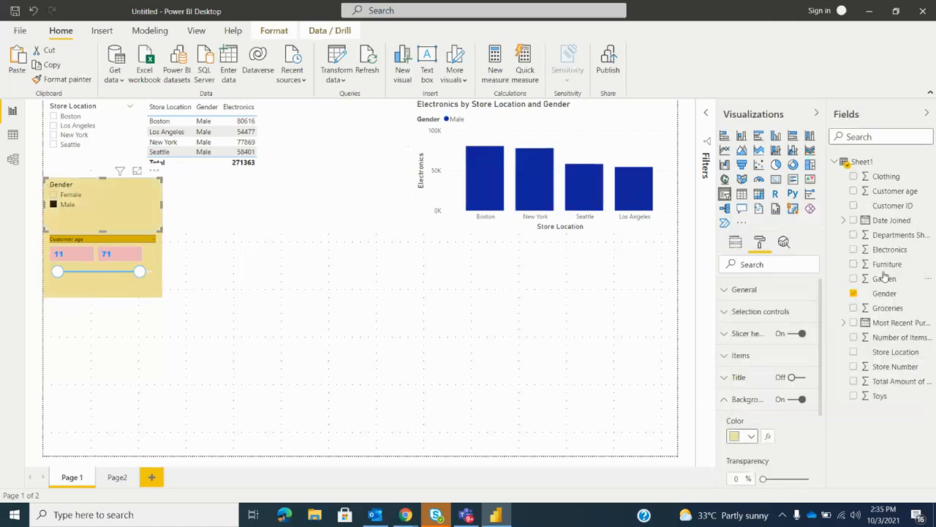
Widen the Store Location slicer to match the Gender slicer and move the table's left edge so they no longer overlap
{"action": "left_click", "coordinate": [120, 145]}
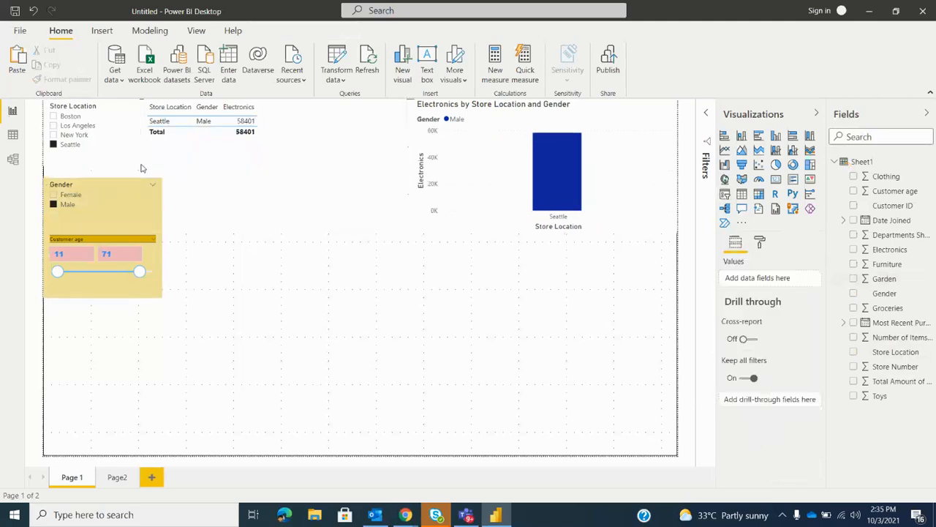
{"action": "left_click", "coordinate": [127, 147]}
{"action": "left_click_drag", "start_coordinate": [140, 167], "coordinate": [162, 177]}
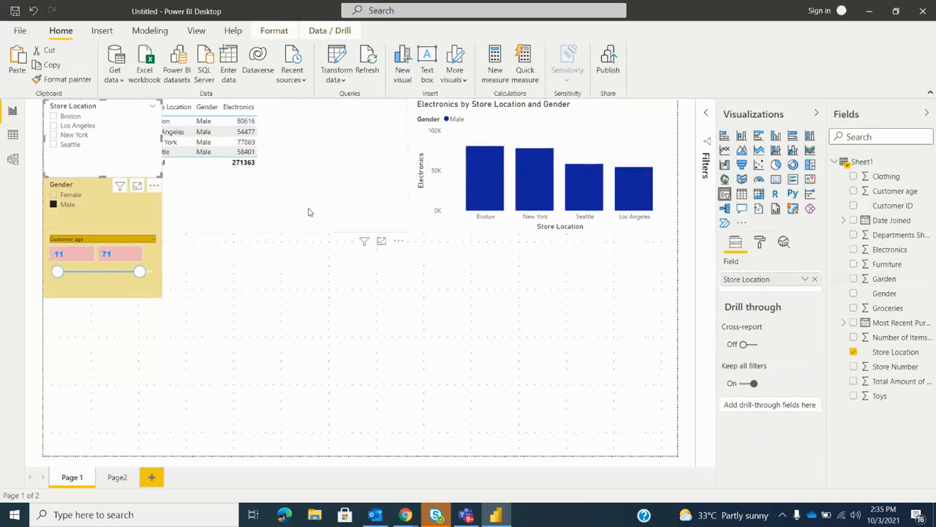
{"action": "left_click", "coordinate": [308, 213]}
{"action": "left_click_drag", "start_coordinate": [145, 232], "coordinate": [166, 228]}
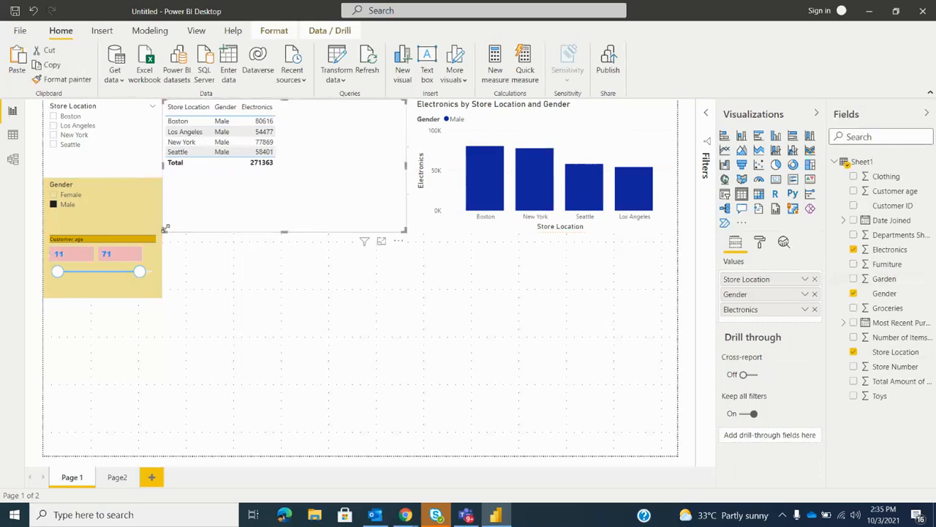
Apply the lightest gold tint as the Store Location slicer's background color
{"action": "left_click", "coordinate": [104, 146]}
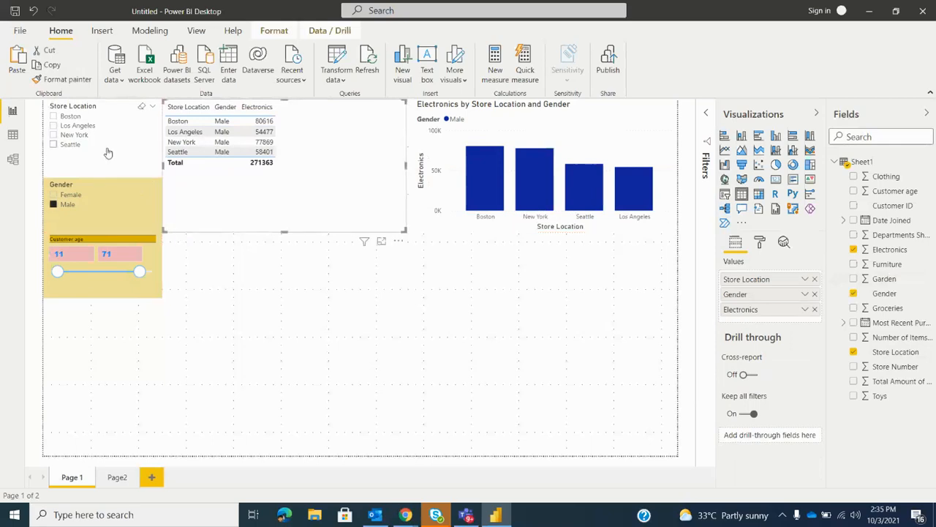
{"action": "left_click", "coordinate": [760, 242]}
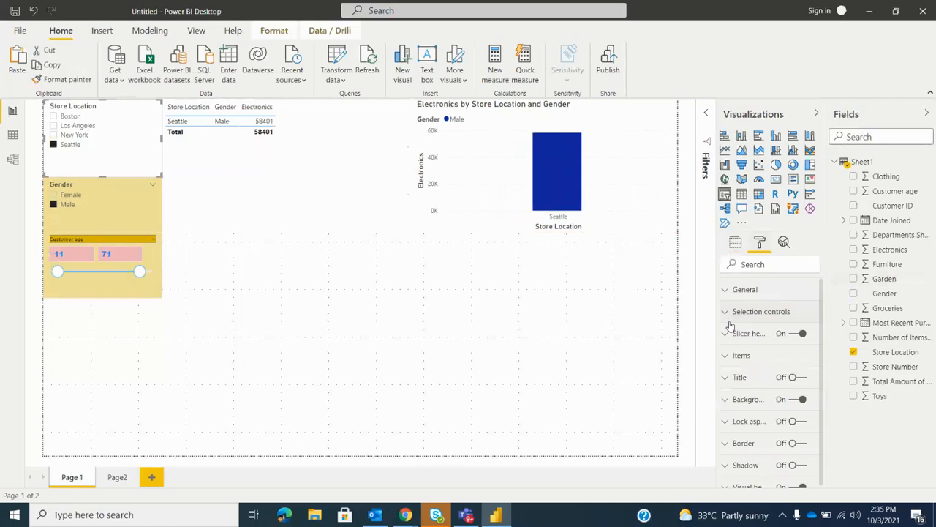
{"action": "left_click", "coordinate": [753, 400]}
{"action": "left_click", "coordinate": [743, 436]}
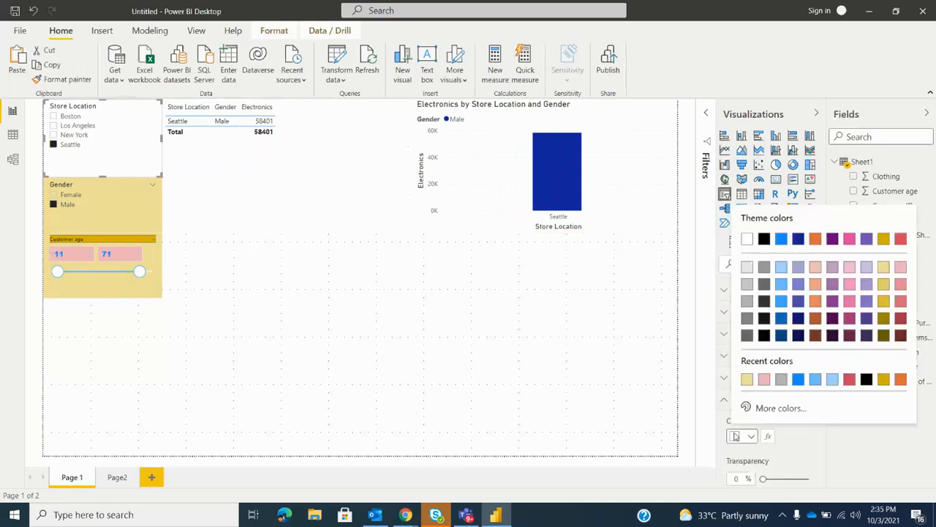
{"action": "left_click", "coordinate": [884, 267]}
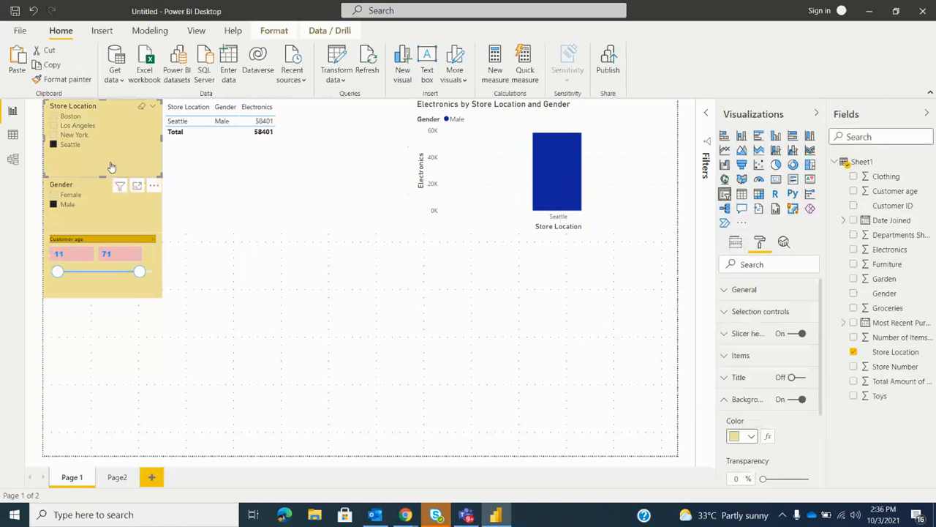
Clear the Seattle selection in the Store Location slicer and the Male selection in the Gender slicer
{"action": "left_click", "coordinate": [71, 145]}
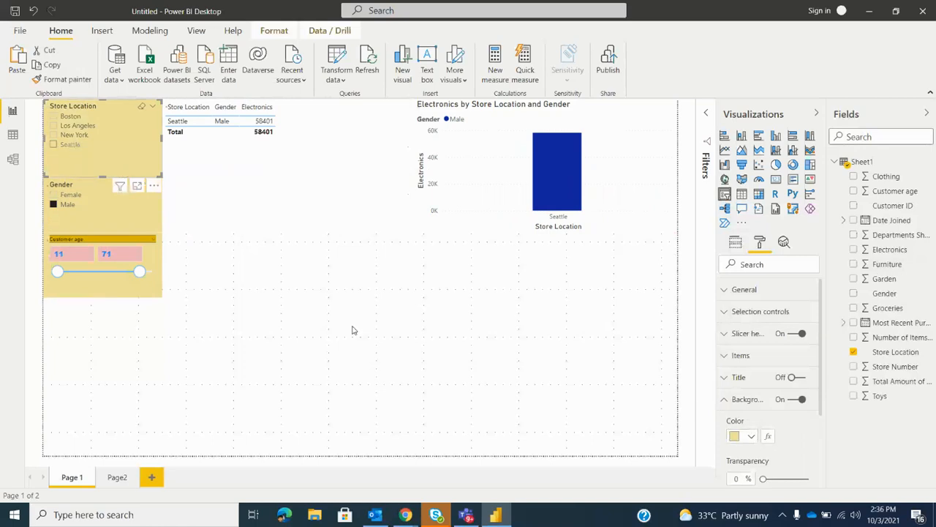
{"action": "left_click", "coordinate": [54, 205]}
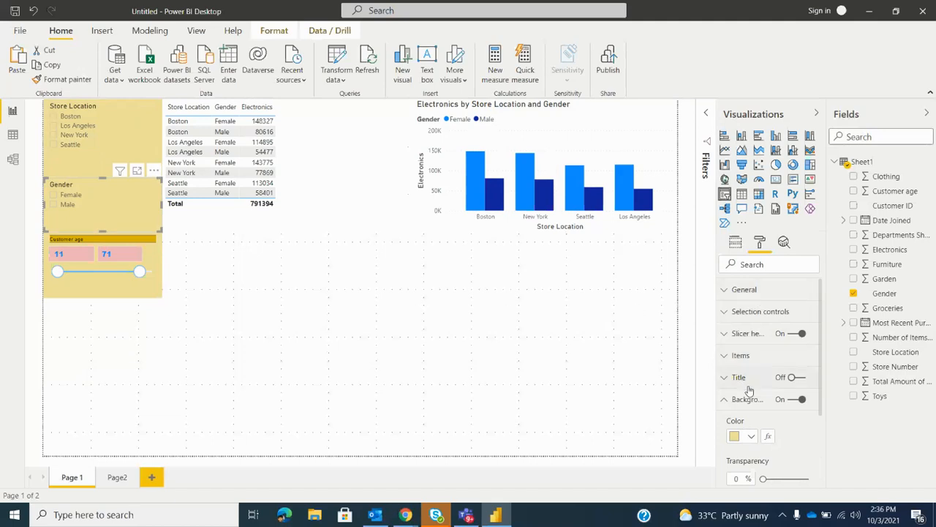
{"action": "scroll", "coordinate": [748, 390], "scroll_direction": "down", "scroll_amount": 2}
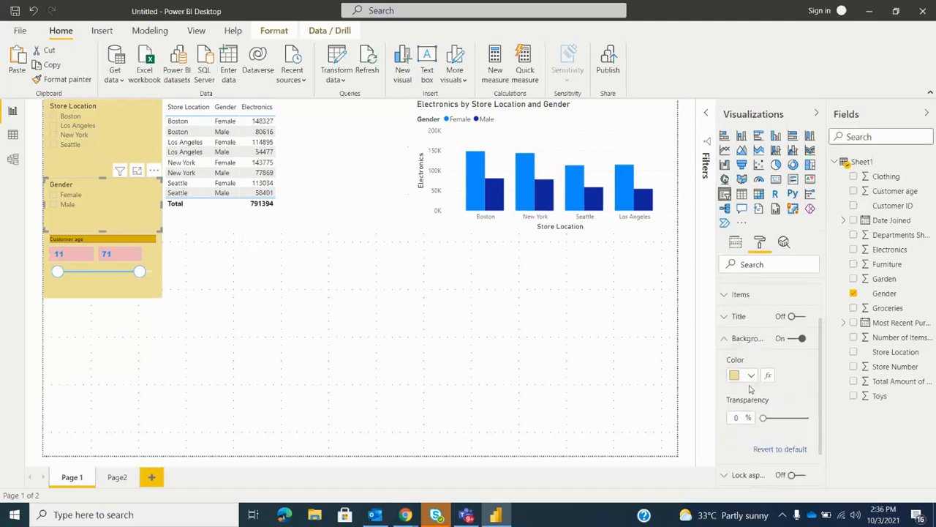
Turn on single select in the Gender slicer's selection controls
{"action": "scroll", "coordinate": [749, 390], "scroll_direction": "up", "scroll_amount": 2}
{"action": "left_click", "coordinate": [736, 401]}
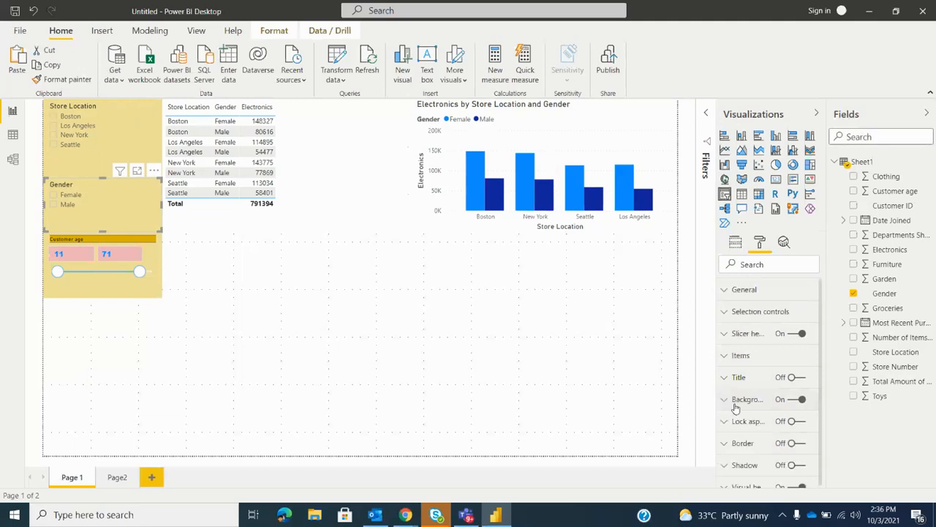
{"action": "left_click", "coordinate": [738, 356]}
{"action": "scroll", "coordinate": [734, 370], "scroll_direction": "down", "scroll_amount": 2}
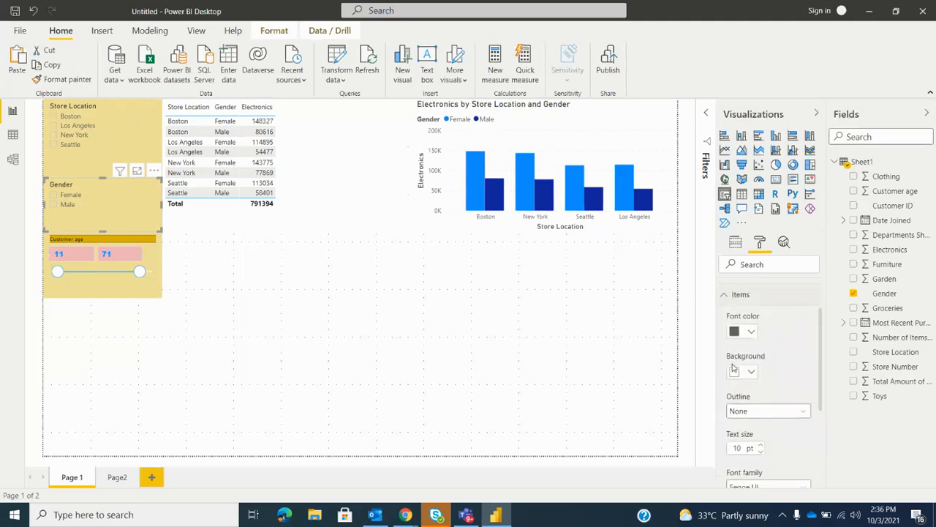
{"action": "scroll", "coordinate": [751, 404], "scroll_direction": "up", "scroll_amount": 2}
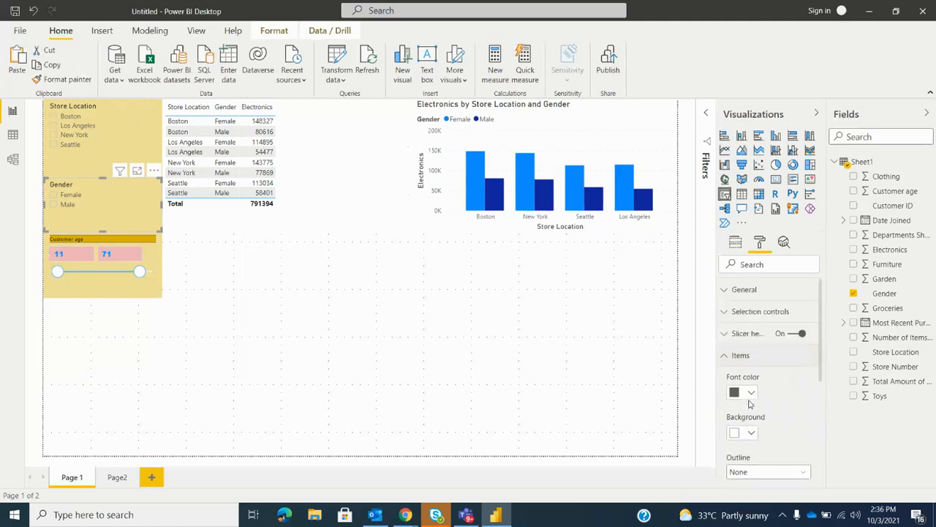
{"action": "left_click", "coordinate": [747, 334]}
{"action": "left_click", "coordinate": [749, 334]}
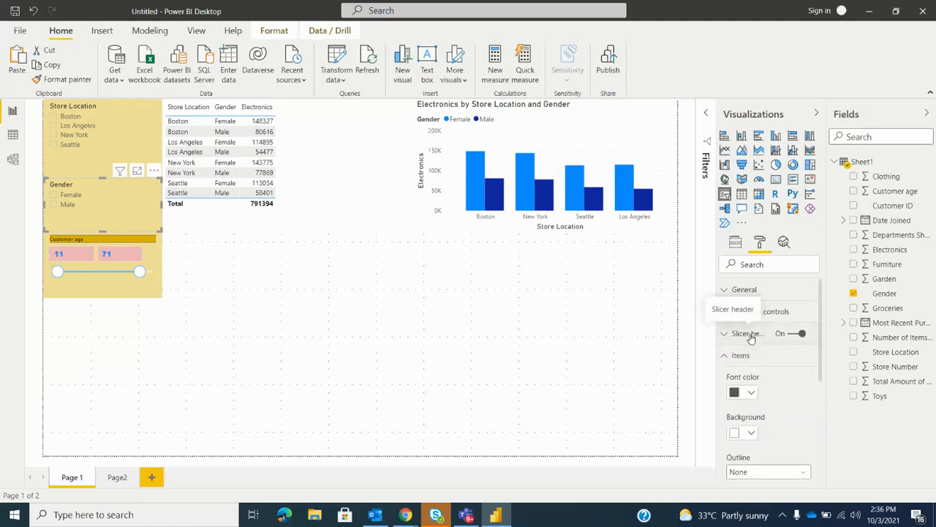
{"action": "left_click", "coordinate": [743, 311]}
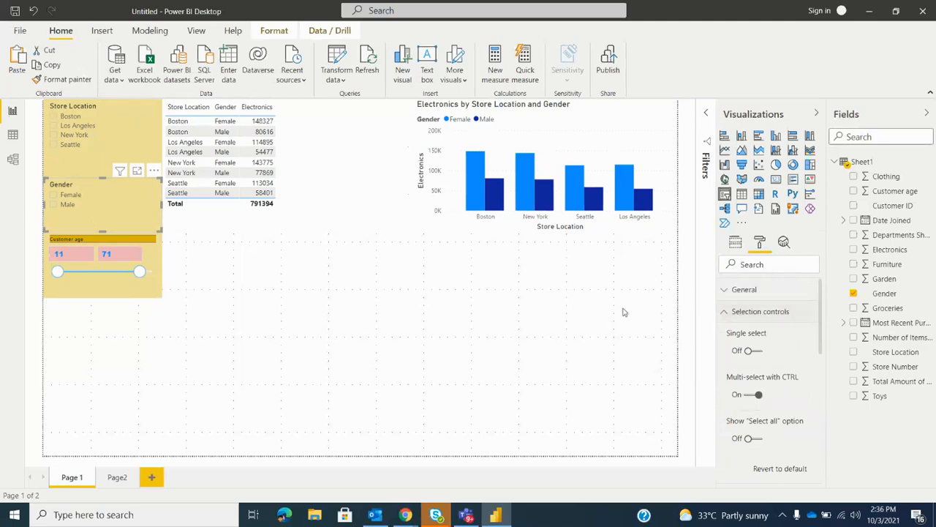
{"action": "left_click", "coordinate": [756, 351]}
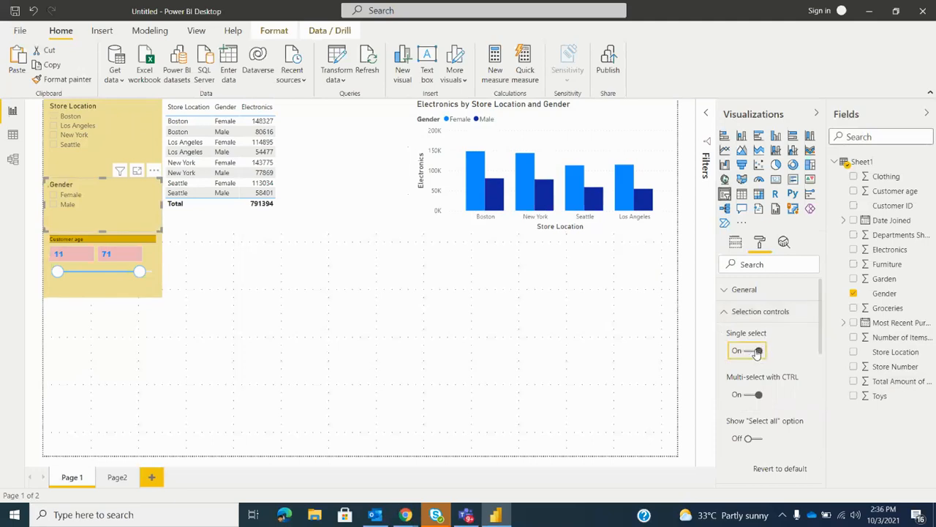
Try single selection in the Gender slicer by choosing Male, Female and Male again
{"action": "left_click", "coordinate": [55, 205]}
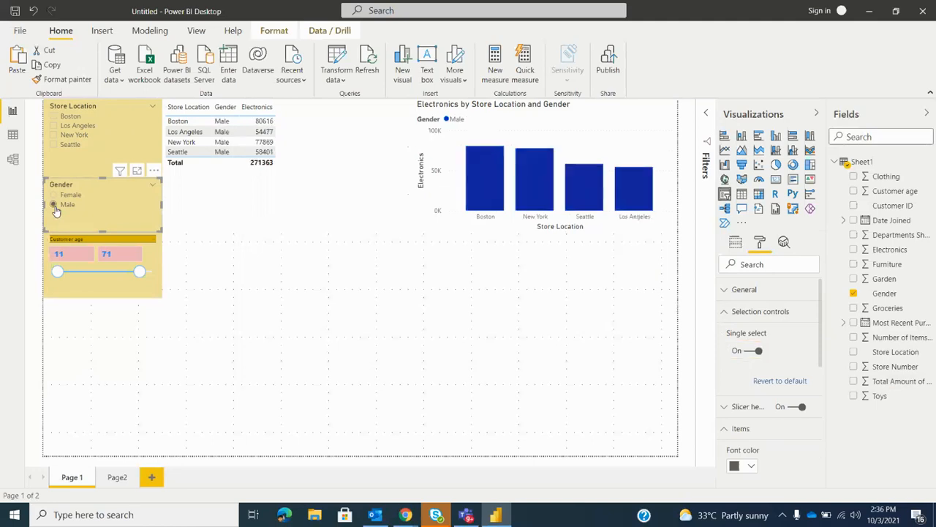
{"action": "left_click", "coordinate": [52, 202]}
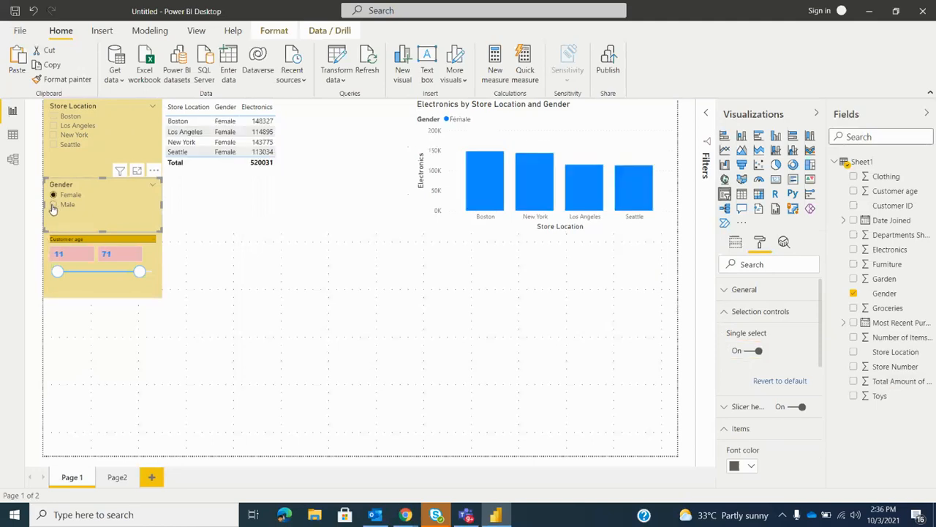
{"action": "left_click", "coordinate": [52, 205]}
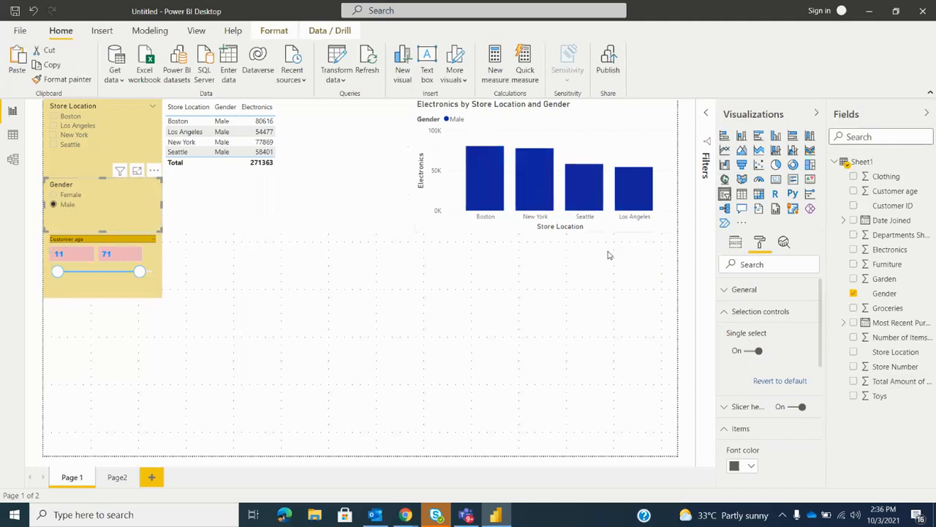
Turn off single select for the Gender slicer, switch between Female and Male, and select both together
{"action": "left_click", "coordinate": [757, 352]}
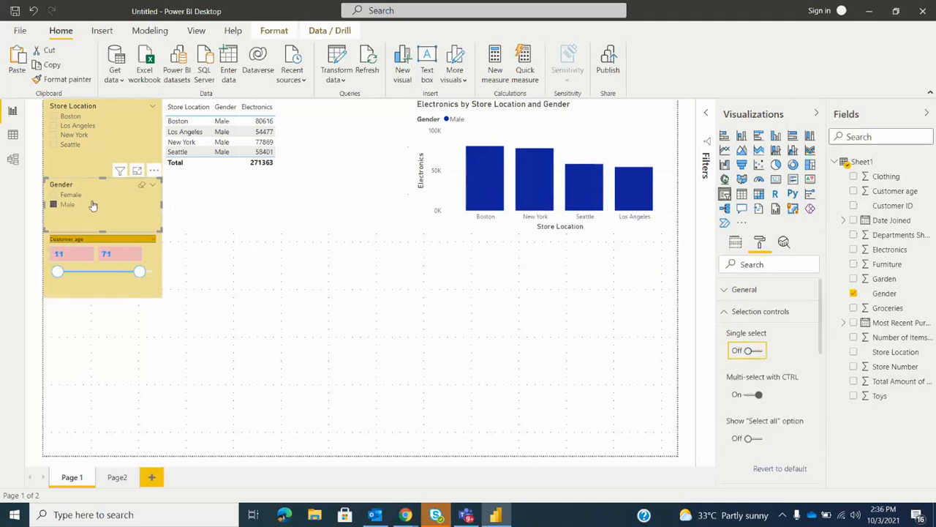
{"action": "left_click", "coordinate": [53, 195]}
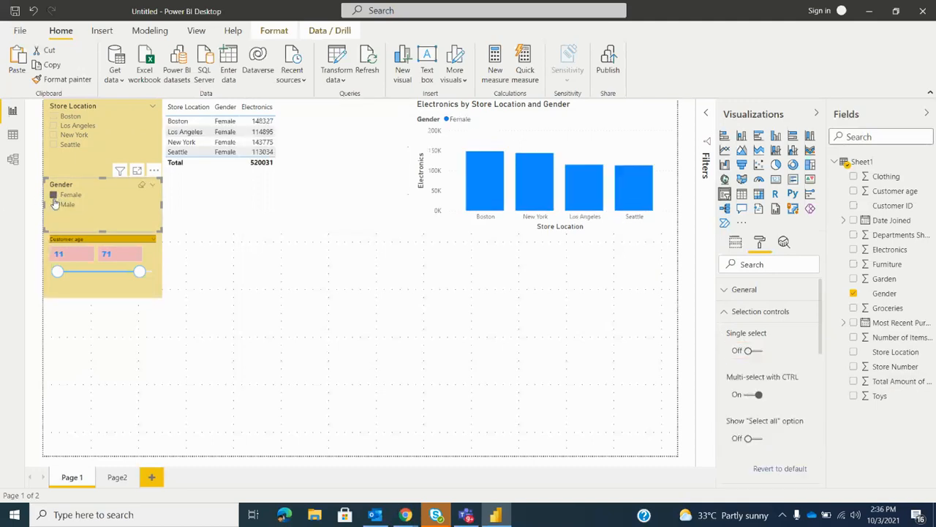
{"action": "left_click", "coordinate": [53, 205]}
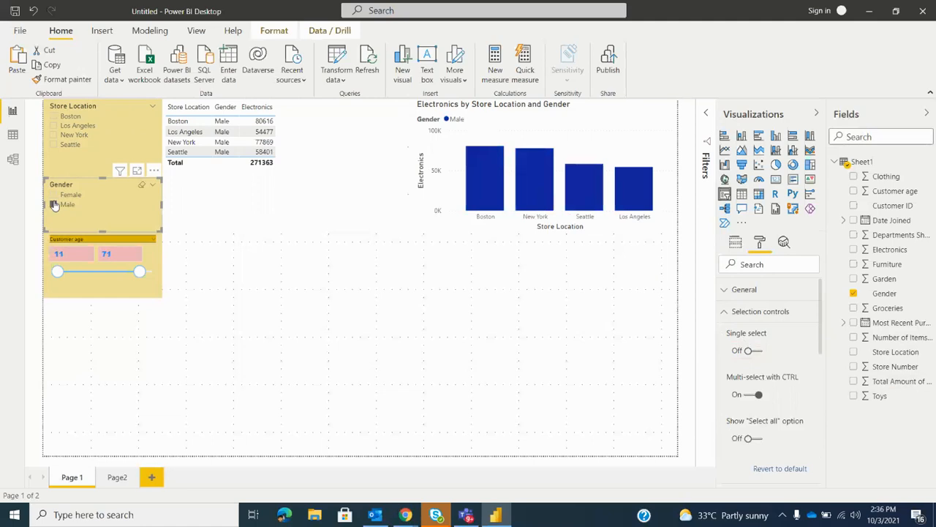
{"action": "left_click", "coordinate": [53, 195], "text": "ctrl"}
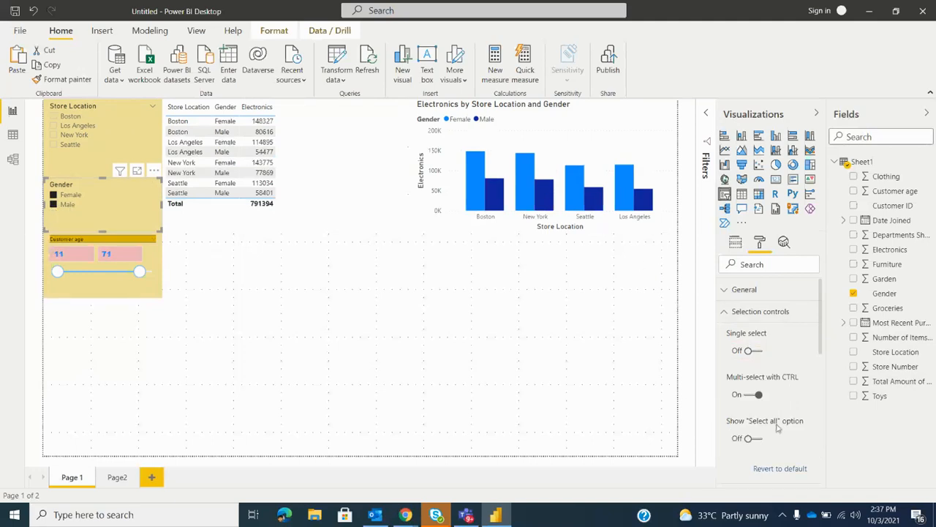
Turn off multi-select with CTRL for the Gender slicer and try checking and unchecking Female and Male individually
{"action": "left_click", "coordinate": [749, 396]}
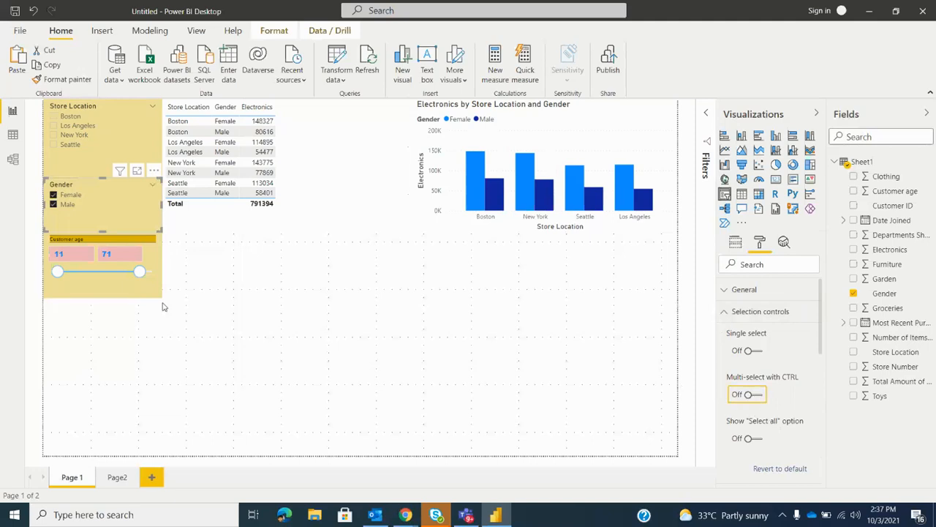
{"action": "left_click", "coordinate": [53, 205]}
{"action": "left_click", "coordinate": [54, 196]}
{"action": "left_click", "coordinate": [53, 195]}
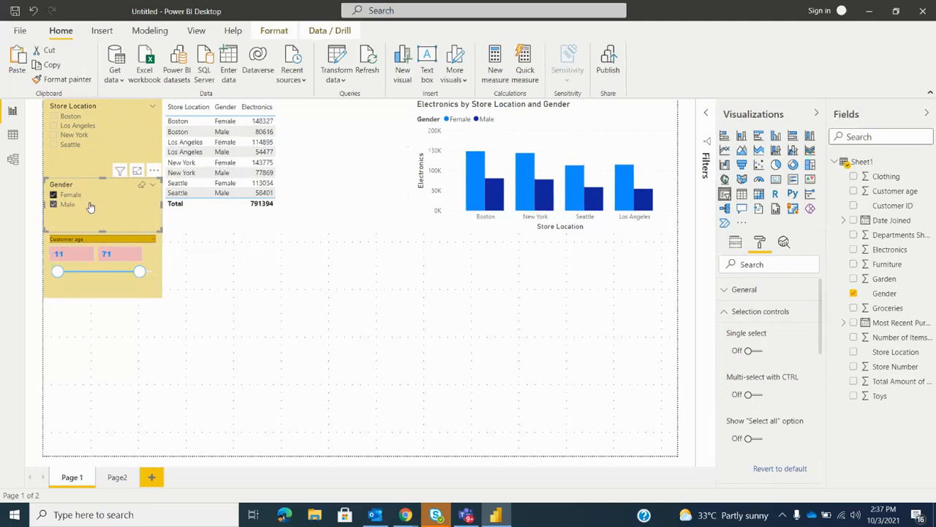
{"action": "left_click", "coordinate": [760, 439]}
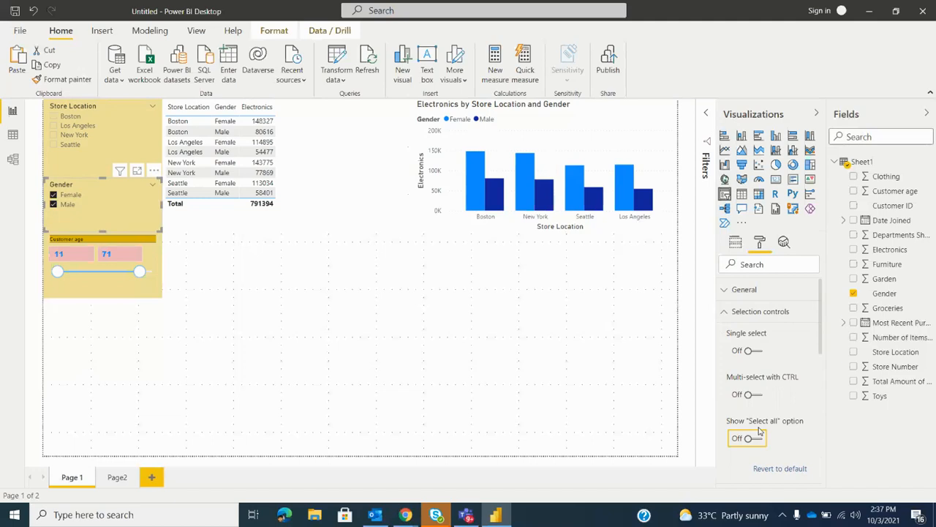
Compare the formatting options of the Customer age and Gender slicers, clearing Female in Gender and expanding the Customer age slider settings
{"action": "left_click", "coordinate": [153, 294]}
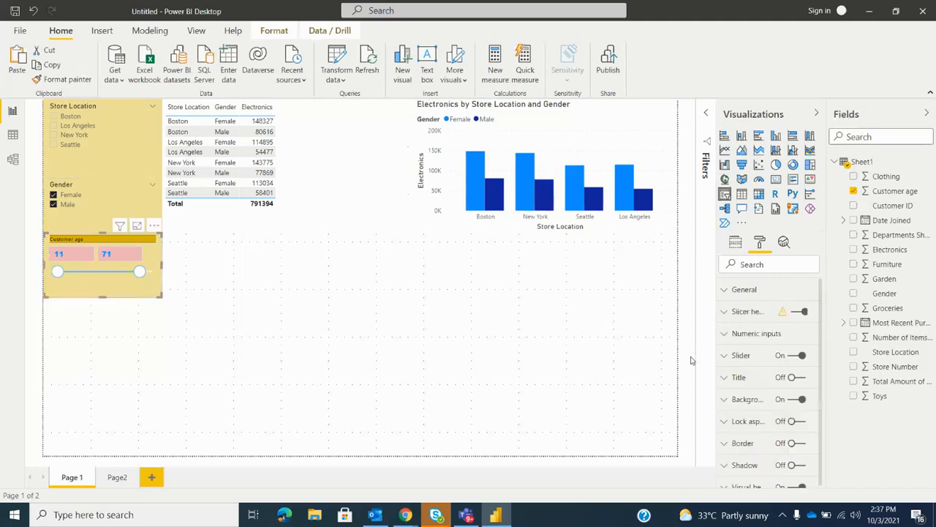
{"action": "left_click", "coordinate": [104, 196]}
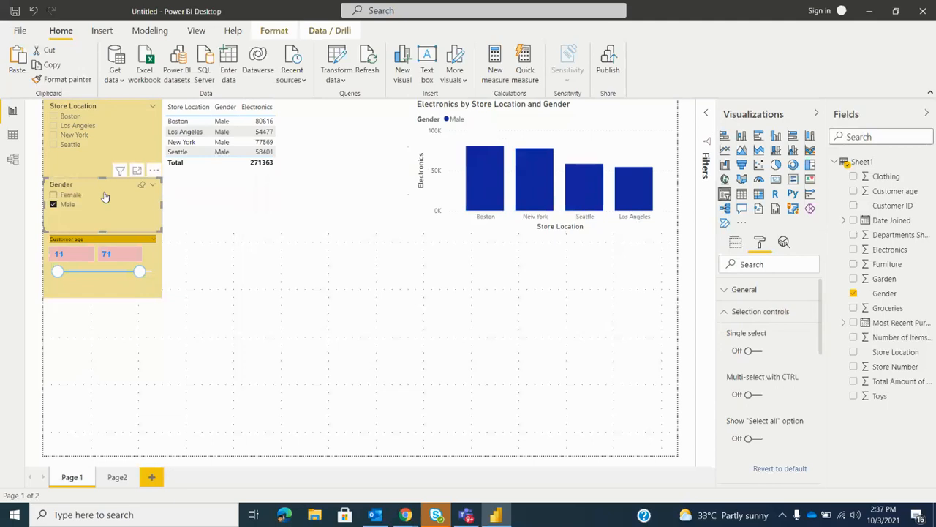
{"action": "left_click", "coordinate": [726, 313]}
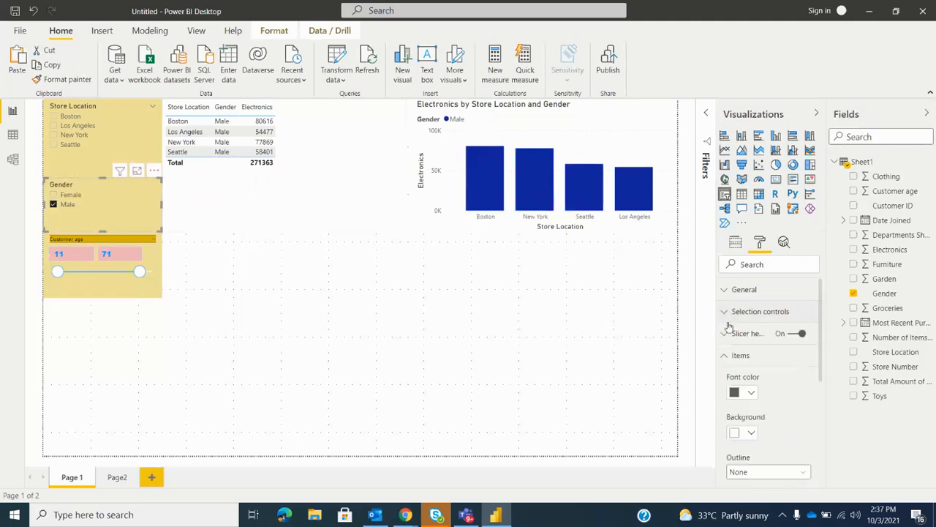
{"action": "left_click", "coordinate": [145, 292]}
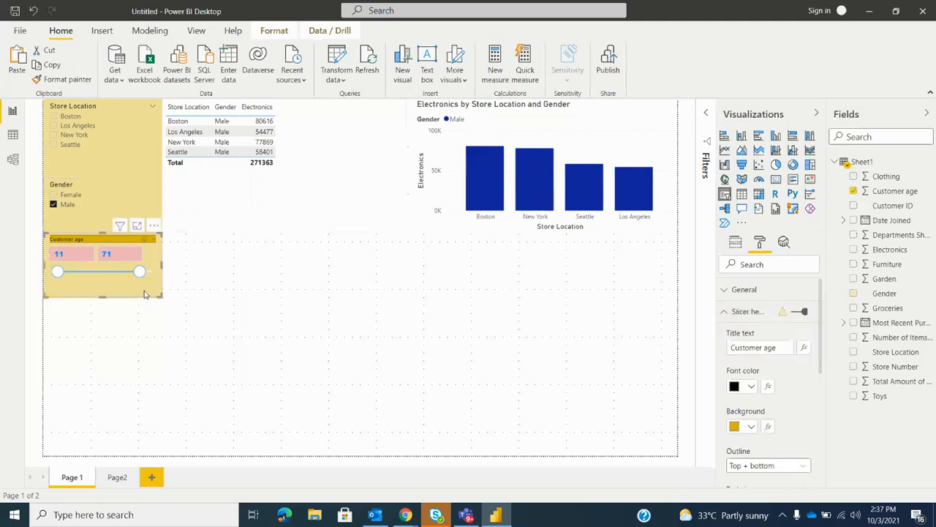
{"action": "left_click", "coordinate": [727, 313]}
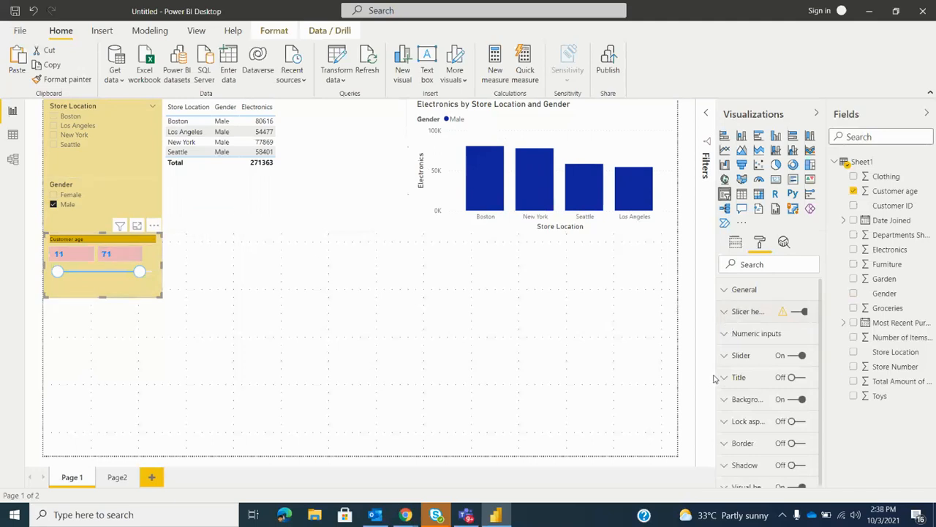
{"action": "left_click", "coordinate": [743, 356]}
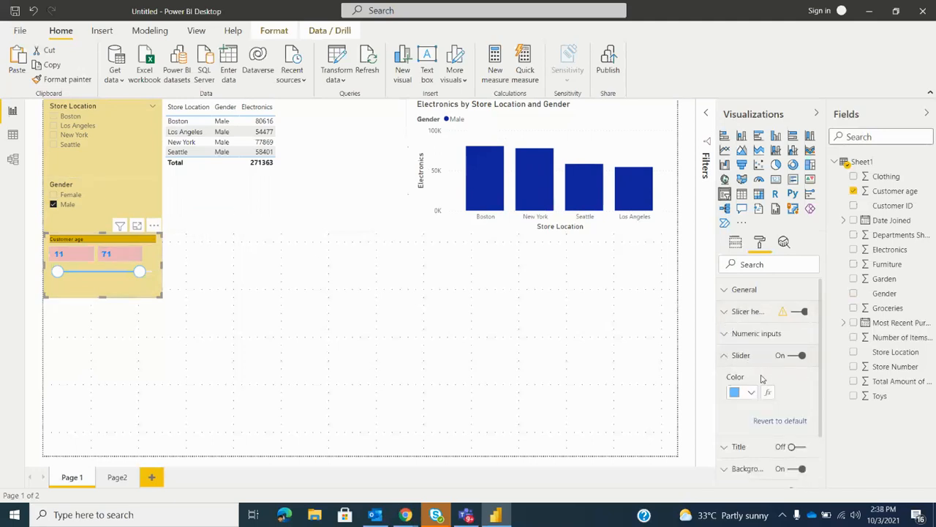
Change the Customer age slicer to the List type and show its selection controls
{"action": "left_click", "coordinate": [154, 241]}
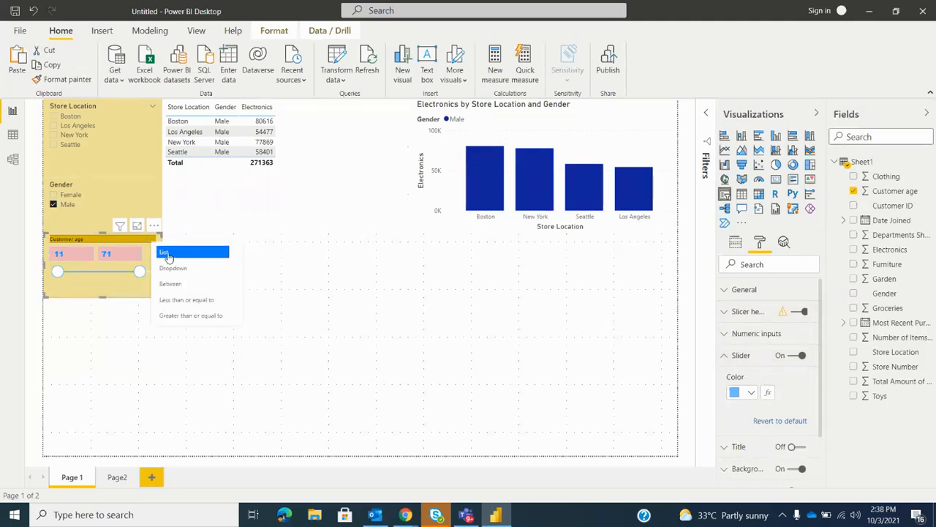
{"action": "left_click", "coordinate": [167, 253]}
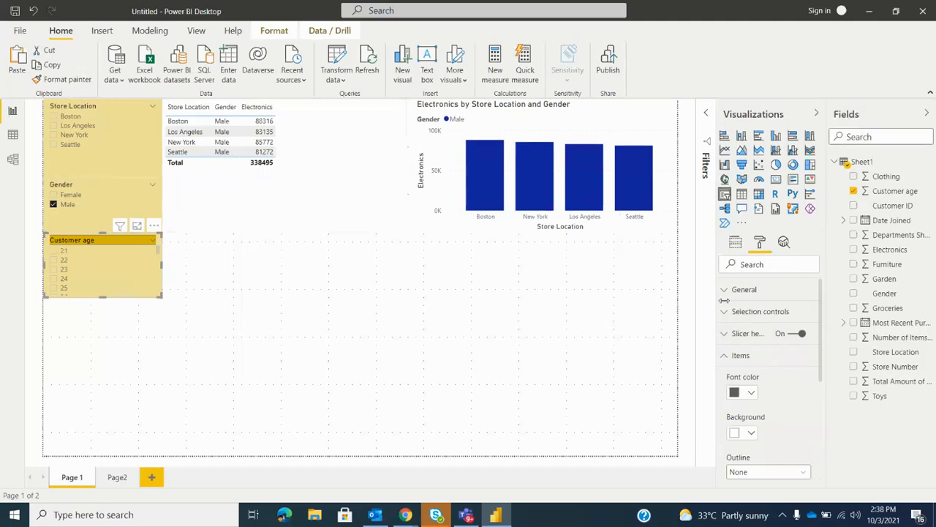
{"action": "left_click", "coordinate": [765, 312]}
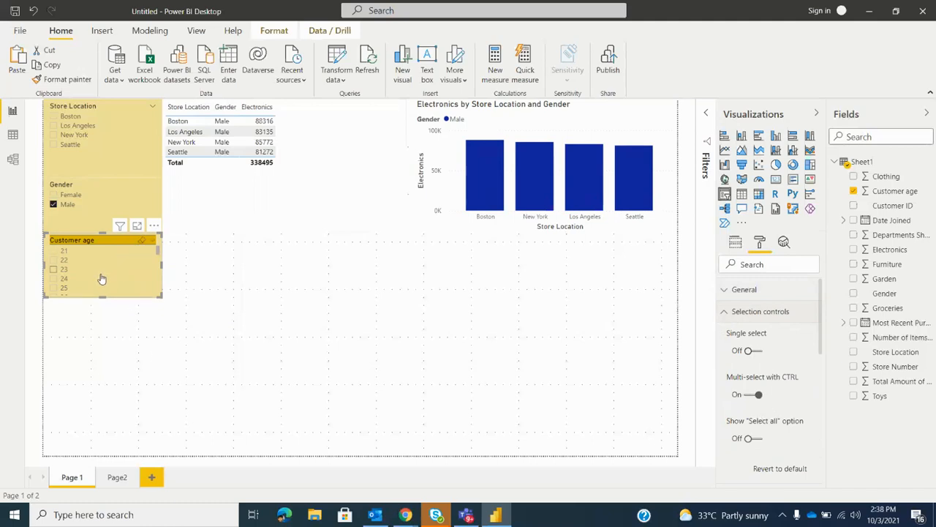
Switch the Customer age slicer back to the Between type and collapse its slider settings
{"action": "left_click", "coordinate": [152, 241]}
{"action": "left_click", "coordinate": [174, 286]}
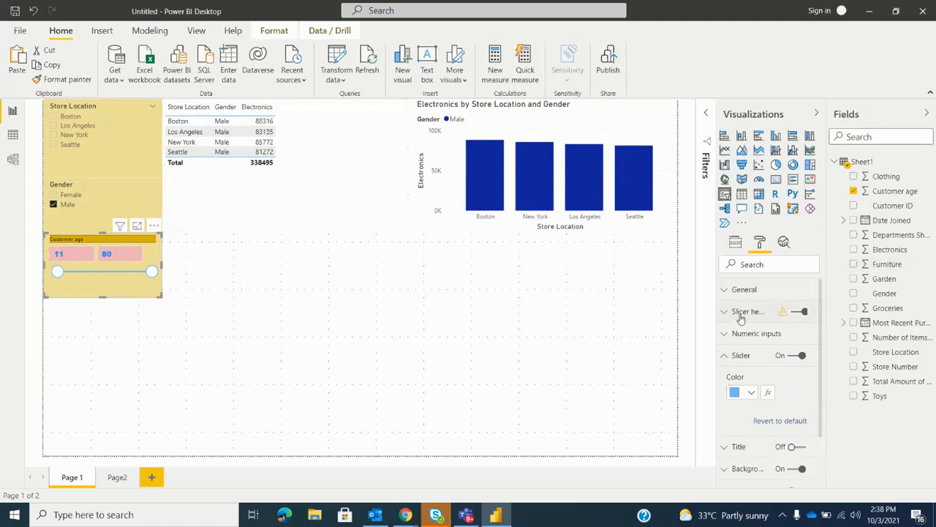
{"action": "left_click", "coordinate": [749, 356]}
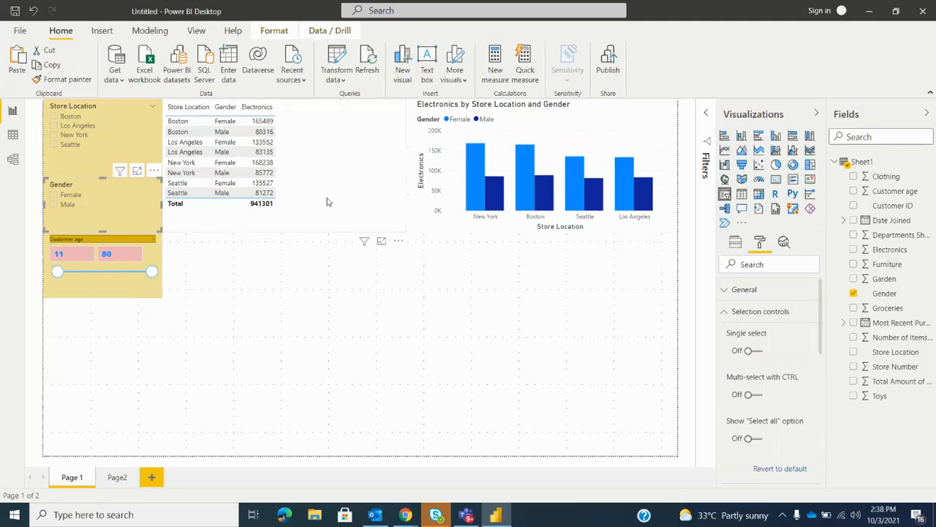
Switch to the Zoom meeting in Chrome to check it, and return to the Power BI report
{"action": "mouse_move", "coordinate": [405, 518]}
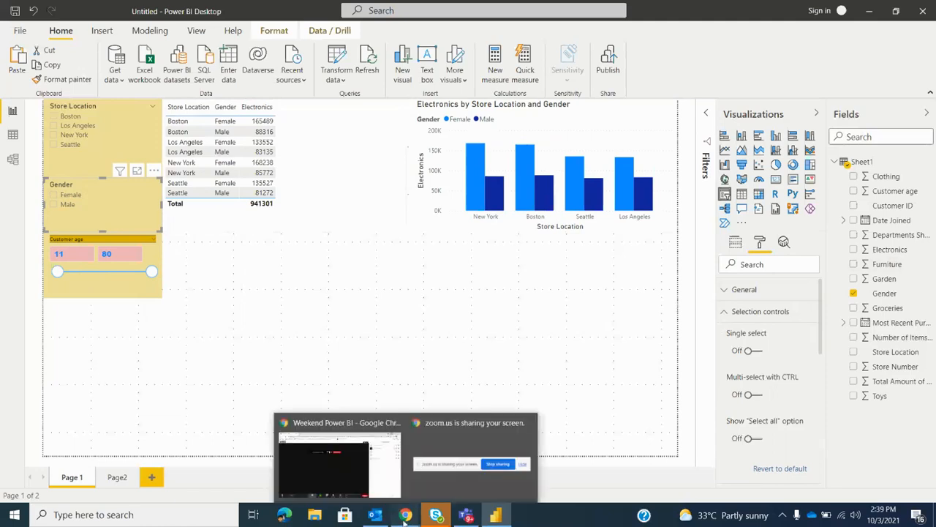
{"action": "left_click", "coordinate": [334, 469]}
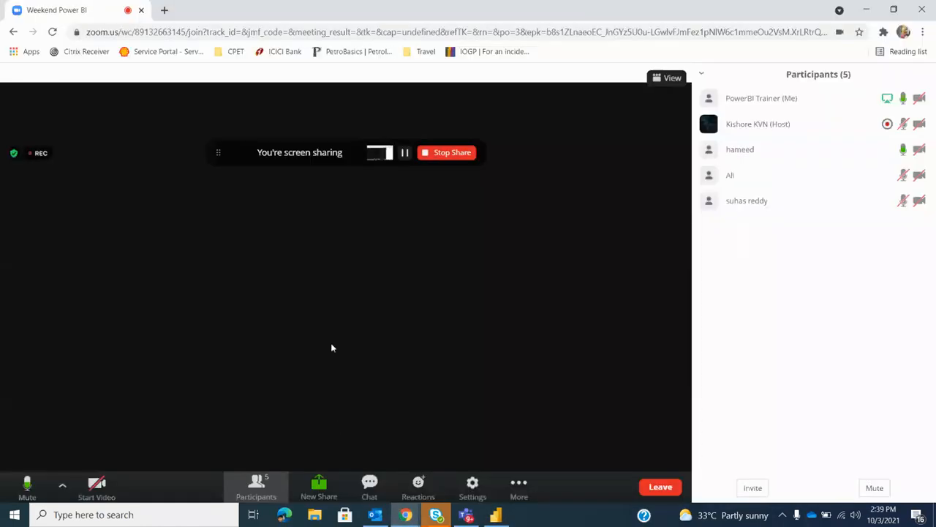
{"action": "left_click", "coordinate": [867, 10]}
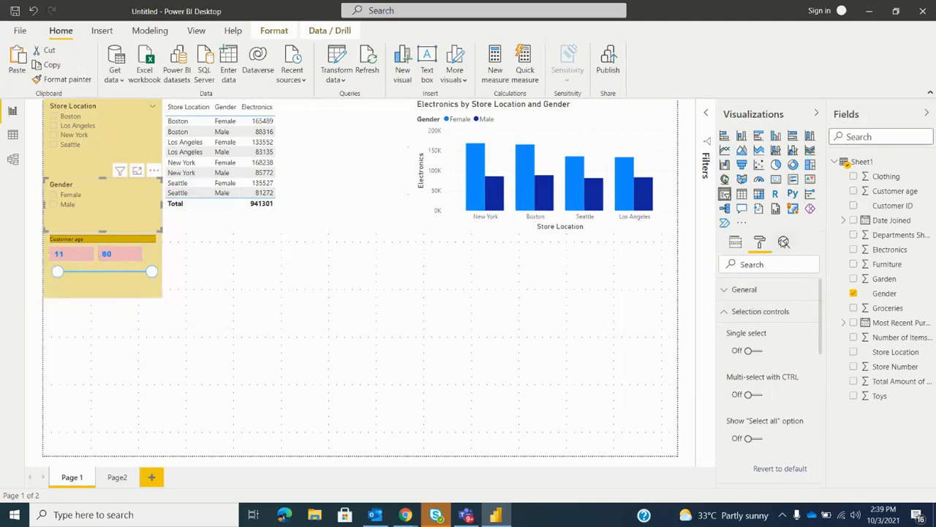
Review the Gender slicer's analytics, formatting and field settings, and the column chart's field assignments
{"action": "left_click", "coordinate": [783, 242]}
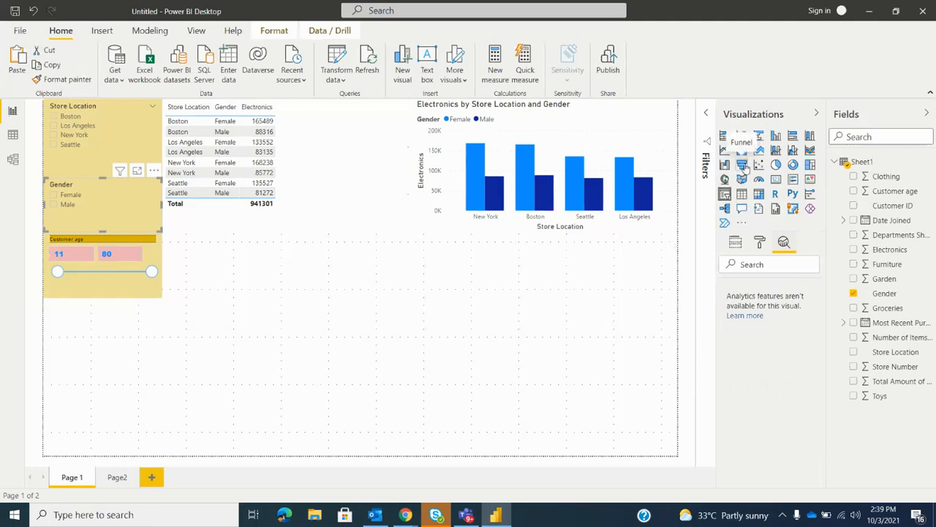
{"action": "left_click", "coordinate": [764, 243]}
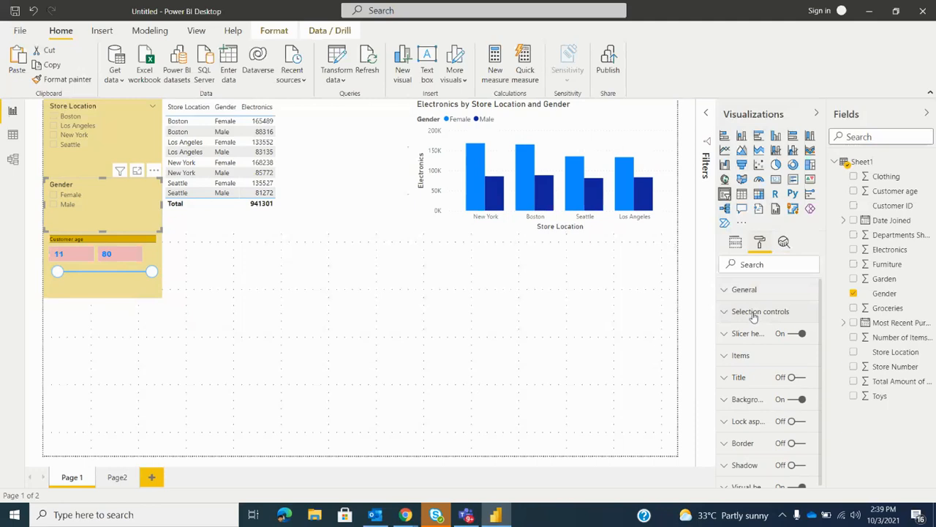
{"action": "left_click", "coordinate": [737, 245]}
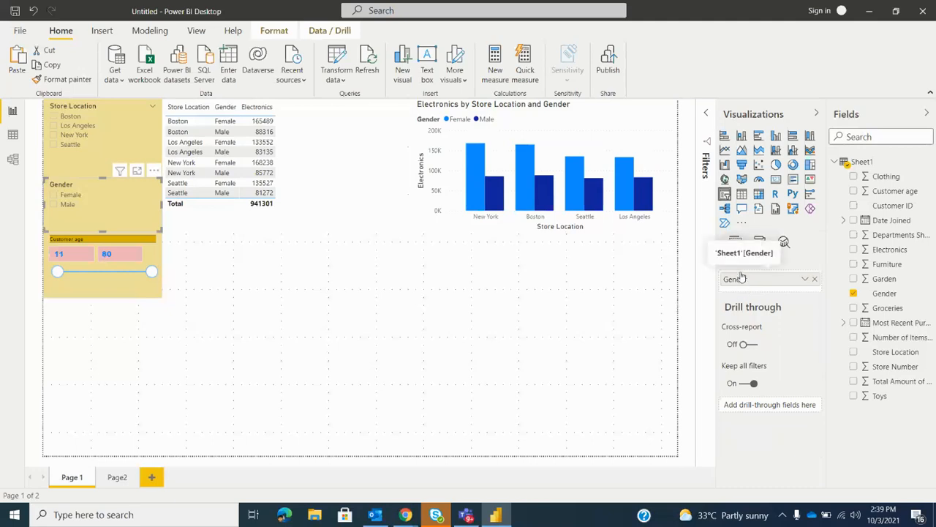
{"action": "left_click", "coordinate": [574, 124]}
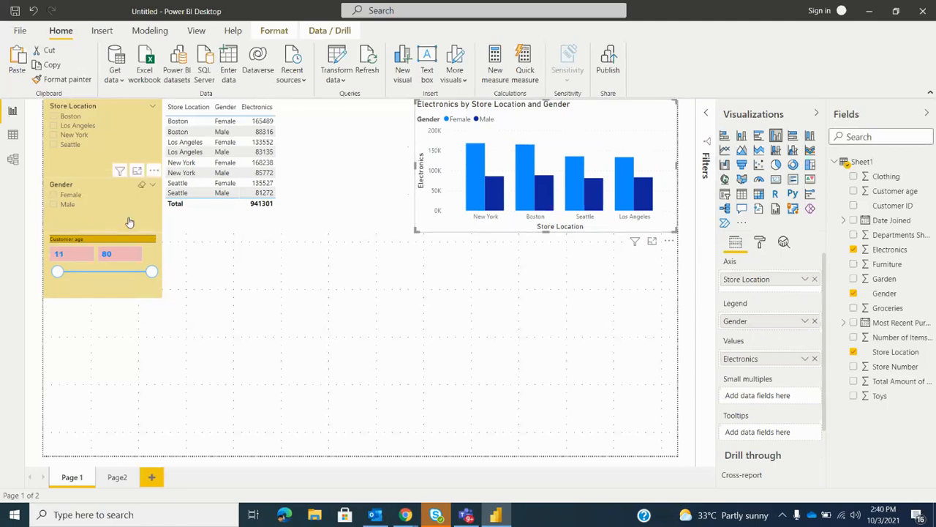
Move the Customer age and Gender slicers down the page to leave a gap between all three slicers
{"action": "left_click_drag", "start_coordinate": [104, 292], "coordinate": [93, 347]}
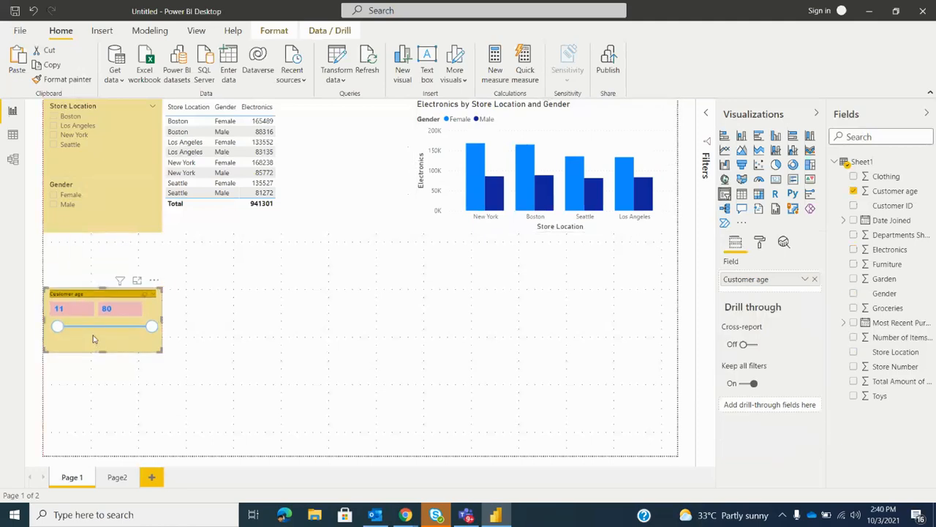
{"action": "left_click_drag", "start_coordinate": [104, 210], "coordinate": [108, 238]}
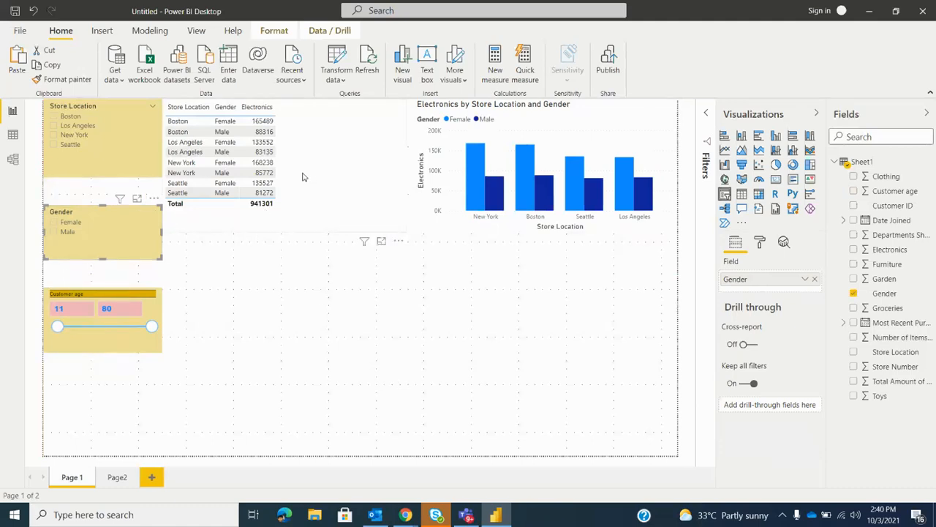
Filter the table and column chart to Male with the Gender slicer
{"action": "left_click", "coordinate": [53, 233]}
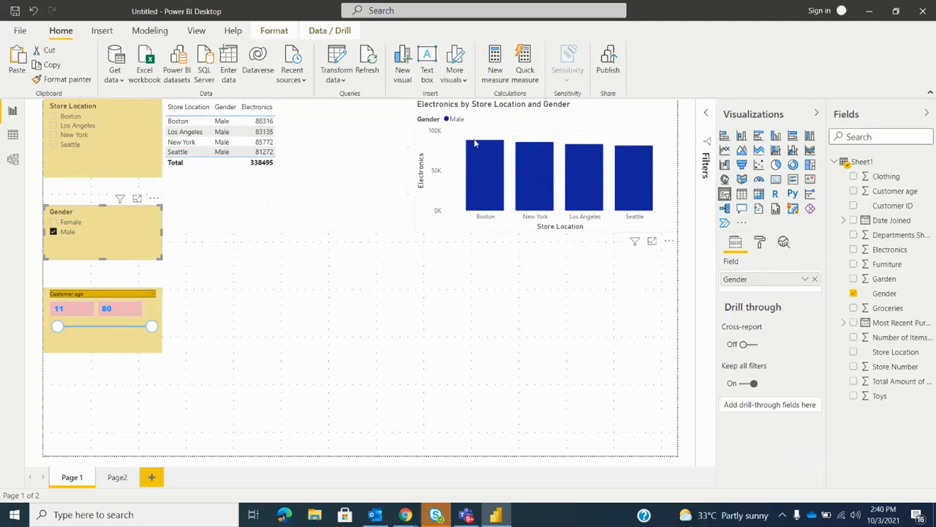
Clear the Male selection in the Gender slicer and turn on interaction editing for it, testing the Male filter once
{"action": "mouse_move", "coordinate": [539, 183]}
{"action": "left_click", "coordinate": [277, 28]}
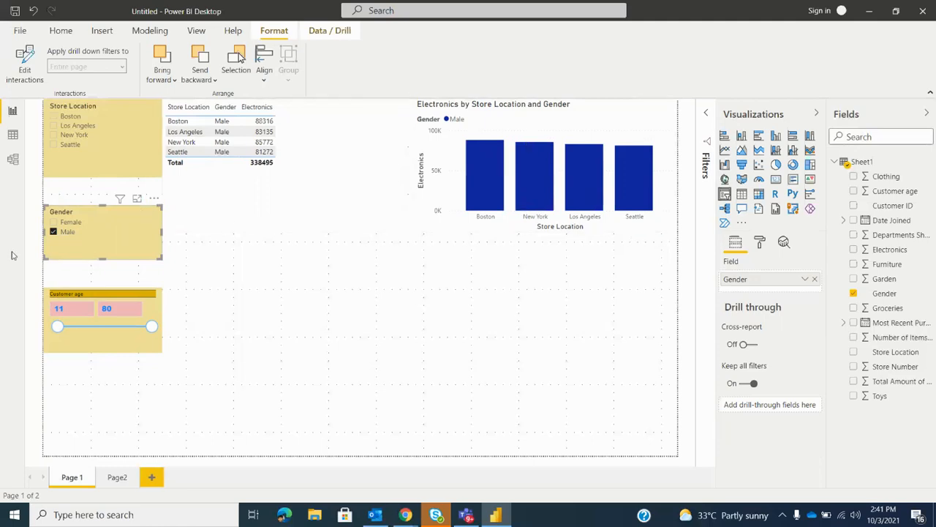
{"action": "left_click", "coordinate": [53, 233]}
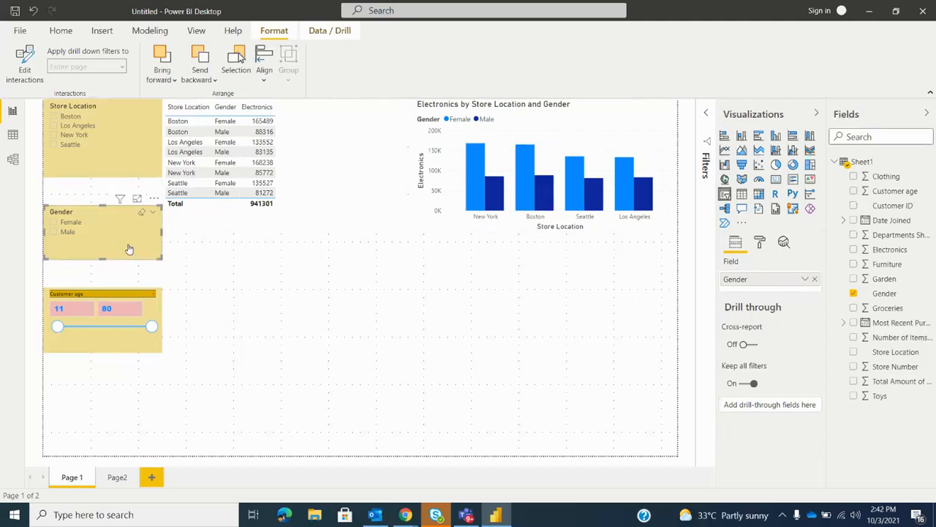
{"action": "left_click", "coordinate": [30, 79]}
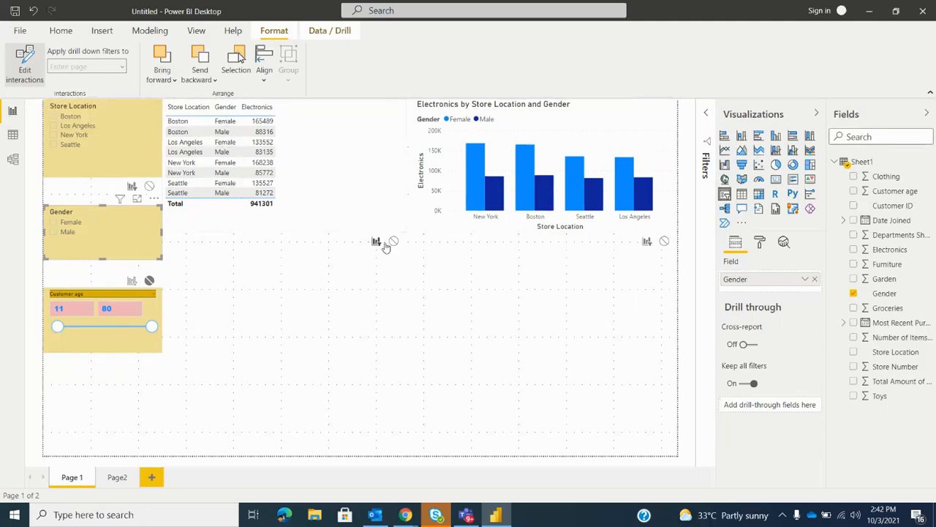
{"action": "left_click", "coordinate": [52, 232]}
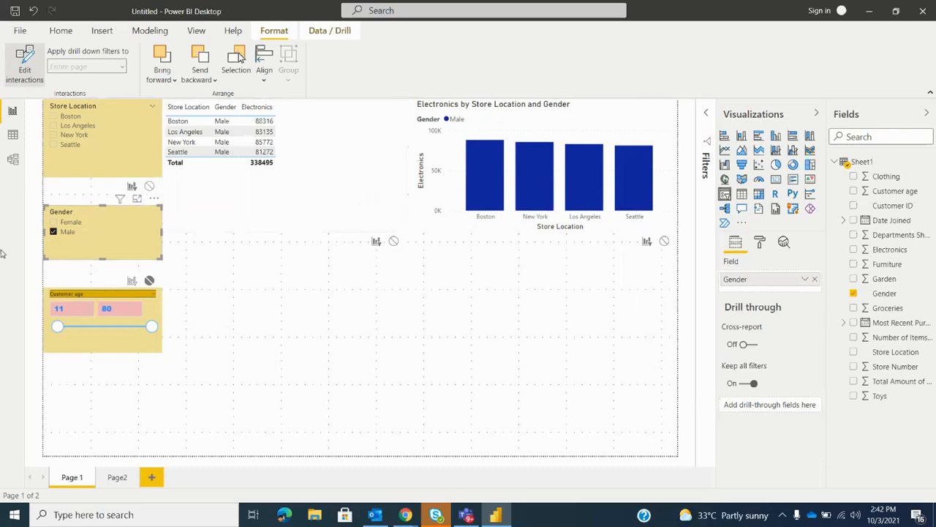
{"action": "left_click", "coordinate": [53, 231]}
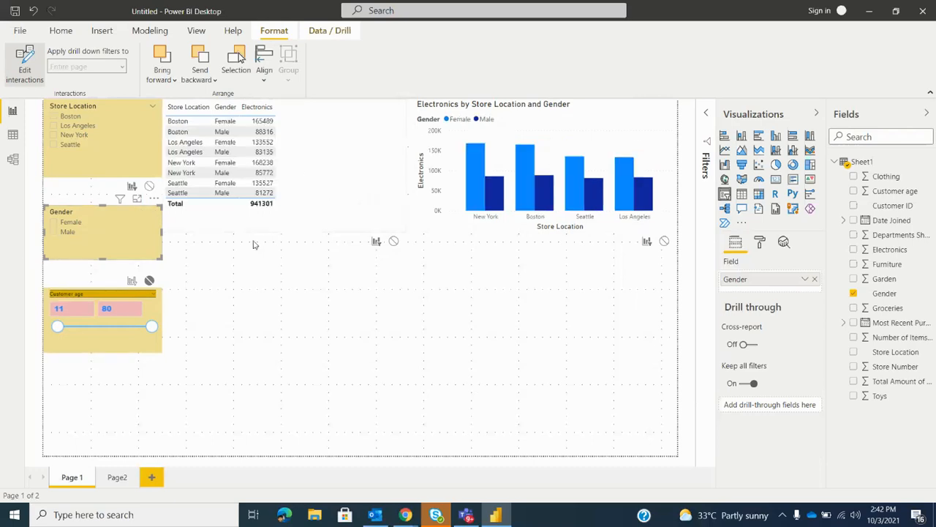
Set the Gender slicer to have no effect on the table and the Store Location slicer, and end interaction editing
{"action": "left_click", "coordinate": [395, 242]}
{"action": "mouse_move", "coordinate": [572, 195]}
{"action": "left_click", "coordinate": [149, 187]}
{"action": "left_click", "coordinate": [27, 74]}
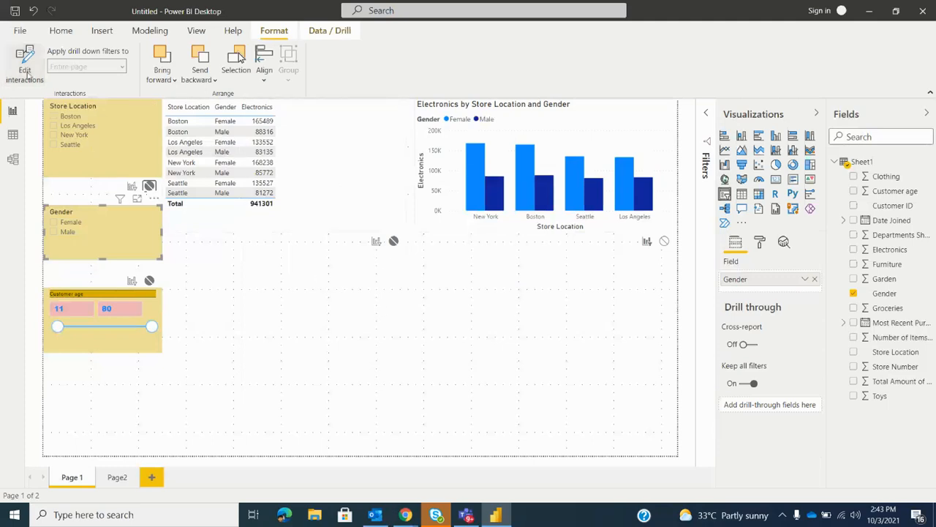
{"action": "left_click", "coordinate": [31, 73]}
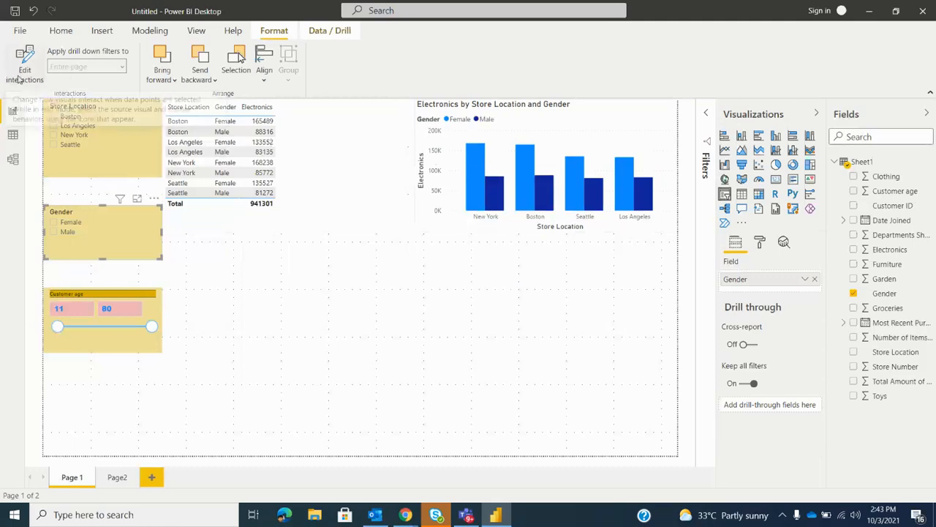
Review the Gender slicer's interaction settings by turning interaction editing on and off again
{"action": "left_click", "coordinate": [18, 71]}
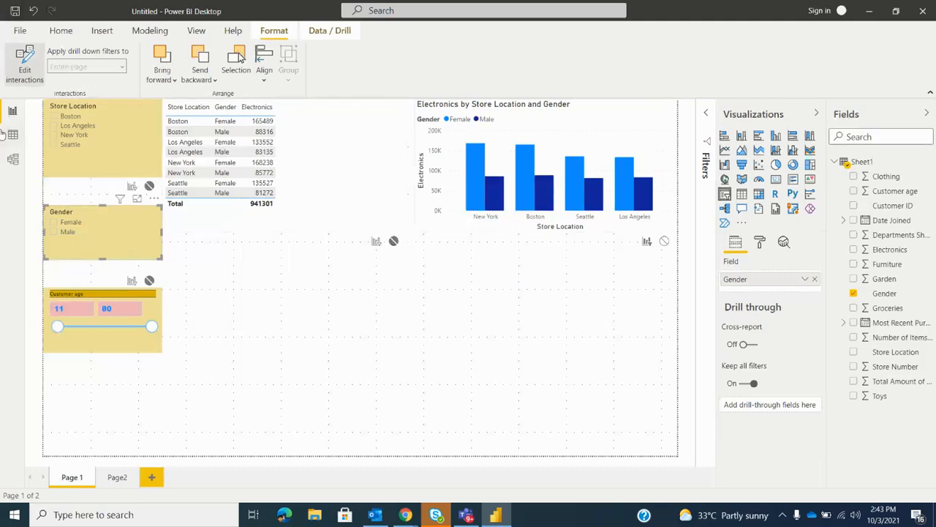
{"action": "left_click", "coordinate": [24, 66]}
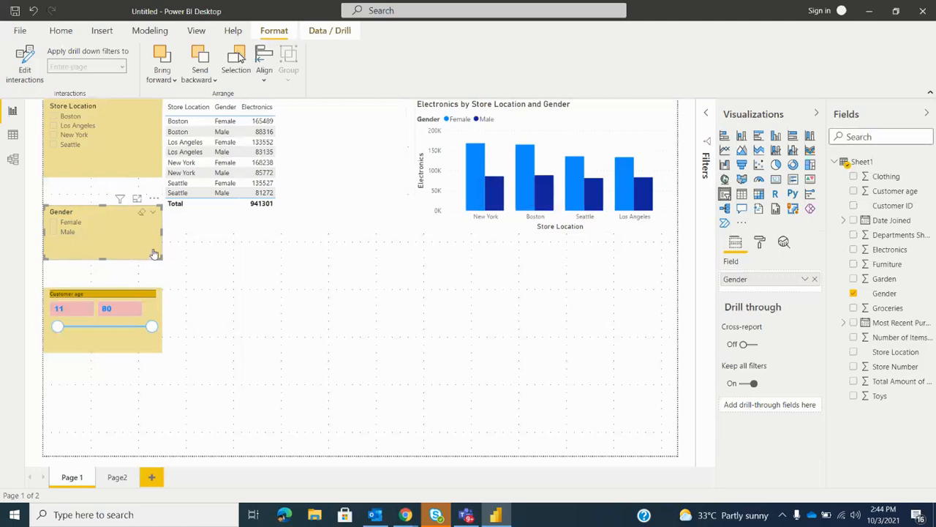
{"action": "left_click", "coordinate": [26, 69]}
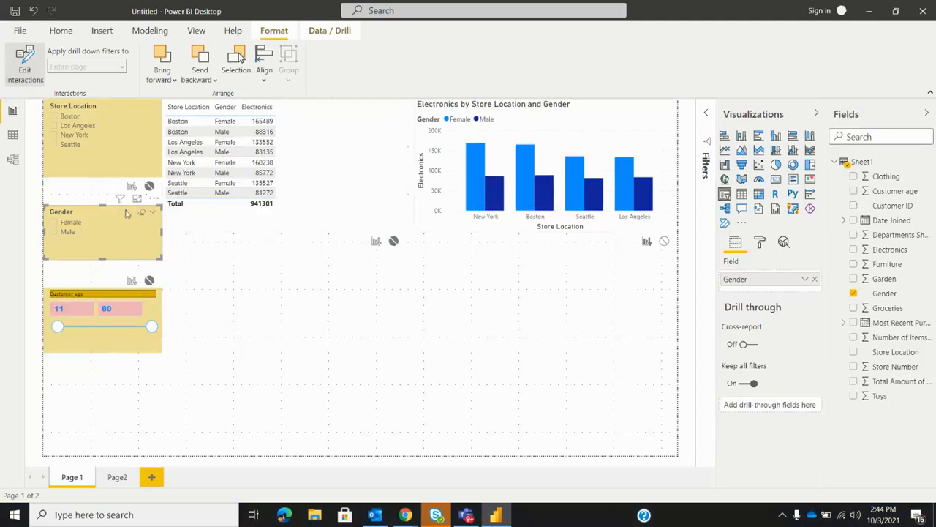
{"action": "left_click", "coordinate": [26, 70]}
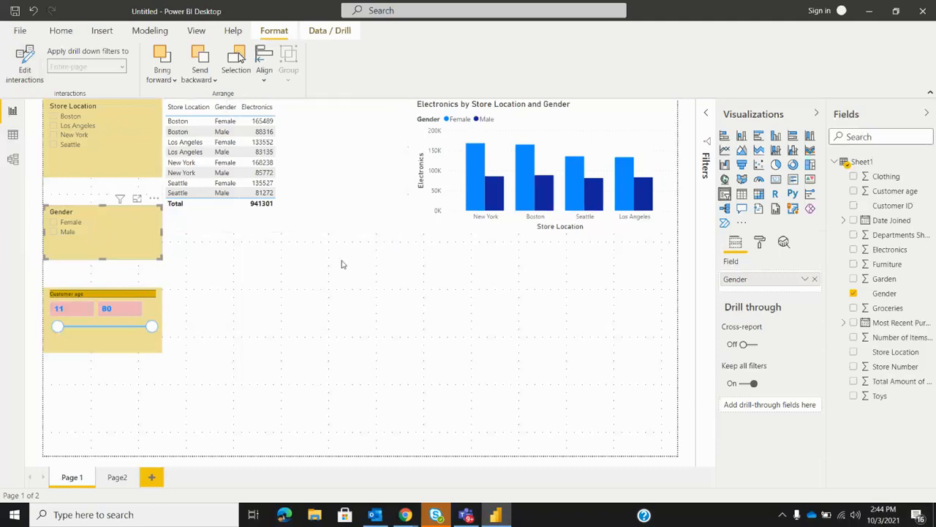
Test the Gender slicer with Male, Female and both selected, and compare the column chart with the table
{"action": "left_click", "coordinate": [52, 231]}
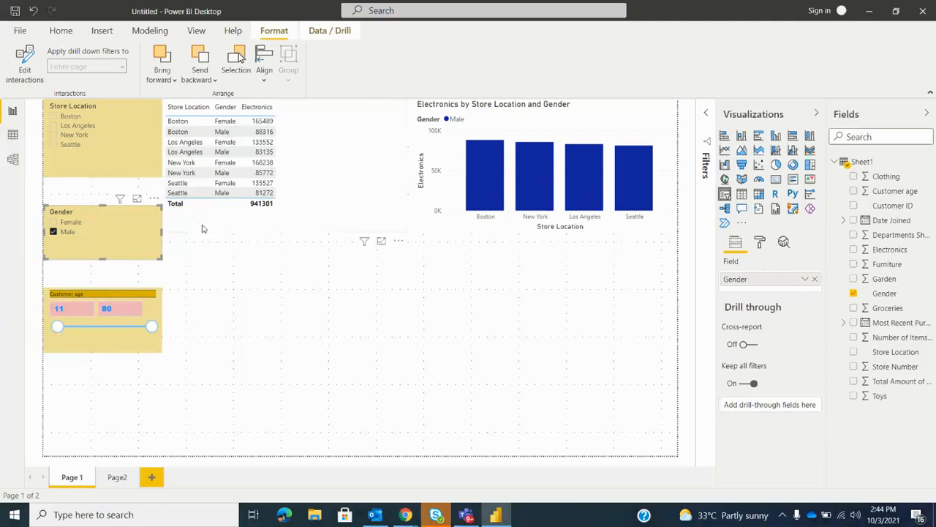
{"action": "left_click", "coordinate": [70, 232]}
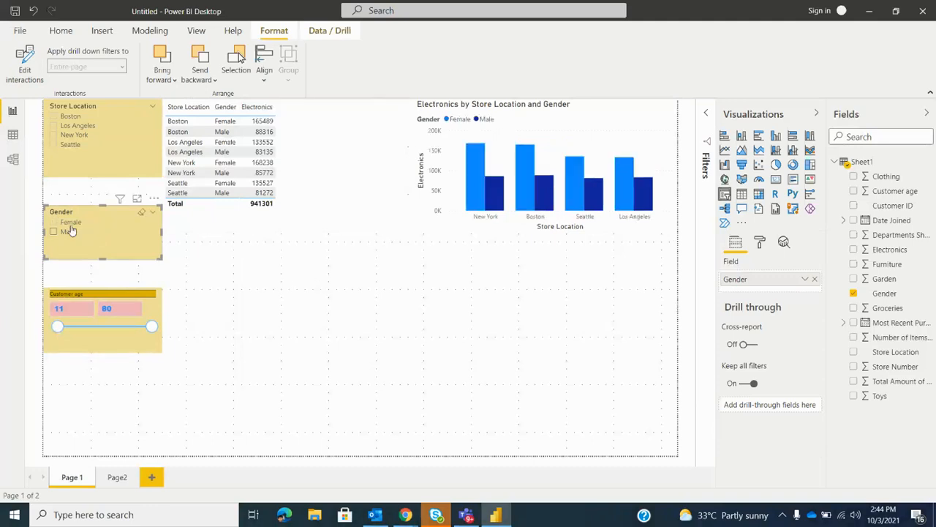
{"action": "left_click", "coordinate": [54, 223]}
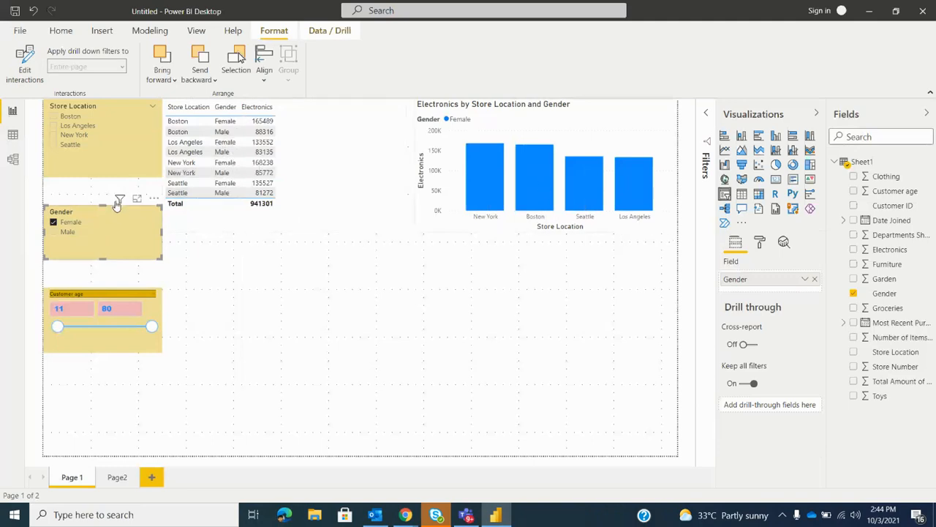
{"action": "mouse_move", "coordinate": [118, 202]}
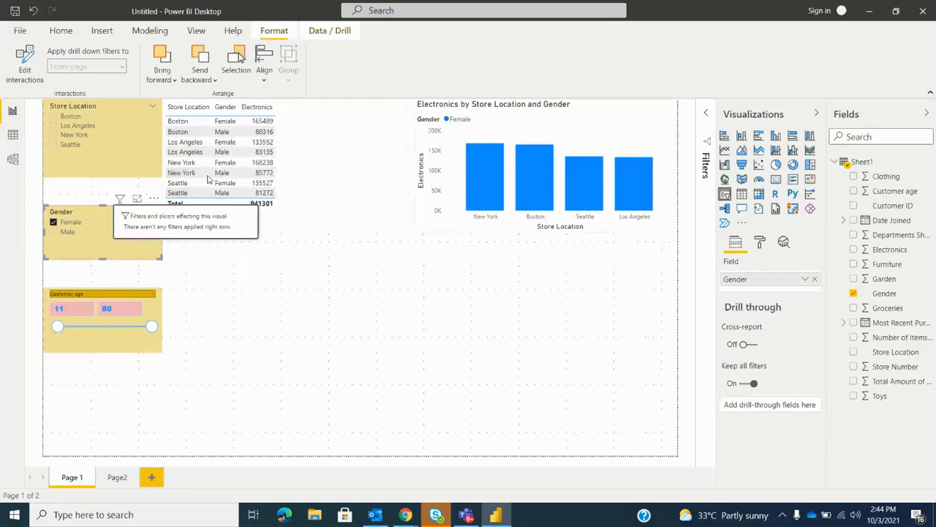
{"action": "left_click", "coordinate": [53, 232]}
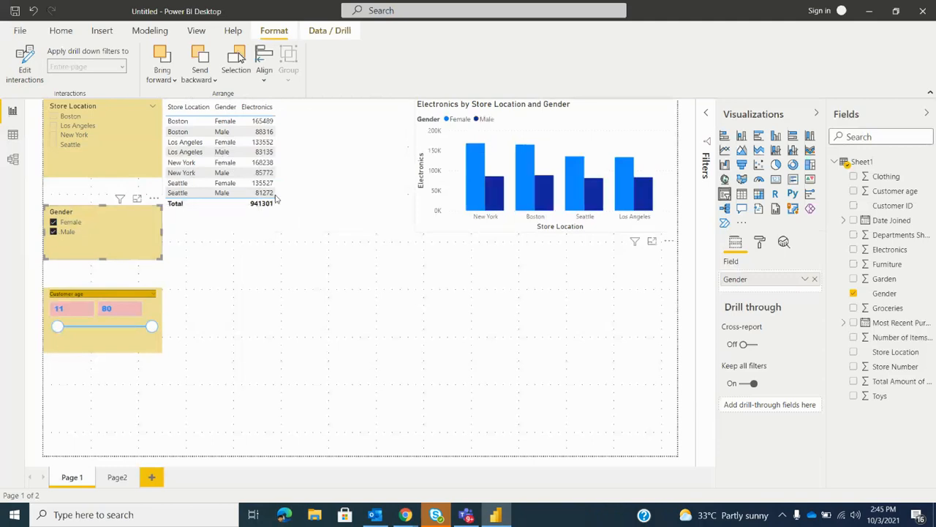
{"action": "left_click", "coordinate": [54, 232]}
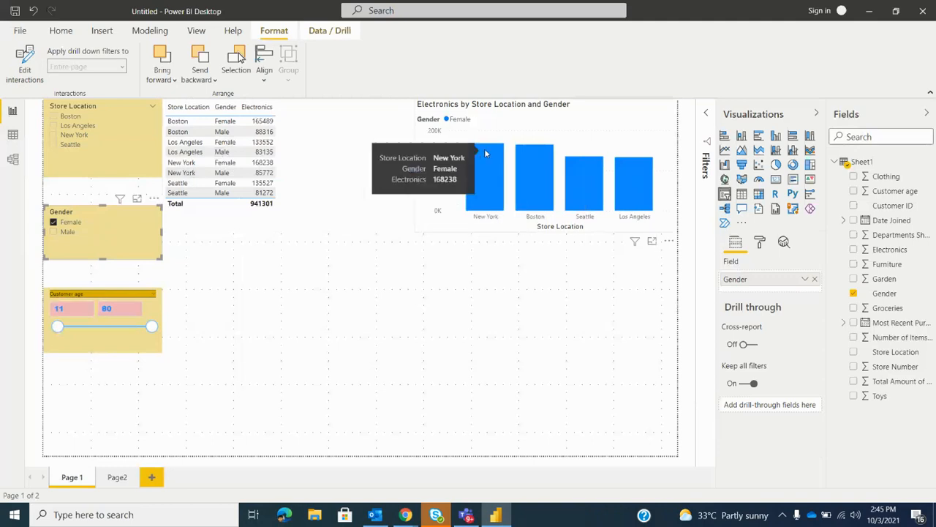
{"action": "left_click", "coordinate": [54, 232]}
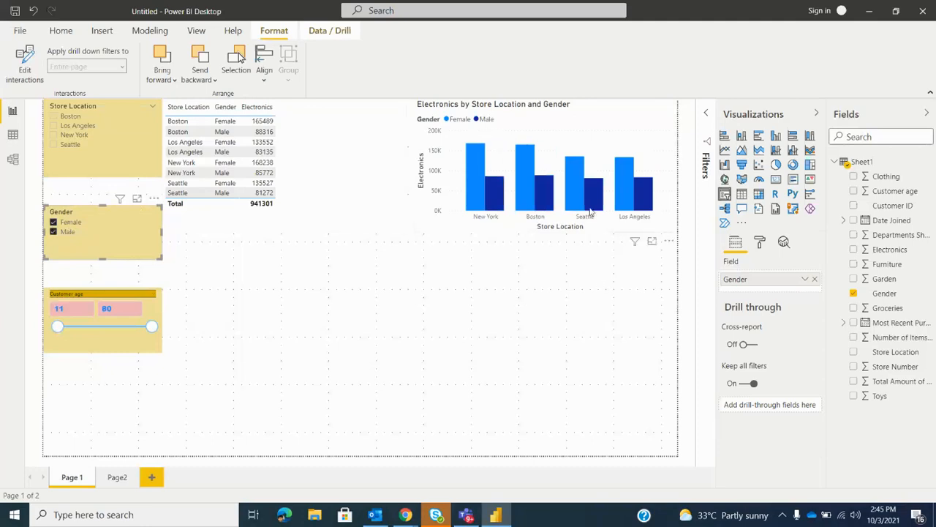
{"action": "left_click", "coordinate": [53, 223]}
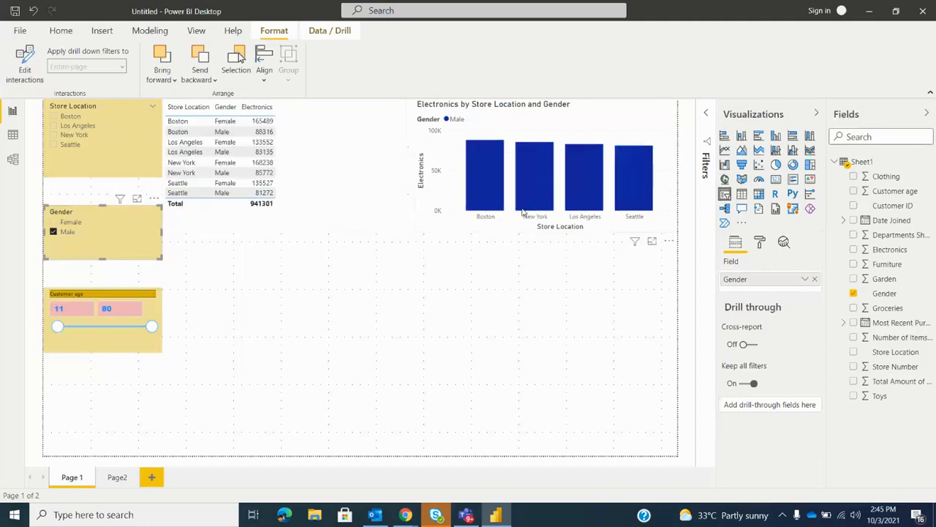
{"action": "mouse_move", "coordinate": [550, 205]}
Set the Customer age slicer to have no effect on the column chart and the Gender slicer, and end interaction editing
{"action": "left_click", "coordinate": [106, 345]}
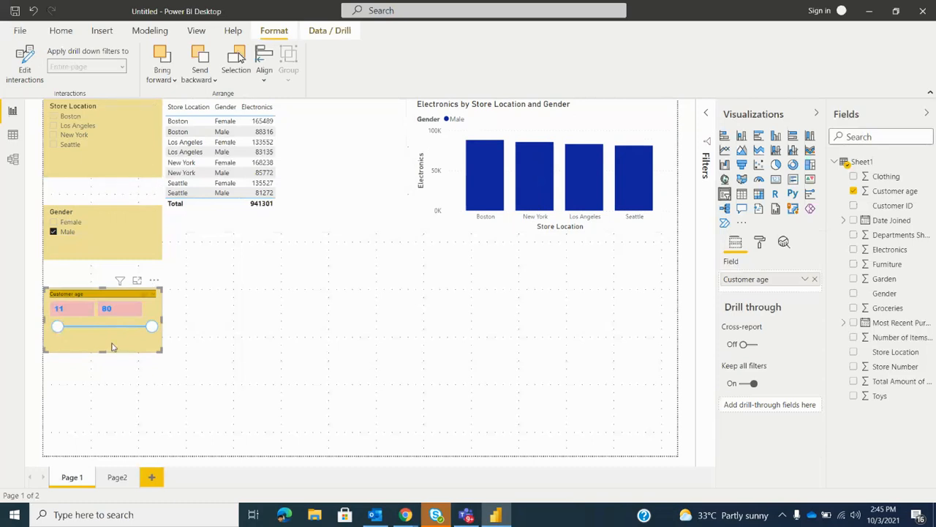
{"action": "left_click", "coordinate": [24, 71]}
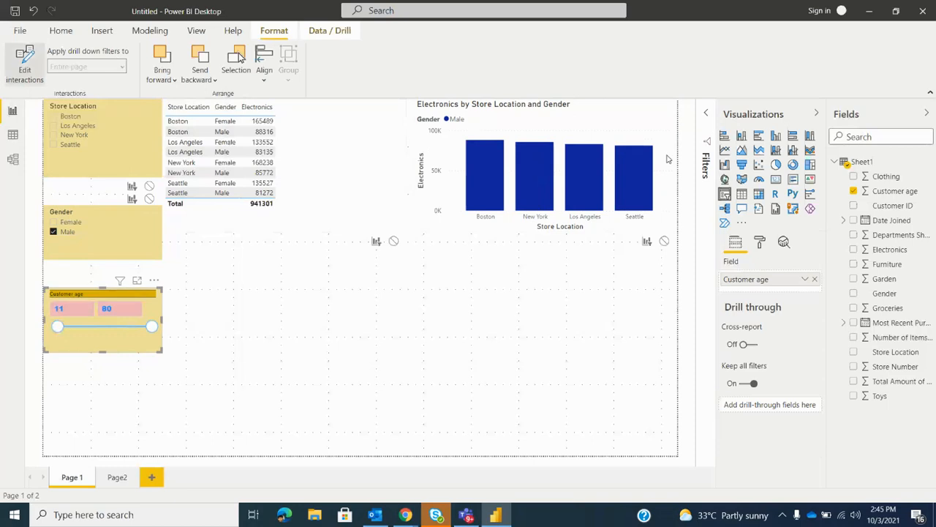
{"action": "left_click", "coordinate": [664, 241]}
{"action": "left_click", "coordinate": [149, 199]}
{"action": "left_click", "coordinate": [22, 75]}
{"action": "left_click", "coordinate": [22, 75]}
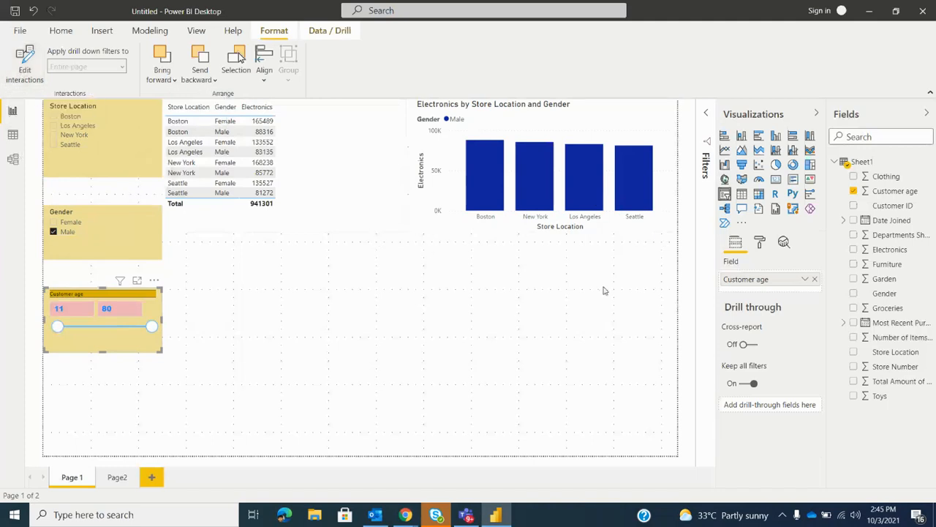
Test the Customer age slicer with upper limits of 43 and 20, restore it to 80, and clear the Gender selection
{"action": "left_click_drag", "start_coordinate": [148, 339], "coordinate": [98, 342]}
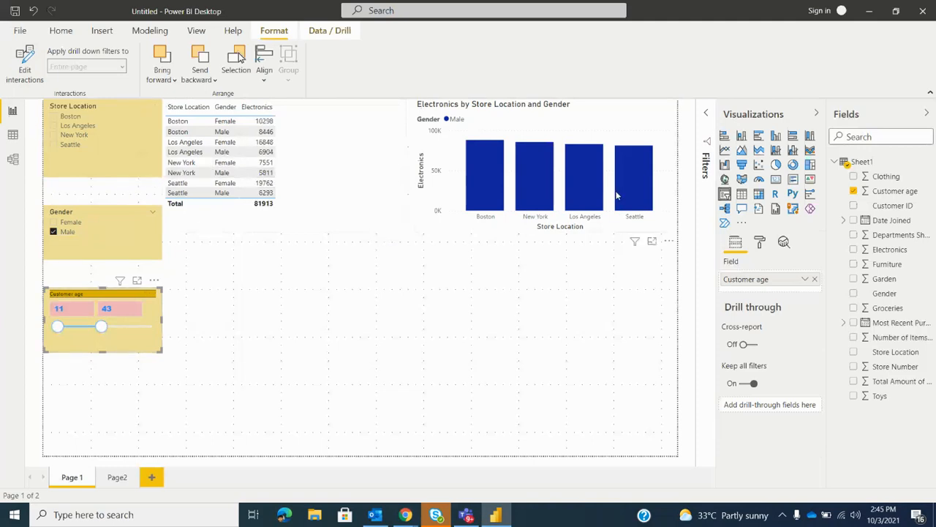
{"action": "left_click_drag", "start_coordinate": [102, 327], "coordinate": [71, 329]}
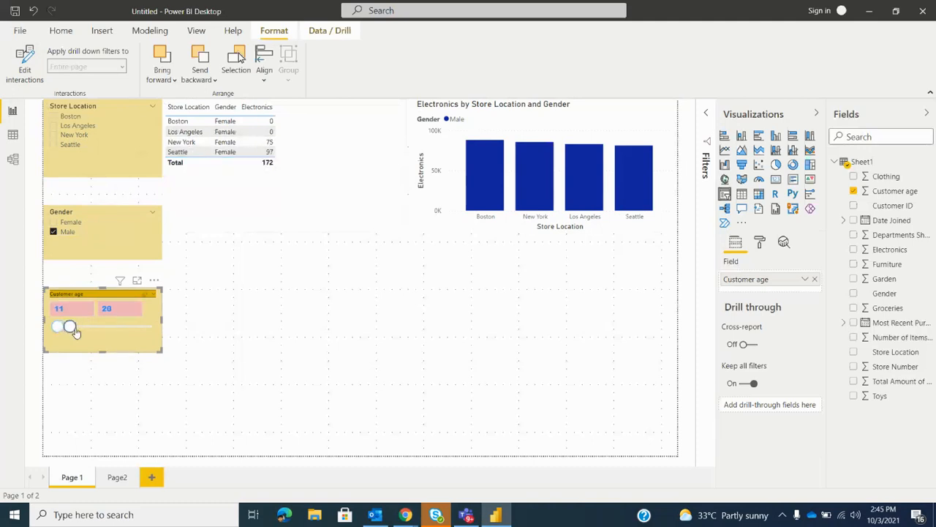
{"action": "left_click_drag", "start_coordinate": [73, 329], "coordinate": [152, 328]}
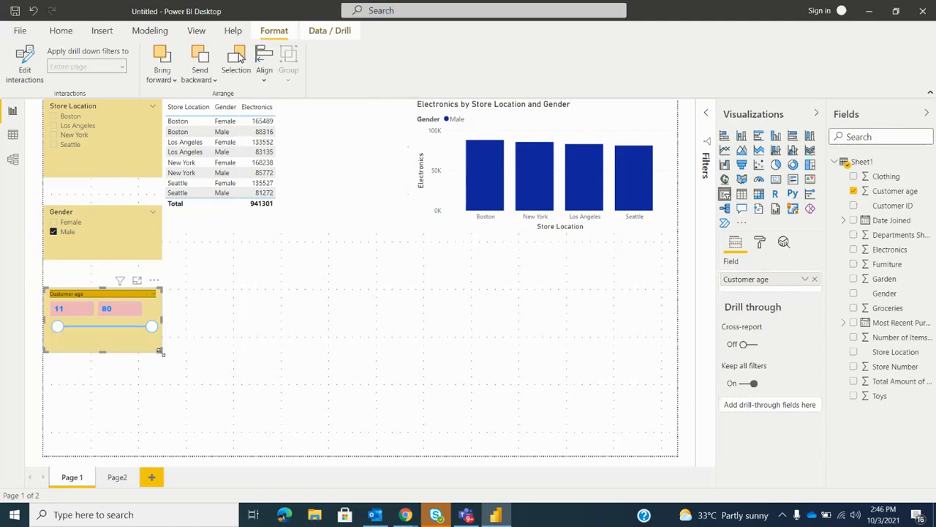
{"action": "left_click", "coordinate": [73, 238]}
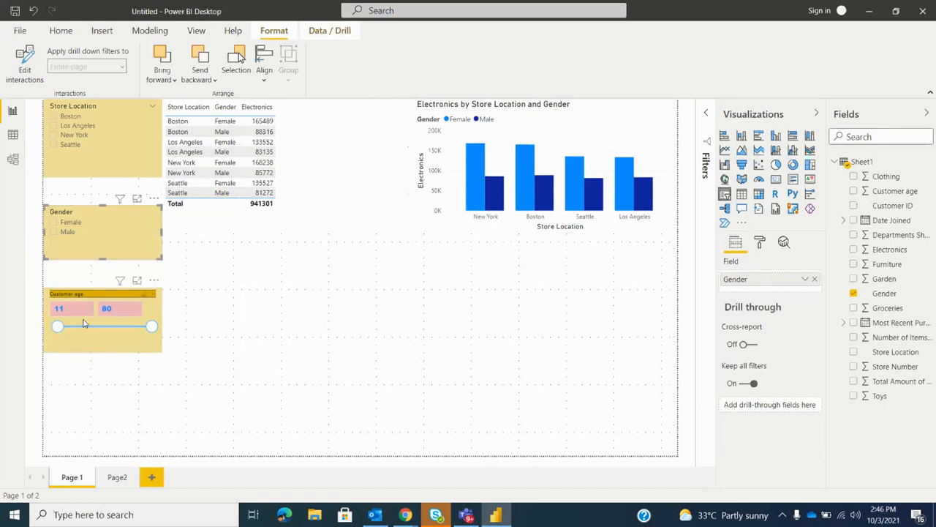
Show the Sheet1 data table, filter its Store Location column to Boston only, and look through the filtered rows
{"action": "left_click", "coordinate": [13, 135]}
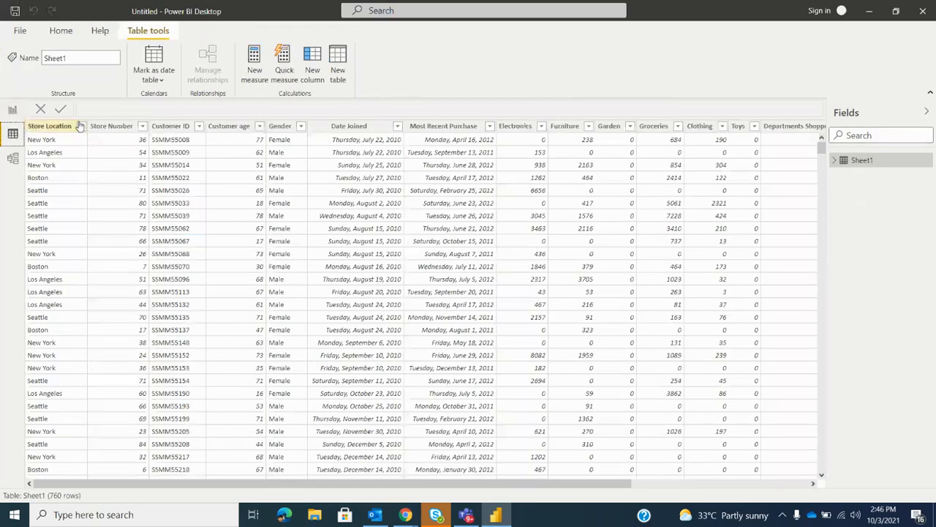
{"action": "left_click", "coordinate": [81, 126]}
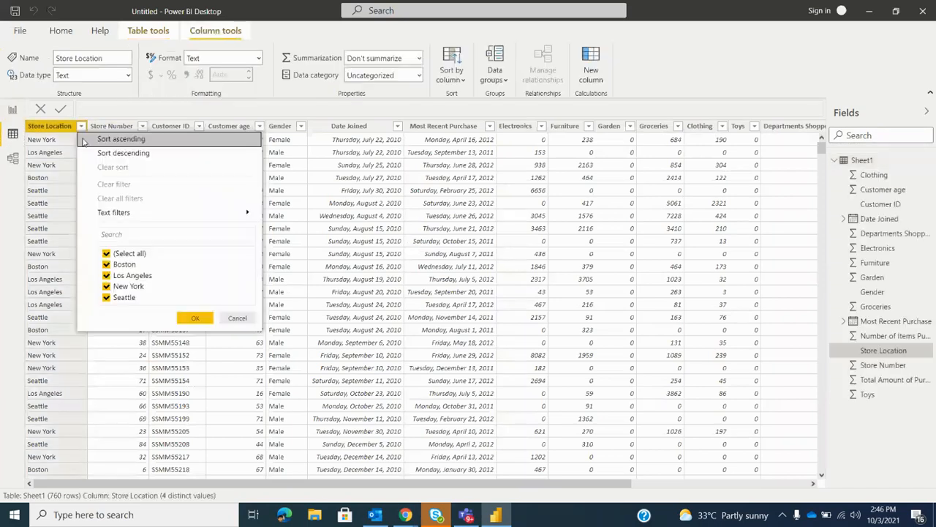
{"action": "left_click", "coordinate": [106, 254]}
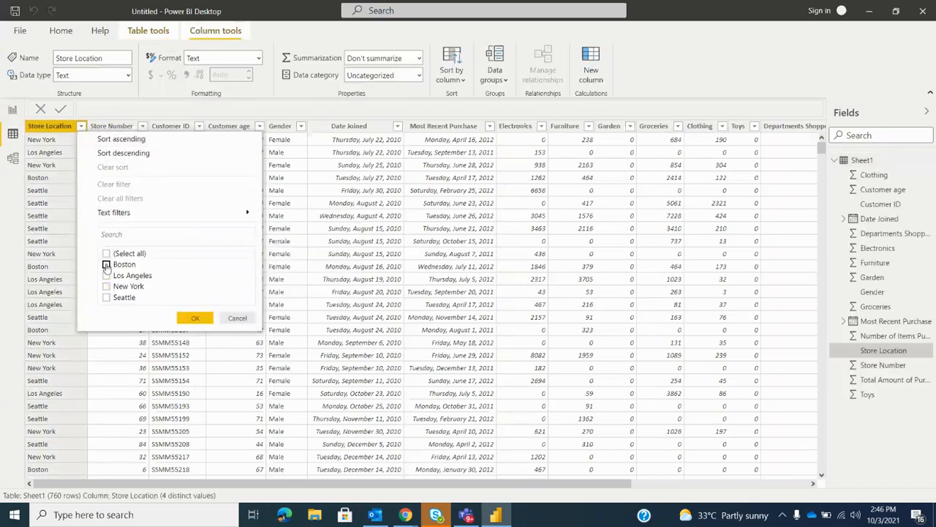
{"action": "left_click", "coordinate": [106, 265]}
{"action": "left_click", "coordinate": [195, 322]}
{"action": "scroll", "coordinate": [144, 274], "scroll_direction": "down", "scroll_amount": 20}
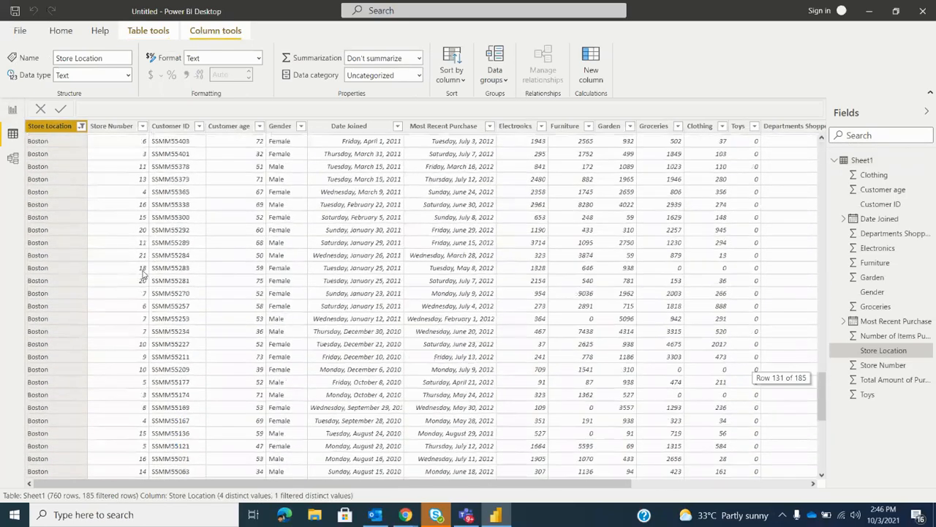
{"action": "scroll", "coordinate": [144, 274], "scroll_direction": "down", "scroll_amount": 9}
{"action": "scroll", "coordinate": [145, 274], "scroll_direction": "up", "scroll_amount": 20}
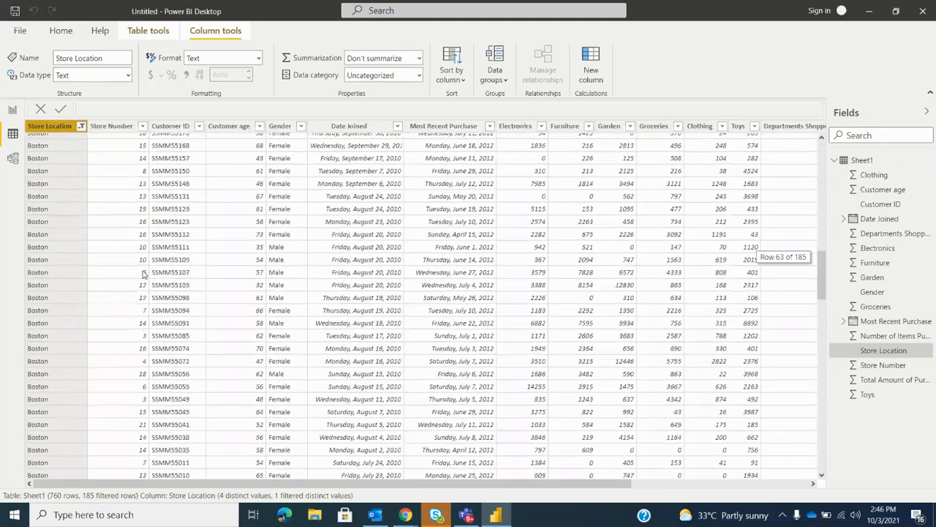
Examine the list of store numbers available for the Boston rows without changing the Store Number filter
{"action": "left_click", "coordinate": [142, 125]}
{"action": "scroll", "coordinate": [172, 291], "scroll_direction": "down", "scroll_amount": 2}
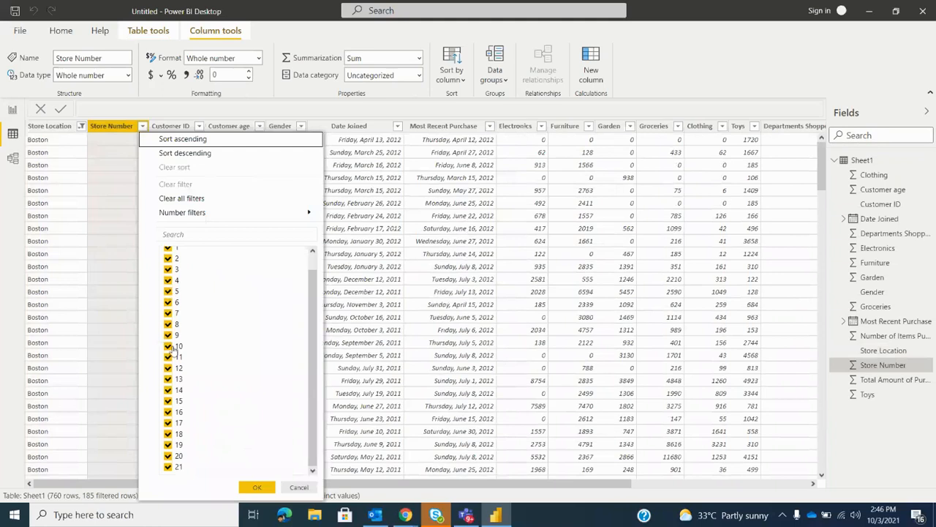
{"action": "scroll", "coordinate": [183, 291], "scroll_direction": "up", "scroll_amount": 2}
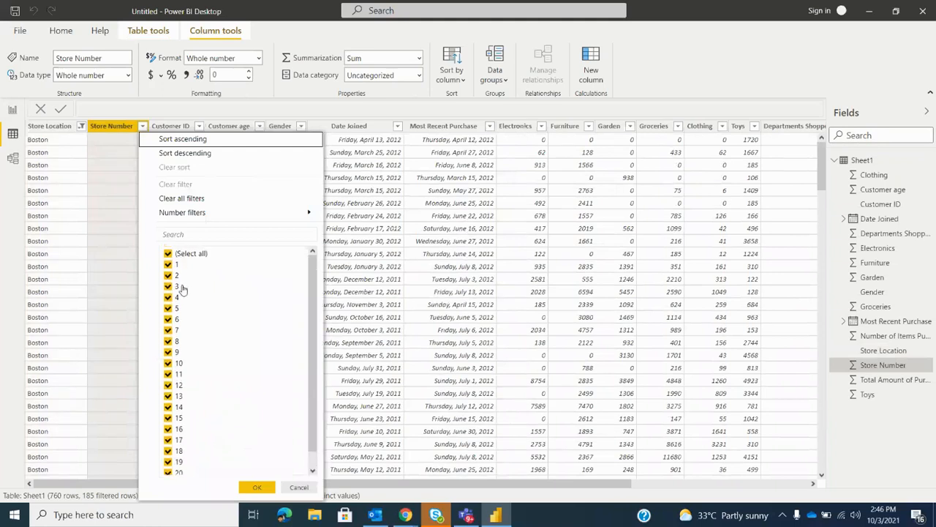
{"action": "scroll", "coordinate": [185, 300], "scroll_direction": "down", "scroll_amount": 2}
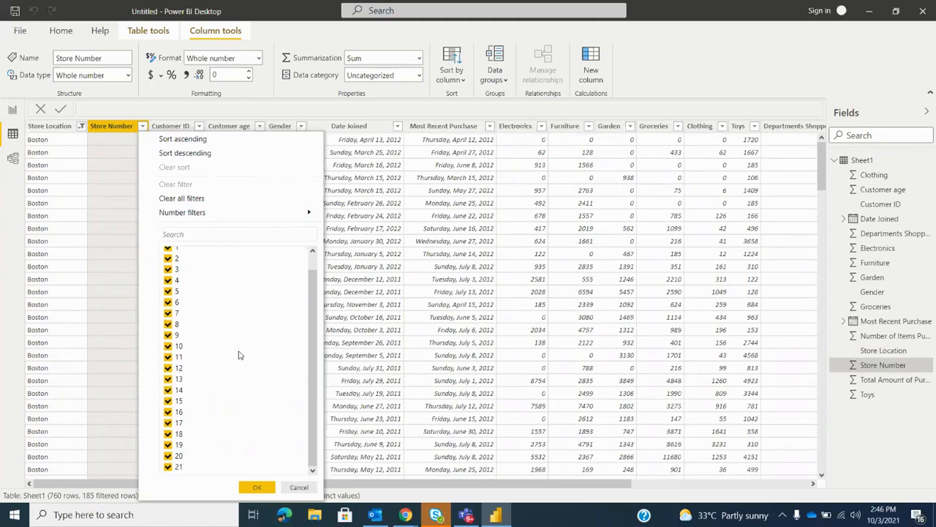
{"action": "scroll", "coordinate": [239, 355], "scroll_direction": "up", "scroll_amount": 2}
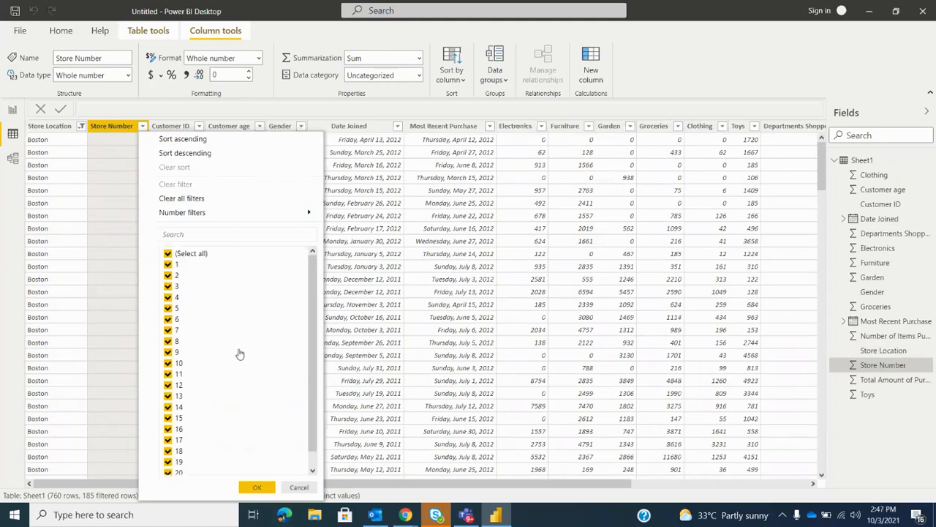
{"action": "scroll", "coordinate": [239, 354], "scroll_direction": "down", "scroll_amount": 1}
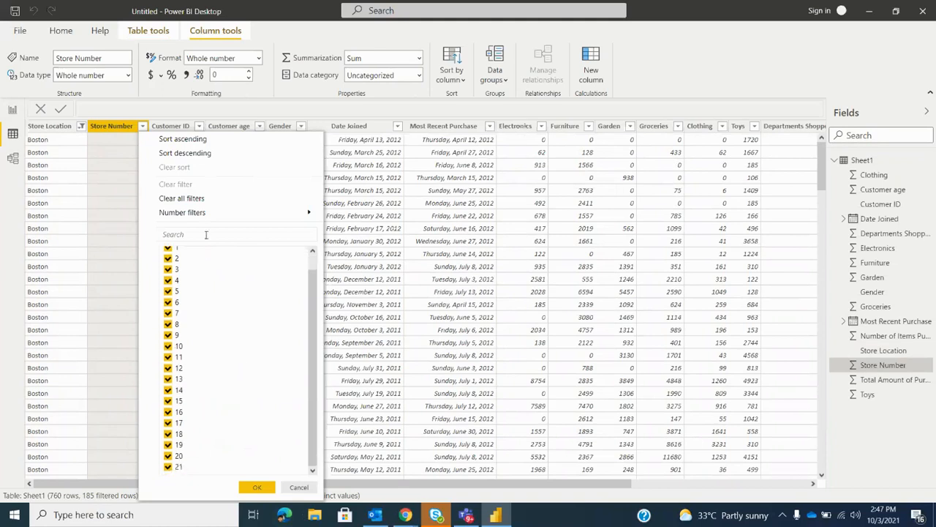
{"action": "left_click", "coordinate": [299, 487]}
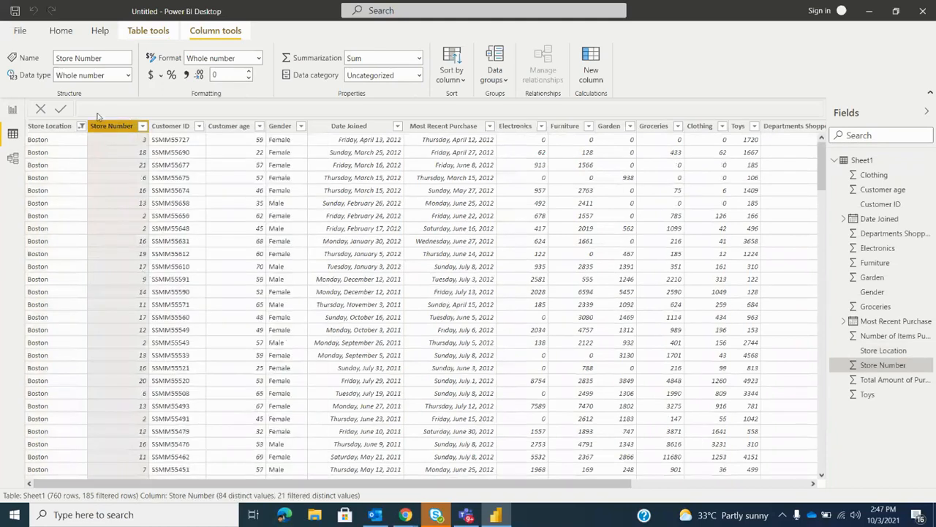
Change the Store Location filter to Los Angeles only and check which store numbers that location has
{"action": "left_click", "coordinate": [55, 126]}
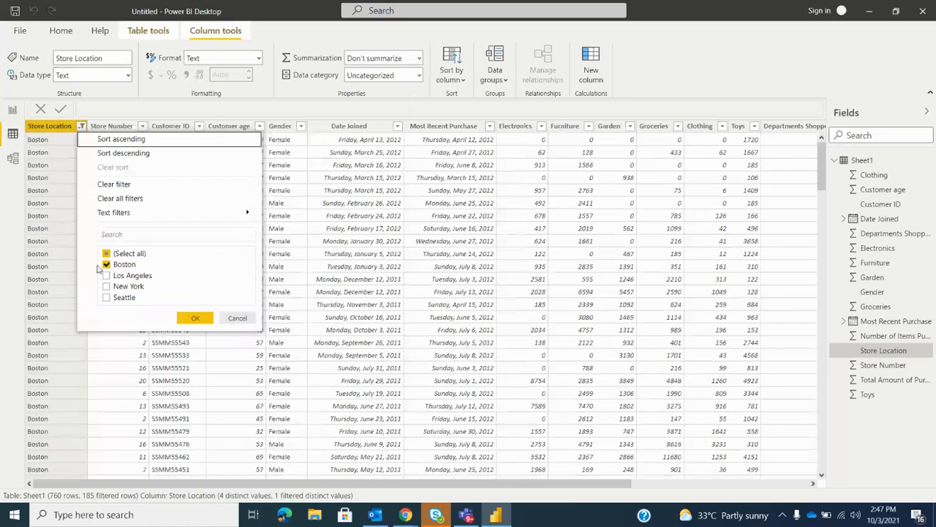
{"action": "left_click", "coordinate": [106, 275]}
{"action": "left_click", "coordinate": [106, 265]}
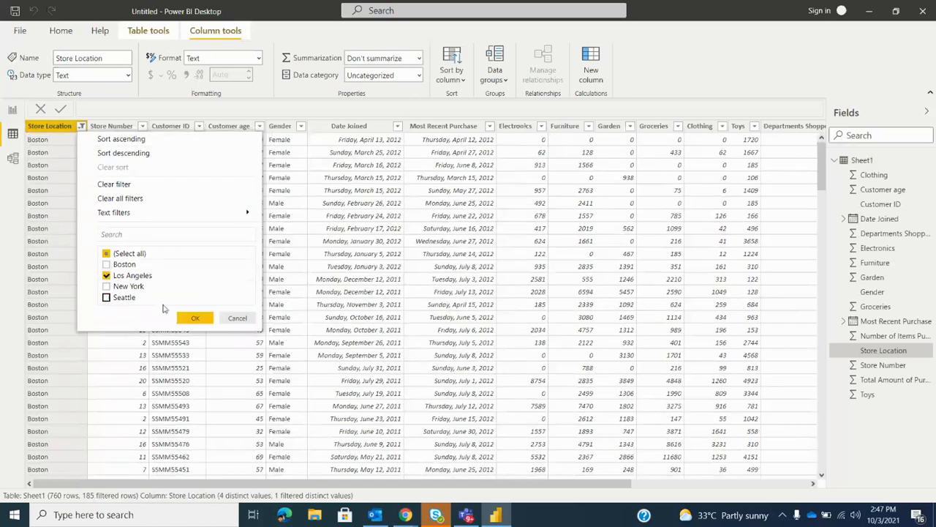
{"action": "left_click", "coordinate": [194, 318]}
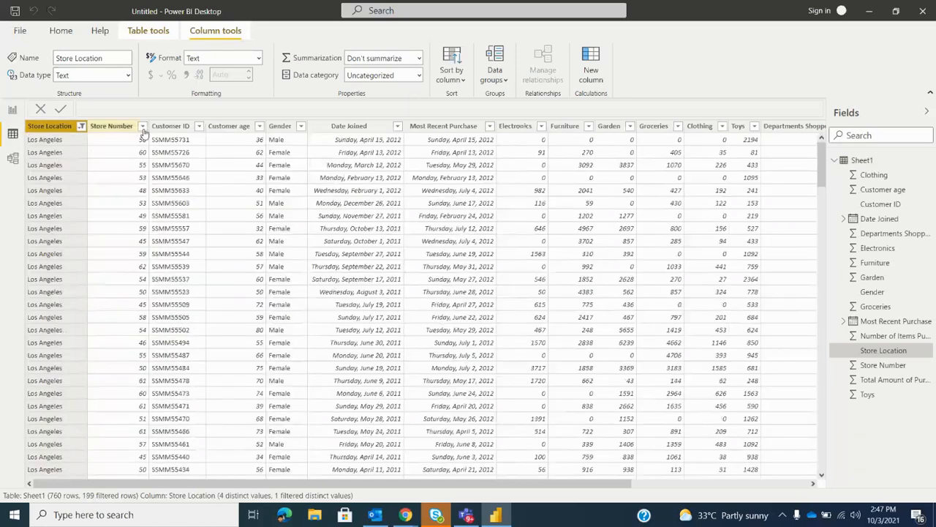
{"action": "left_click", "coordinate": [143, 127]}
{"action": "scroll", "coordinate": [183, 272], "scroll_direction": "down", "scroll_amount": 2}
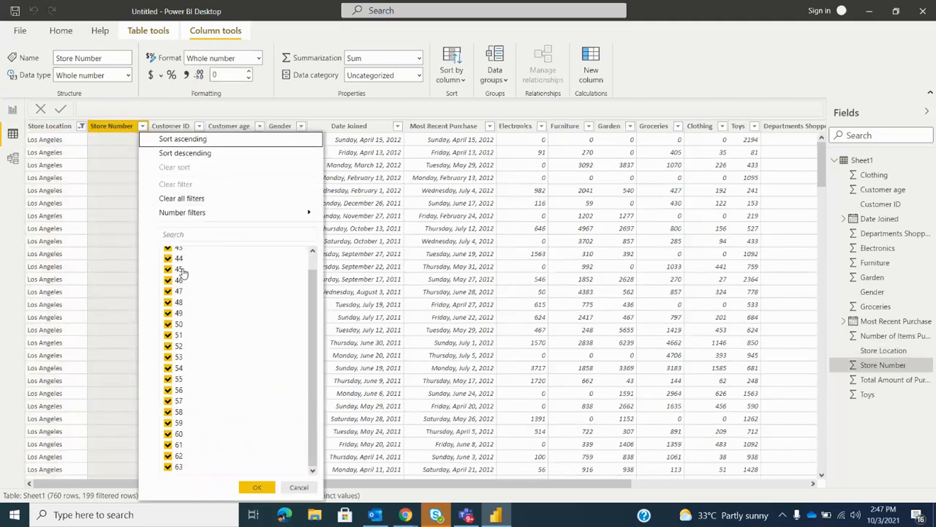
{"action": "left_click", "coordinate": [300, 486]}
Return to the report page and replace the Customer age field with Store Number in the range slicer
{"action": "left_click", "coordinate": [11, 109]}
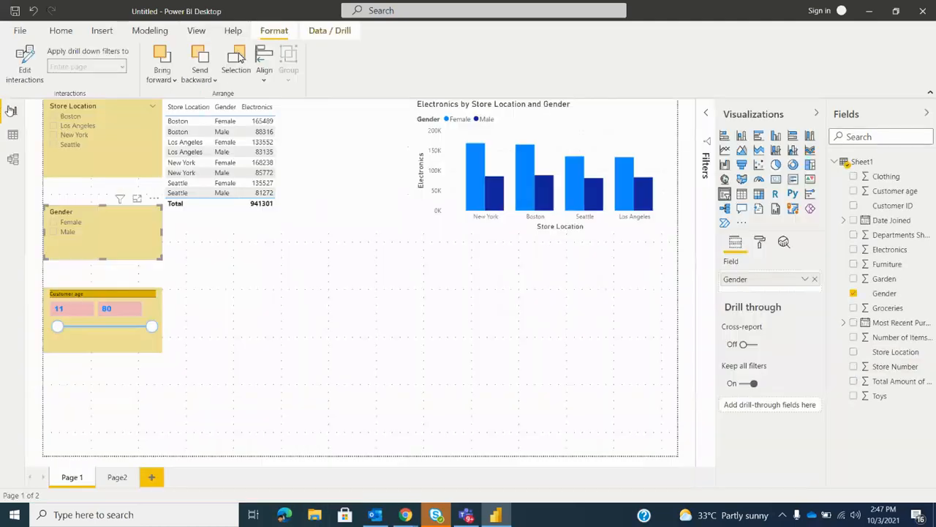
{"action": "left_click", "coordinate": [144, 165]}
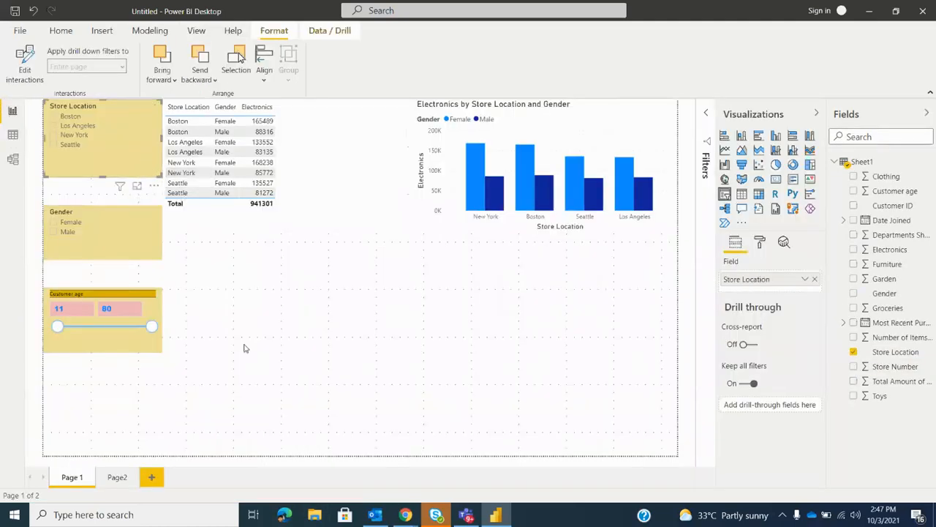
{"action": "left_click", "coordinate": [145, 387]}
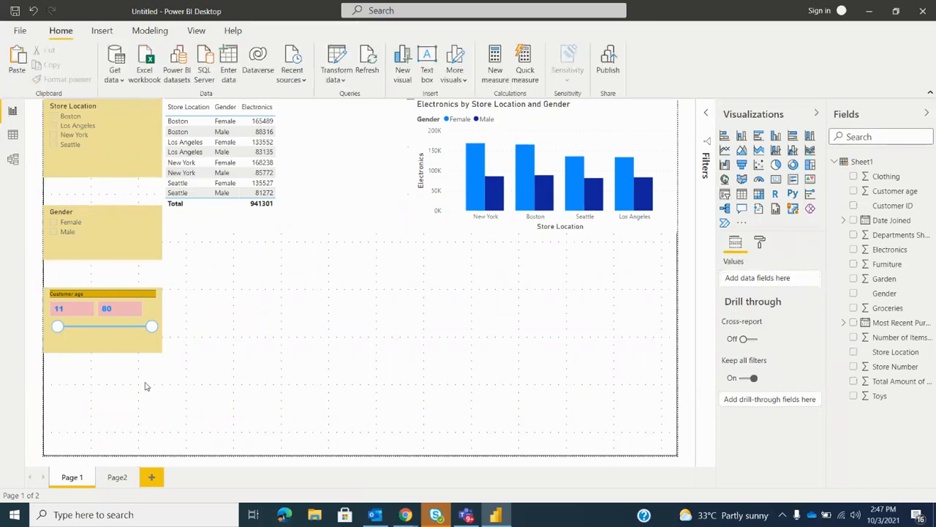
{"action": "left_click", "coordinate": [141, 333]}
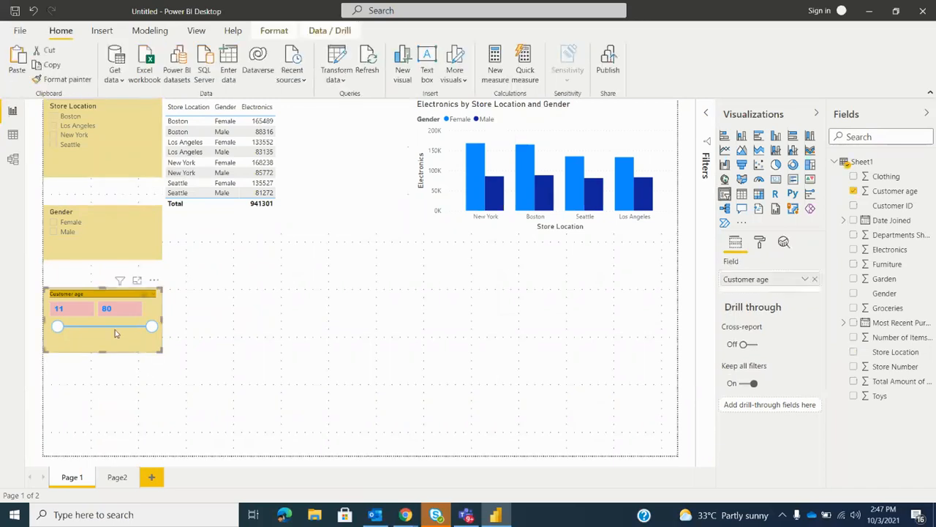
{"action": "left_click", "coordinate": [814, 279]}
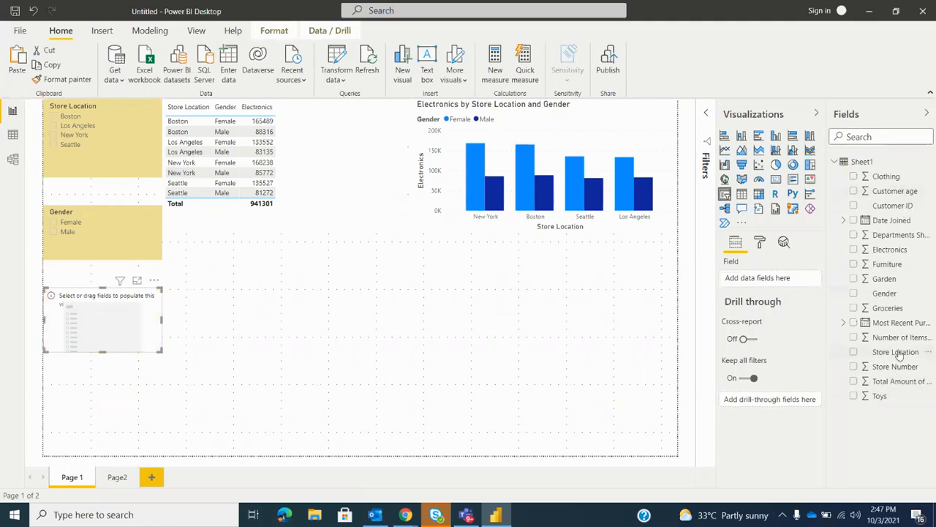
{"action": "left_click_drag", "start_coordinate": [715, 268], "coordinate": [753, 276]}
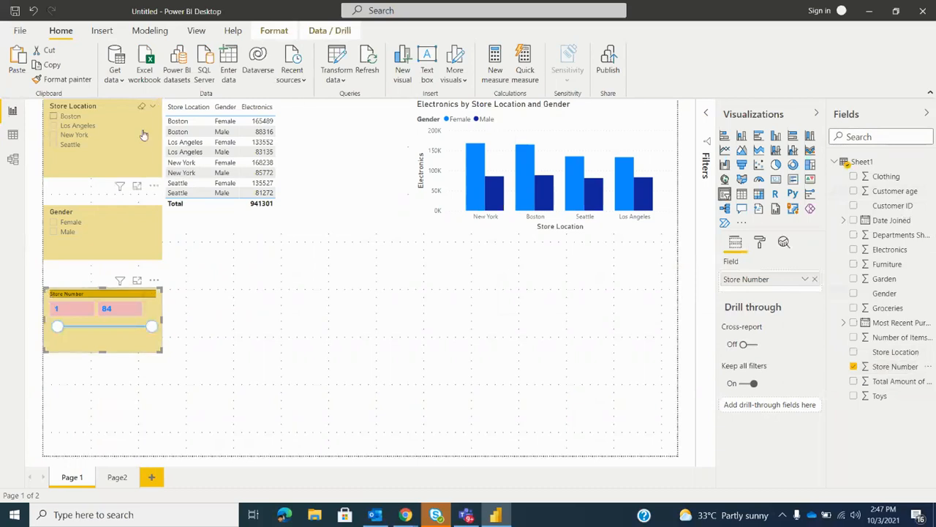
Select Boston in the Store Location slicer and check the range in the Store Number slicer
{"action": "left_click", "coordinate": [55, 118]}
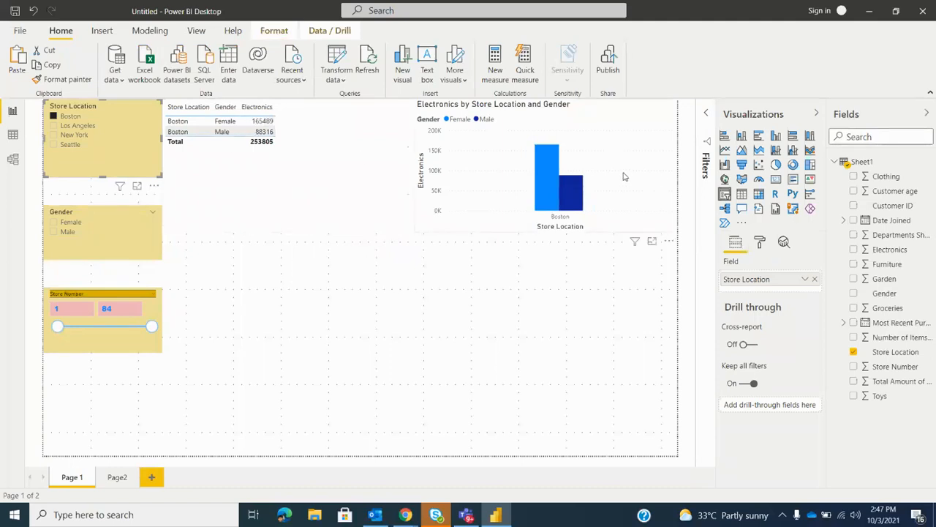
{"action": "left_click", "coordinate": [72, 310]}
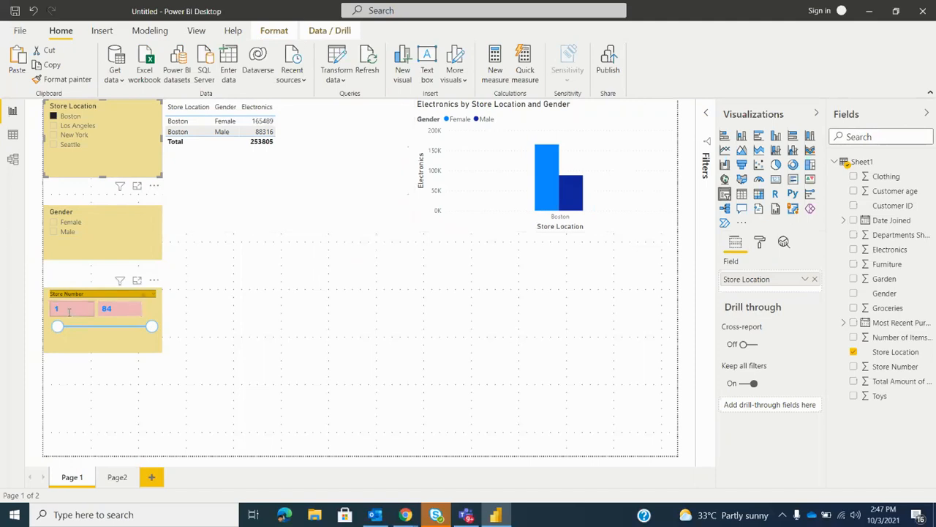
{"action": "left_click", "coordinate": [120, 313]}
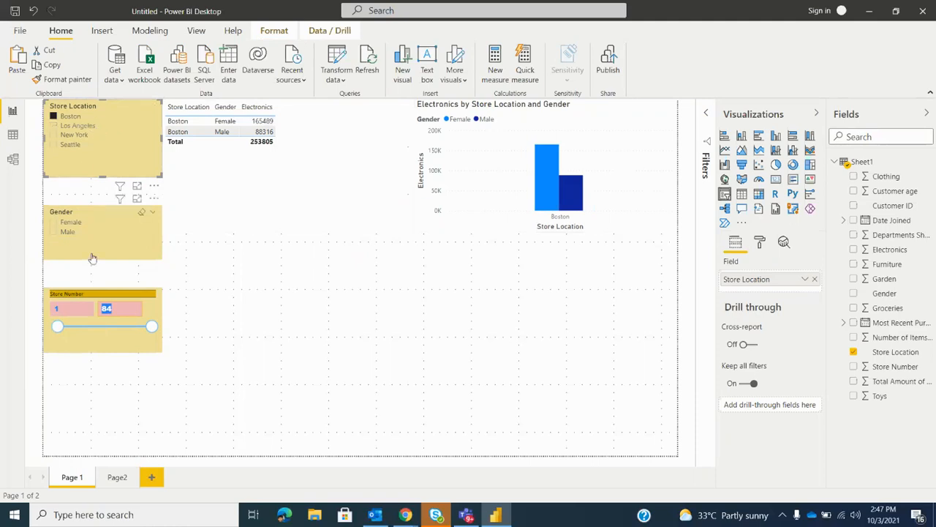
{"action": "left_click", "coordinate": [82, 349]}
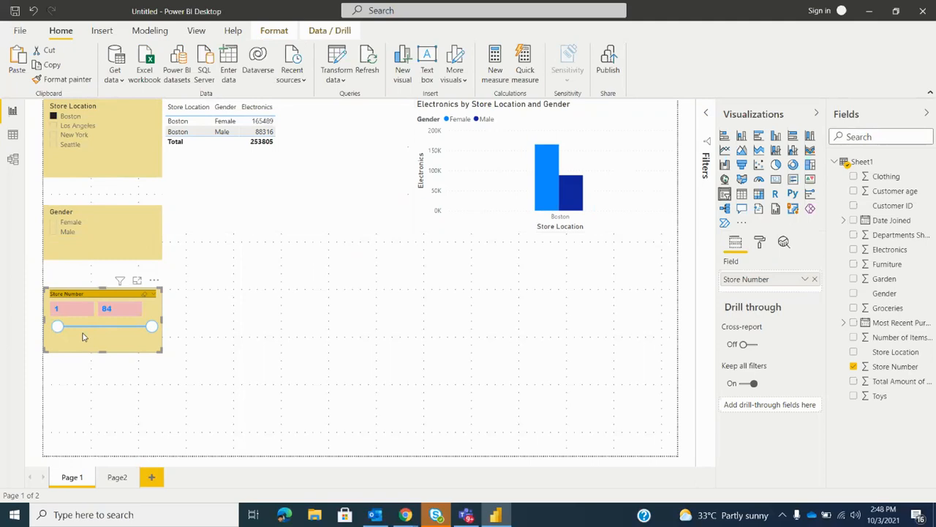
Switch the Store Location slicer from Boston to Los Angeles and compare the Store Number slicer's range with the data table
{"action": "left_click", "coordinate": [53, 117]}
{"action": "left_click", "coordinate": [53, 125]}
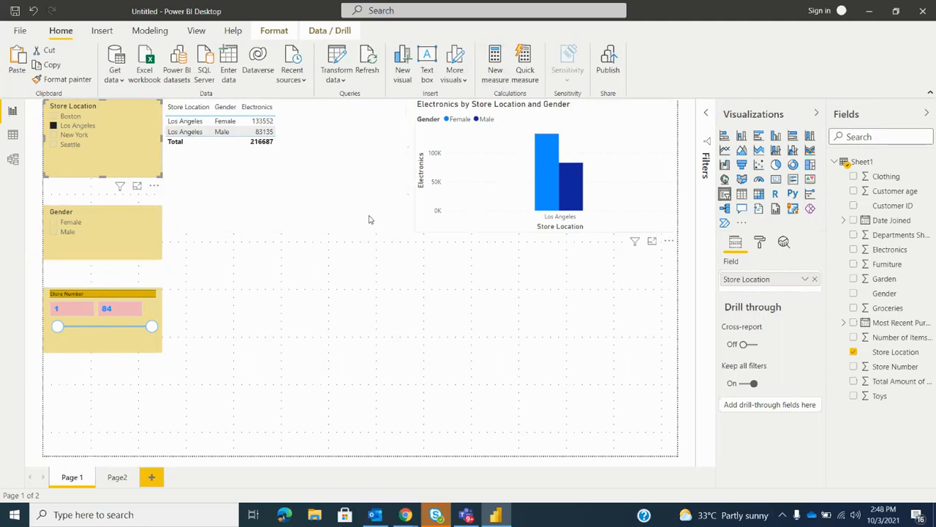
{"action": "left_click", "coordinate": [137, 312]}
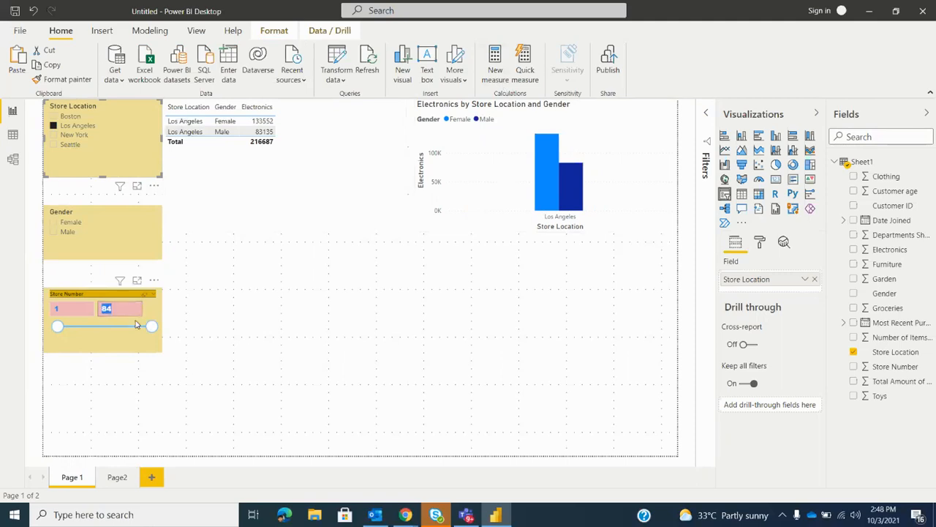
{"action": "left_click", "coordinate": [15, 135]}
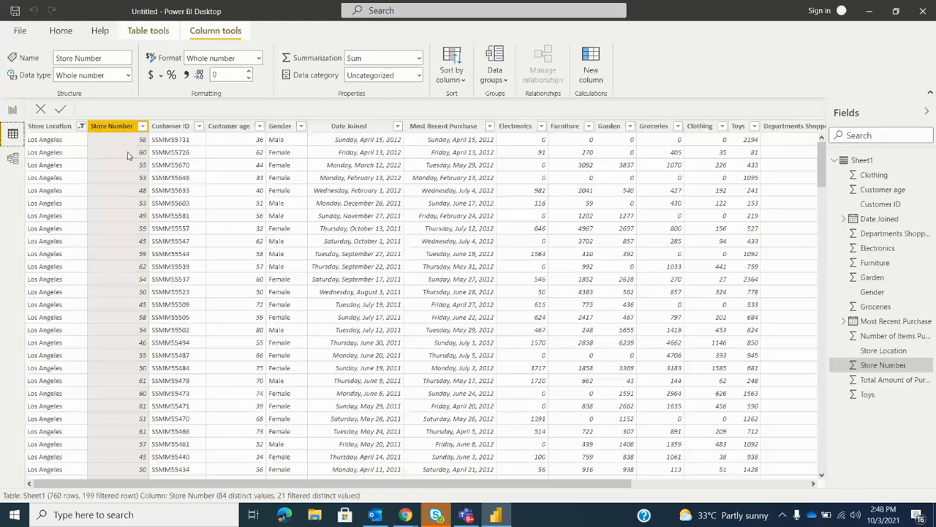
{"action": "left_click", "coordinate": [13, 112]}
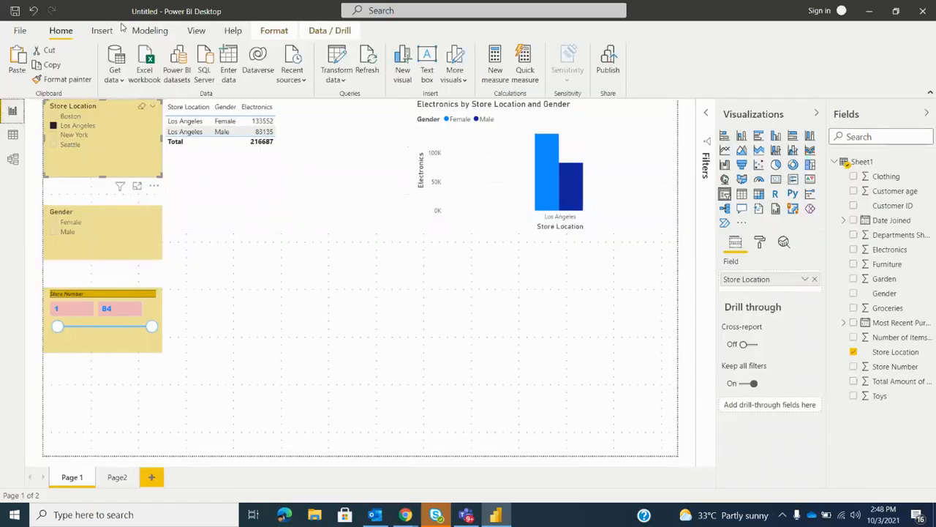
Set the Store Location slicer to filter the Store Number slicer and end interaction editing
{"action": "left_click", "coordinate": [274, 31]}
{"action": "left_click", "coordinate": [25, 65]}
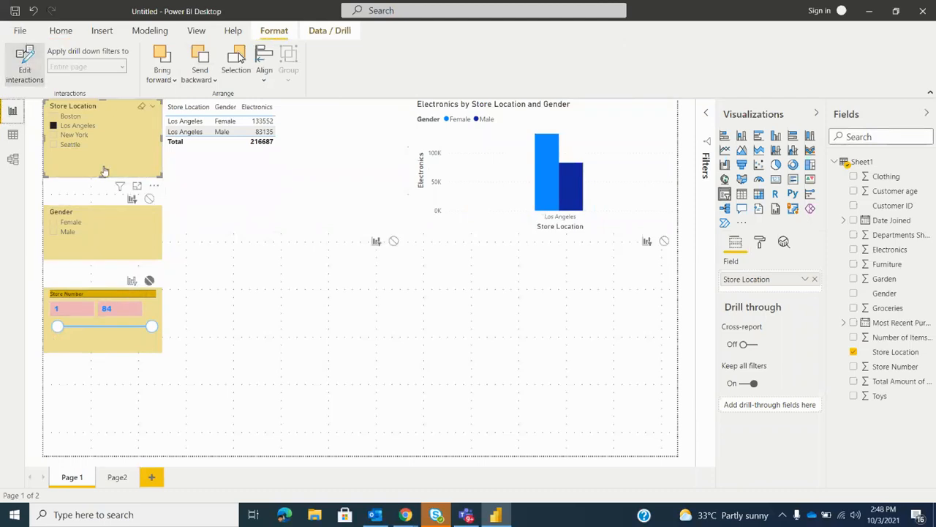
{"action": "left_click", "coordinate": [131, 281]}
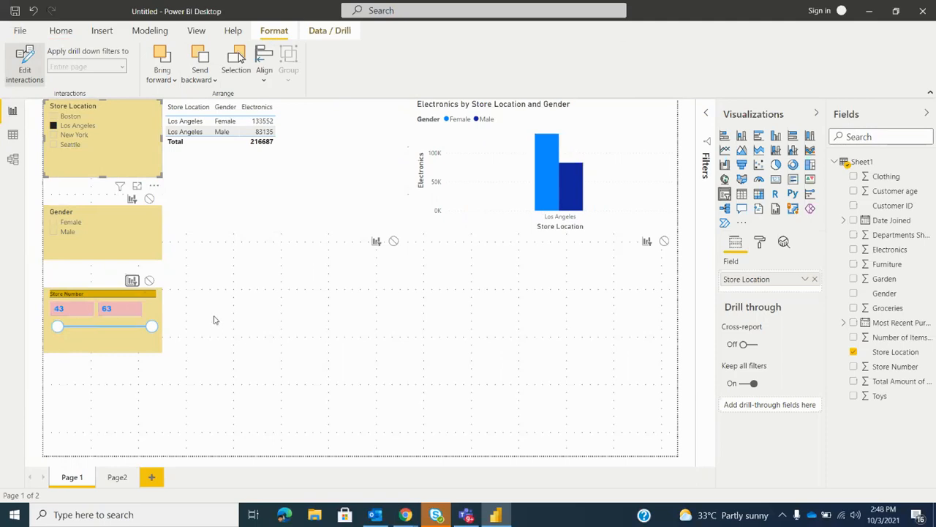
{"action": "left_click", "coordinate": [25, 66]}
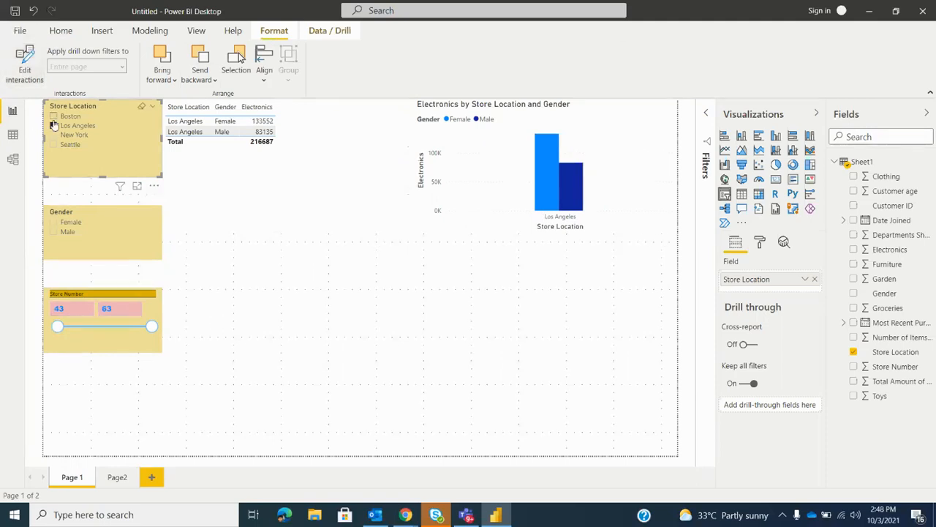
Test the Store Location slicer with Boston and Seattle, checking the Store Number range for each
{"action": "left_click", "coordinate": [53, 125]}
{"action": "left_click", "coordinate": [53, 115]}
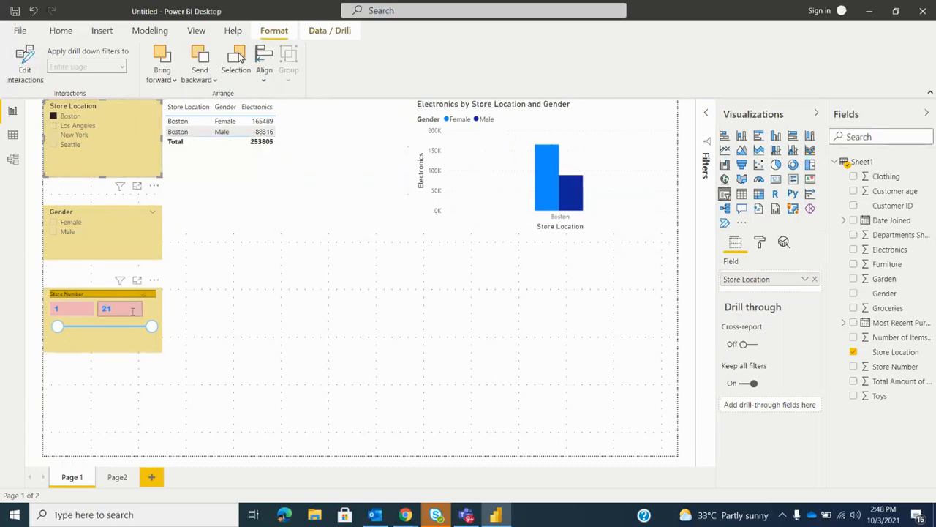
{"action": "left_click", "coordinate": [53, 116]}
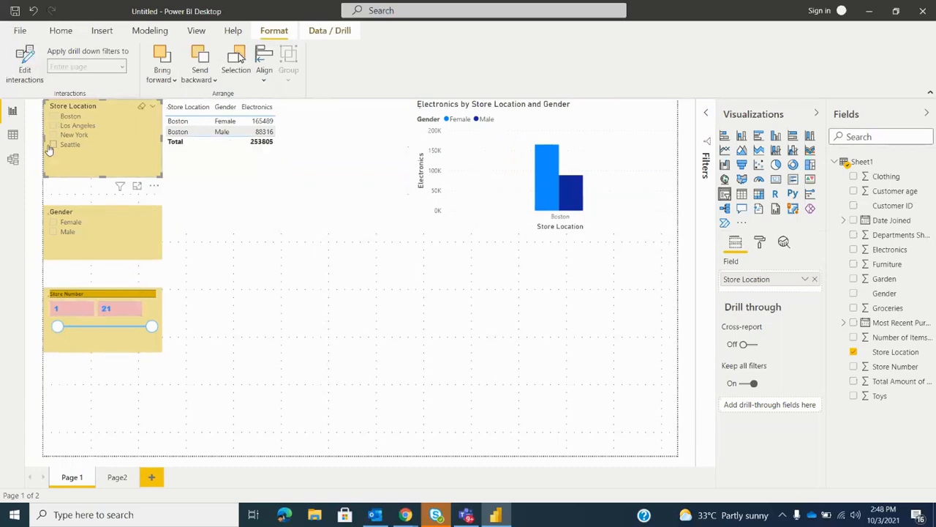
{"action": "left_click", "coordinate": [53, 144]}
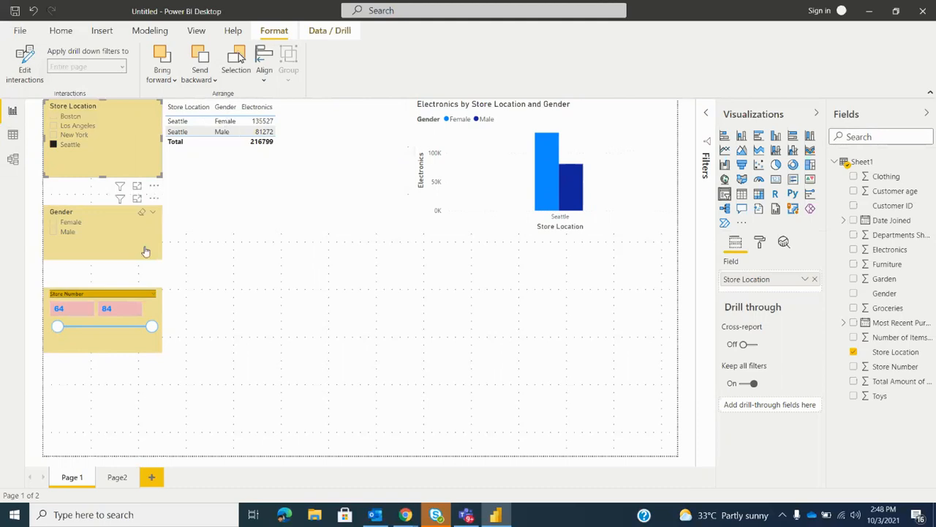
Move the Electronics table directly below the column chart
{"action": "left_click", "coordinate": [93, 348]}
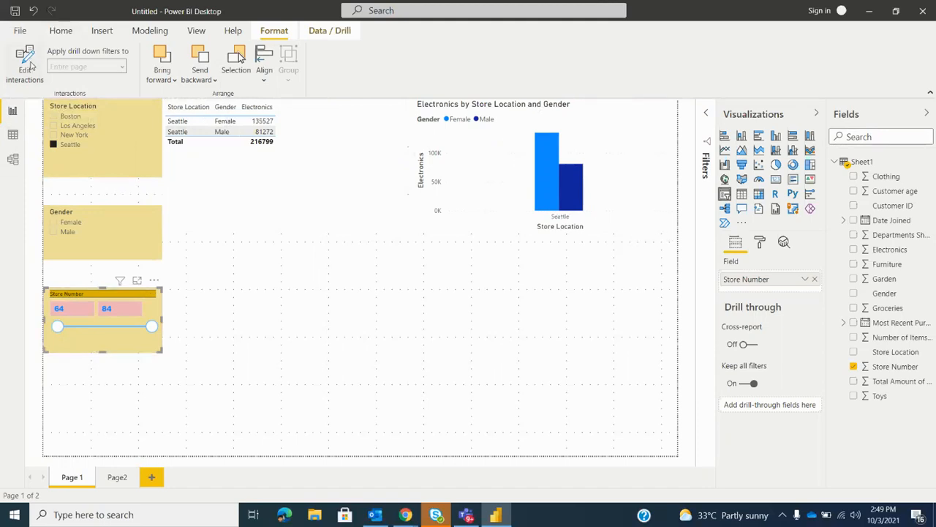
{"action": "left_click", "coordinate": [492, 173]}
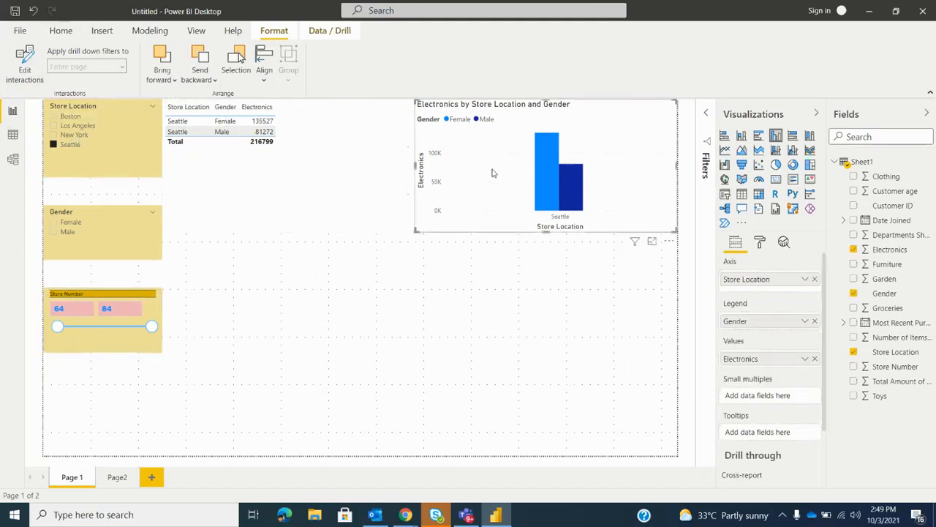
{"action": "left_click_drag", "start_coordinate": [329, 164], "coordinate": [583, 320]}
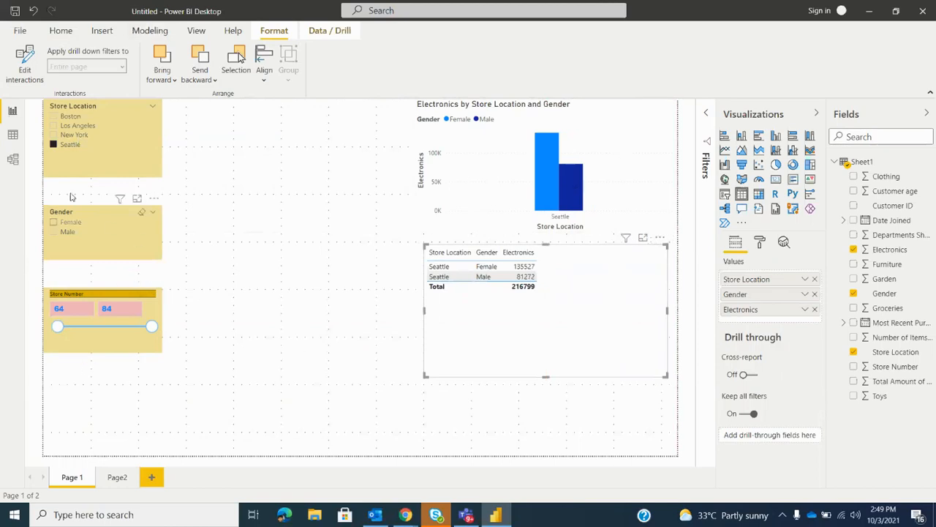
Clear the Seattle selection and cross-filter the table by New York's Female column in the chart
{"action": "left_click", "coordinate": [55, 147]}
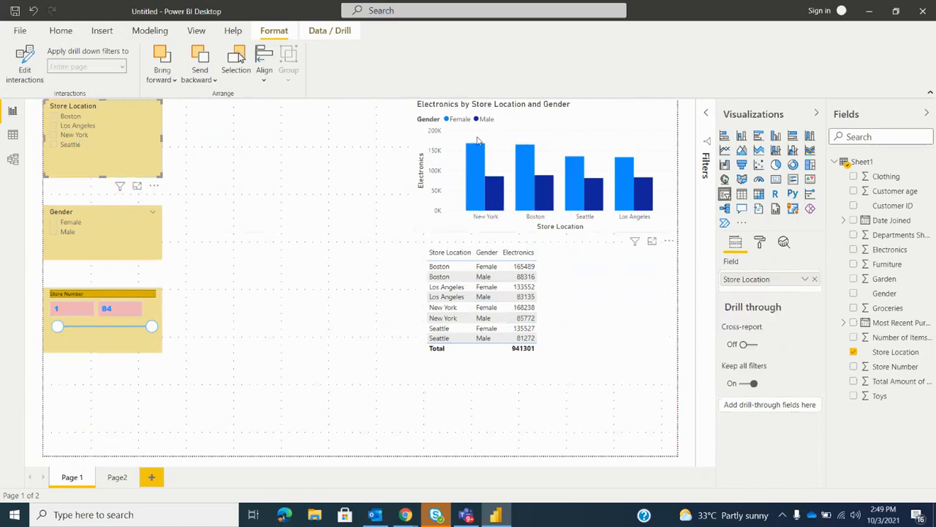
{"action": "left_click", "coordinate": [473, 162]}
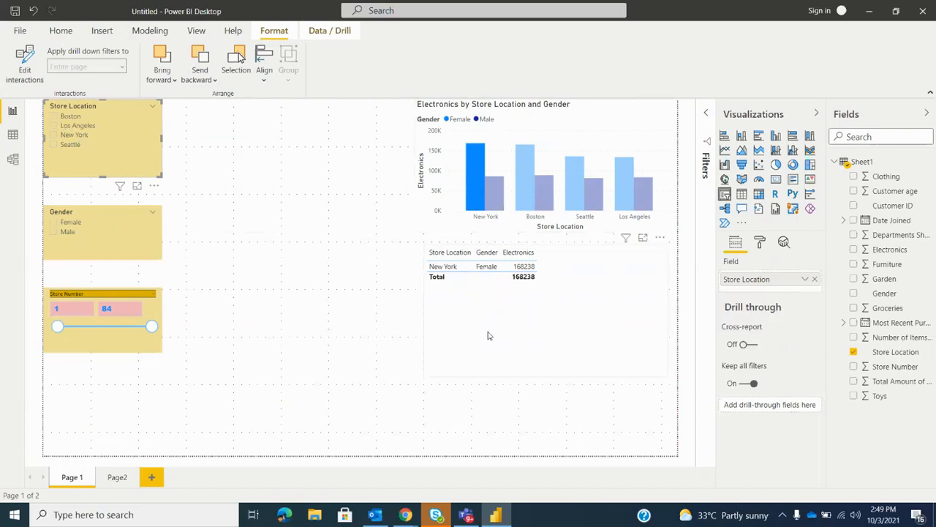
Cross-filter the table by New York's Male column in the chart and clear the selection again
{"action": "left_click", "coordinate": [497, 191]}
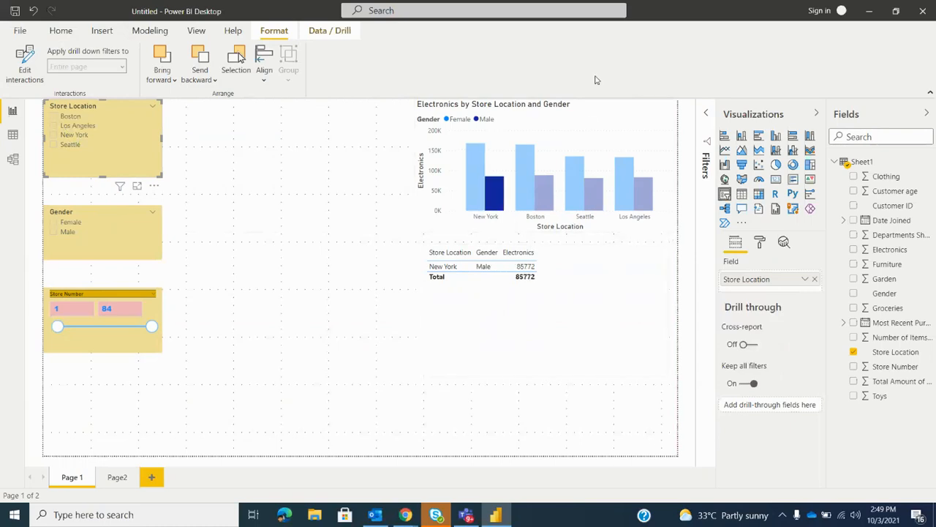
{"action": "left_click", "coordinate": [575, 131]}
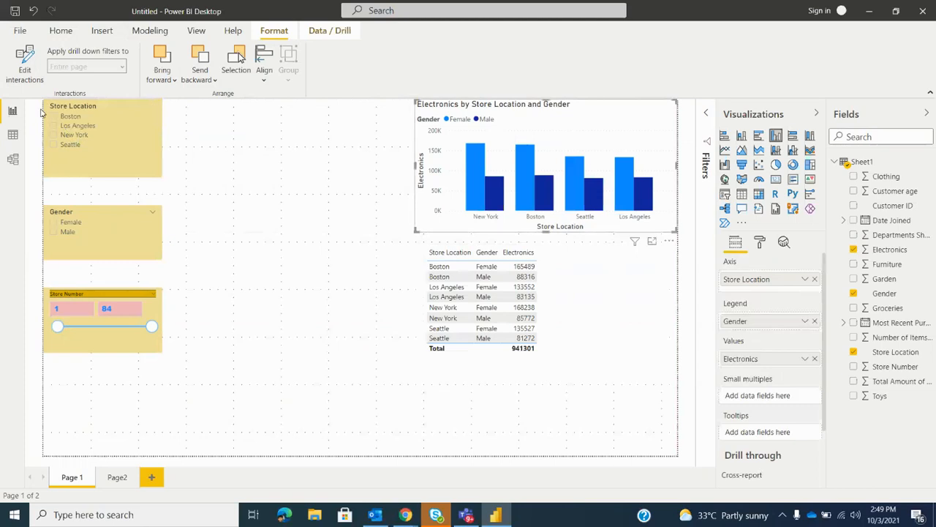
Turn on interaction editing and move the Electronics table lower, leaving a gap beneath the column chart
{"action": "left_click", "coordinate": [15, 70]}
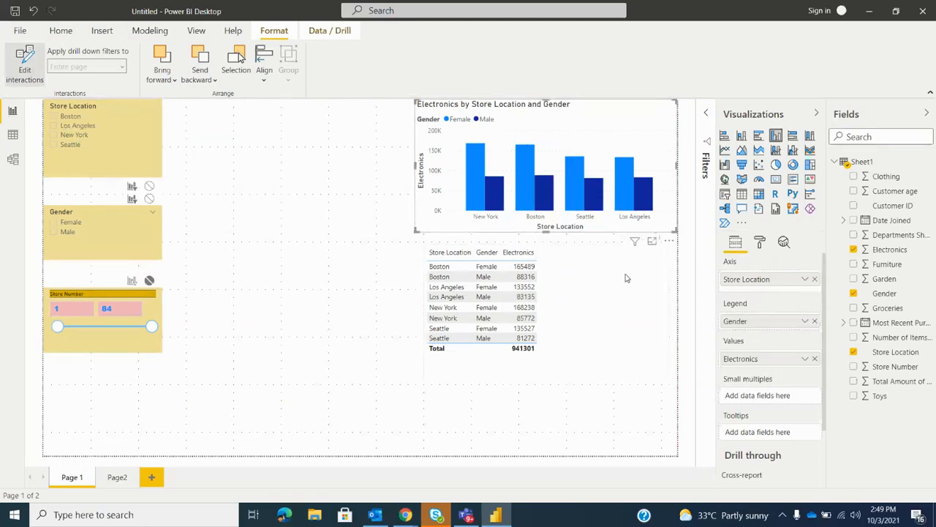
{"action": "left_click_drag", "start_coordinate": [622, 311], "coordinate": [638, 336]}
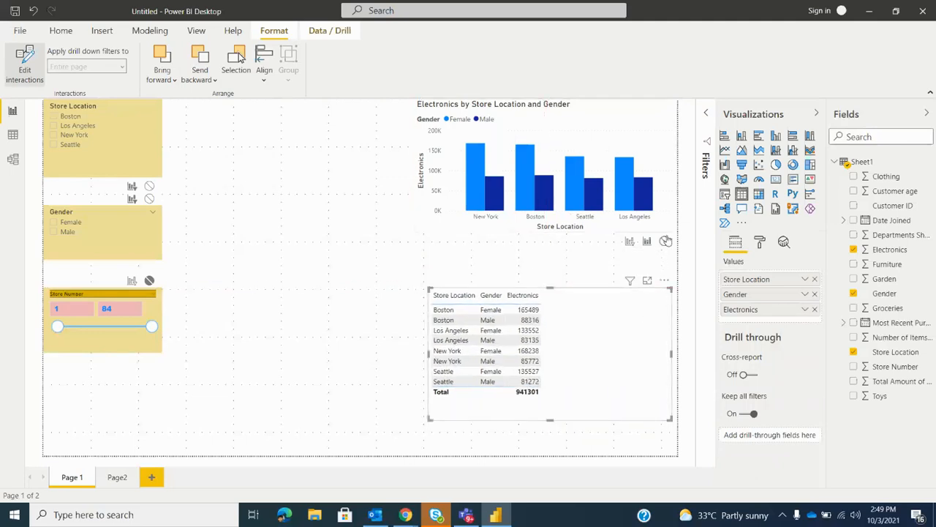
Try the table's none and highlight interactions on the column chart, and select New York's Male column
{"action": "left_click", "coordinate": [664, 242]}
{"action": "left_click", "coordinate": [647, 241]}
{"action": "left_click", "coordinate": [501, 205]}
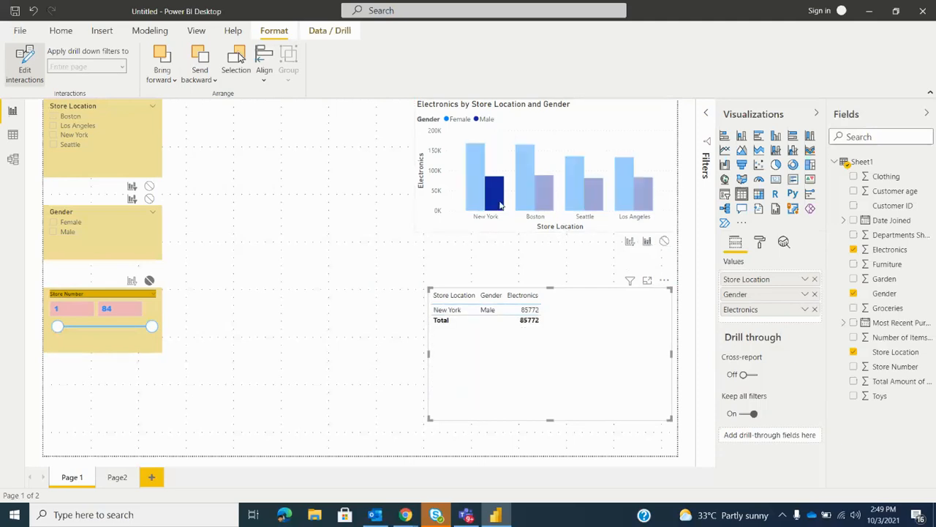
Set the table to have no effect on the column chart, and clear the chart's New York Male selection
{"action": "left_click", "coordinate": [664, 240]}
{"action": "left_click", "coordinate": [237, 310]}
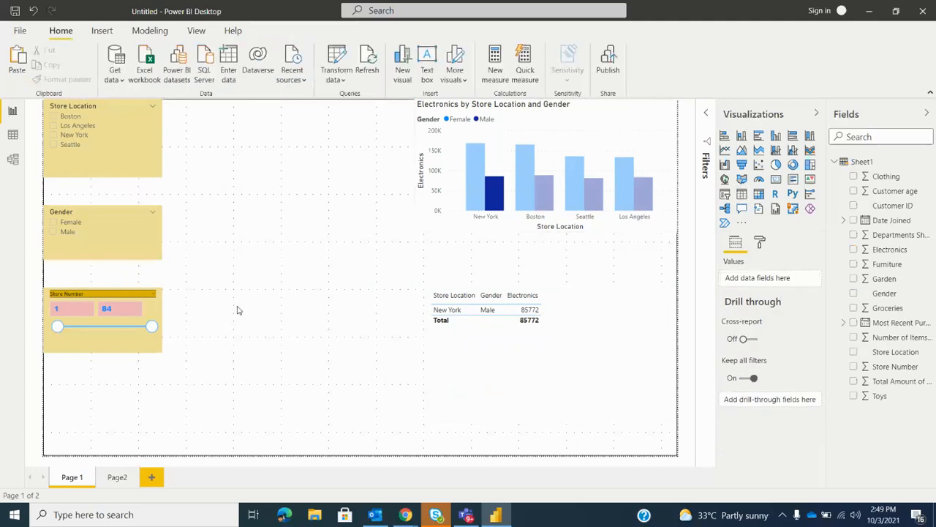
{"action": "left_click", "coordinate": [635, 136]}
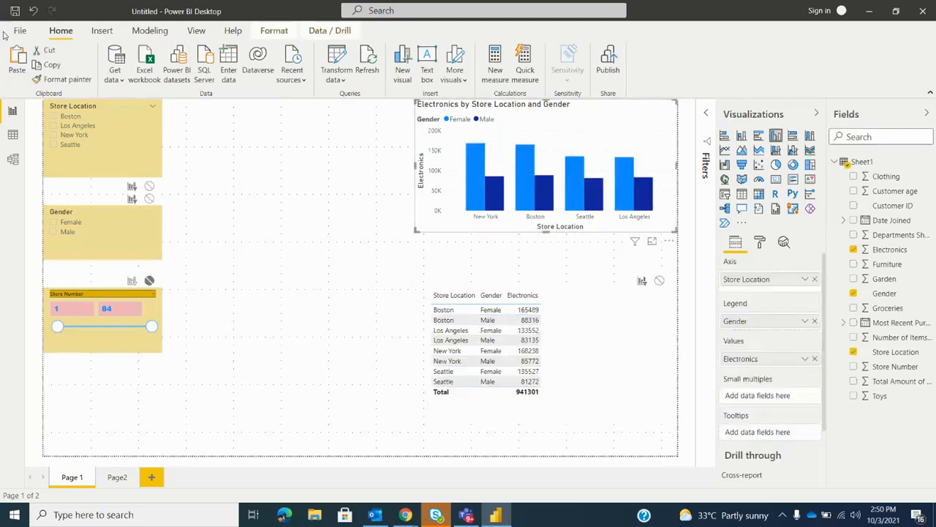
Expand the filters for the column chart and review those at visual, page and all-pages level
{"action": "left_click", "coordinate": [257, 31]}
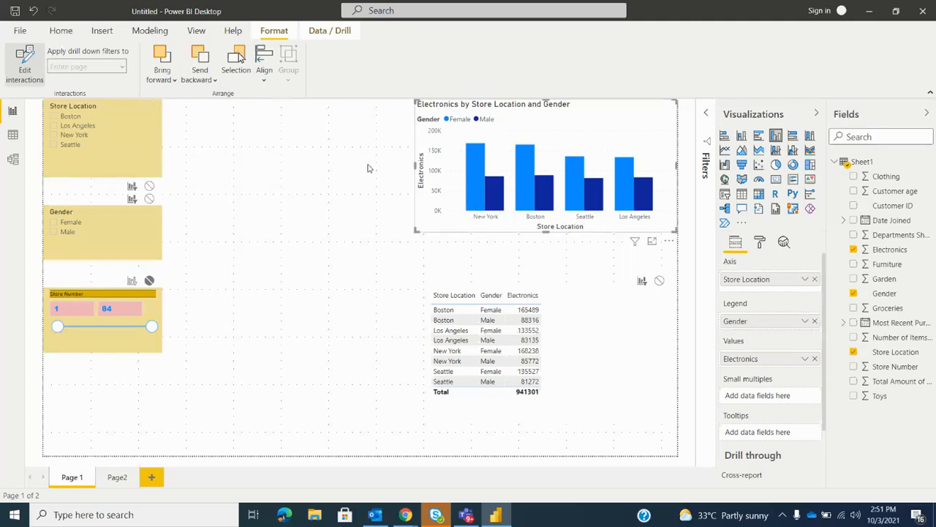
{"action": "left_click", "coordinate": [706, 115]}
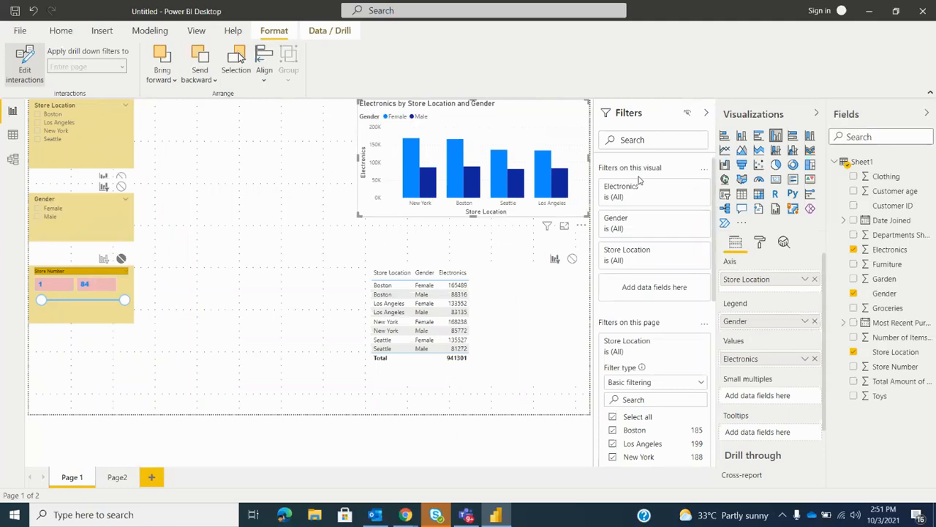
{"action": "scroll", "coordinate": [629, 205], "scroll_direction": "down", "scroll_amount": 3}
{"action": "scroll", "coordinate": [625, 216], "scroll_direction": "down", "scroll_amount": 3}
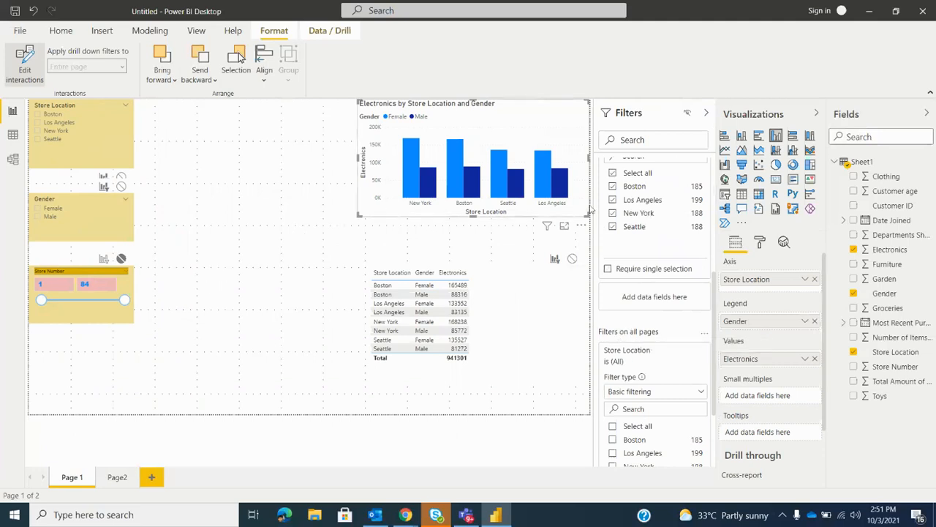
{"action": "scroll", "coordinate": [647, 302], "scroll_direction": "up", "scroll_amount": 4}
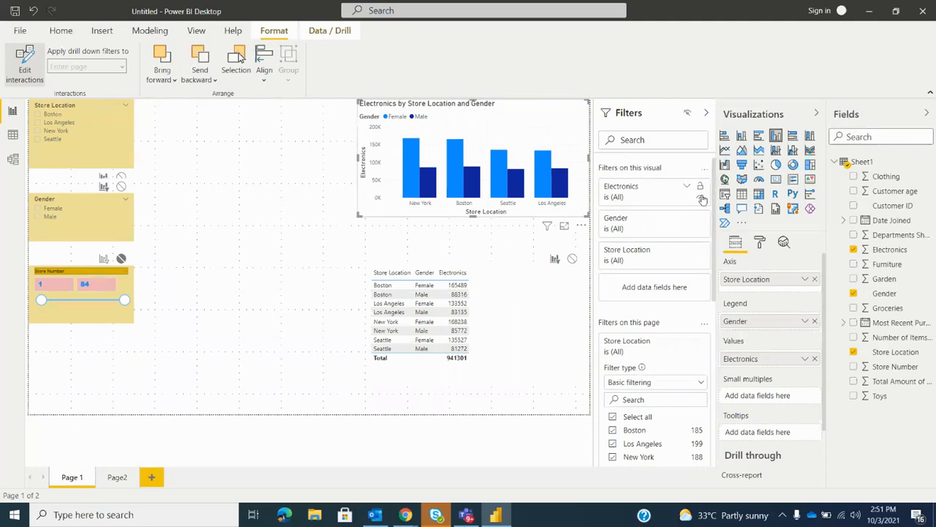
Toggle the report readers' visibility of the filters twice, deselect the chart and show the report view options
{"action": "left_click", "coordinate": [689, 117]}
{"action": "left_click", "coordinate": [689, 116]}
{"action": "left_click", "coordinate": [69, 257]}
{"action": "left_click", "coordinate": [202, 31]}
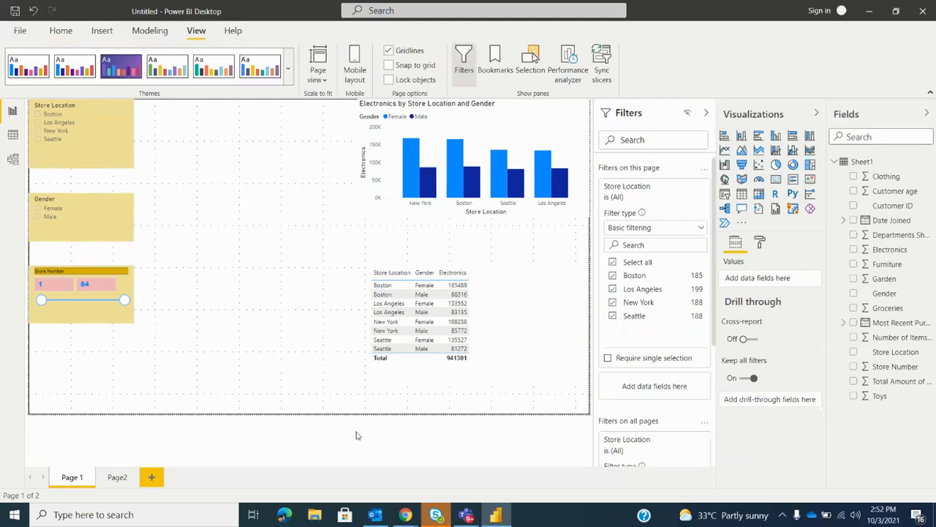
Switch to the Zoom meeting in Chrome to check the participants, and return to Power BI Desktop
{"action": "mouse_move", "coordinate": [405, 514]}
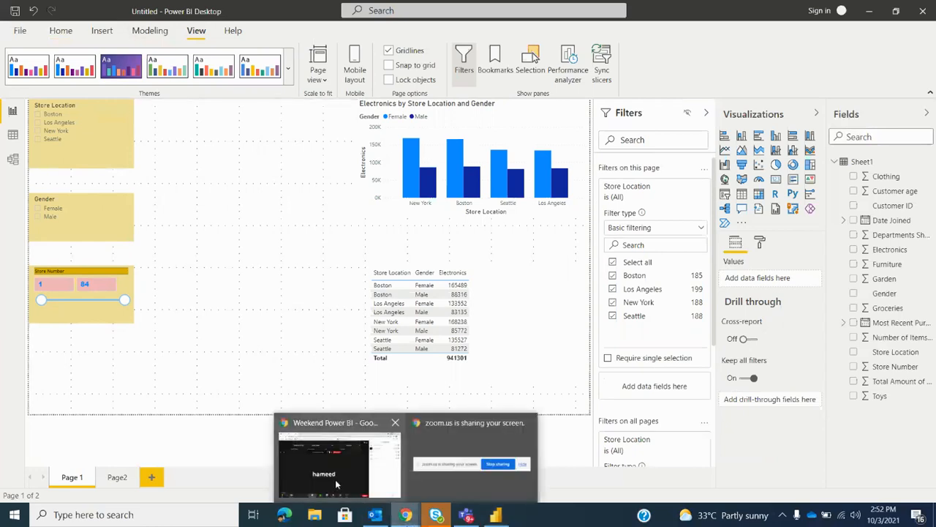
{"action": "left_click", "coordinate": [335, 479]}
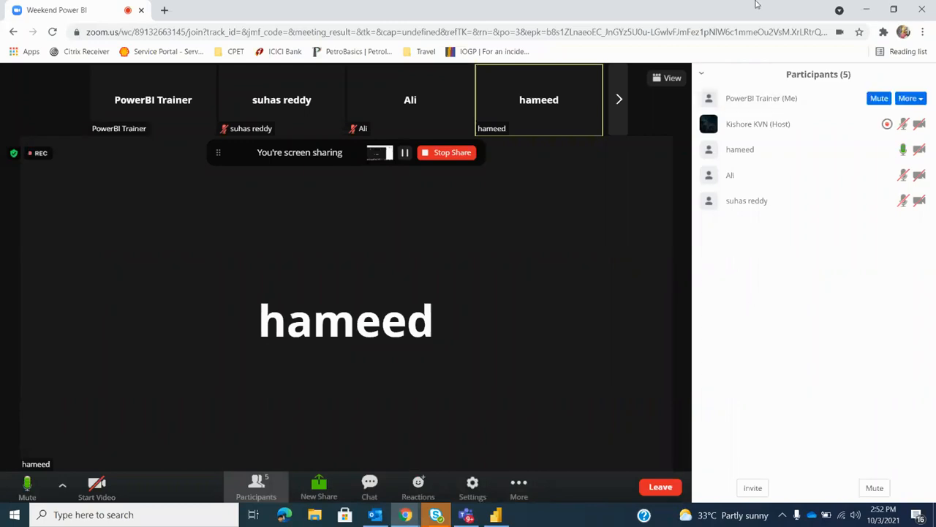
{"action": "left_click", "coordinate": [866, 7]}
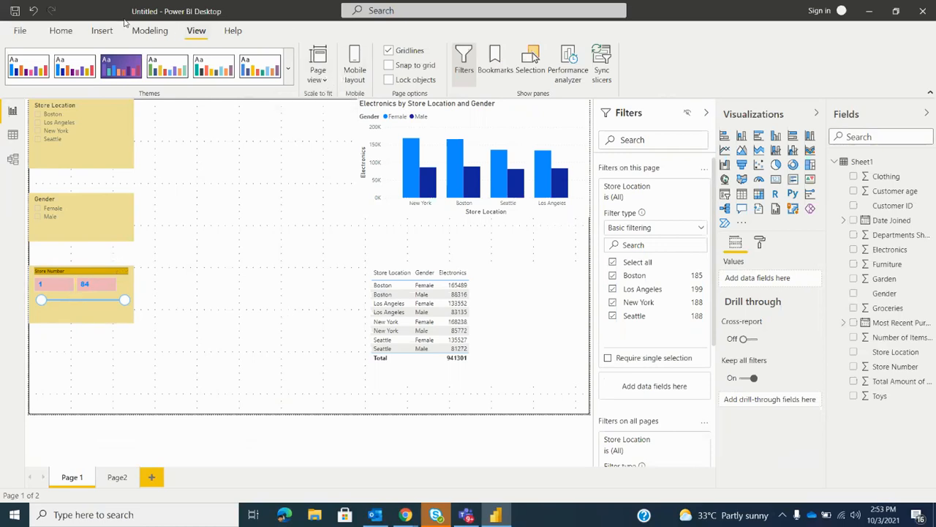
Show the report's main commands and switch to the Chrome window with the Weekend Power BI meeting
{"action": "left_click", "coordinate": [61, 30]}
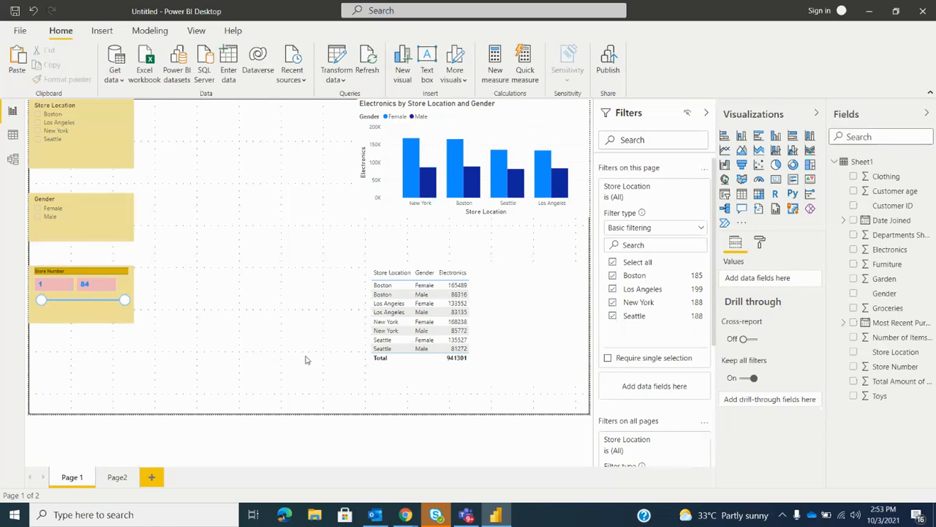
{"action": "mouse_move", "coordinate": [405, 514]}
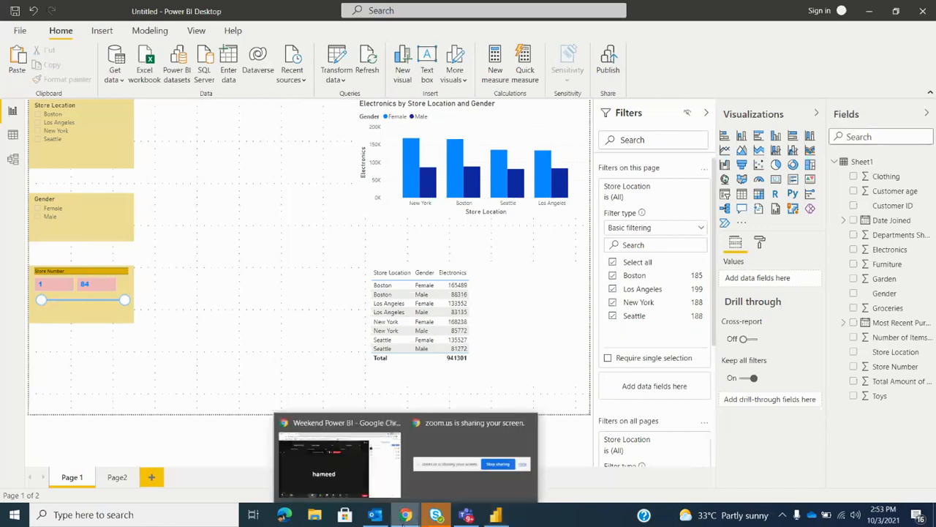
{"action": "left_click", "coordinate": [295, 470]}
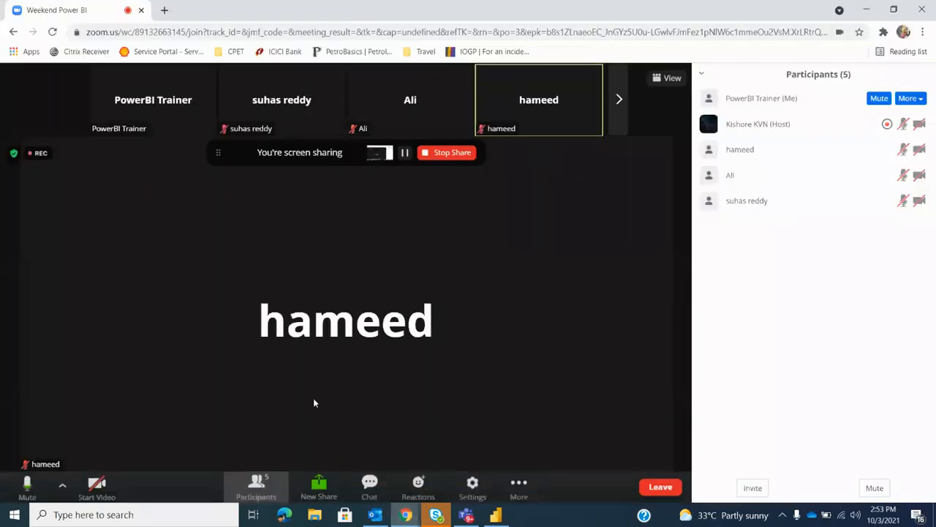
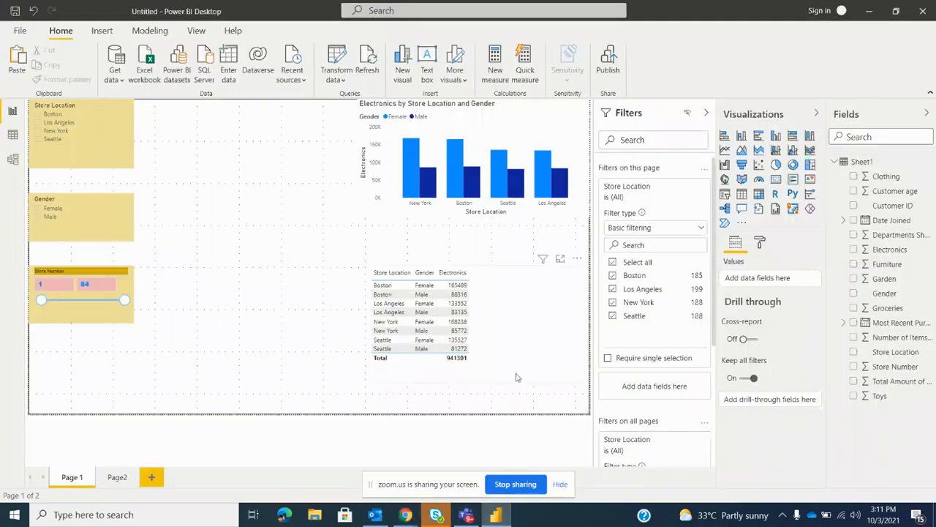
Move the Store Location, Gender and Store Number slicers further down the page, keeping them stacked in the same column
{"action": "left_click", "coordinate": [80, 153]}
{"action": "left_click_drag", "start_coordinate": [79, 157], "coordinate": [79, 166]}
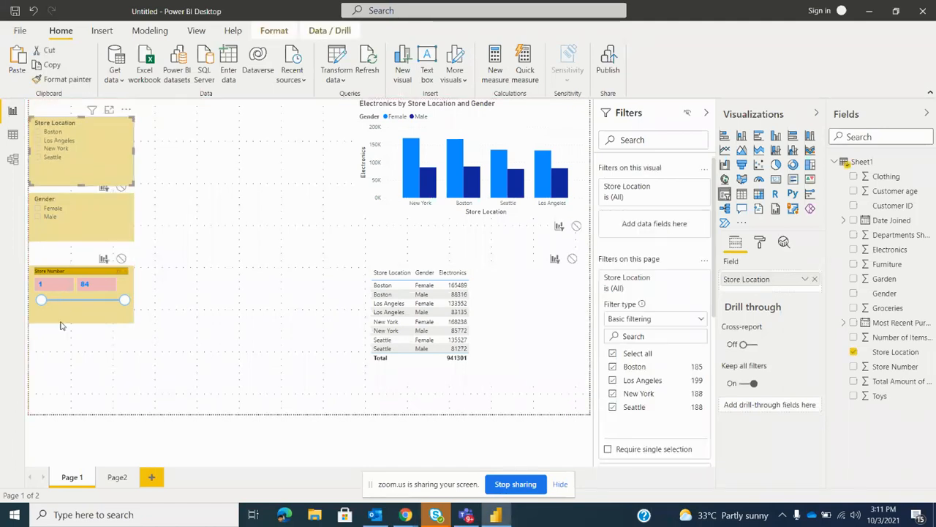
{"action": "left_click_drag", "start_coordinate": [61, 326], "coordinate": [61, 402]}
{"action": "left_click_drag", "start_coordinate": [70, 217], "coordinate": [71, 287]}
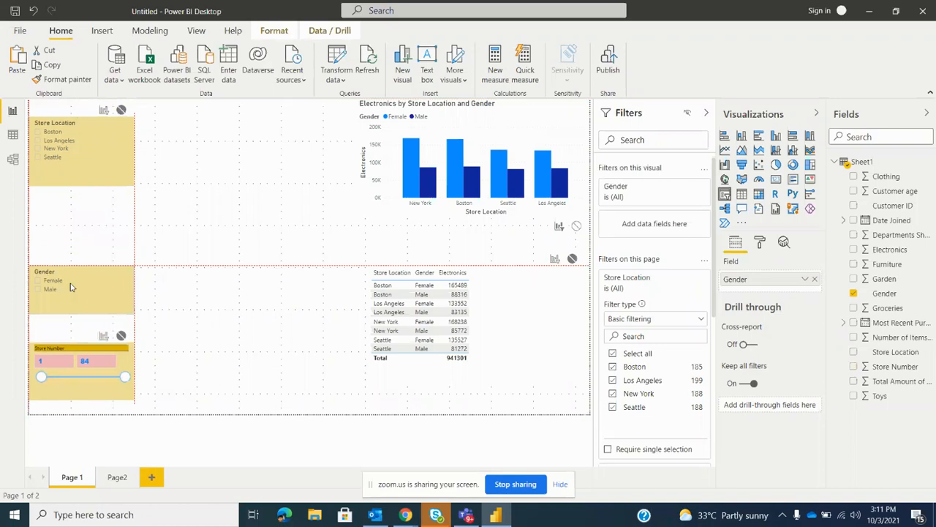
{"action": "left_click_drag", "start_coordinate": [79, 150], "coordinate": [79, 209]}
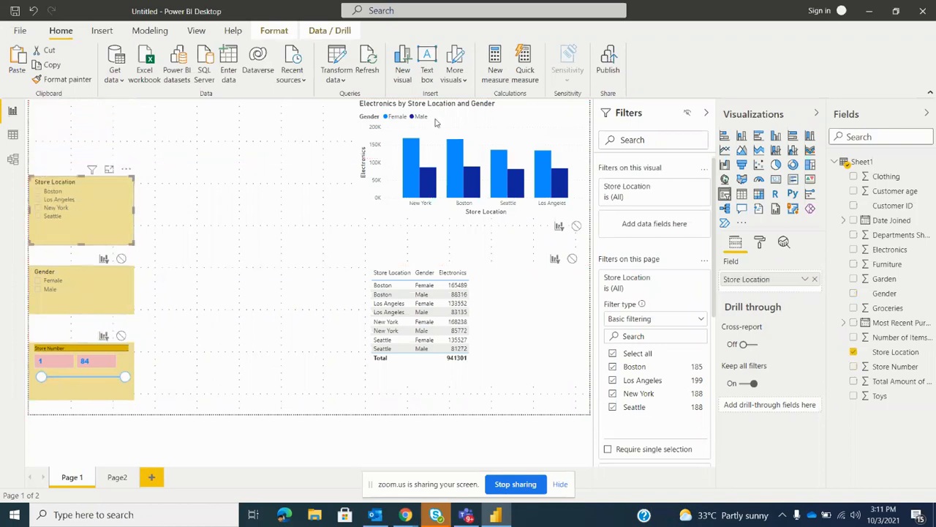
Move the Electronics column chart beside the slicers and place the table directly below the chart
{"action": "left_click_drag", "start_coordinate": [495, 127], "coordinate": [343, 208]}
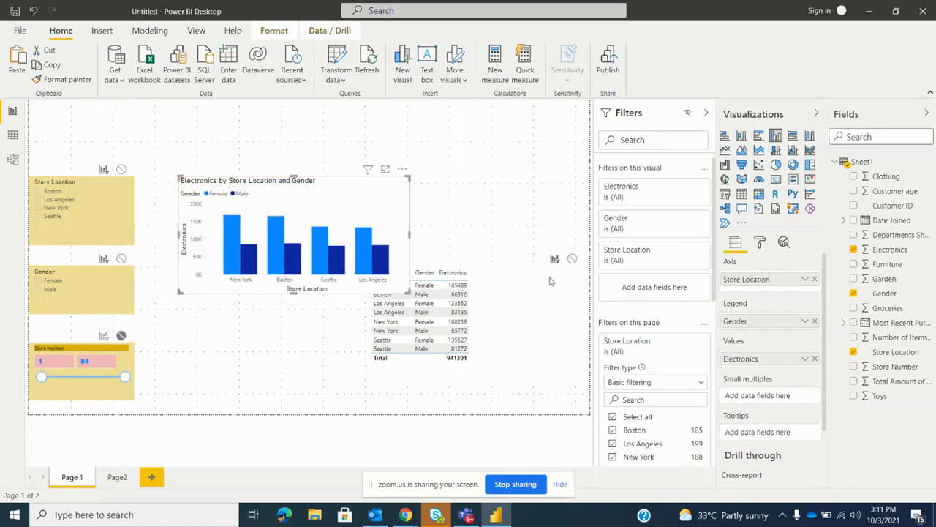
{"action": "left_click_drag", "start_coordinate": [451, 369], "coordinate": [331, 383]}
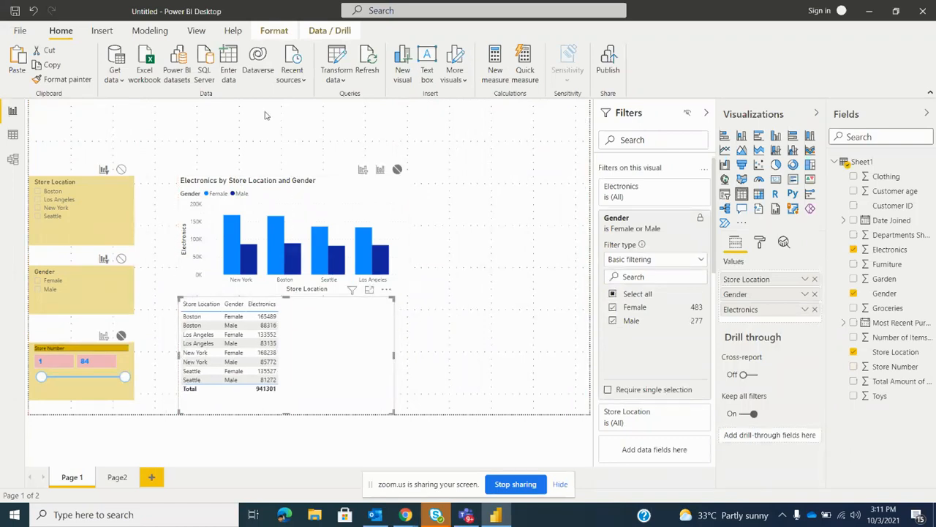
{"action": "left_click", "coordinate": [190, 155]}
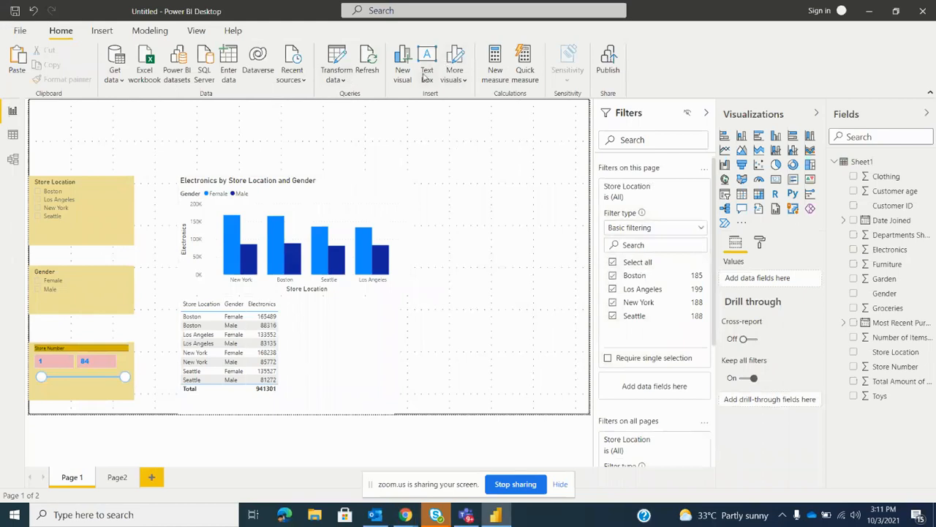
Insert a text box spanning the full width of the page as a narrow header and enter "Sales Report"
{"action": "left_click_drag", "start_coordinate": [141, 174], "coordinate": [584, 173]}
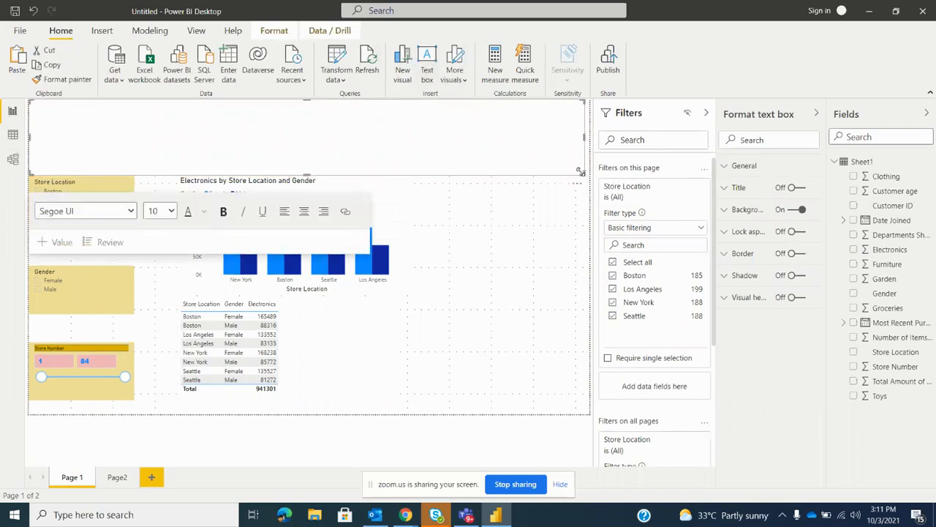
{"action": "left_click_drag", "start_coordinate": [579, 171], "coordinate": [575, 136]}
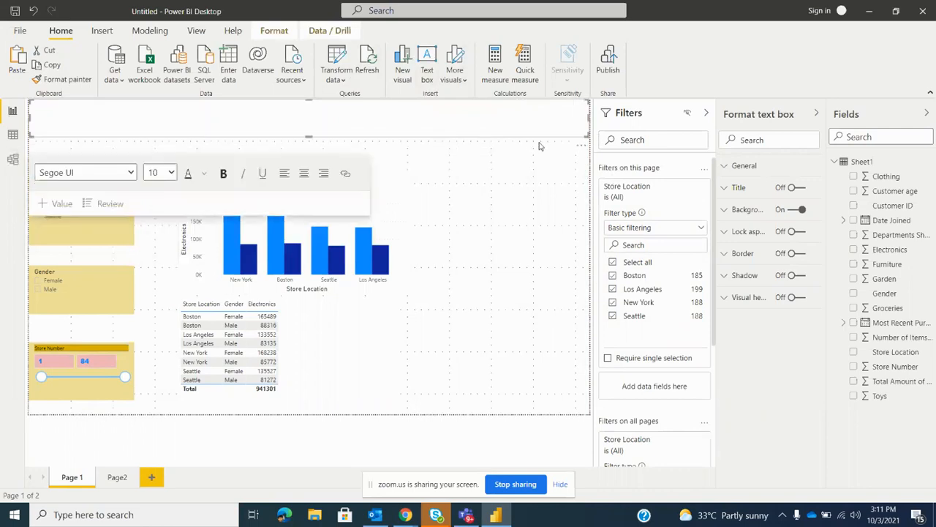
{"action": "left_click", "coordinate": [50, 116]}
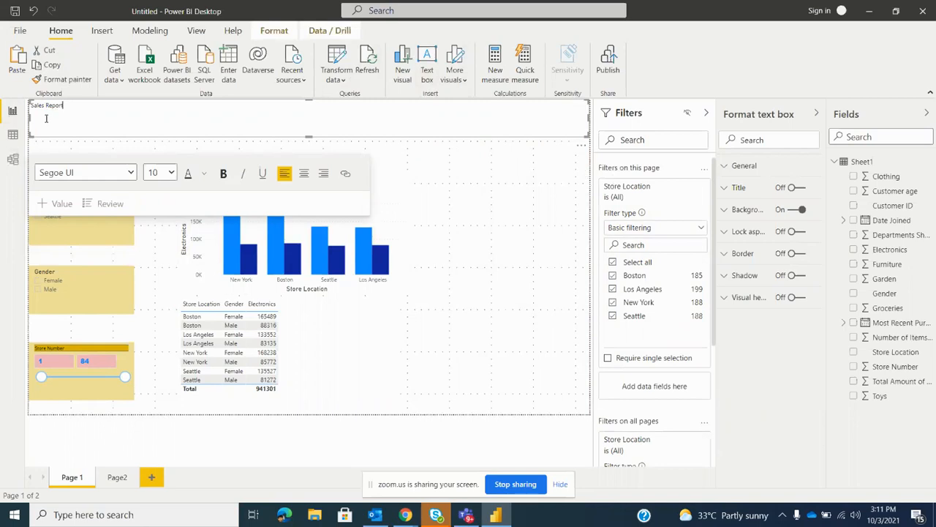
Set the "Sales Report" title's font to Arial Black and centre it in the text box
{"action": "left_click_drag", "start_coordinate": [71, 105], "coordinate": [15, 109]}
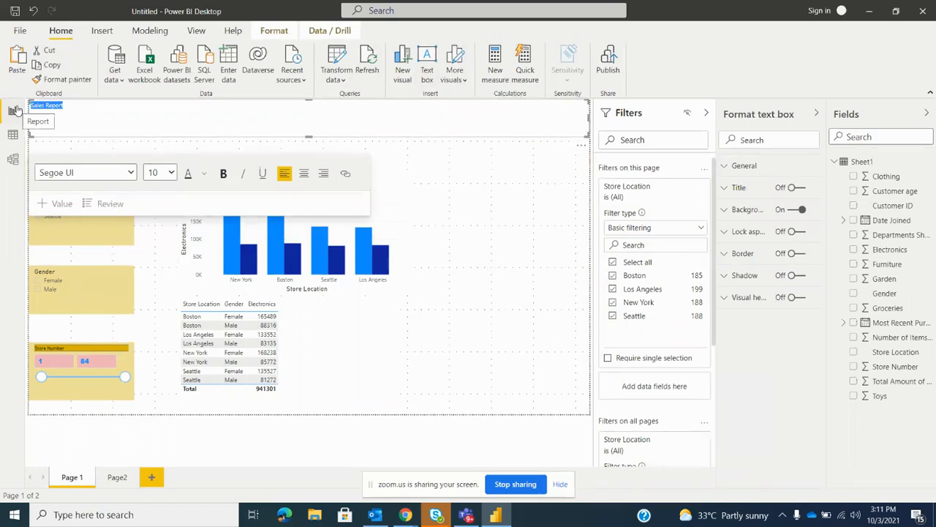
{"action": "left_click", "coordinate": [135, 175]}
{"action": "left_click", "coordinate": [113, 200]}
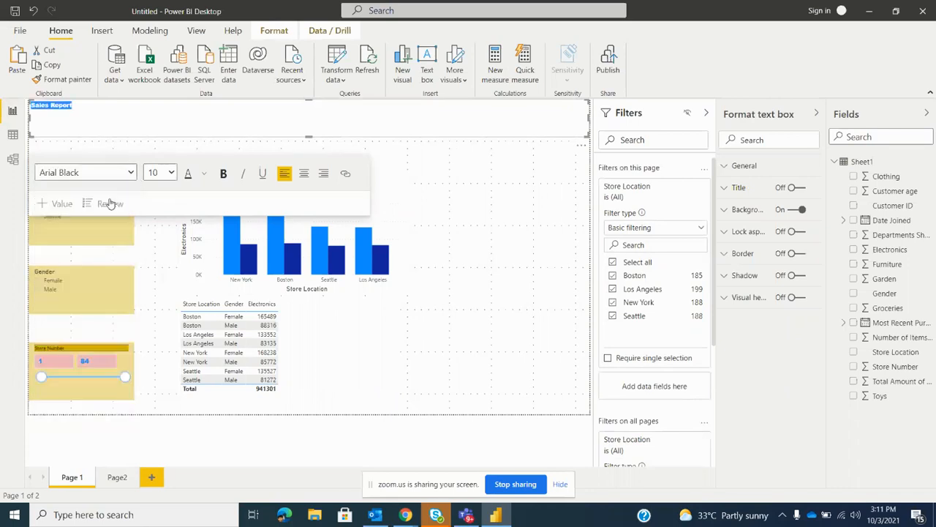
{"action": "left_click", "coordinate": [304, 174]}
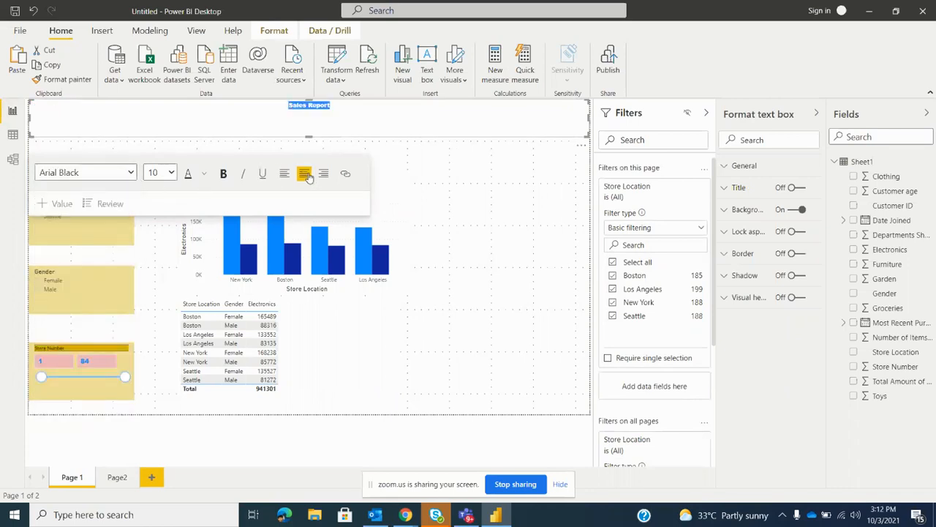
Colour the "Sales Report" title bright blue, set its font size to 28, and deselect the text box
{"action": "left_click", "coordinate": [204, 174]}
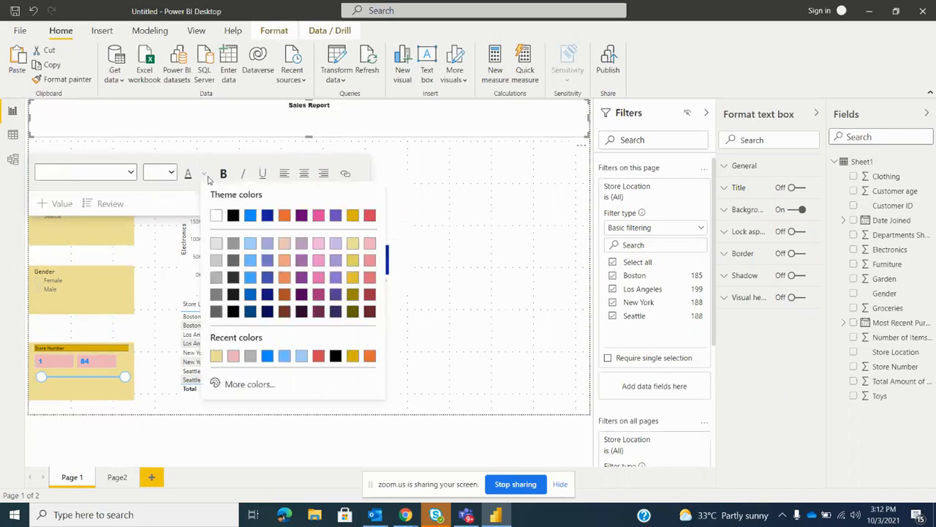
{"action": "left_click", "coordinate": [250, 215]}
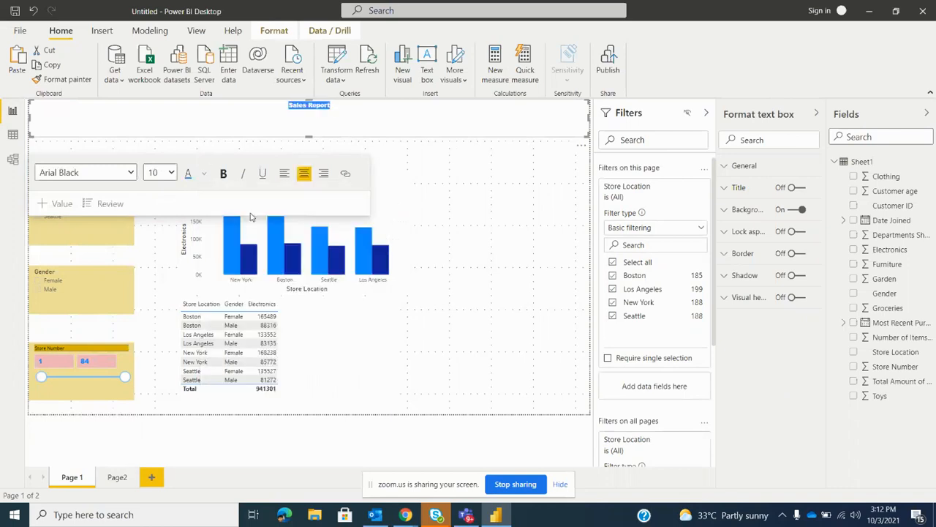
{"action": "left_click", "coordinate": [162, 173]}
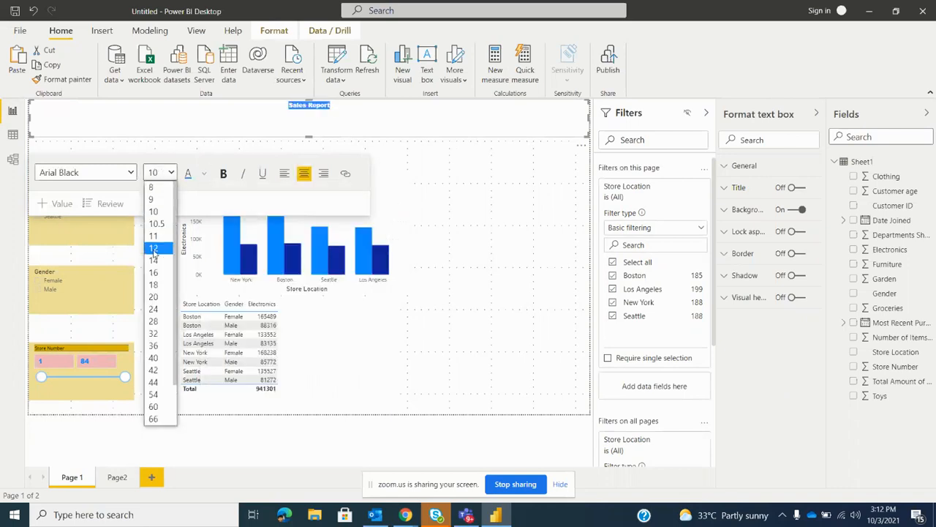
{"action": "left_click", "coordinate": [152, 322]}
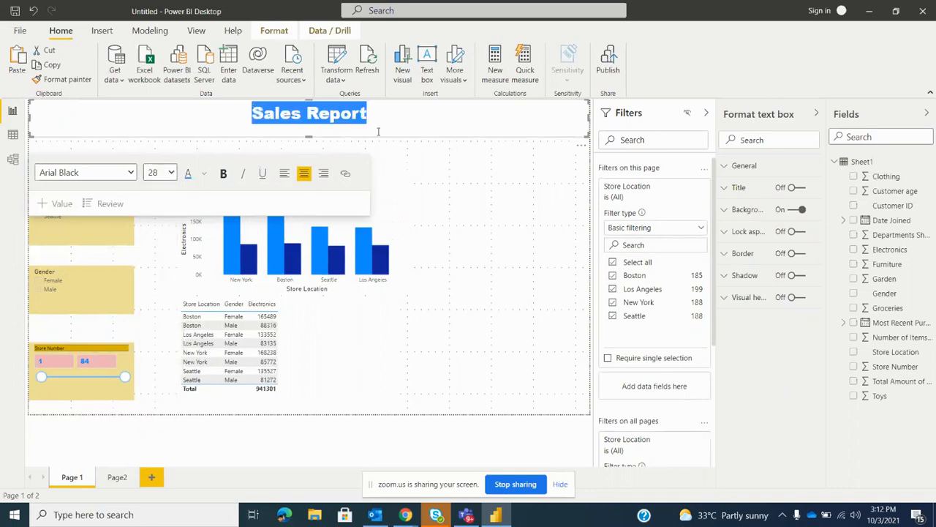
{"action": "left_click", "coordinate": [293, 117]}
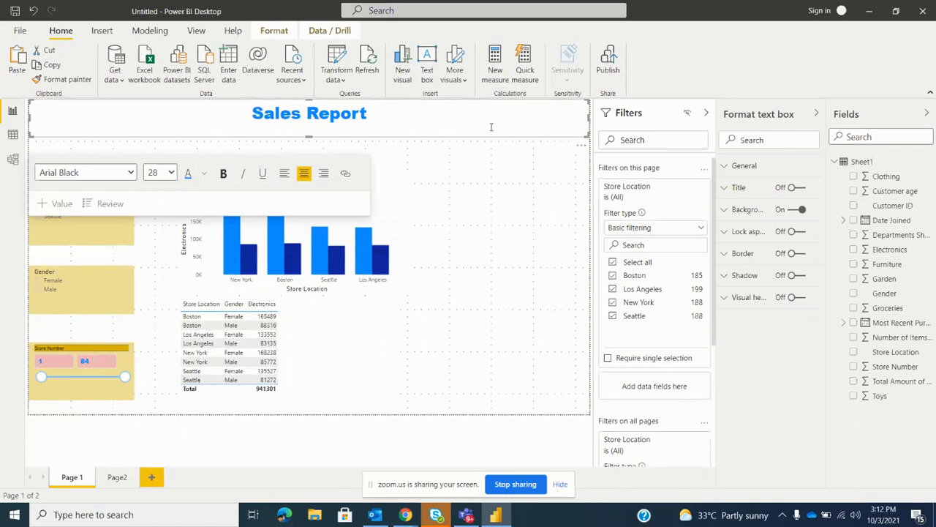
{"action": "left_click", "coordinate": [473, 183]}
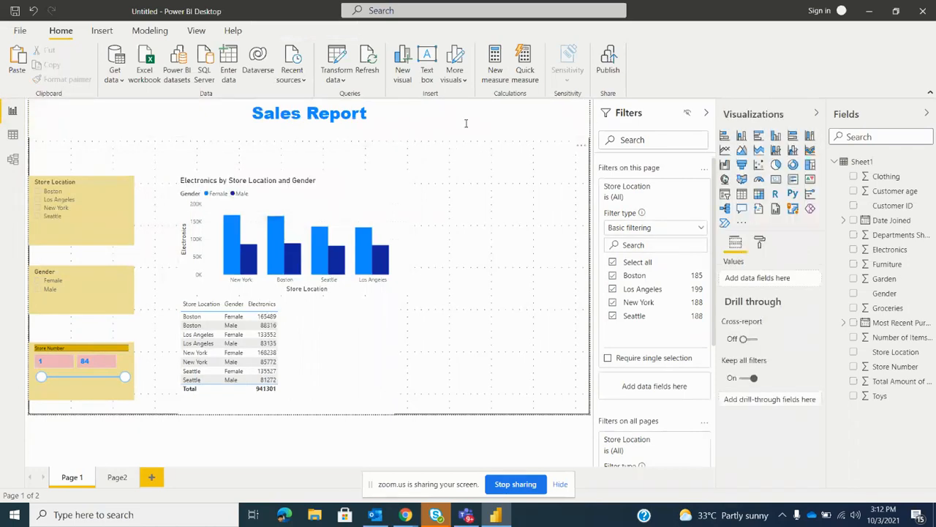
{"action": "left_click", "coordinate": [465, 123]}
{"action": "left_click", "coordinate": [505, 175]}
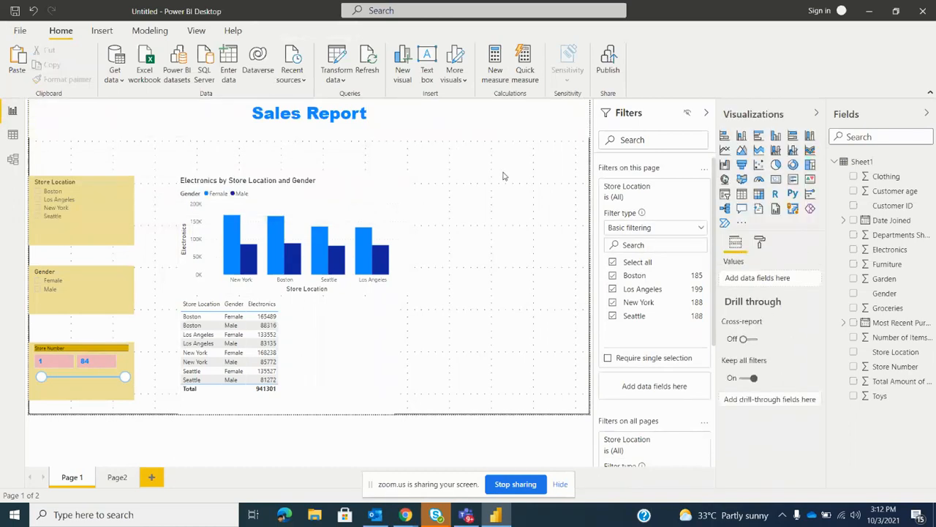
Give the title text box a medium gold background colour
{"action": "left_click", "coordinate": [583, 139]}
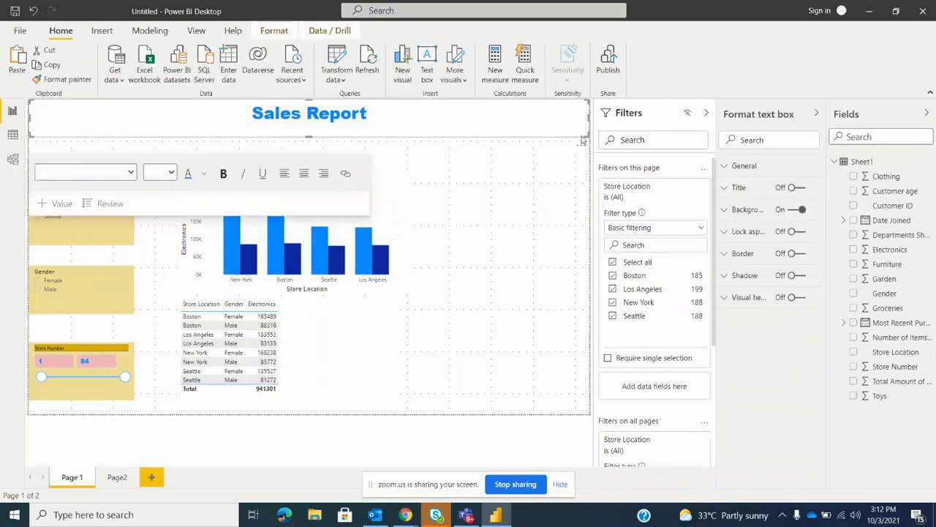
{"action": "left_click", "coordinate": [736, 211]}
{"action": "left_click", "coordinate": [752, 251]}
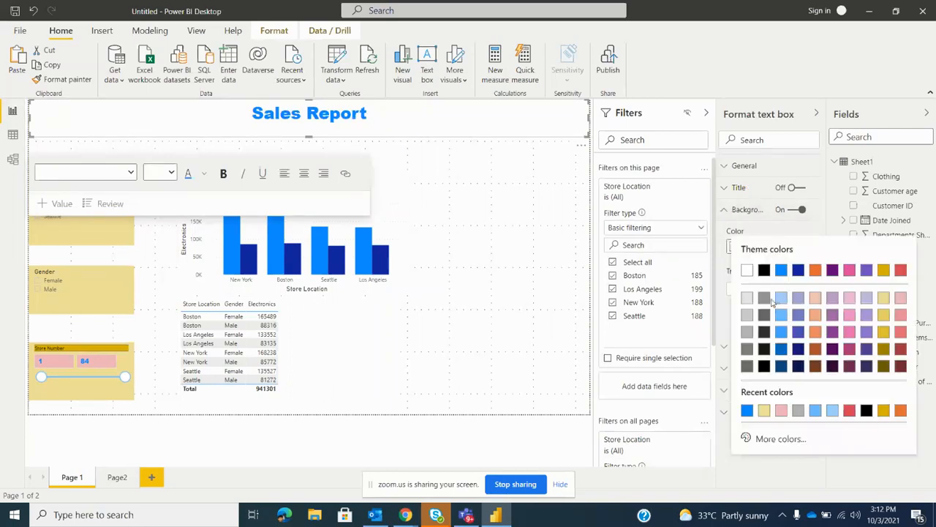
{"action": "left_click", "coordinate": [883, 315]}
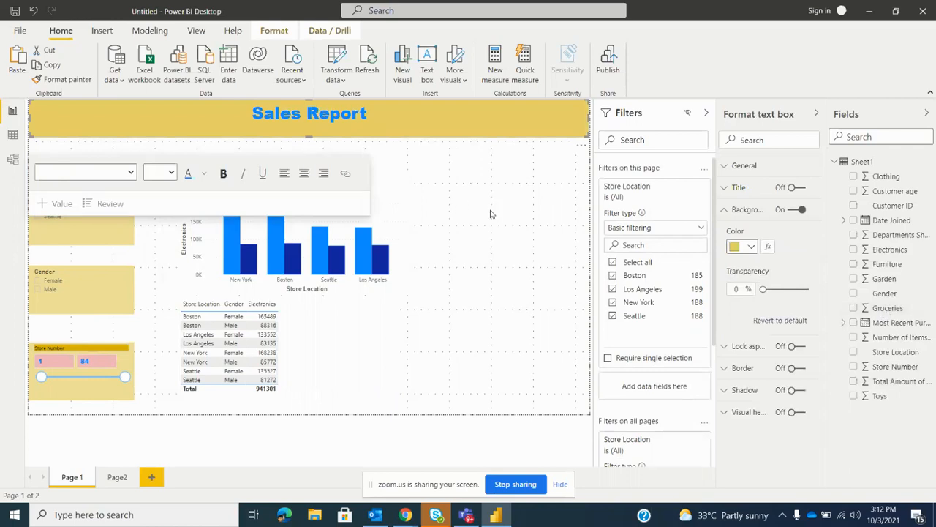
{"action": "left_click", "coordinate": [491, 214]}
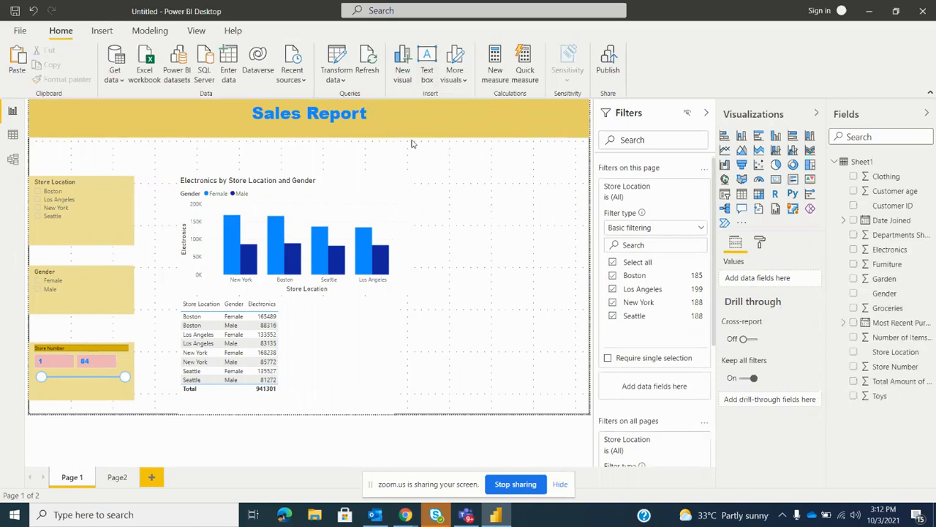
{"action": "left_click", "coordinate": [392, 112]}
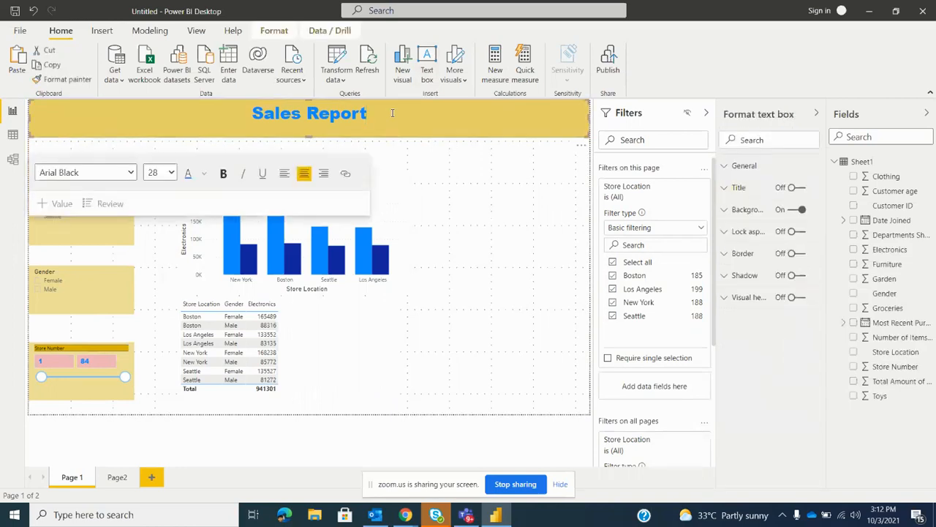
{"action": "left_click", "coordinate": [347, 174]}
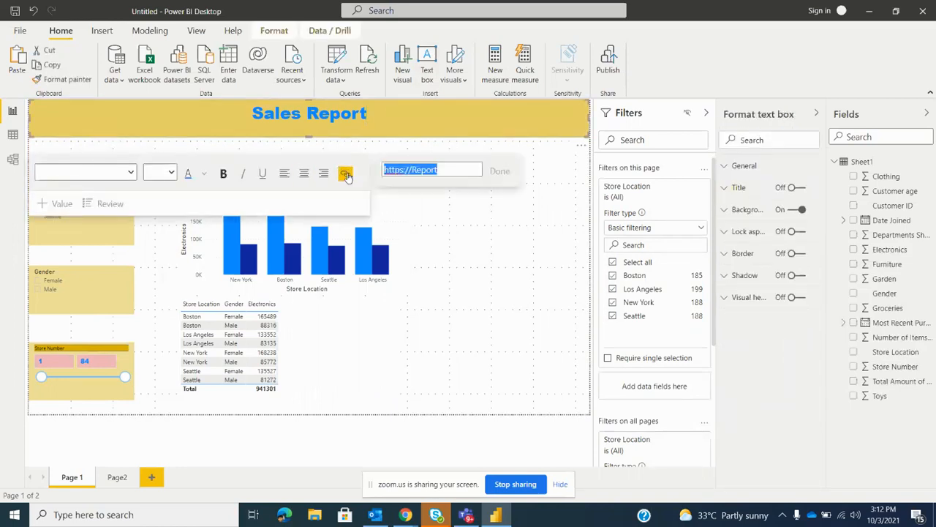
{"action": "left_click", "coordinate": [451, 170]}
{"action": "key", "text": "BackSpace"}
{"action": "key", "text": "BackSpace"}
{"action": "key", "text": "BackSpace"}
{"action": "key", "text": "BackSpace"}
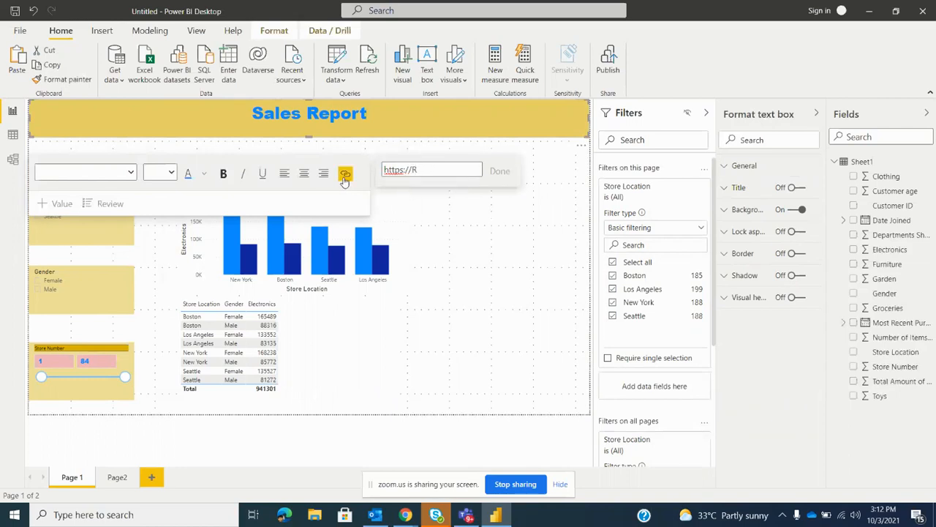
{"action": "type", "text": "www.googl"}
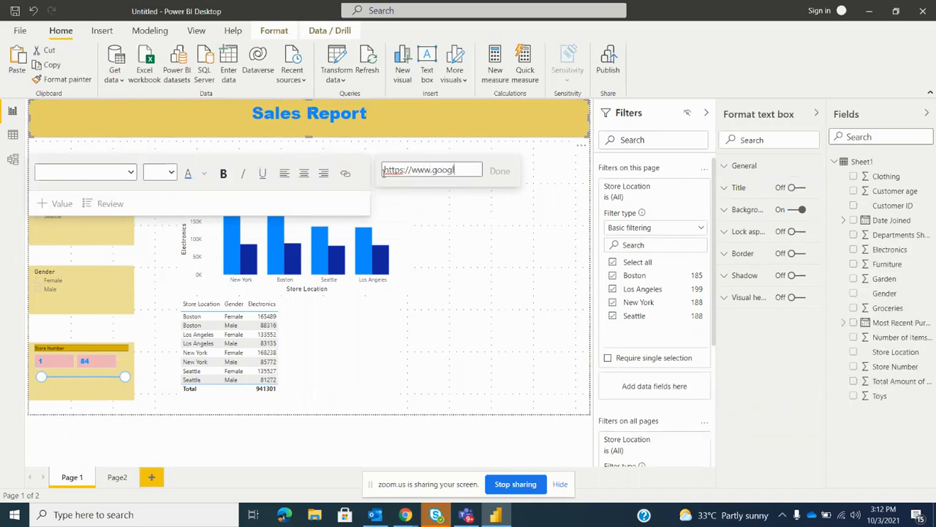
{"action": "type", "text": "e.com"}
{"action": "left_click", "coordinate": [494, 173]}
{"action": "left_click", "coordinate": [414, 126]}
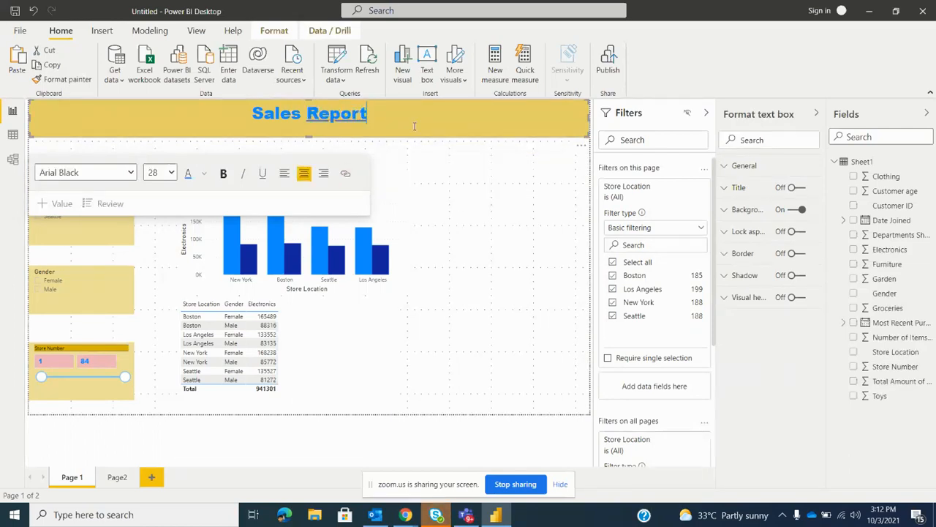
{"action": "key", "text": "ctrl+shift+Left"}
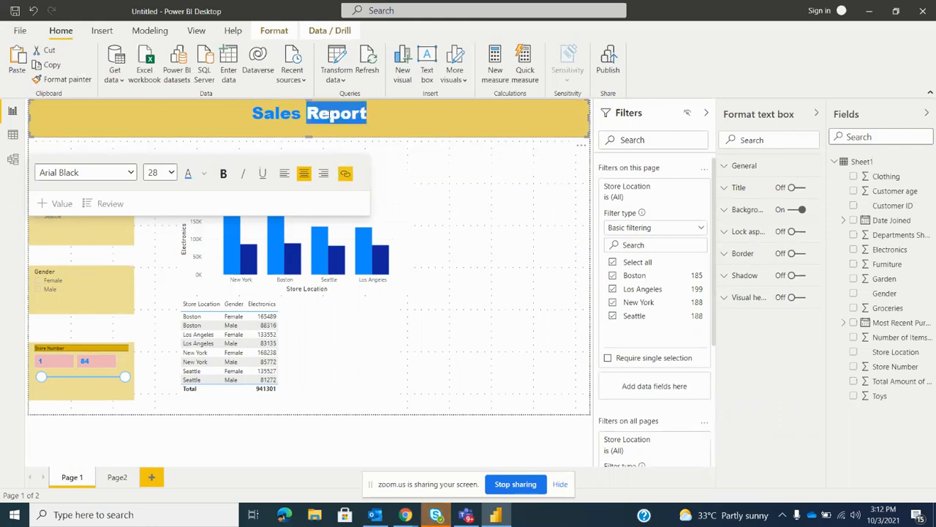
{"action": "key", "text": "Right"}
{"action": "left_click", "coordinate": [406, 161]}
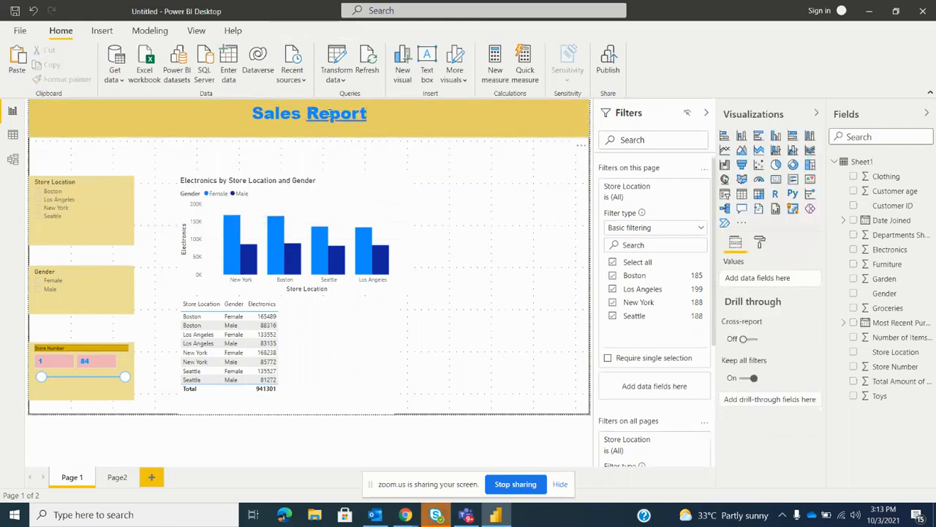
Remove the web link from the word "Report" in the title and select the word again
{"action": "double_click", "coordinate": [330, 113]}
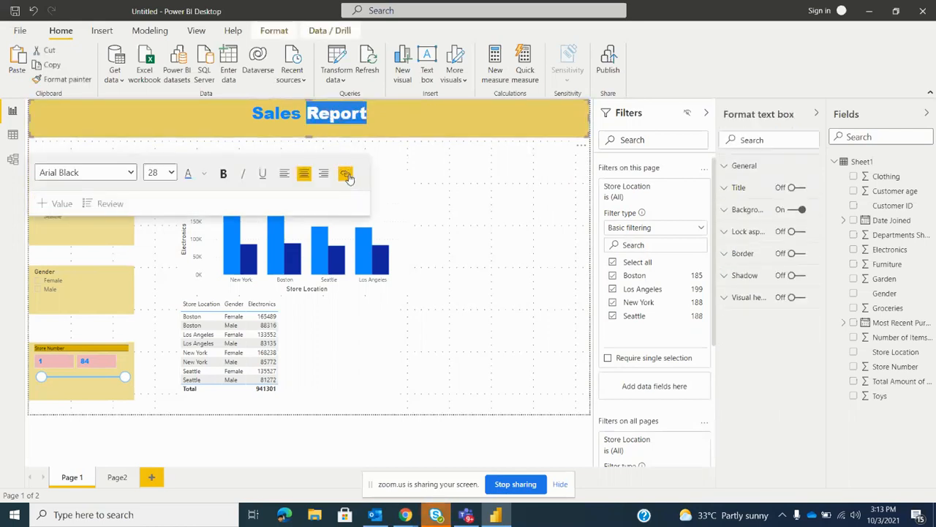
{"action": "left_click", "coordinate": [365, 114]}
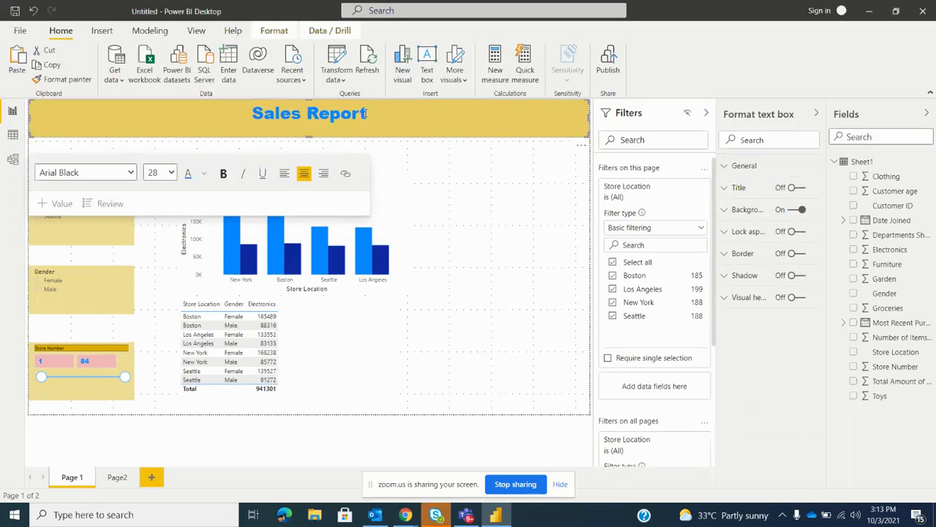
{"action": "double_click", "coordinate": [331, 111]}
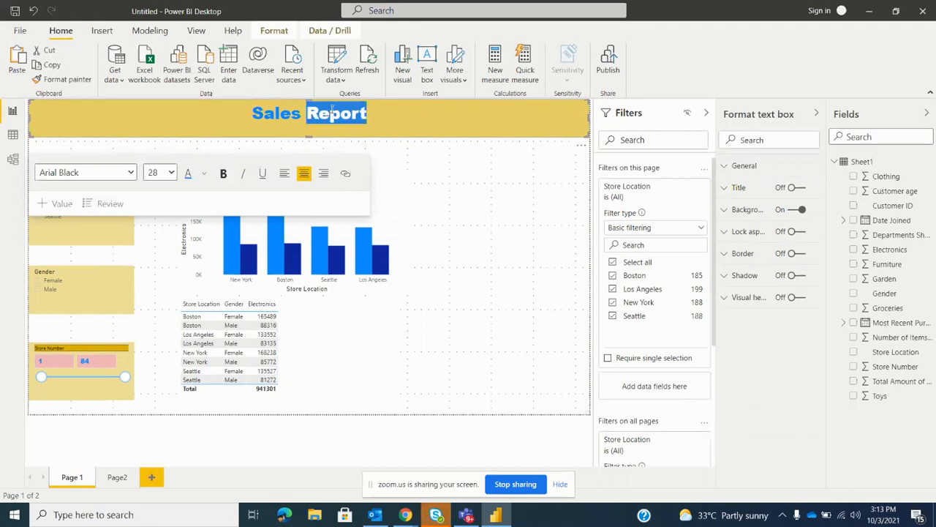
{"action": "left_click", "coordinate": [332, 112]}
{"action": "double_click", "coordinate": [332, 111]}
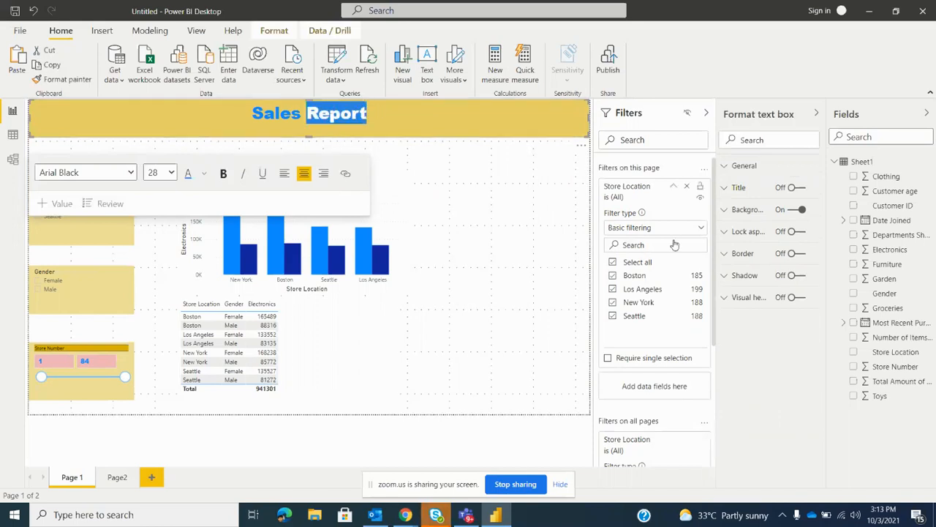
{"action": "left_click", "coordinate": [345, 172]}
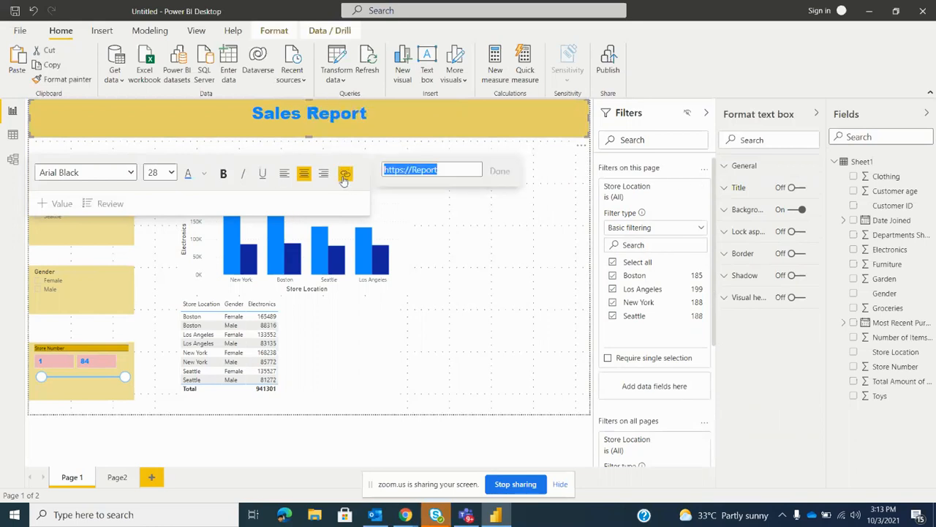
{"action": "left_click", "coordinate": [476, 174]}
{"action": "left_click_drag", "start_coordinate": [459, 169], "coordinate": [367, 168]}
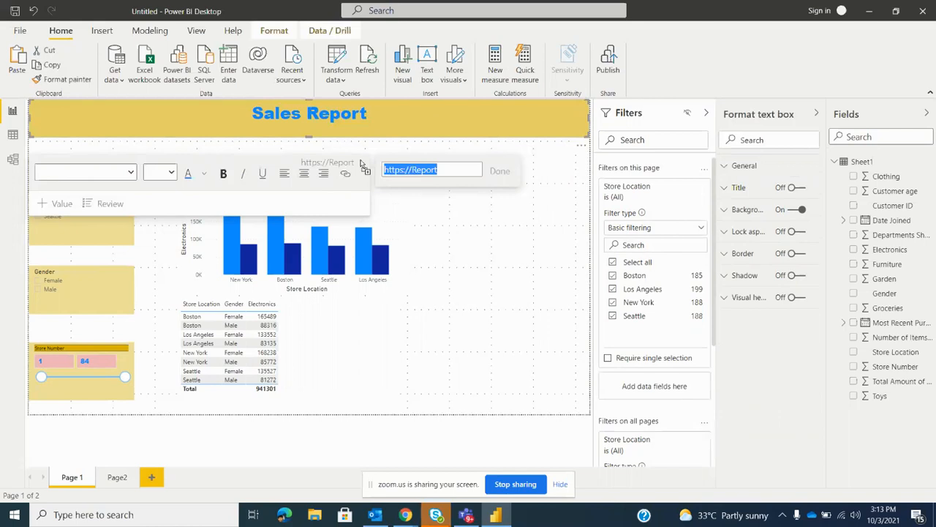
{"action": "left_click", "coordinate": [376, 120]}
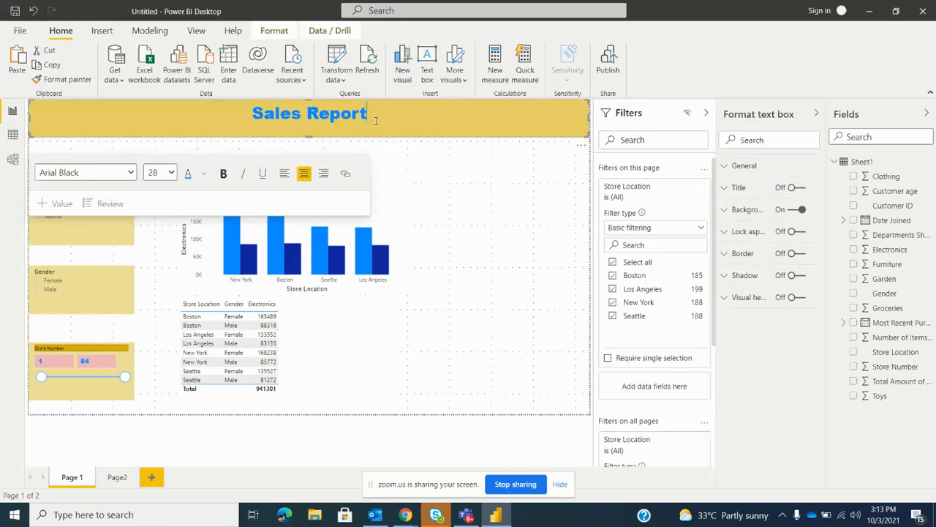
{"action": "left_click", "coordinate": [432, 188]}
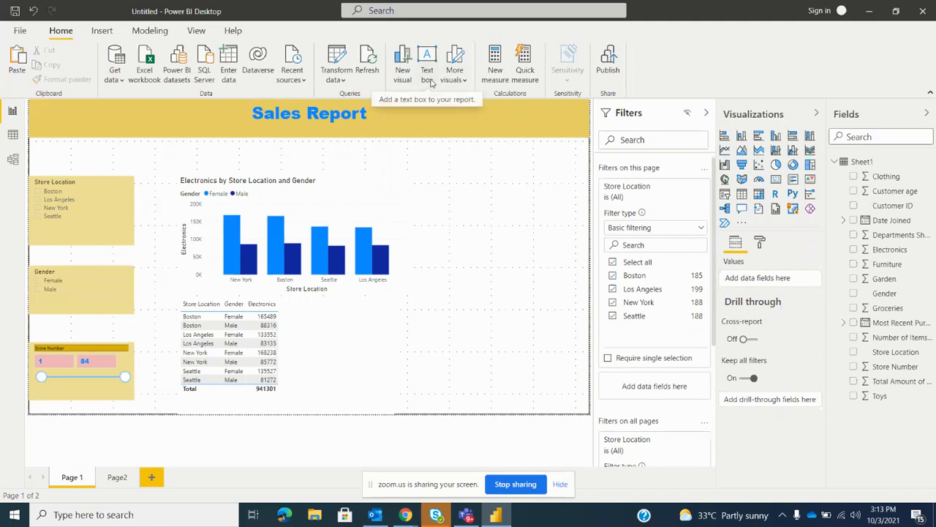
Hide the Filters pane and check the available page view sizing options
{"action": "left_click", "coordinate": [195, 31]}
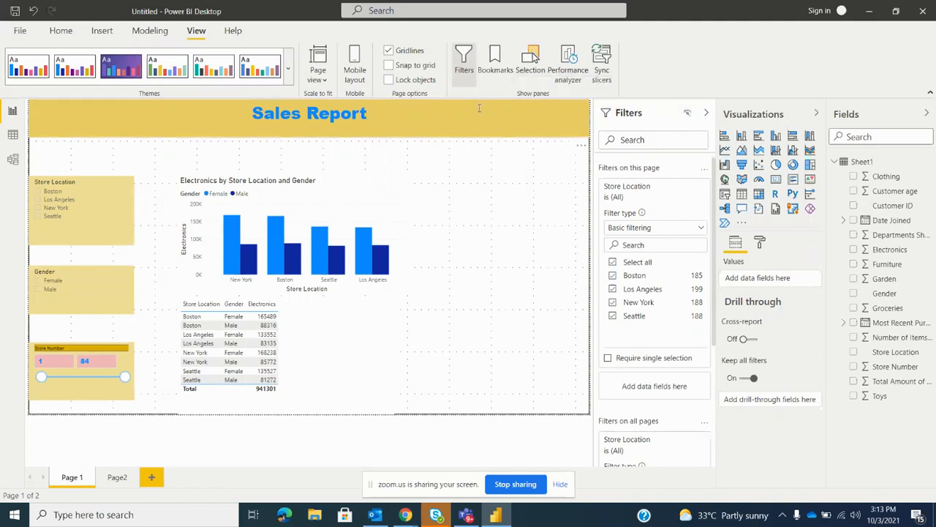
{"action": "left_click", "coordinate": [465, 67]}
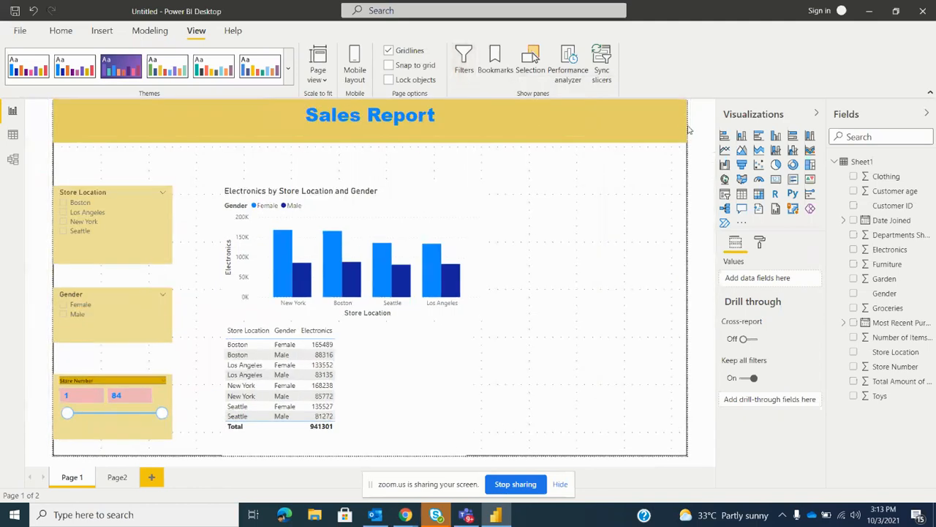
{"action": "left_click", "coordinate": [465, 68]}
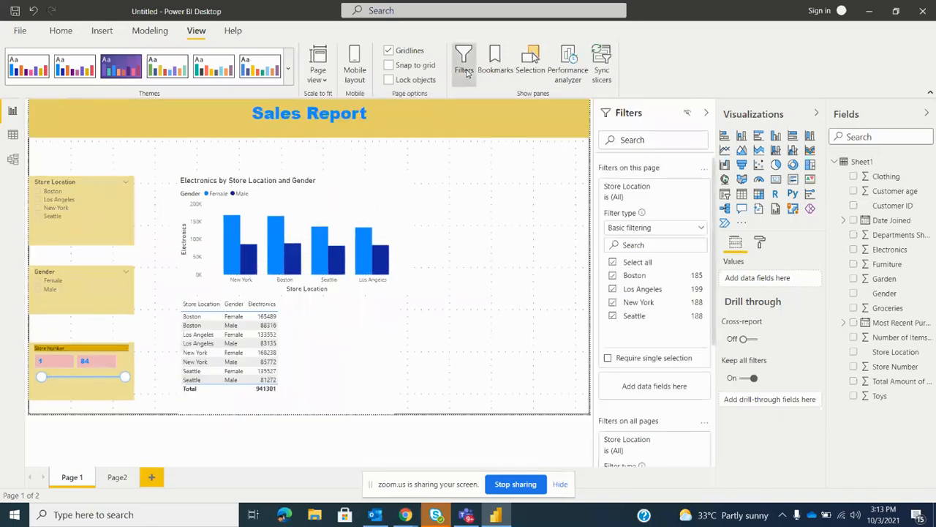
{"action": "left_click", "coordinate": [466, 70]}
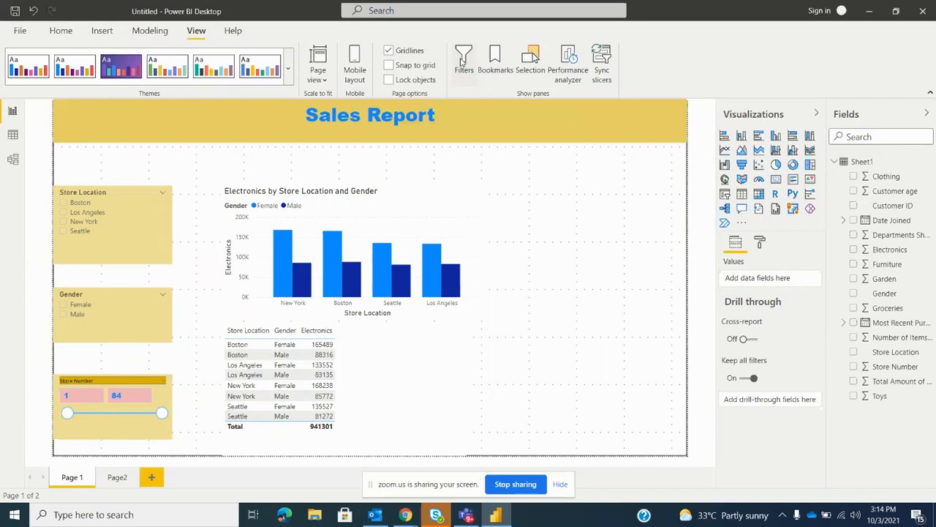
{"action": "left_click", "coordinate": [326, 82]}
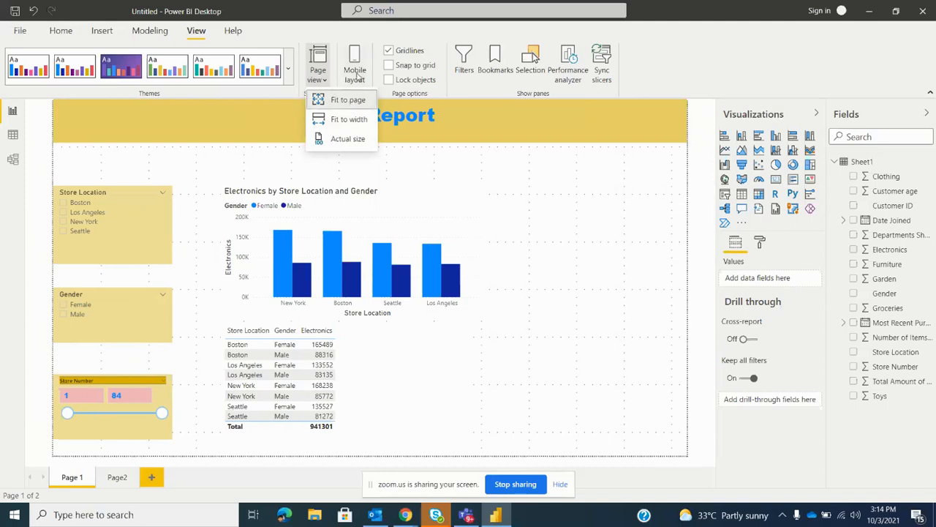
{"action": "left_click", "coordinate": [734, 61]}
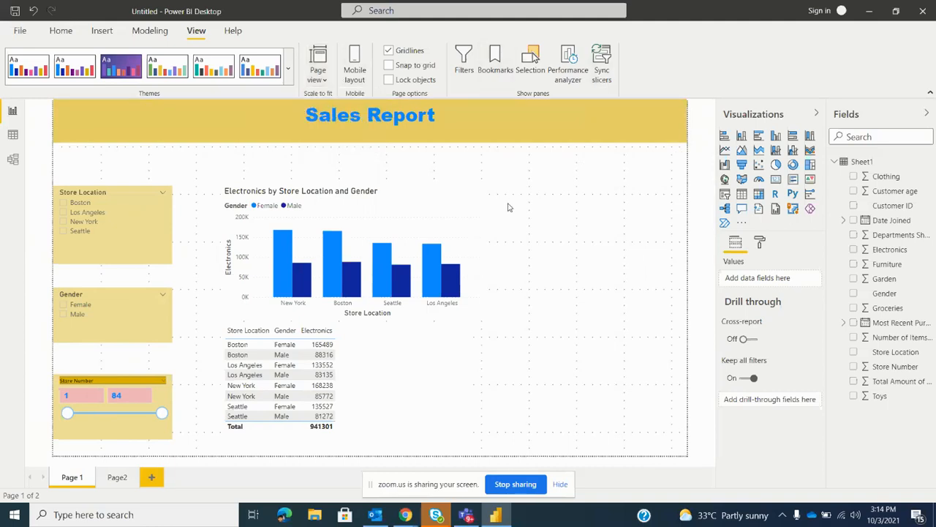
In the mobile layout, place the table at the top and the Electronics column chart below it, both stretched to full canvas width
{"action": "left_click", "coordinate": [354, 71]}
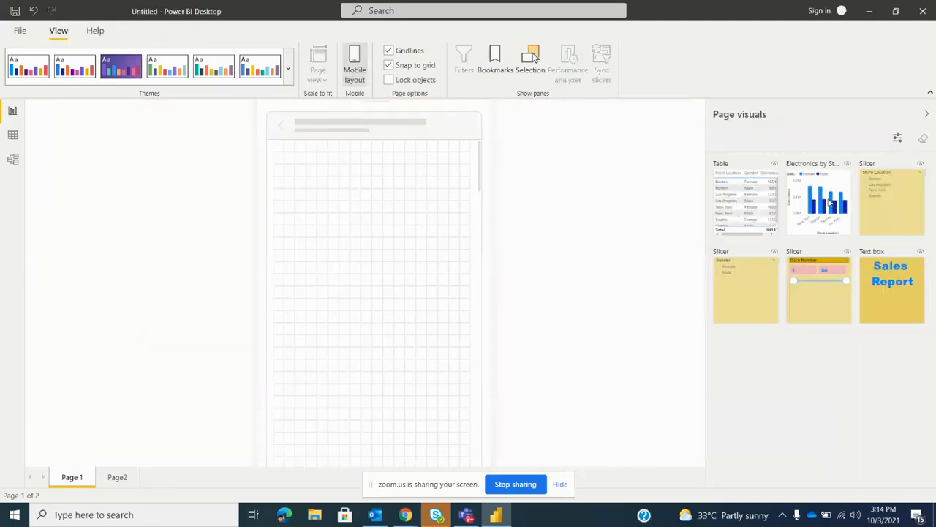
{"action": "left_click_drag", "start_coordinate": [761, 195], "coordinate": [313, 167]}
{"action": "left_click_drag", "start_coordinate": [341, 213], "coordinate": [390, 251]}
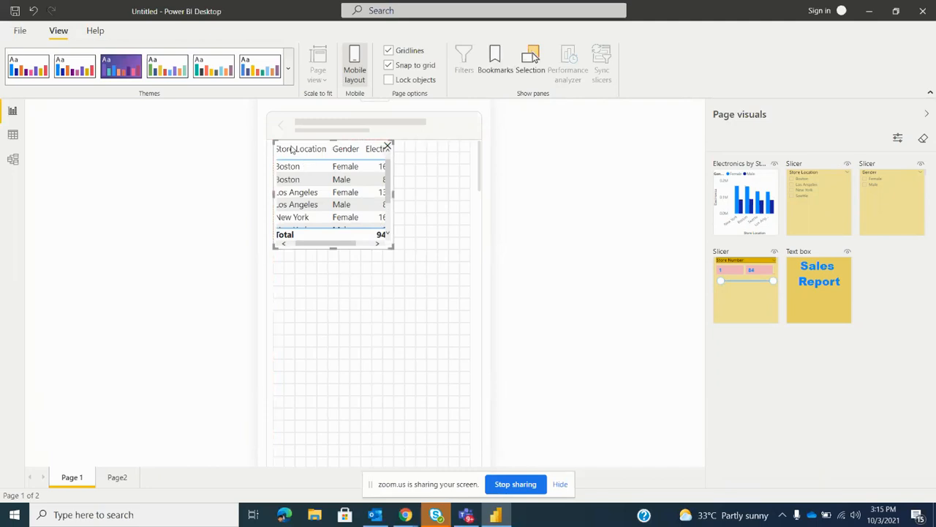
{"action": "left_click_drag", "start_coordinate": [391, 247], "coordinate": [477, 297]}
{"action": "left_click", "coordinate": [305, 351]}
{"action": "left_click_drag", "start_coordinate": [740, 198], "coordinate": [297, 341]}
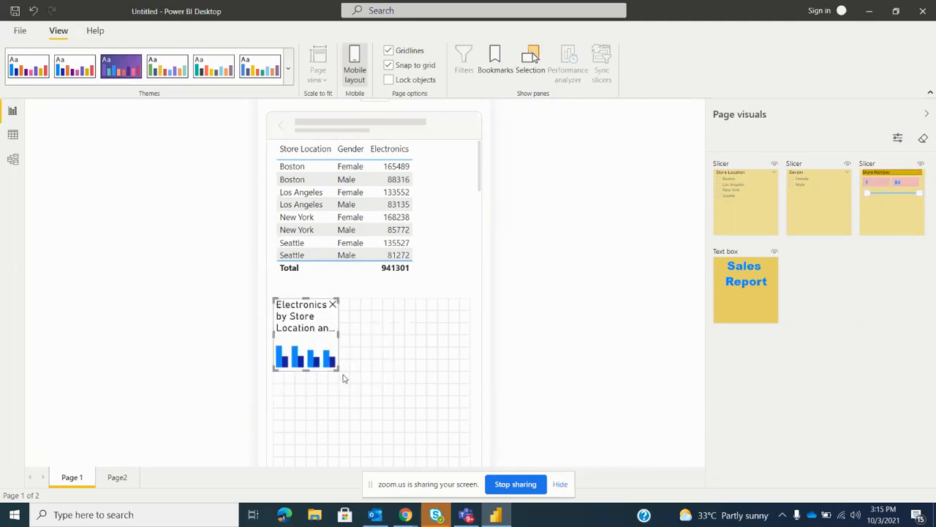
{"action": "left_click_drag", "start_coordinate": [339, 369], "coordinate": [479, 384]}
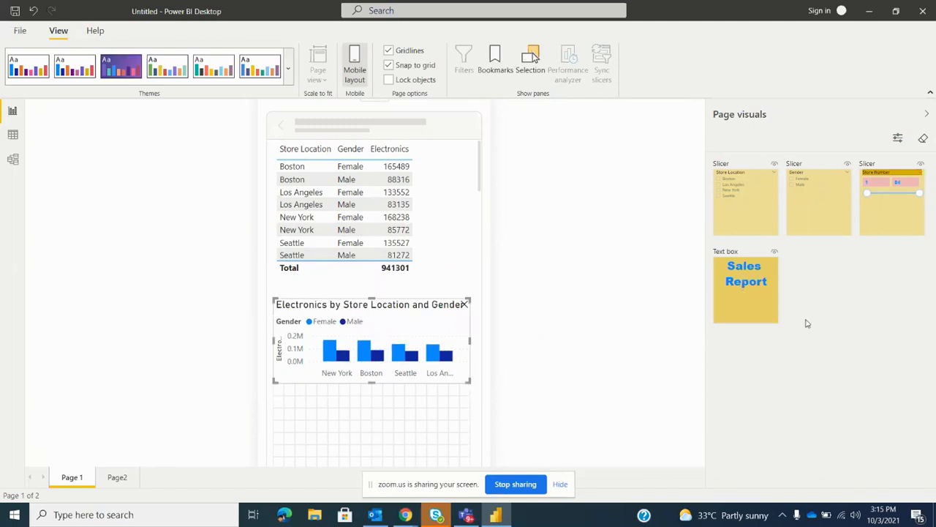
Place the Sales Report text box across the top of the mobile layout and return to the desktop layout
{"action": "left_click_drag", "start_coordinate": [766, 305], "coordinate": [503, 175]}
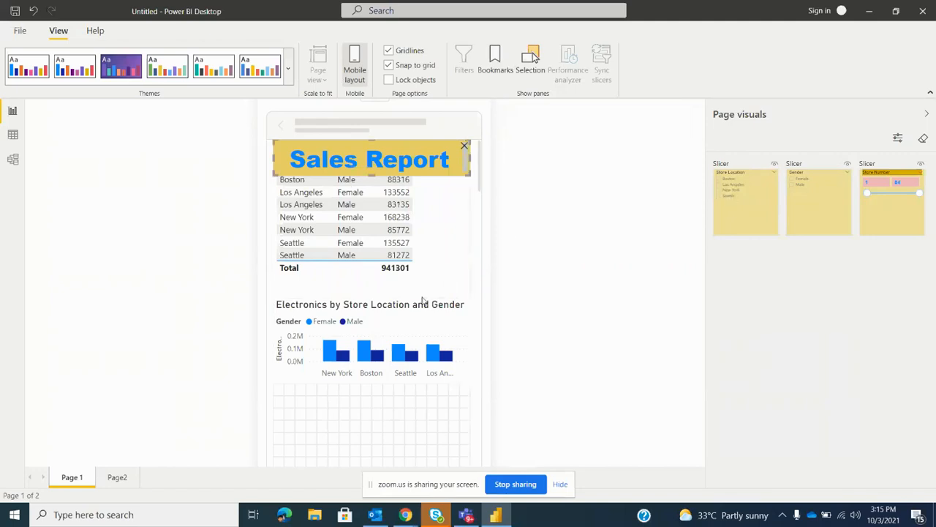
{"action": "scroll", "coordinate": [403, 261], "scroll_direction": "down", "scroll_amount": 3}
{"action": "scroll", "coordinate": [403, 261], "scroll_direction": "up", "scroll_amount": 3}
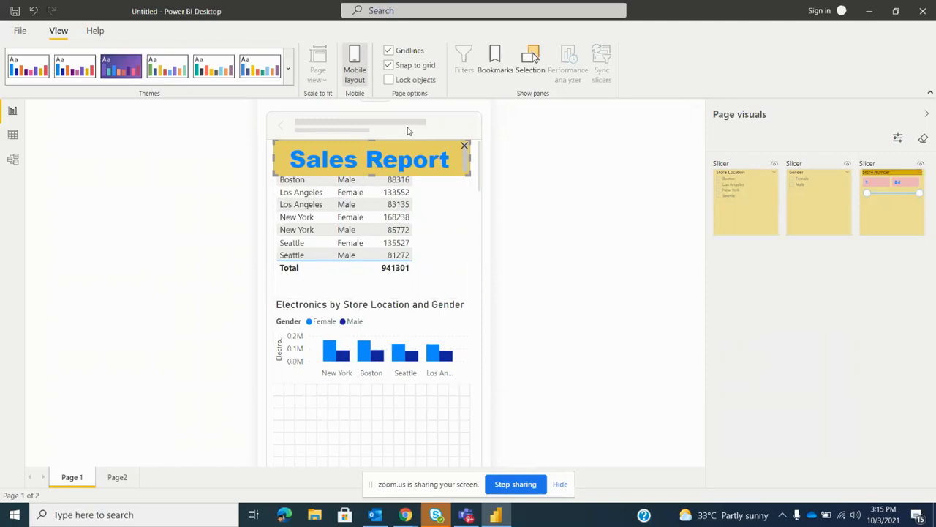
{"action": "left_click", "coordinate": [355, 73]}
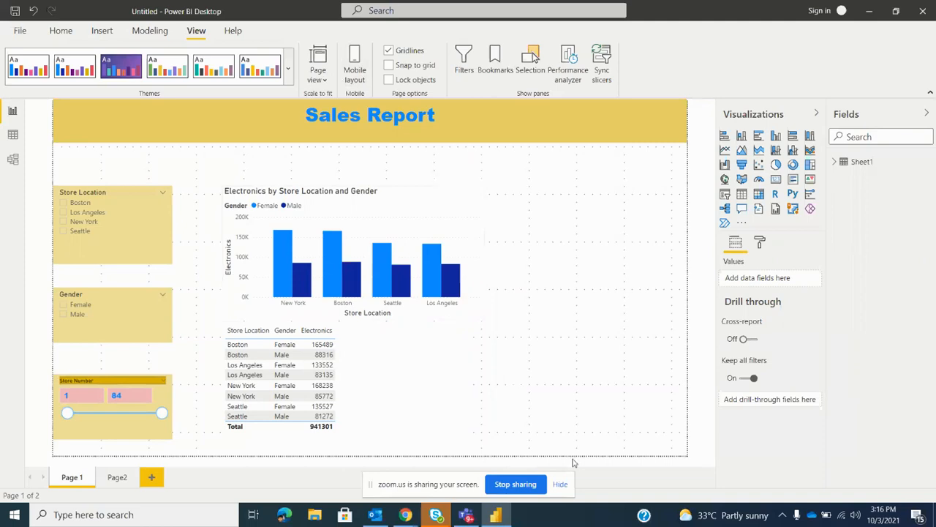
{"action": "left_click", "coordinate": [560, 484]}
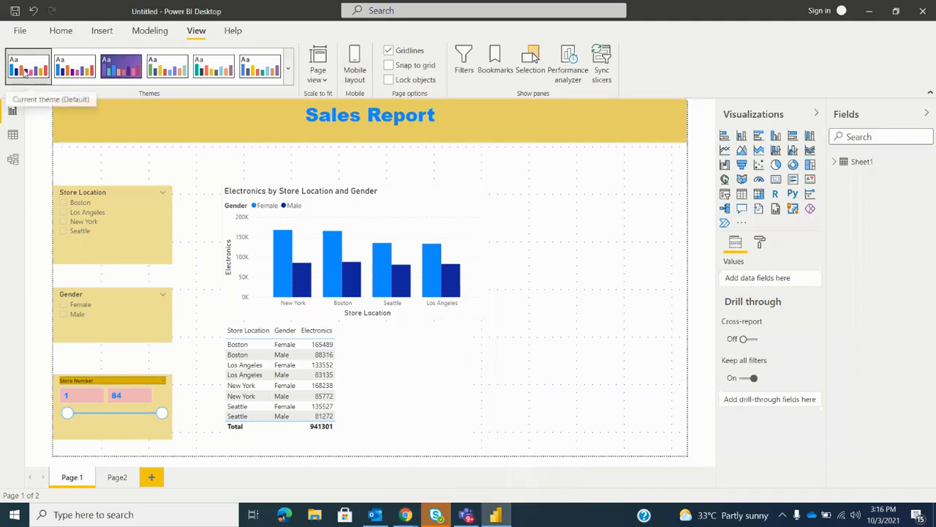
Try different report themes, comparing the default, the green-and-navy and the Classroom theme on the visuals
{"action": "left_click", "coordinate": [83, 68]}
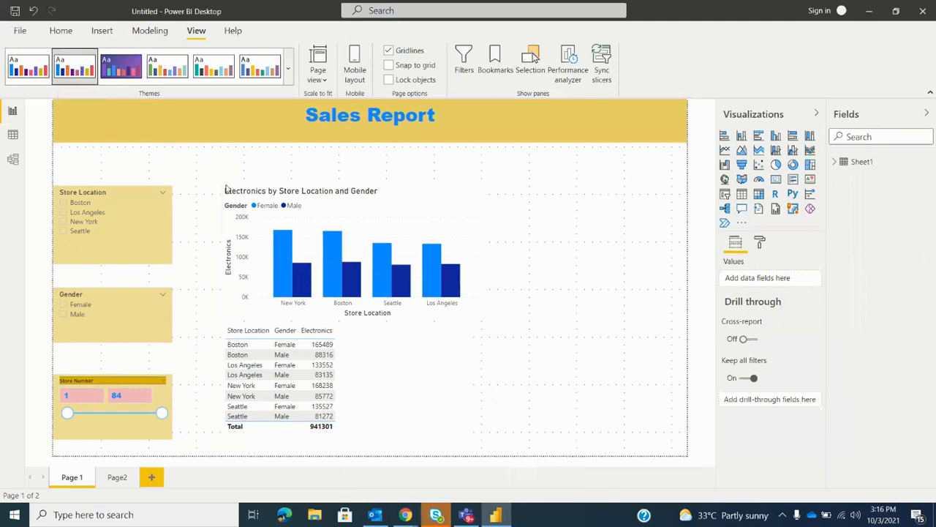
{"action": "left_click", "coordinate": [171, 83]}
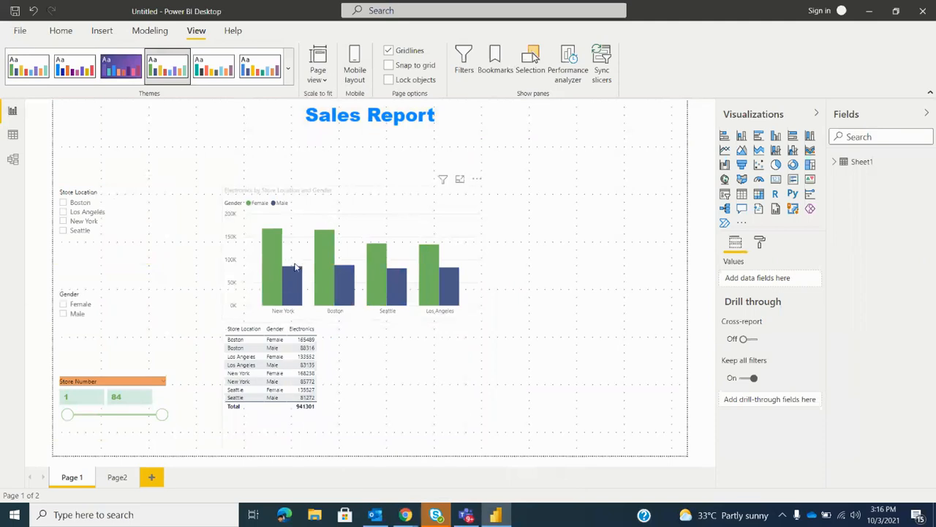
{"action": "left_click", "coordinate": [79, 75]}
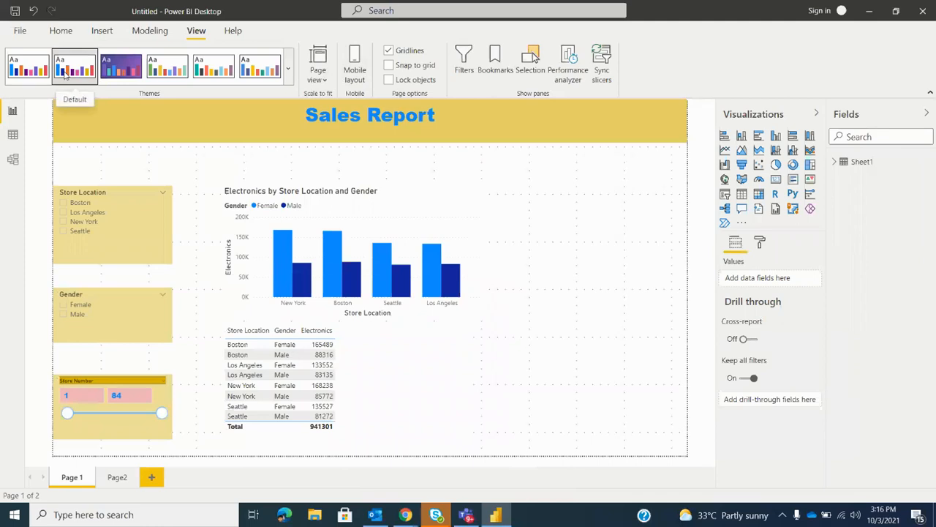
{"action": "left_click", "coordinate": [460, 232]}
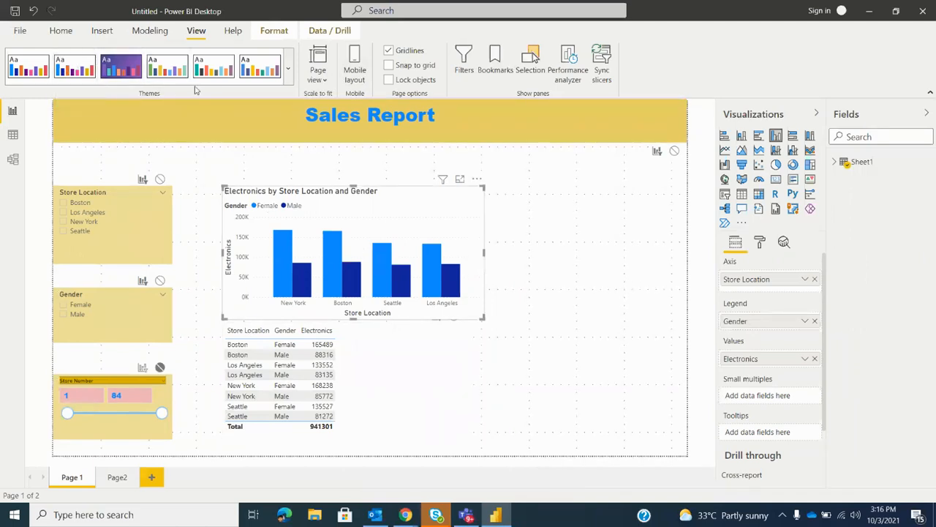
{"action": "left_click", "coordinate": [169, 67]}
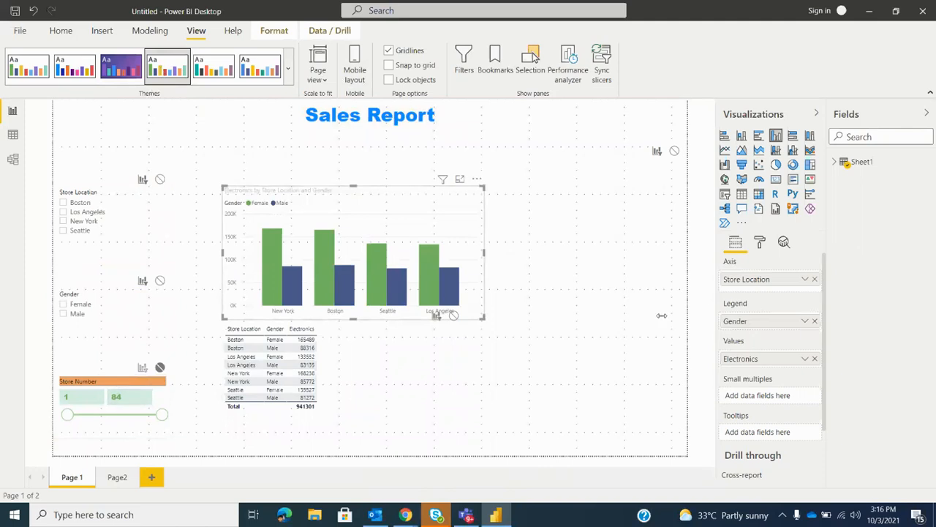
{"action": "left_click", "coordinate": [262, 67]}
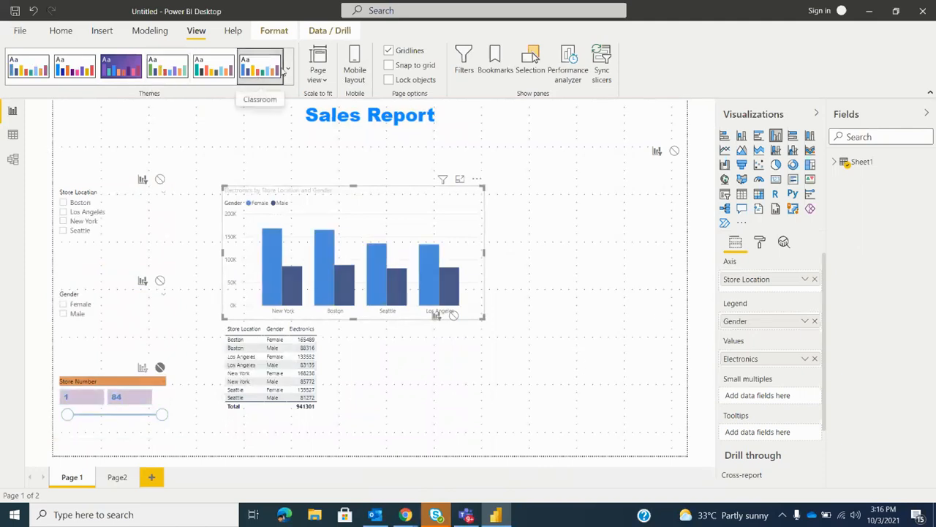
Apply the built-in theme with red, pink and green colours on a light grey background to the report
{"action": "left_click", "coordinate": [288, 69]}
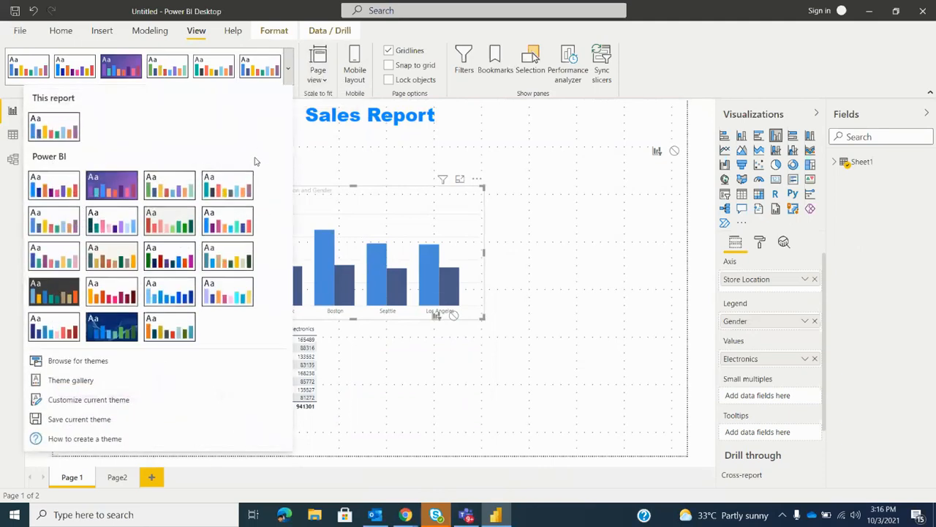
{"action": "left_click", "coordinate": [172, 224]}
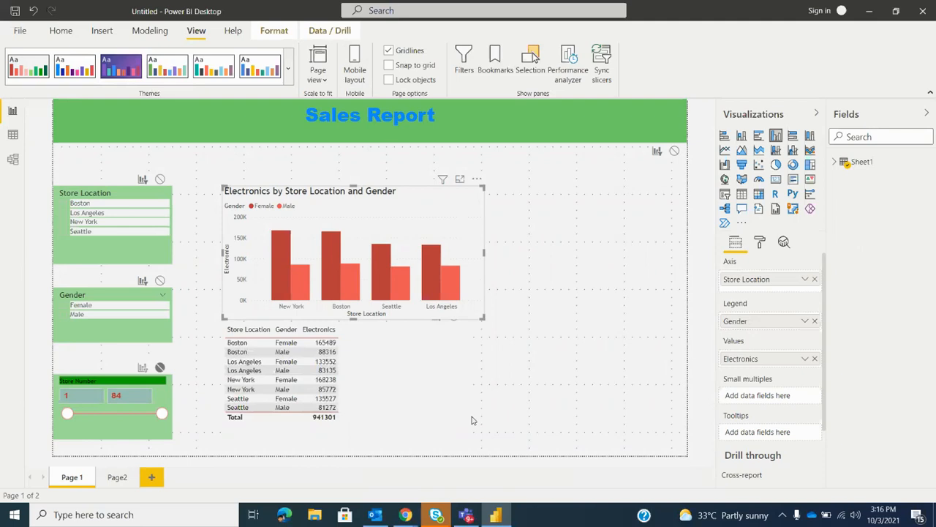
Open the online Themes Gallery in the browser and look through the featured community themes
{"action": "left_click", "coordinate": [289, 77]}
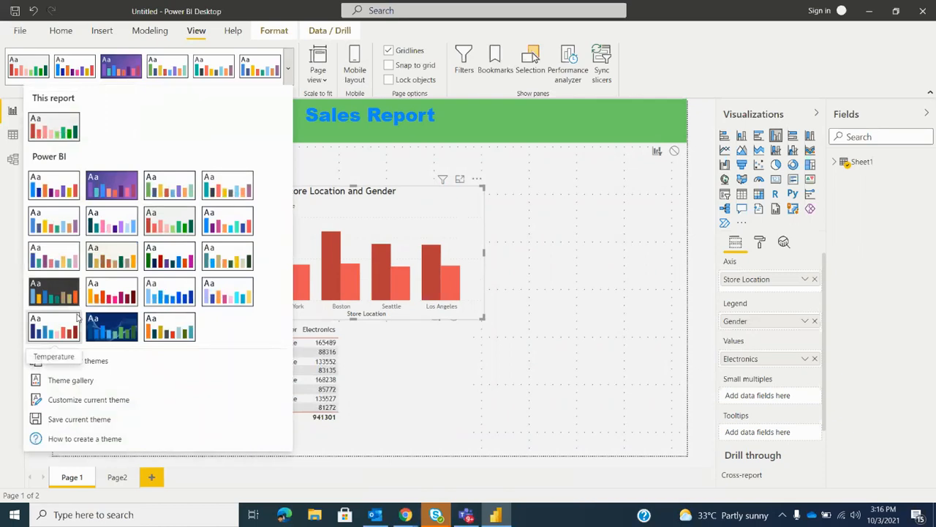
{"action": "left_click", "coordinate": [85, 381]}
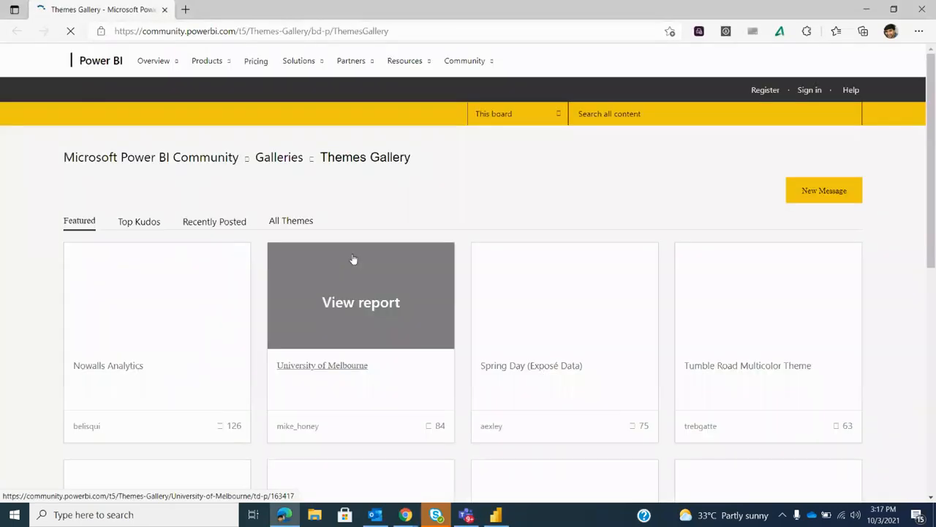
{"action": "scroll", "coordinate": [557, 322], "scroll_direction": "down", "scroll_amount": 1}
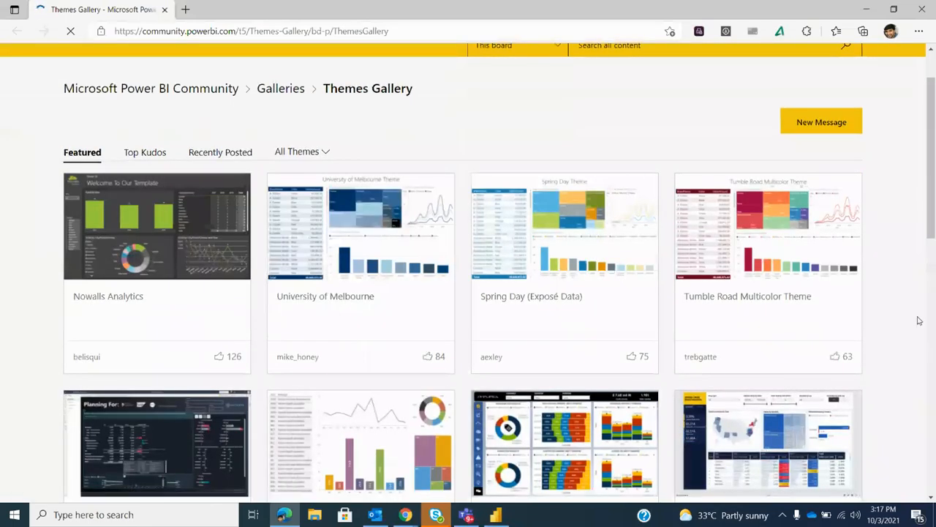
{"action": "scroll", "coordinate": [919, 322], "scroll_direction": "down", "scroll_amount": 1}
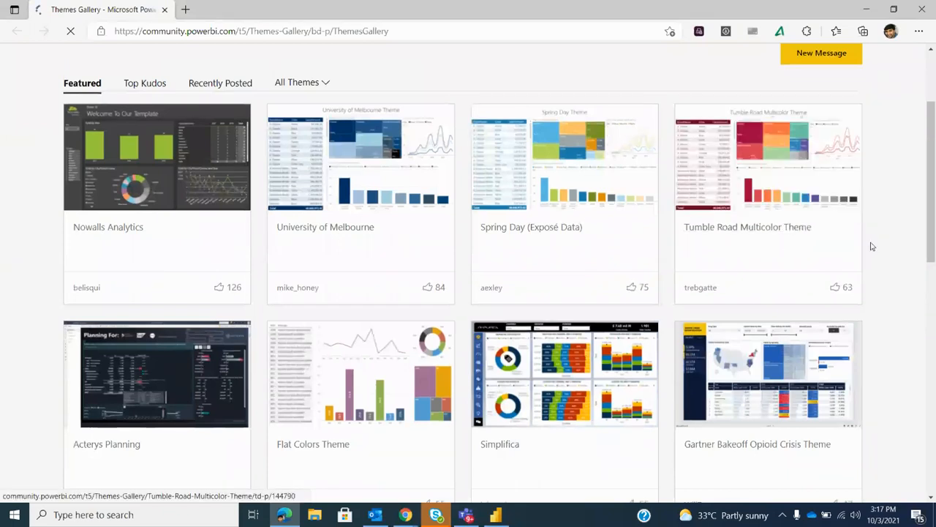
{"action": "scroll", "coordinate": [834, 271], "scroll_direction": "down", "scroll_amount": 2}
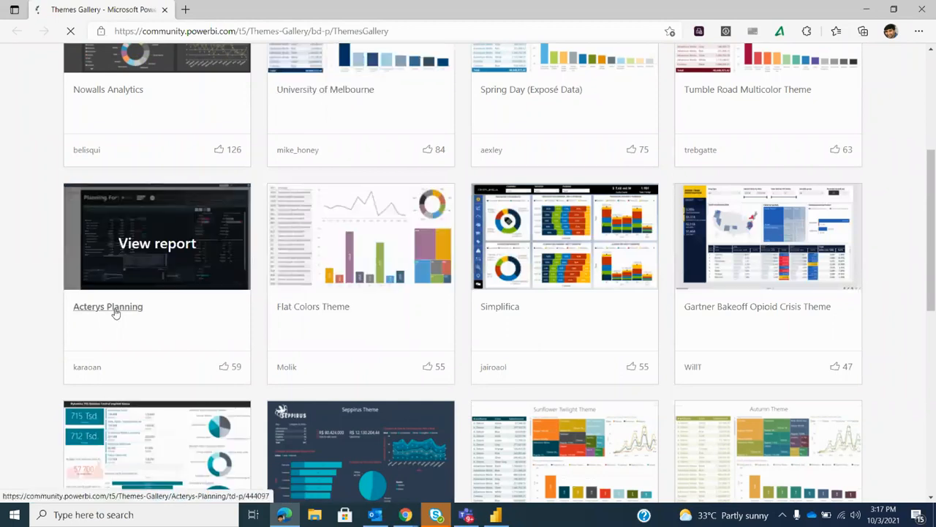
{"action": "scroll", "coordinate": [115, 313], "scroll_direction": "down", "scroll_amount": 2}
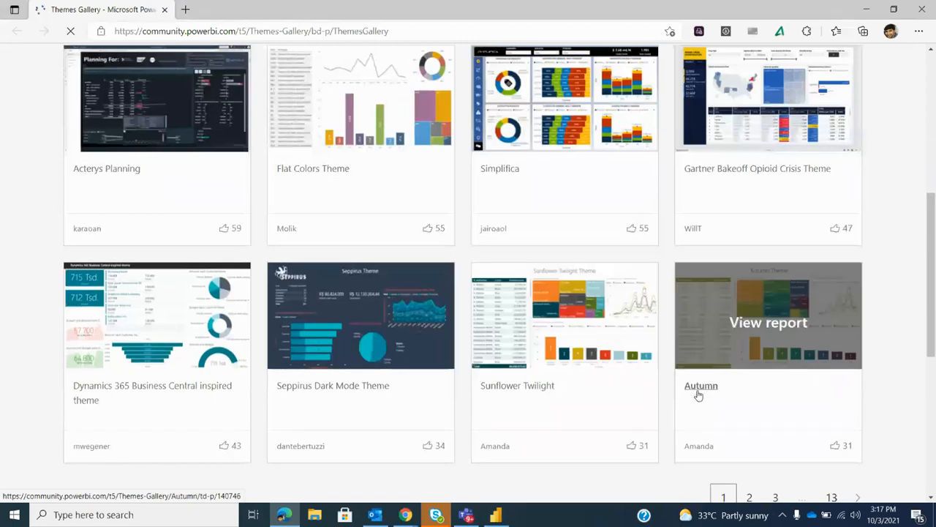
Open the Autumn theme's page in the gallery and look over its preview and details
{"action": "left_click", "coordinate": [730, 356]}
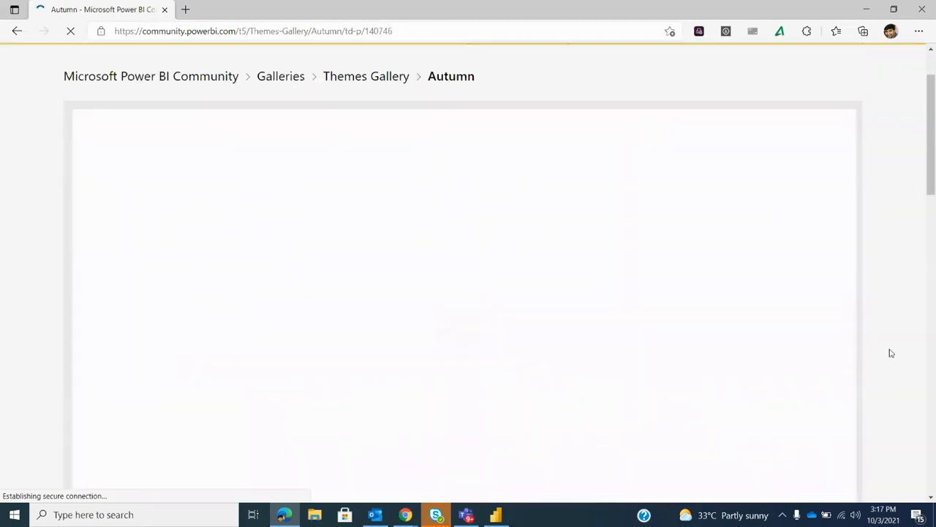
{"action": "scroll", "coordinate": [505, 290], "scroll_direction": "down", "scroll_amount": 6}
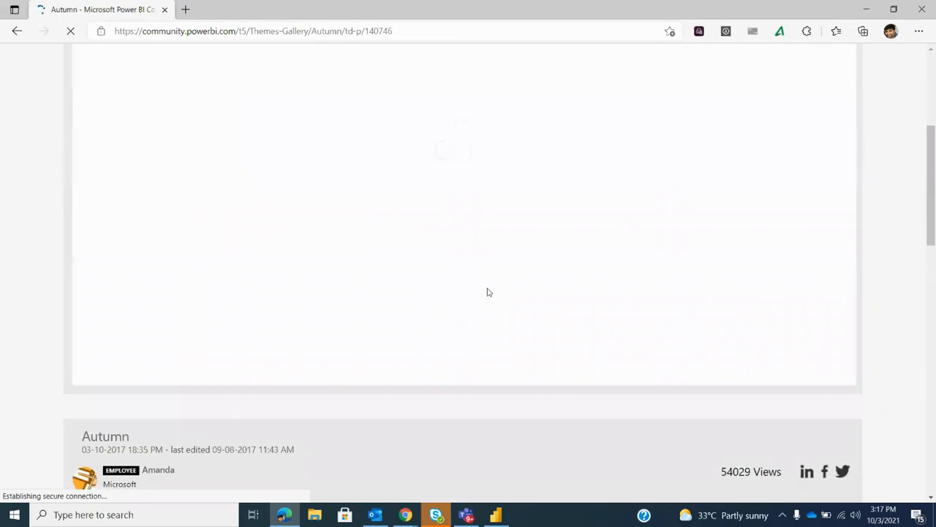
{"action": "scroll", "coordinate": [488, 292], "scroll_direction": "down", "scroll_amount": 1}
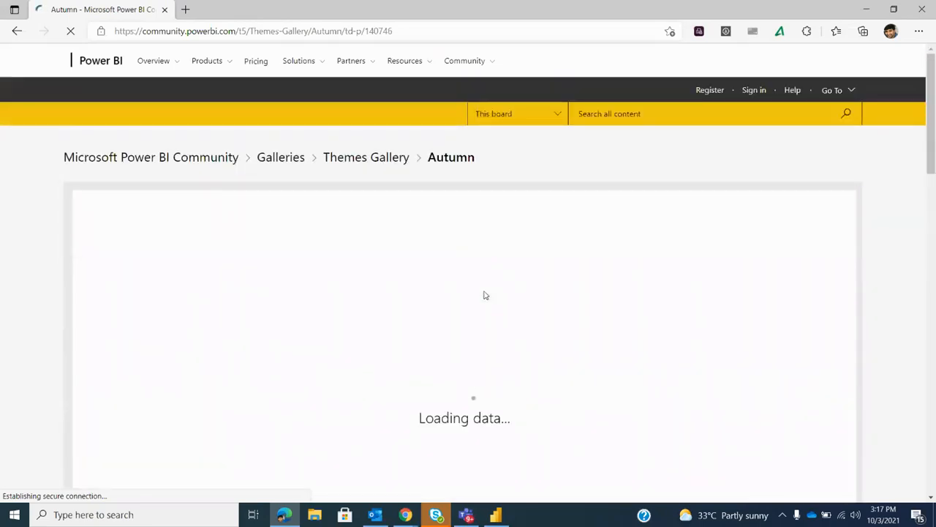
Switch back to Power BI Desktop and apply the built-in theme with blue, teal and pink colours on a white background
{"action": "scroll", "coordinate": [483, 295], "scroll_direction": "down", "scroll_amount": 4}
{"action": "left_click", "coordinate": [495, 515]}
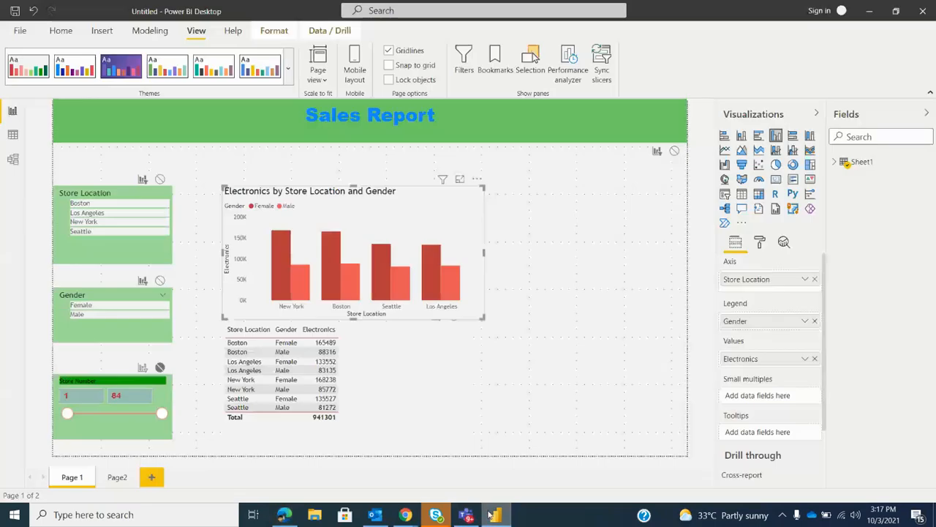
{"action": "left_click", "coordinate": [286, 78]}
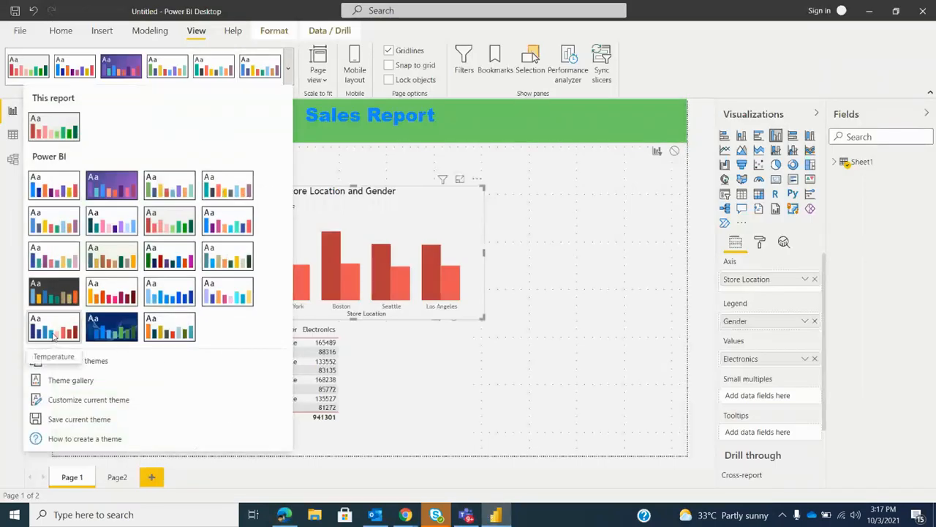
{"action": "left_click", "coordinate": [47, 262]}
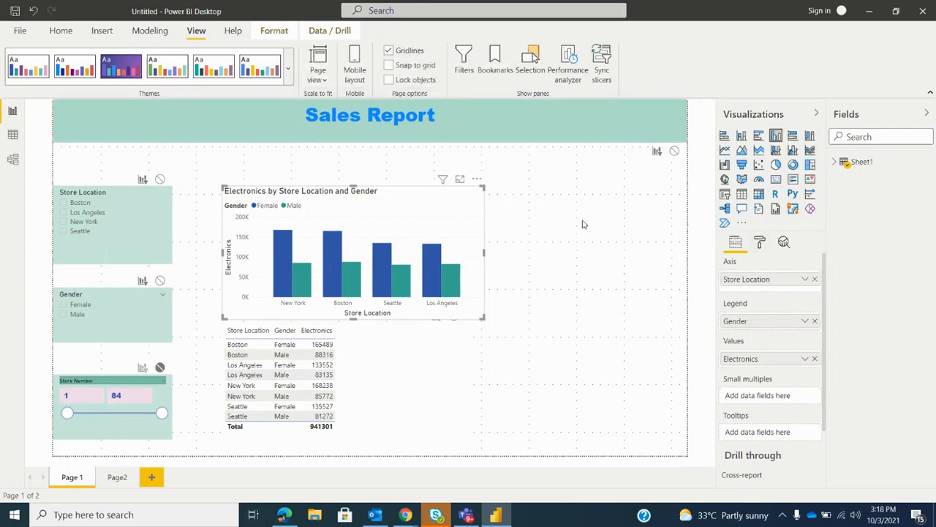
Hide the report page's gridlines, and try the snap-to-grid option before turning it off again
{"action": "left_click", "coordinate": [388, 51]}
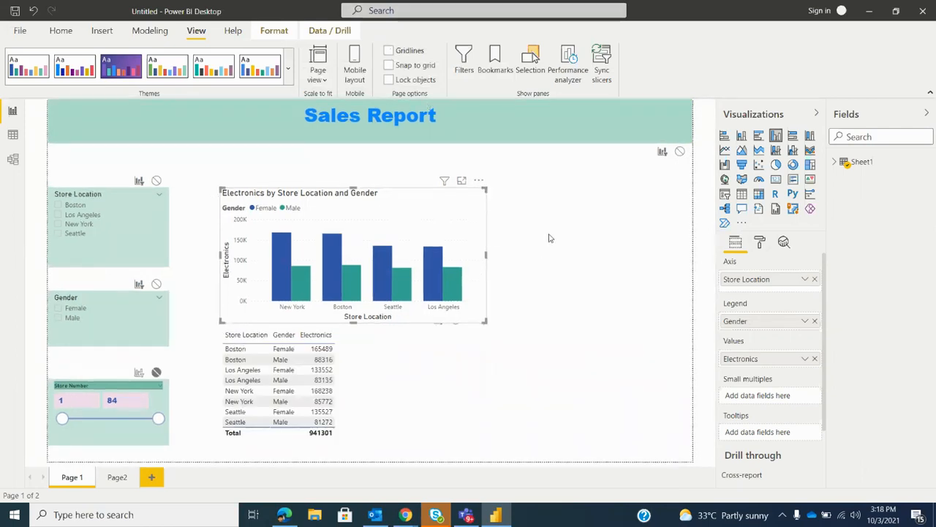
{"action": "left_click", "coordinate": [388, 65]}
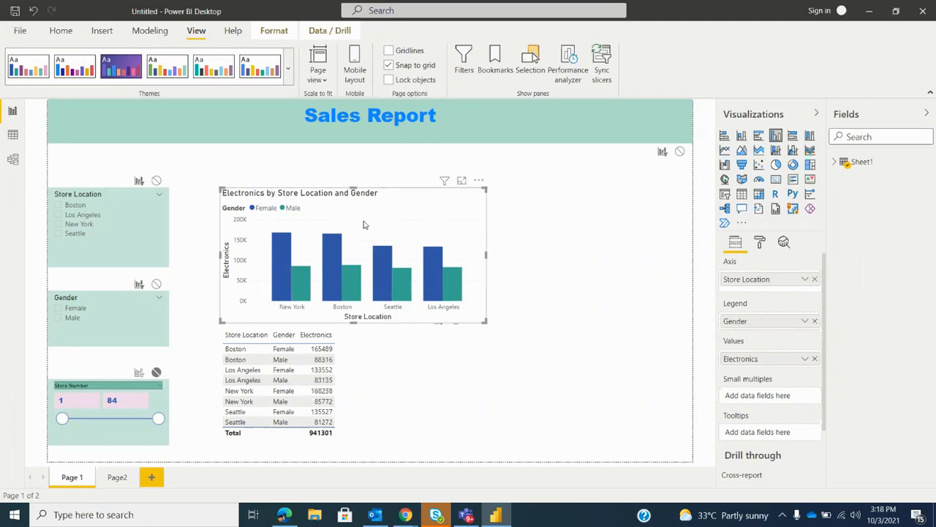
{"action": "left_click", "coordinate": [388, 65]}
Lock the objects on the page, test the lock on the Store Location slicer, and unlock them
{"action": "left_click", "coordinate": [388, 79]}
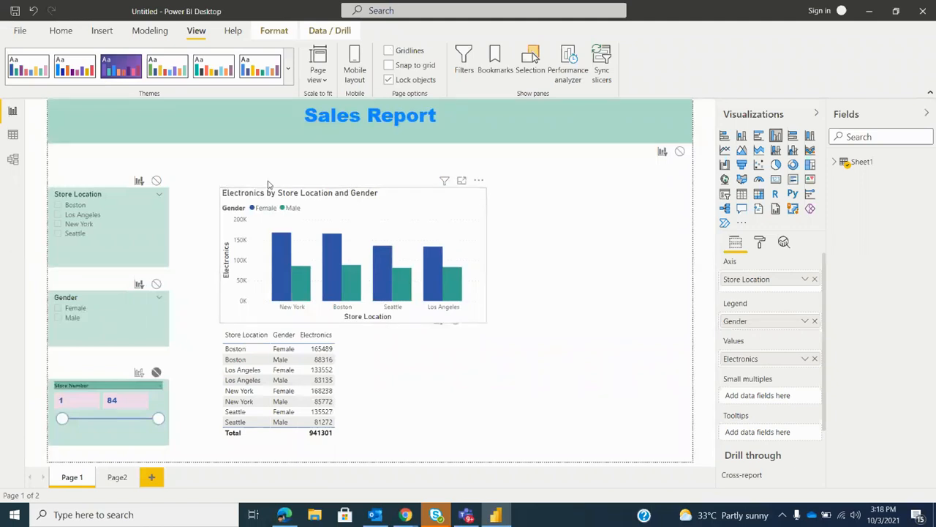
{"action": "left_click", "coordinate": [152, 233]}
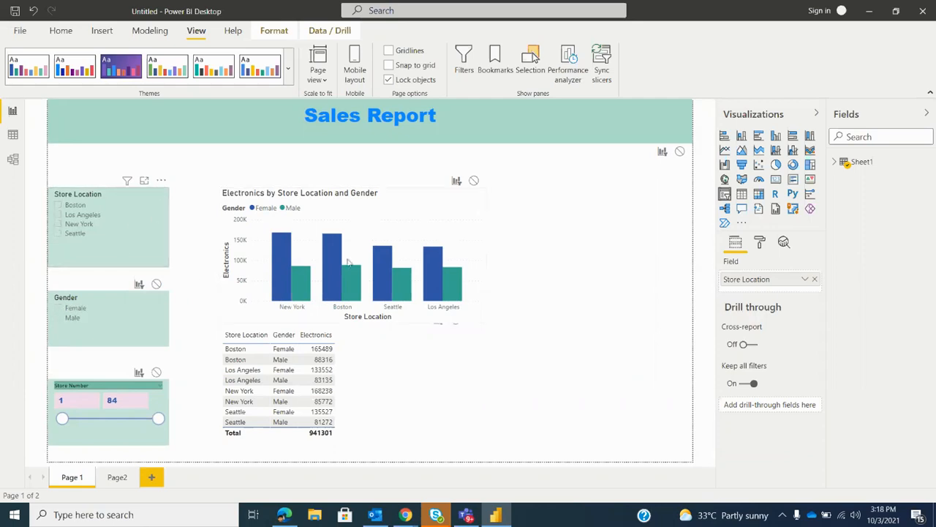
{"action": "left_click", "coordinate": [388, 79]}
Move the Store Location slicer and the Electronics column chart up to just below the Sales Report title
{"action": "left_click_drag", "start_coordinate": [144, 174], "coordinate": [144, 142]}
{"action": "left_click_drag", "start_coordinate": [361, 207], "coordinate": [365, 174]}
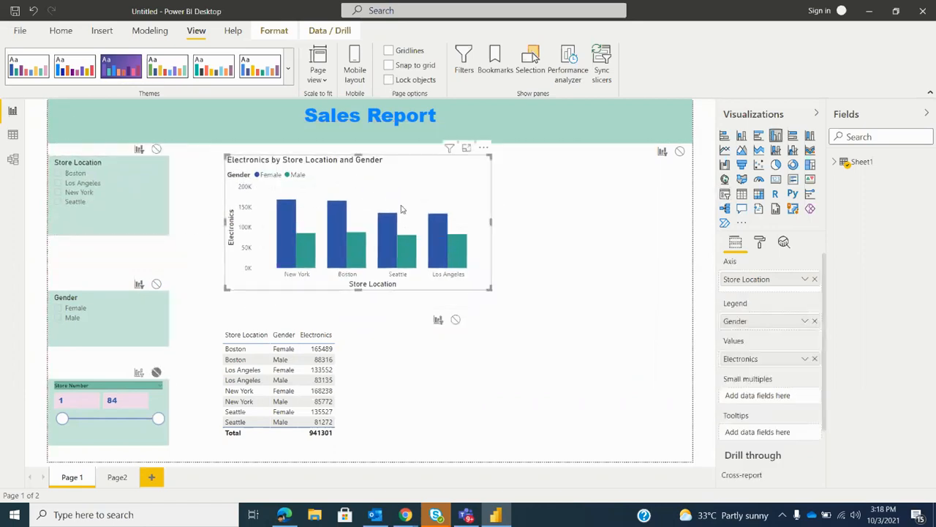
{"action": "left_click", "coordinate": [540, 282]}
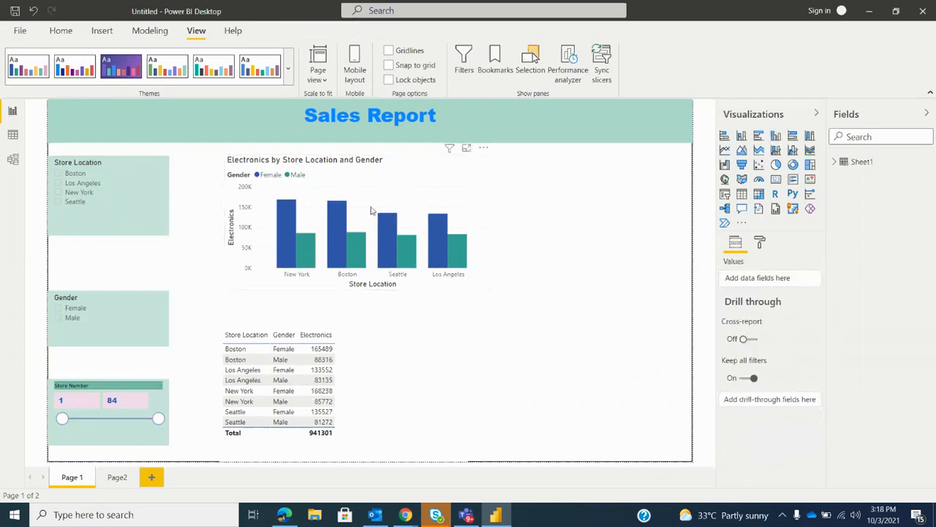
Select the Electronics column chart, lock the page's objects once more, and release the lock
{"action": "left_click", "coordinate": [383, 188]}
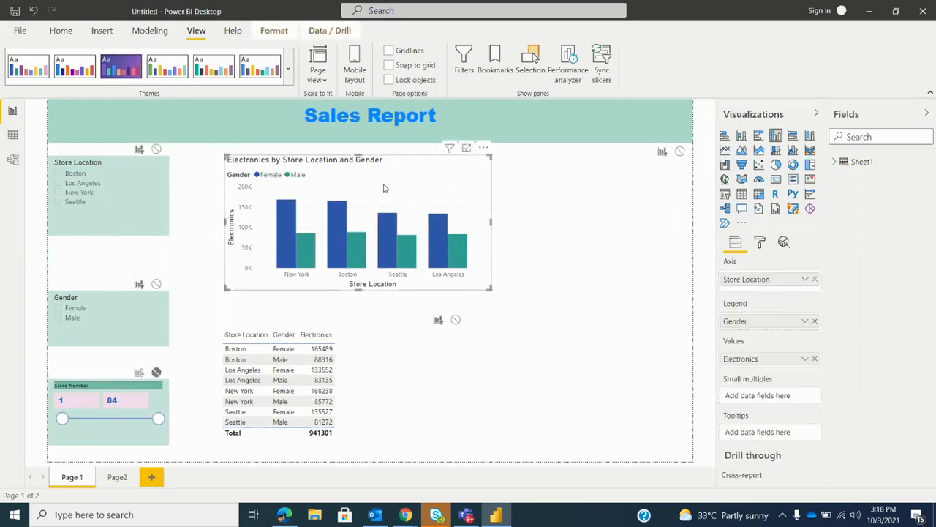
{"action": "left_click", "coordinate": [389, 80]}
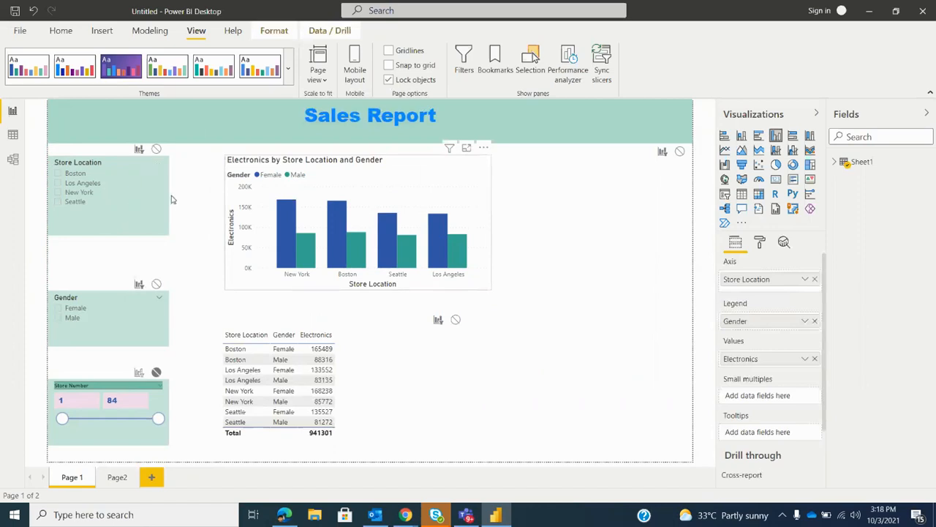
{"action": "left_click", "coordinate": [390, 80]}
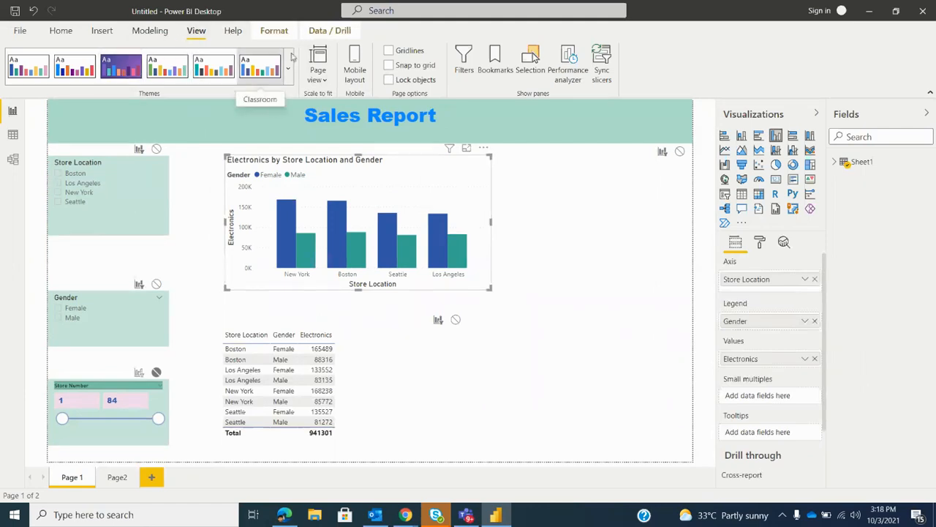
Look over the page view scaling options and the filters on the selected chart and page
{"action": "left_click", "coordinate": [318, 73]}
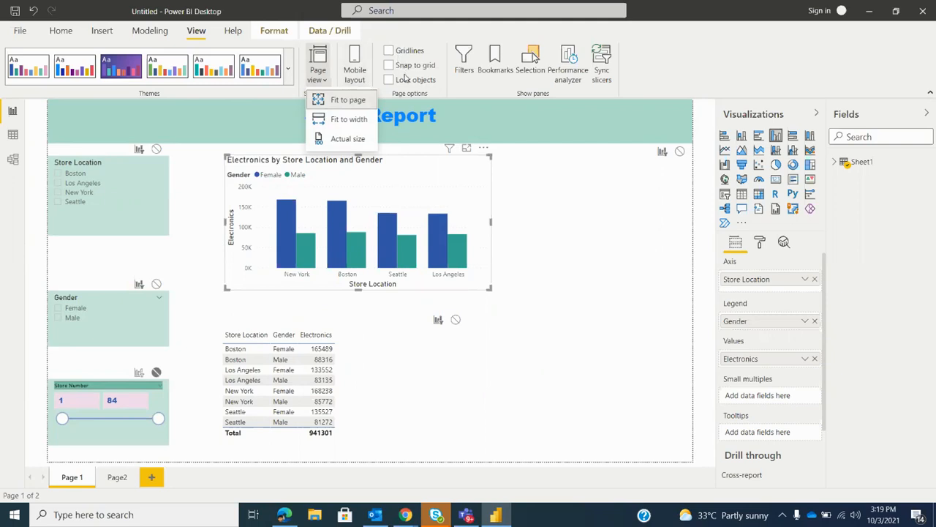
{"action": "left_click", "coordinate": [668, 74]}
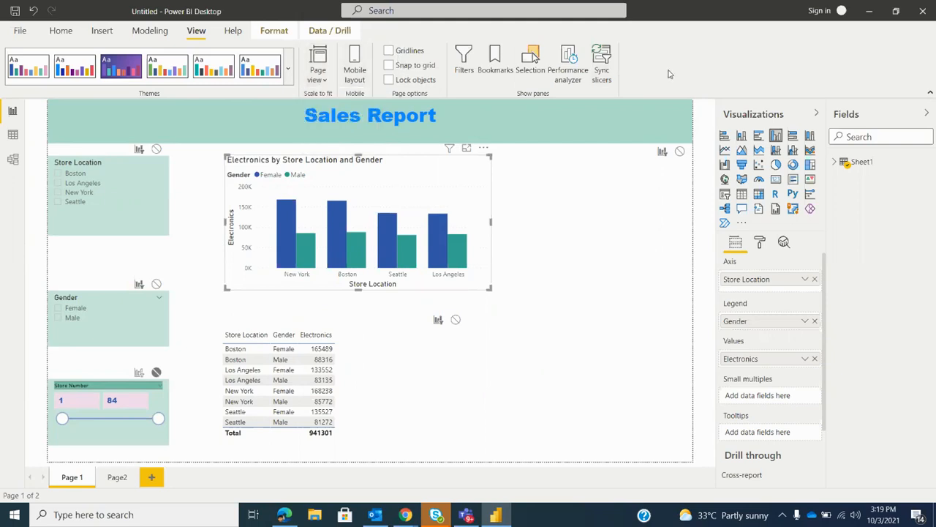
{"action": "left_click", "coordinate": [460, 67]}
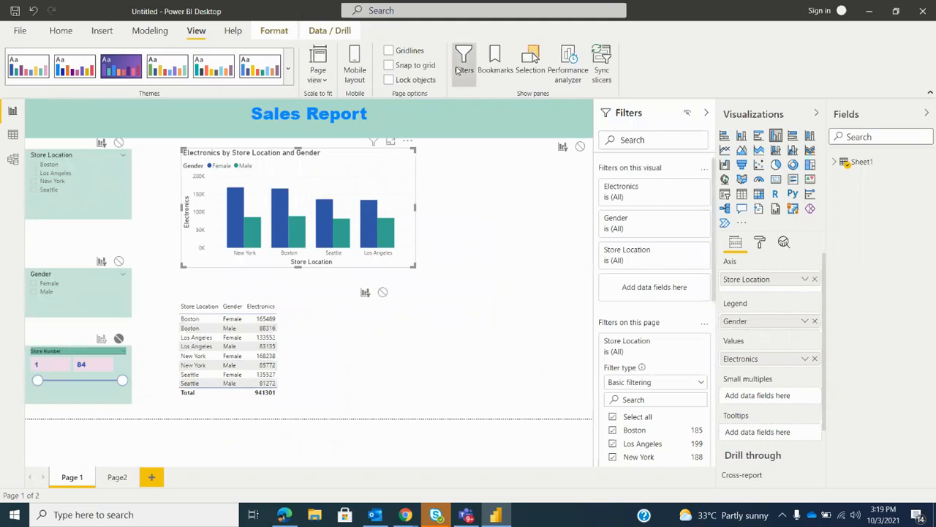
{"action": "left_click", "coordinate": [457, 69]}
Show the Bookmarks and Selection panes, and use the object list to hide the table and show it again
{"action": "left_click", "coordinate": [495, 64]}
{"action": "left_click", "coordinate": [531, 64]}
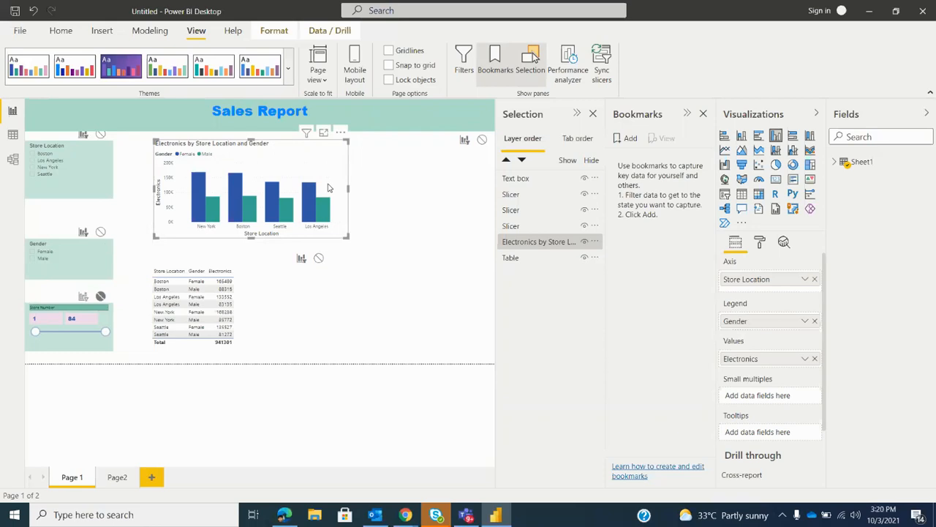
{"action": "left_click", "coordinate": [246, 300]}
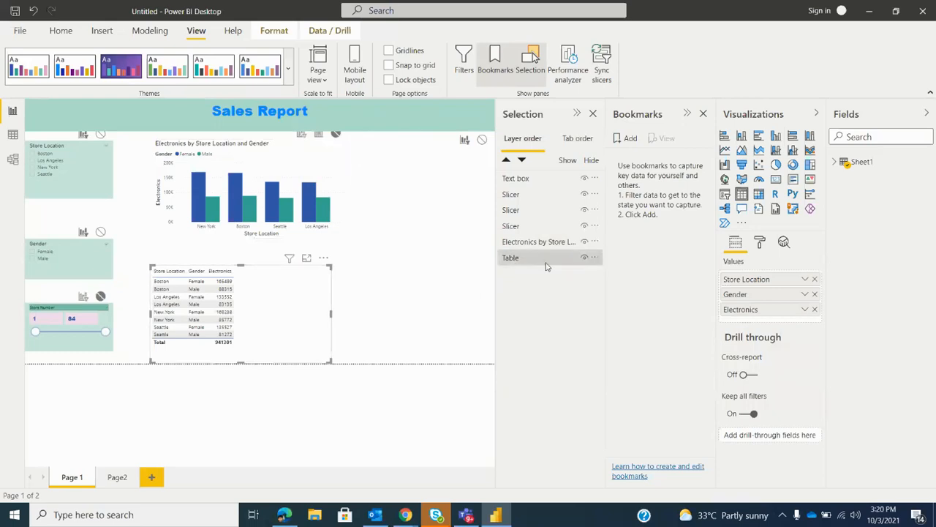
{"action": "left_click", "coordinate": [584, 260]}
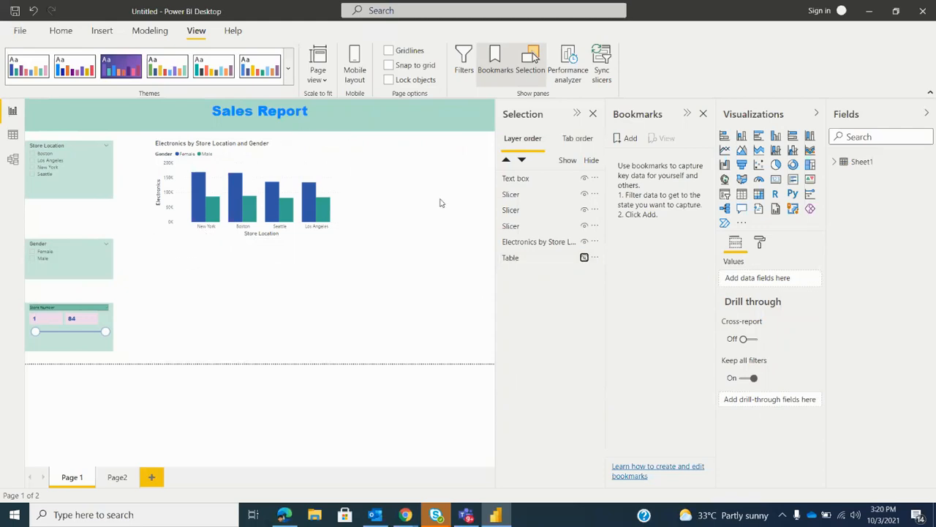
{"action": "left_click", "coordinate": [583, 257]}
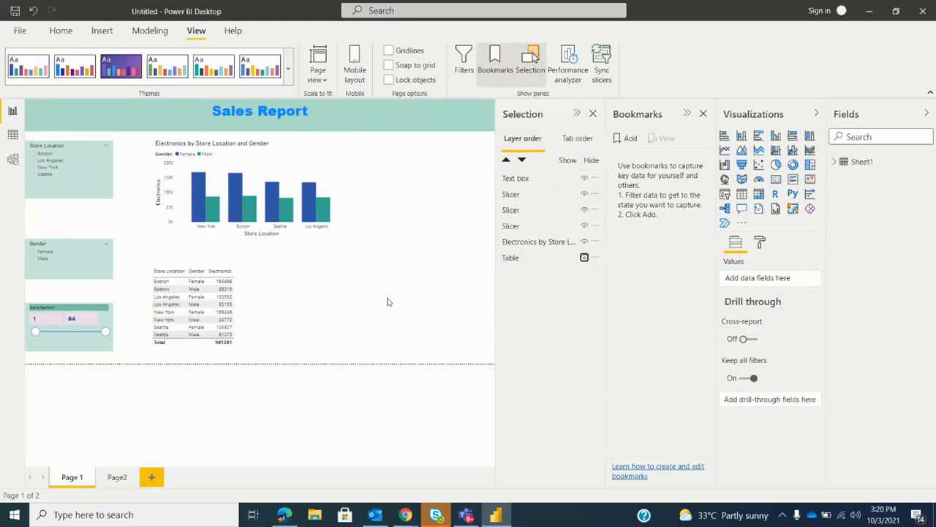
Hide the Electronics column chart and the Sales Report text box, and make the chart visible again
{"action": "left_click", "coordinate": [278, 157]}
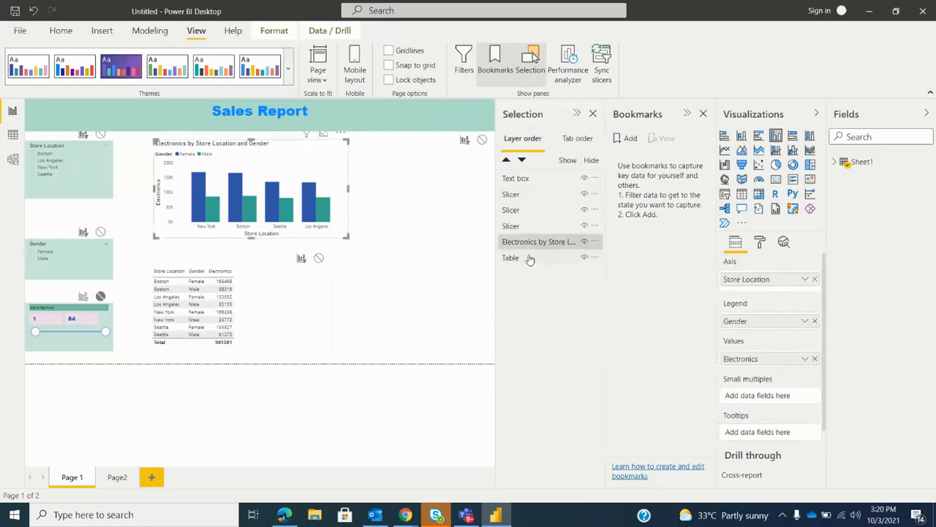
{"action": "left_click", "coordinate": [584, 245]}
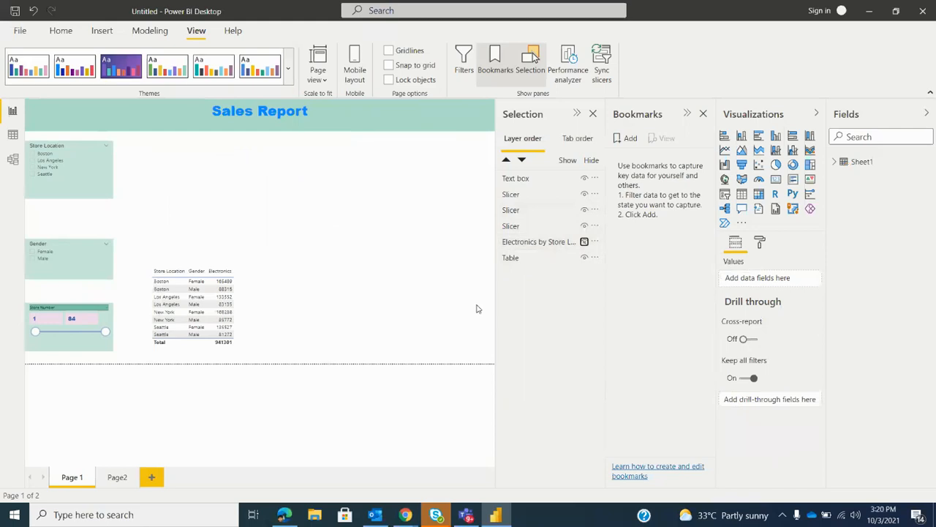
{"action": "left_click", "coordinate": [583, 178]}
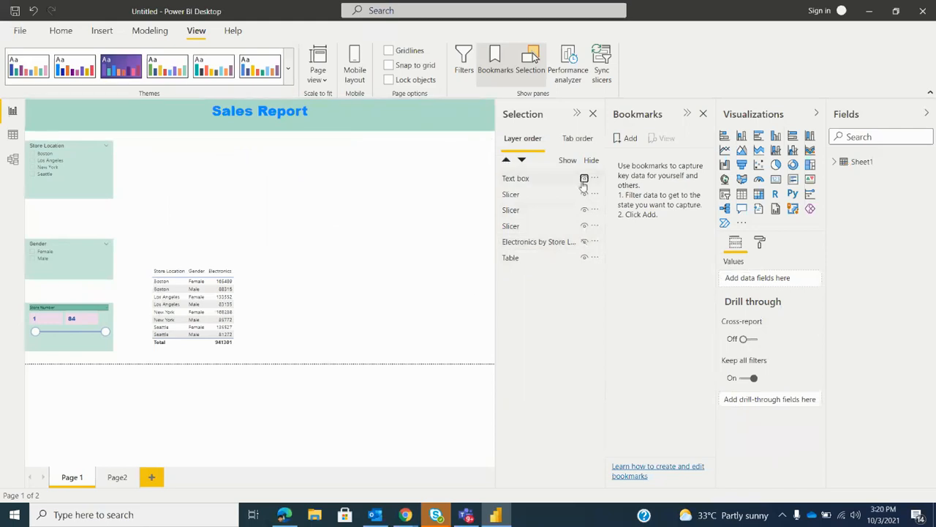
{"action": "left_click", "coordinate": [584, 242]}
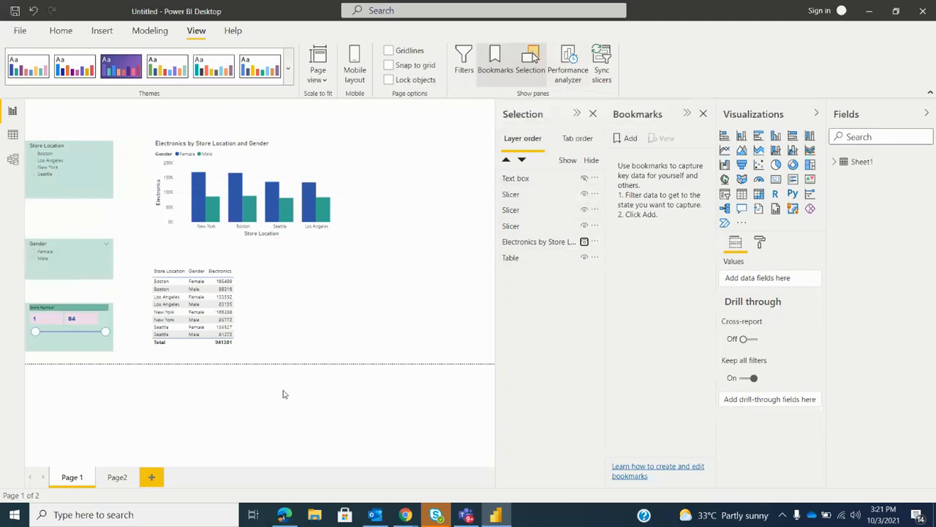
Show the Sync slicers pane and look over the available help, modeling and insert commands
{"action": "left_click", "coordinate": [601, 65]}
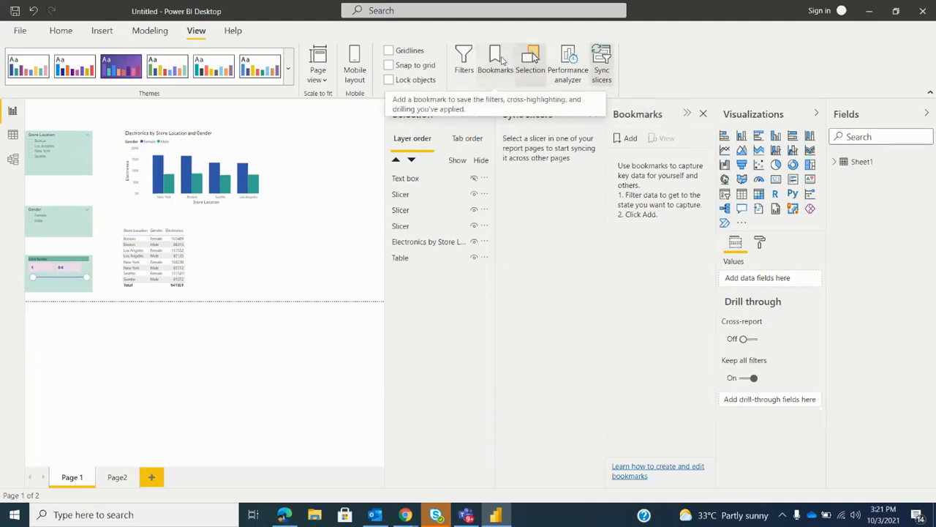
{"action": "left_click", "coordinate": [602, 73]}
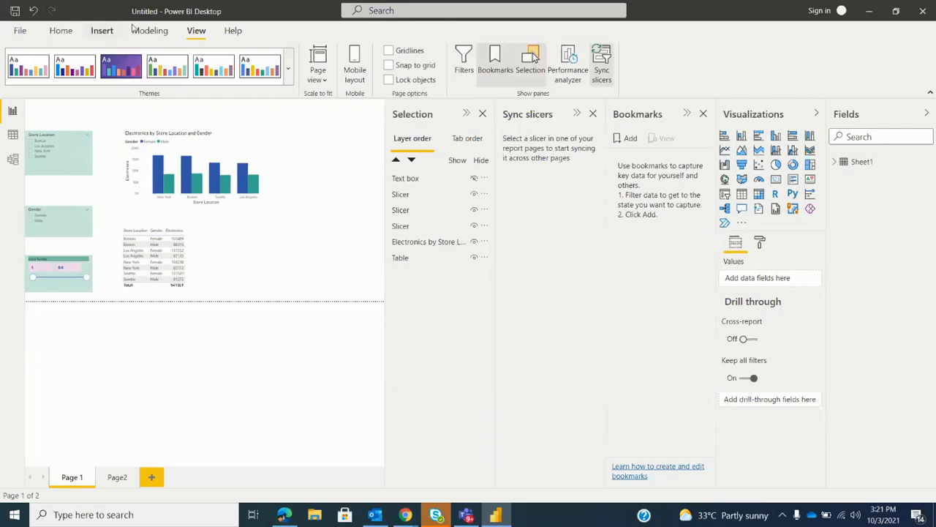
{"action": "left_click", "coordinate": [232, 33]}
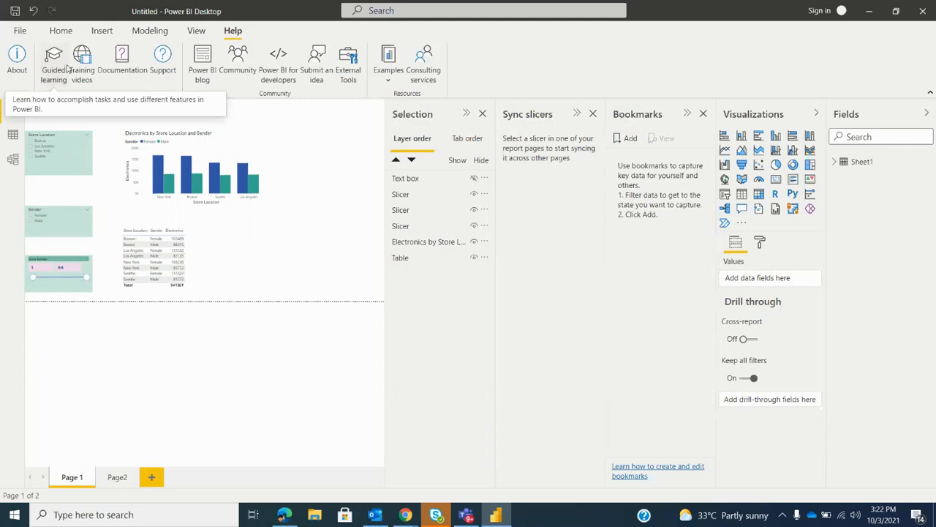
{"action": "left_click", "coordinate": [151, 31]}
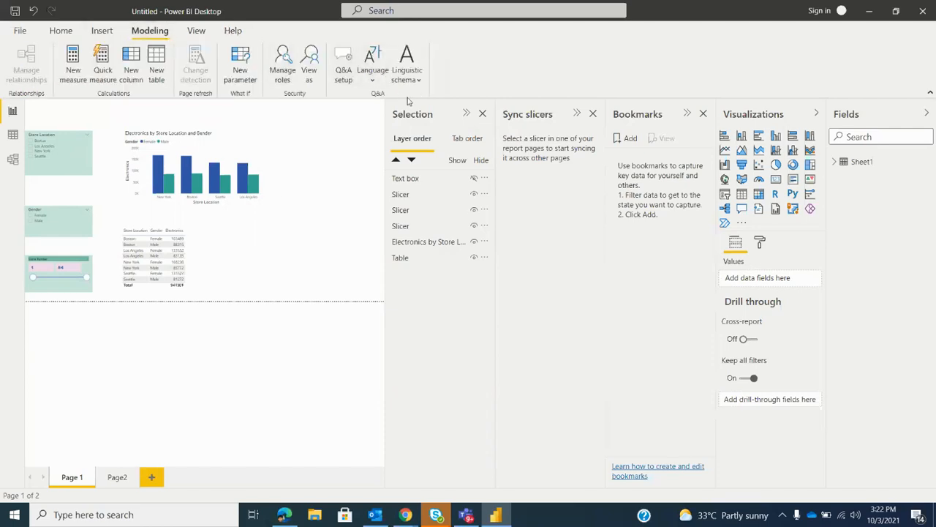
{"action": "left_click", "coordinate": [101, 31]}
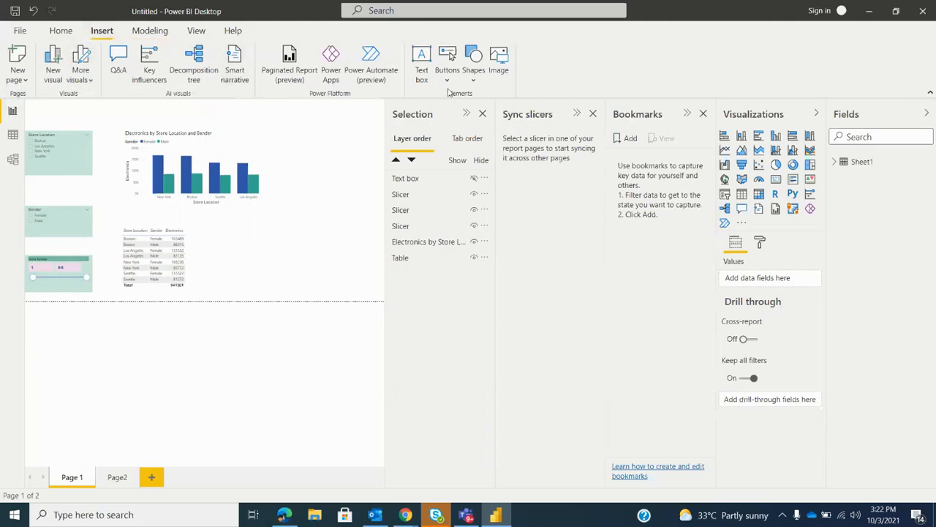
Close the Selection, Sync slicers and Bookmarks panes
{"action": "left_click", "coordinate": [483, 114]}
{"action": "left_click", "coordinate": [592, 114]}
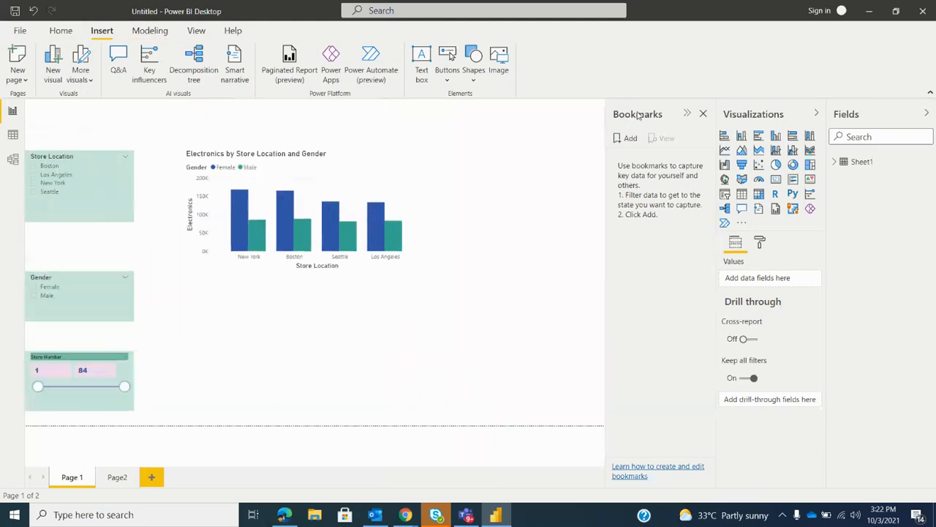
{"action": "left_click", "coordinate": [703, 115]}
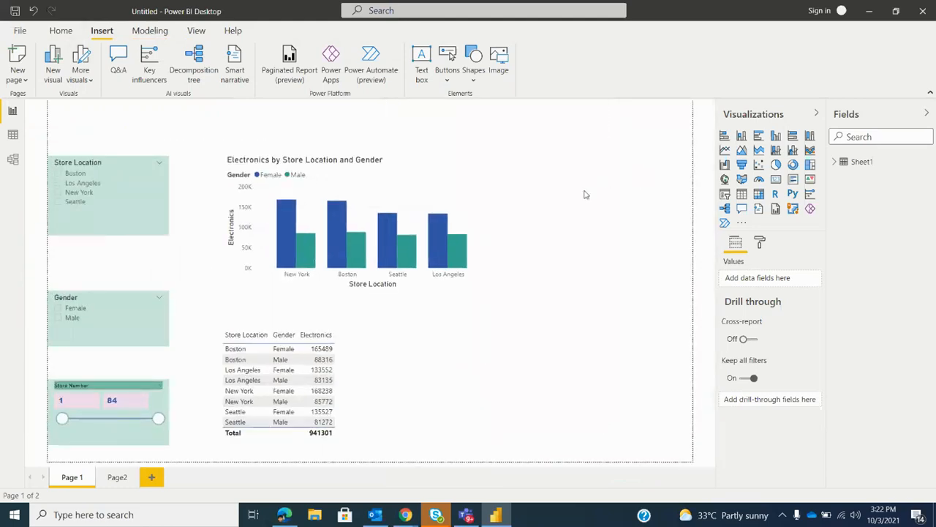
Insert a left arrow button in the upper-left corner of the report page and look over its format options
{"action": "left_click", "coordinate": [449, 82]}
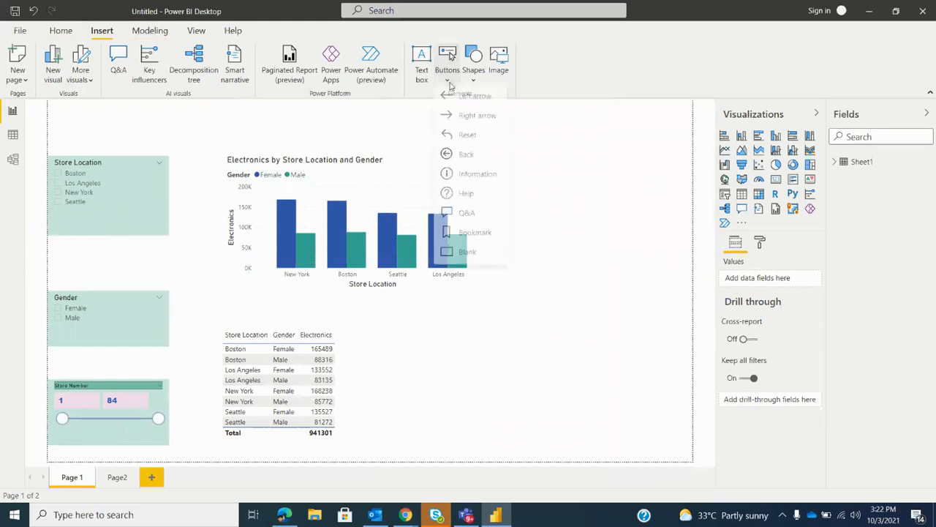
{"action": "left_click", "coordinate": [484, 101]}
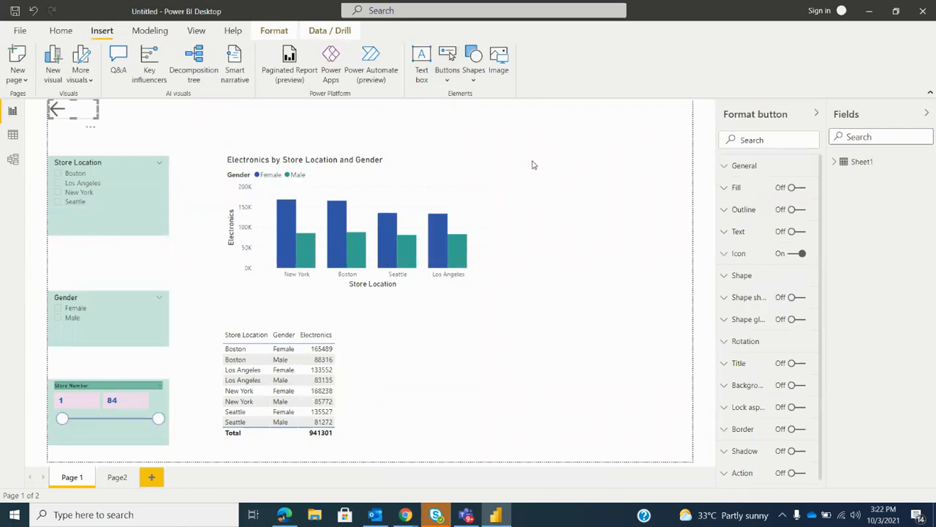
{"action": "scroll", "coordinate": [775, 264], "scroll_direction": "down", "scroll_amount": 1}
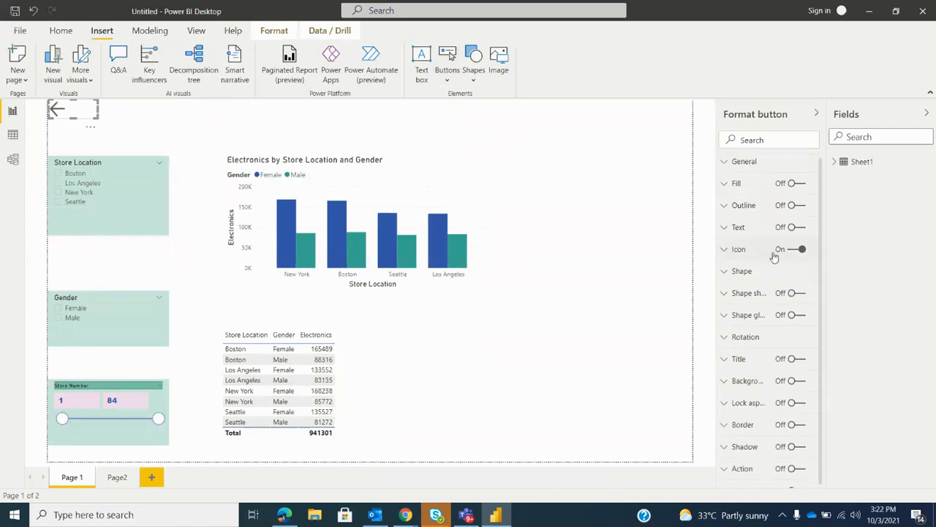
{"action": "left_click", "coordinate": [140, 121]}
{"action": "left_click", "coordinate": [73, 108]}
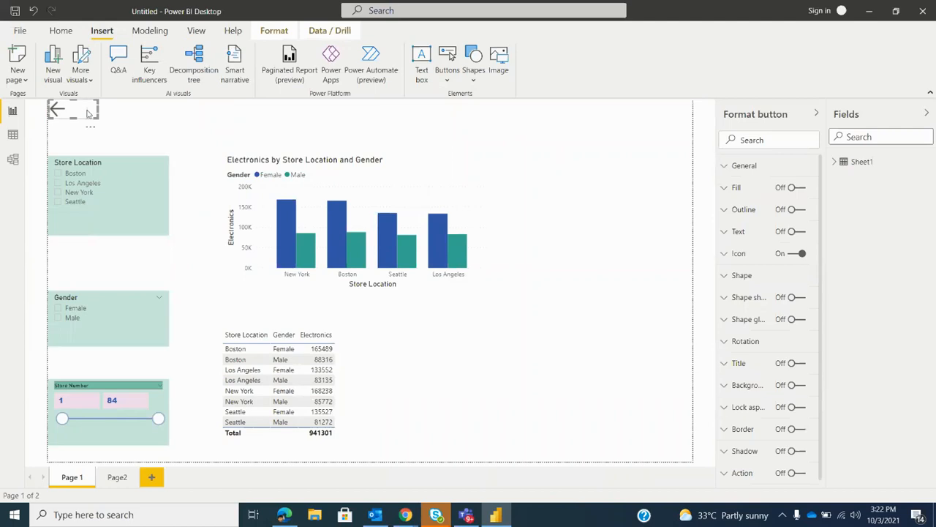
Insert a right arrow button on Page 1 and delete it together with the left arrow button beneath it
{"action": "left_click", "coordinate": [449, 77]}
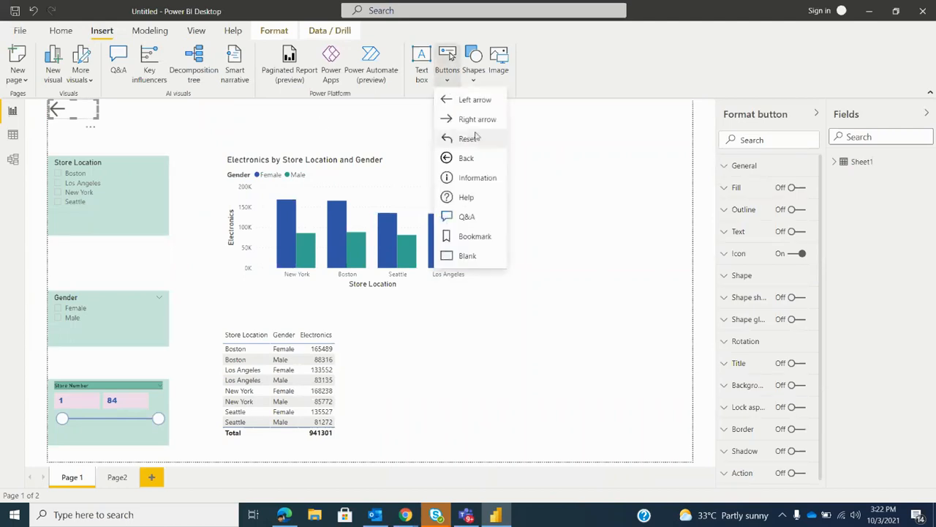
{"action": "left_click", "coordinate": [474, 122]}
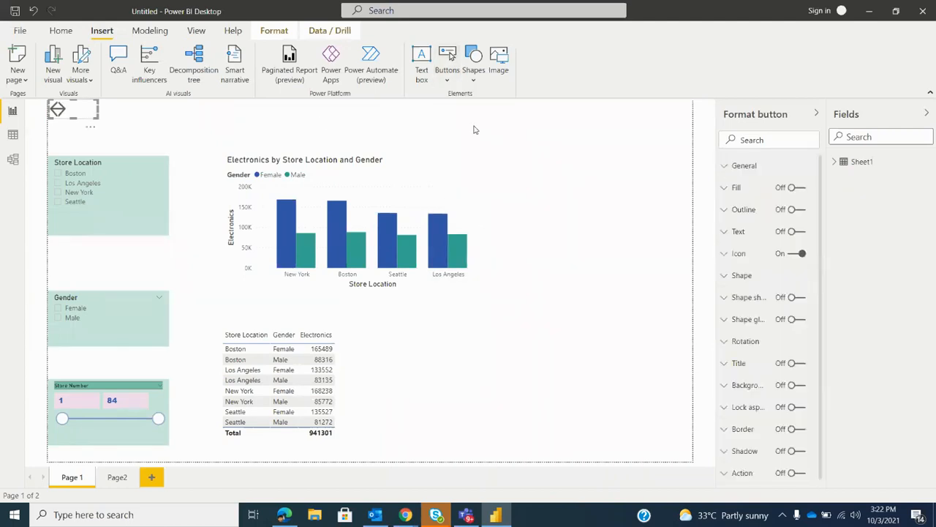
{"action": "key", "text": "Delete"}
{"action": "left_click", "coordinate": [86, 115]}
{"action": "key", "text": "Delete"}
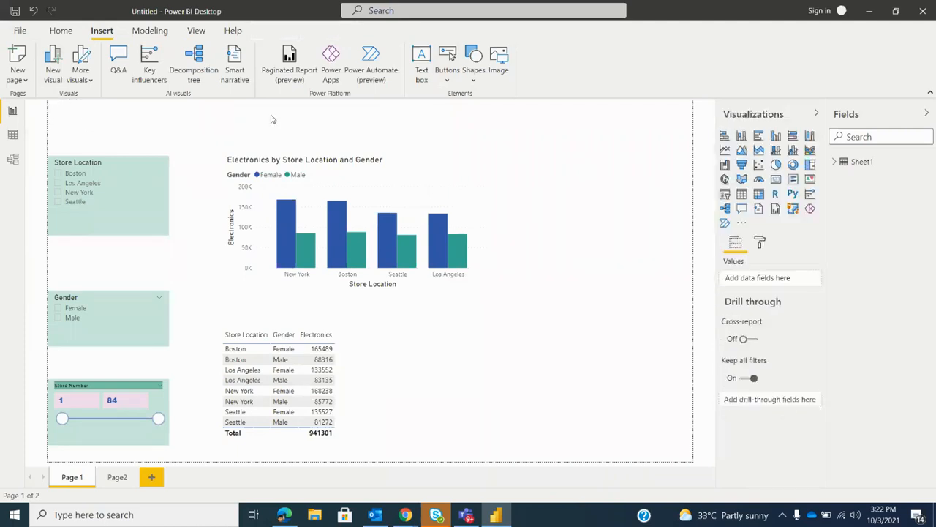
Insert a new right arrow button in the cleared upper-left corner of Page 1 and select it
{"action": "left_click", "coordinate": [448, 79]}
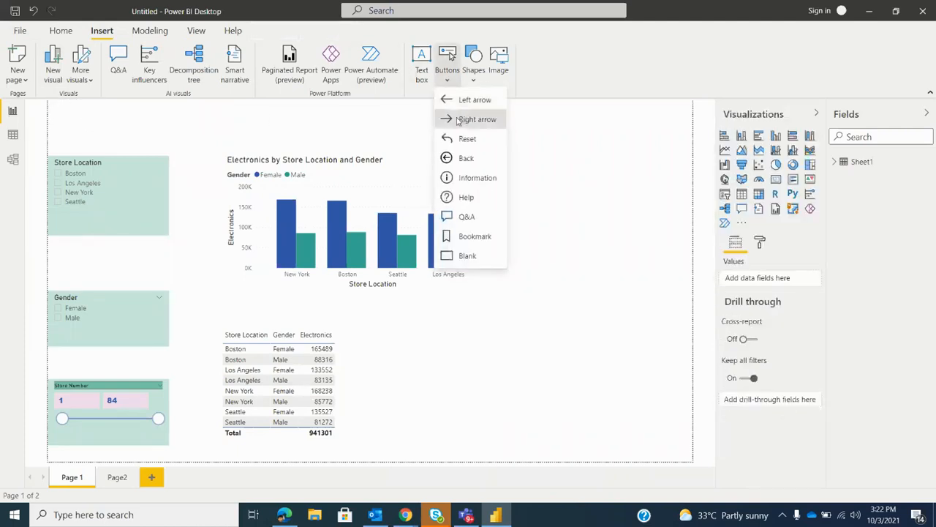
{"action": "left_click", "coordinate": [458, 120]}
{"action": "left_click", "coordinate": [143, 117]}
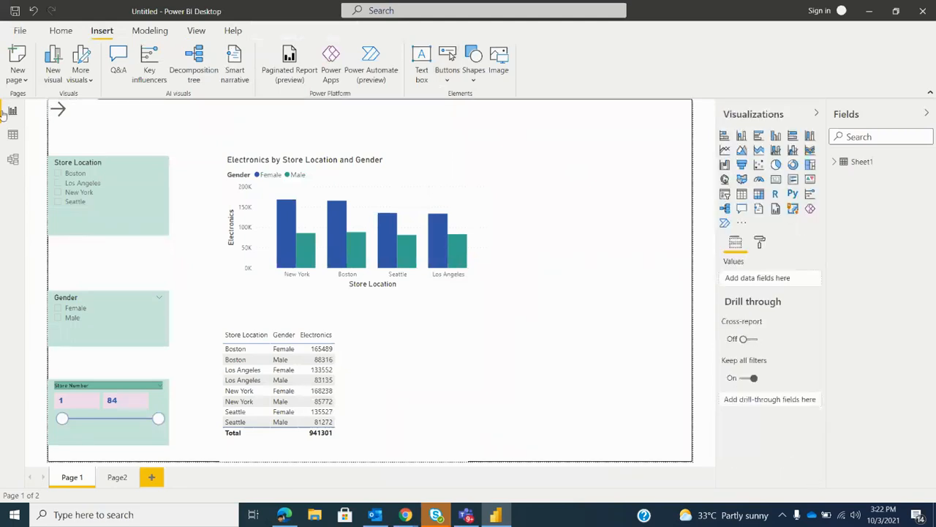
{"action": "left_click", "coordinate": [73, 109]}
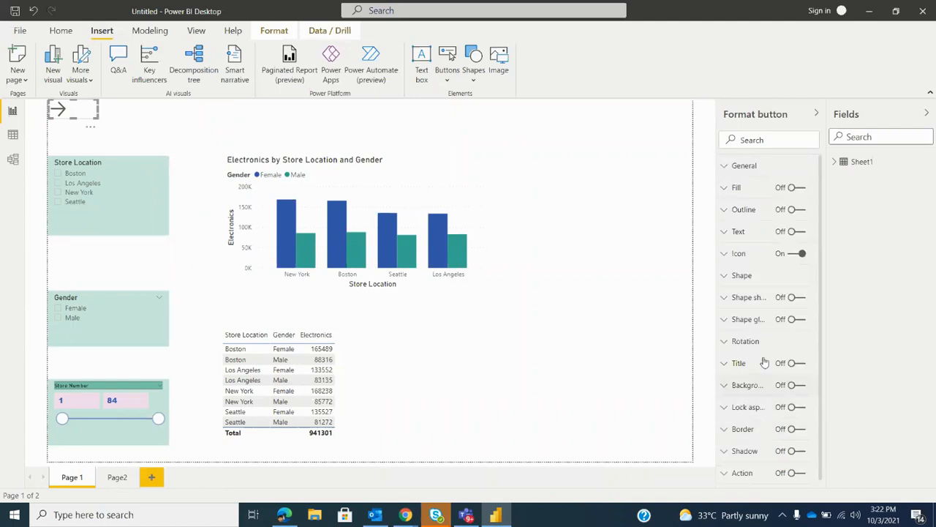
Turn on the right arrow button's action with type Page navigation and destination Page2
{"action": "scroll", "coordinate": [769, 402], "scroll_direction": "down", "scroll_amount": 1}
{"action": "left_click", "coordinate": [796, 460]}
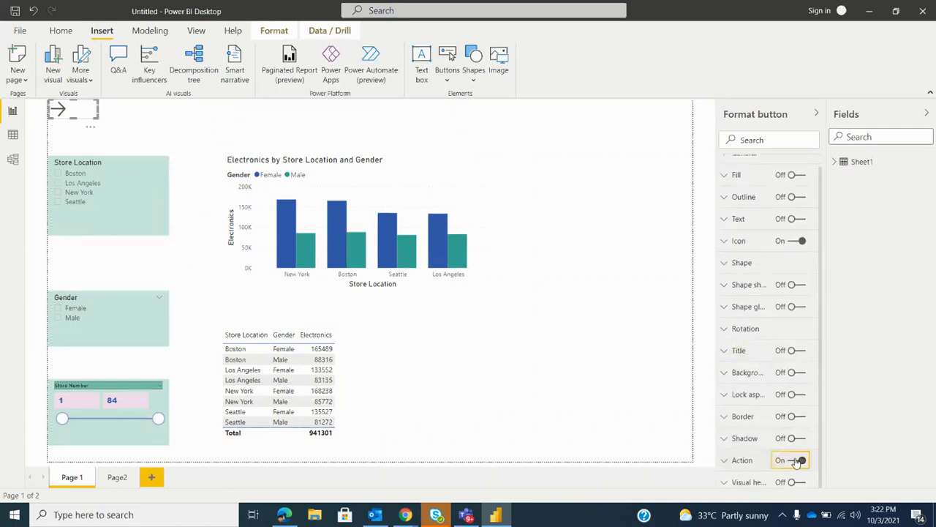
{"action": "left_click", "coordinate": [748, 459]}
{"action": "scroll", "coordinate": [772, 388], "scroll_direction": "down", "scroll_amount": 4}
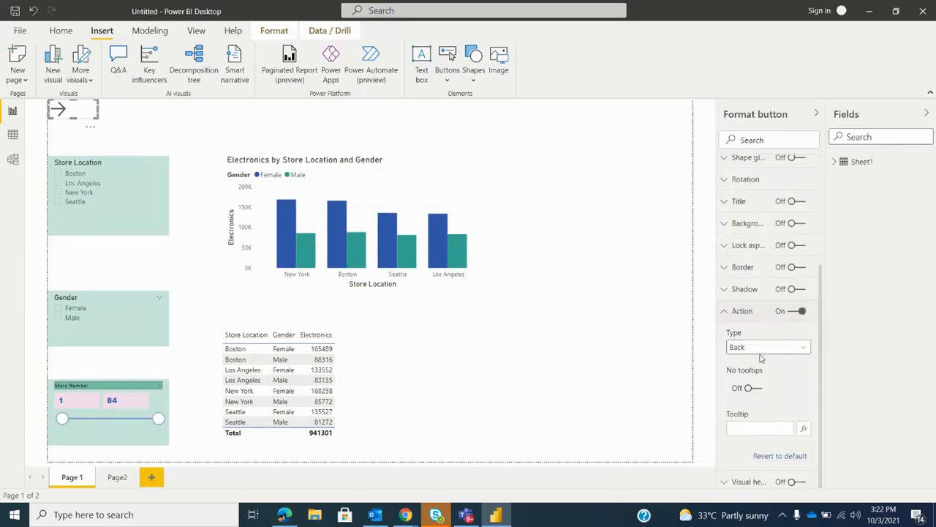
{"action": "left_click", "coordinate": [757, 350]}
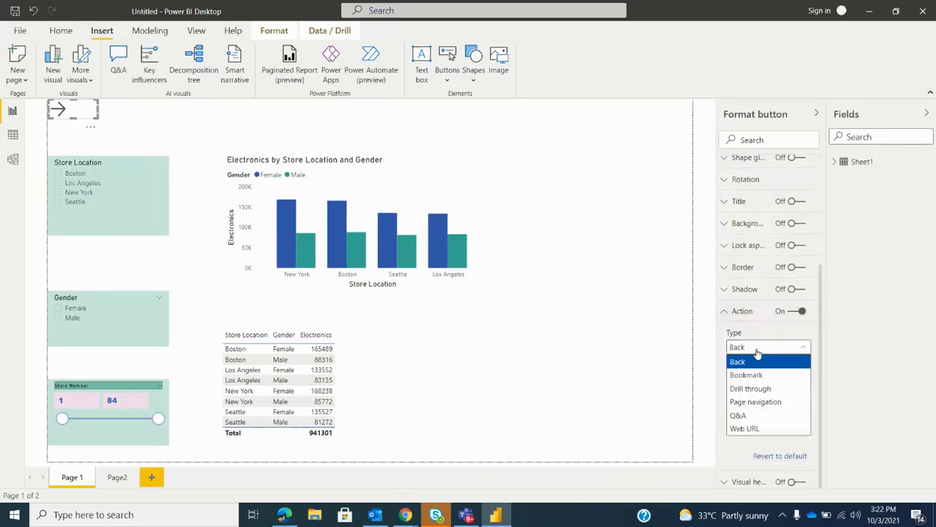
{"action": "left_click", "coordinate": [766, 404]}
{"action": "left_click", "coordinate": [789, 386]}
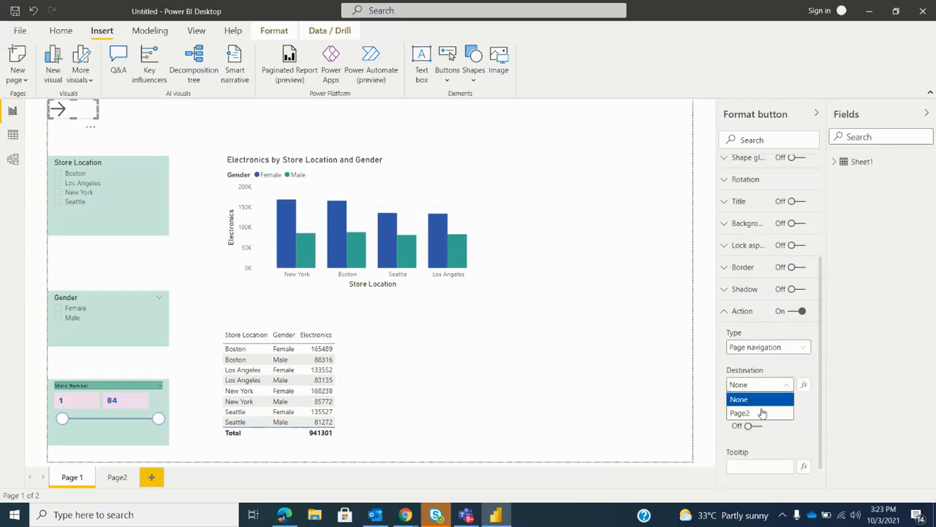
{"action": "left_click", "coordinate": [761, 413]}
{"action": "left_click", "coordinate": [776, 347]}
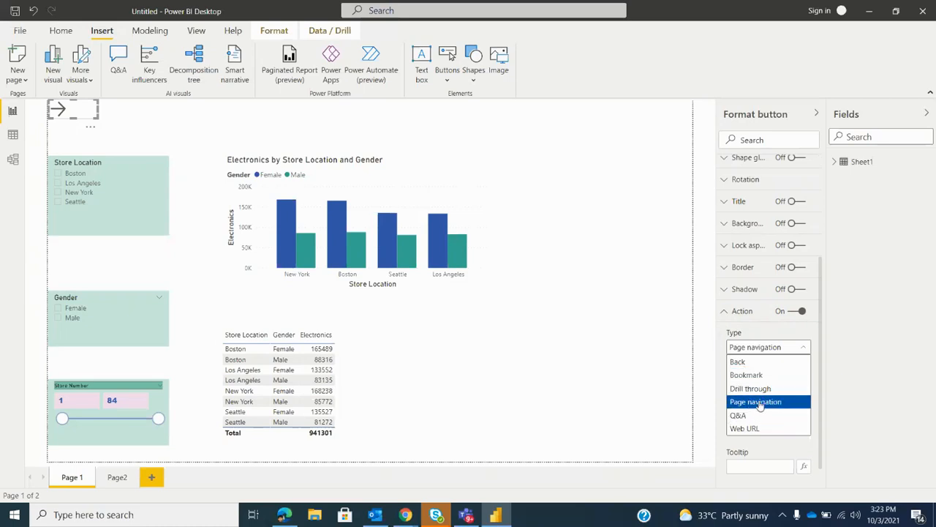
{"action": "left_click", "coordinate": [758, 405]}
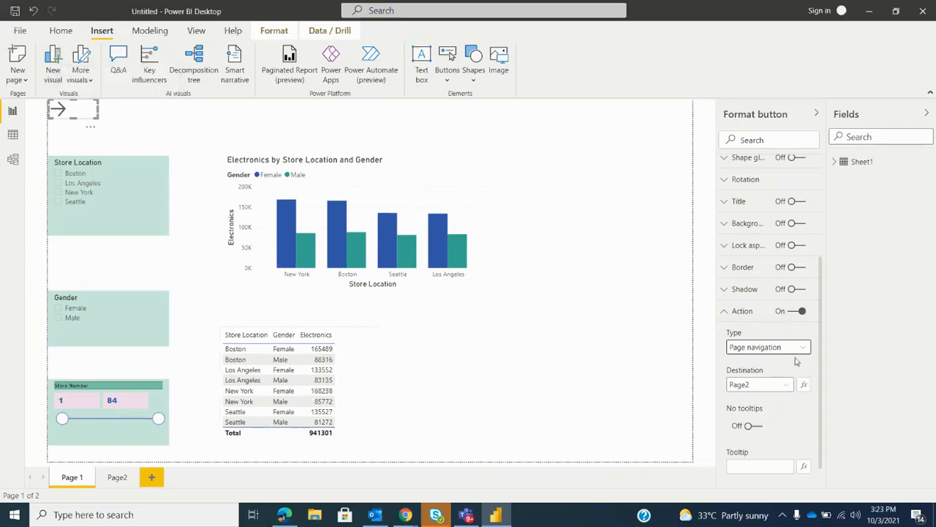
Turn on the right arrow button's text, label it "Goto Page 2", and enlarge the button to fit the label
{"action": "scroll", "coordinate": [796, 361], "scroll_direction": "up", "scroll_amount": 5}
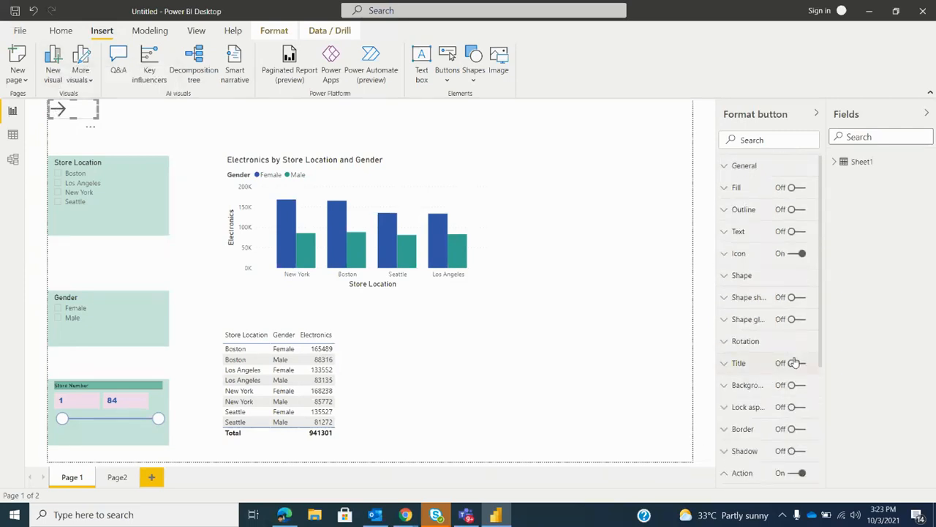
{"action": "scroll", "coordinate": [796, 363], "scroll_direction": "down", "scroll_amount": 3}
{"action": "scroll", "coordinate": [796, 363], "scroll_direction": "up", "scroll_amount": 3}
{"action": "left_click", "coordinate": [807, 233]}
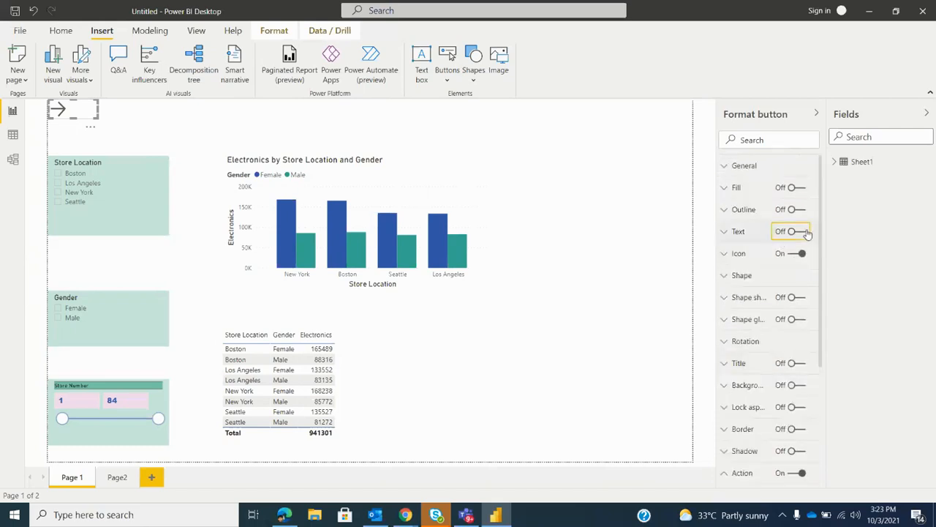
{"action": "left_click", "coordinate": [757, 237]}
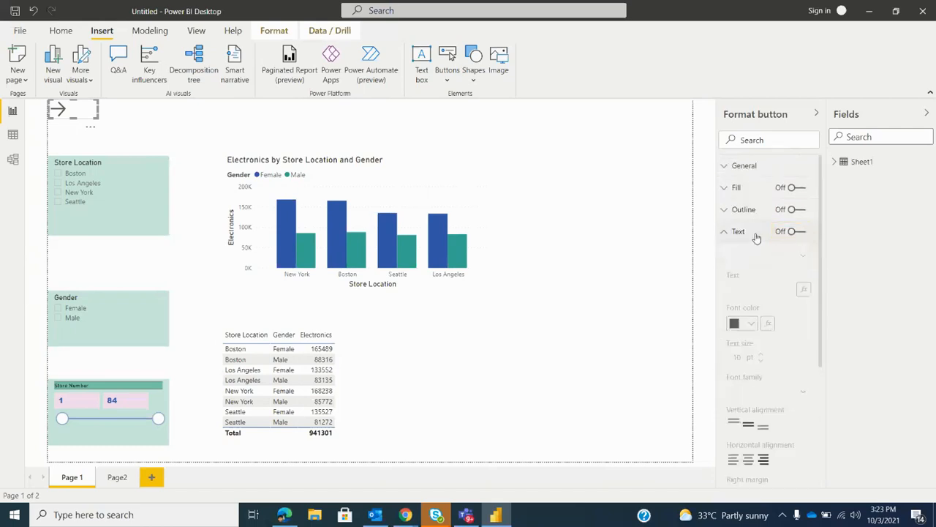
{"action": "left_click", "coordinate": [793, 231]}
{"action": "left_click", "coordinate": [749, 289]}
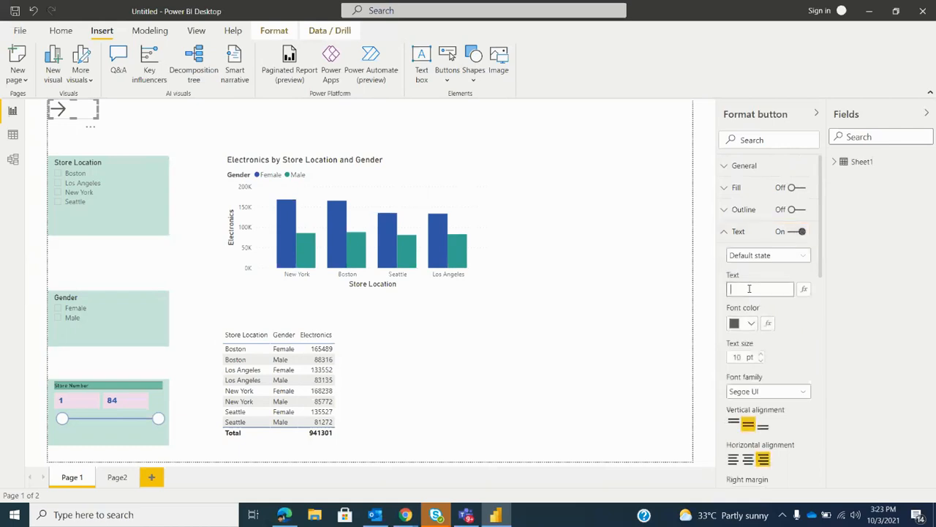
{"action": "type", "text": "Goto Page 2"}
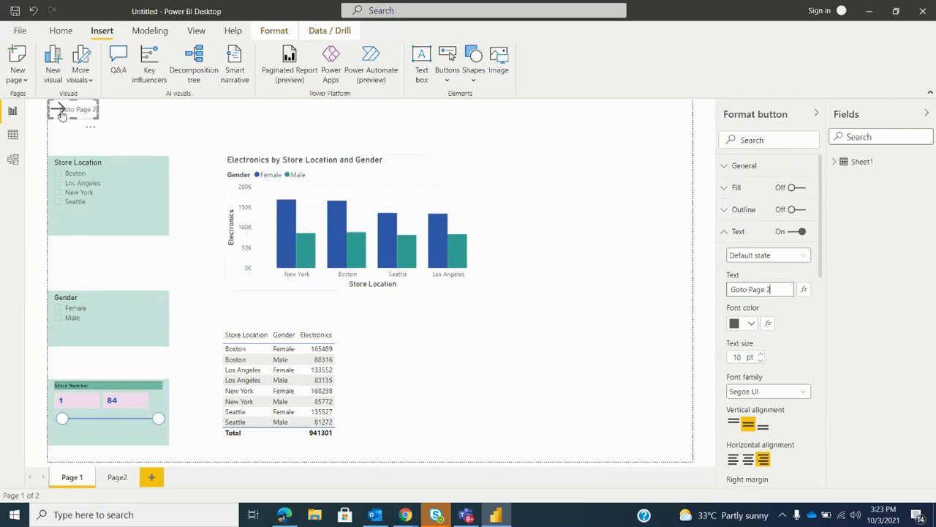
{"action": "left_click_drag", "start_coordinate": [95, 117], "coordinate": [125, 128]}
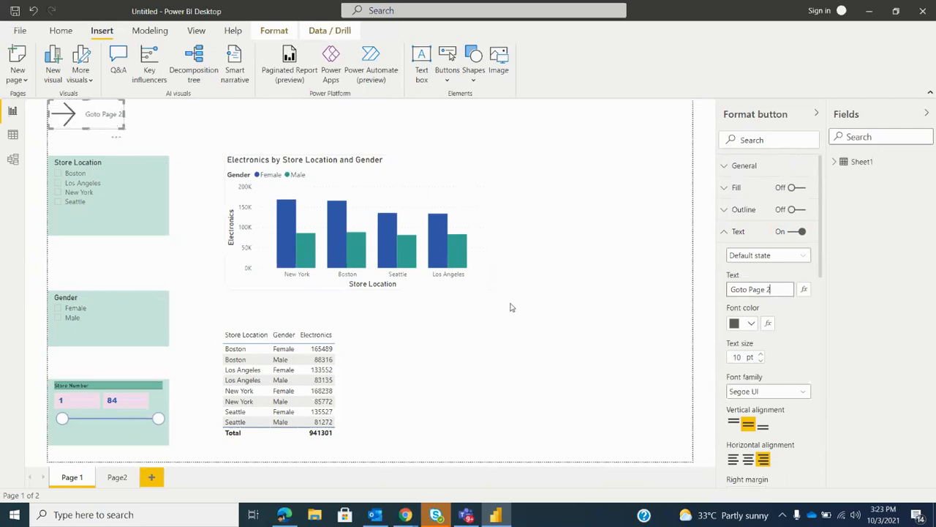
Follow the button to Page2 and move the table down to free the page's upper-left corner
{"action": "left_click", "coordinate": [66, 119], "text": "ctrl"}
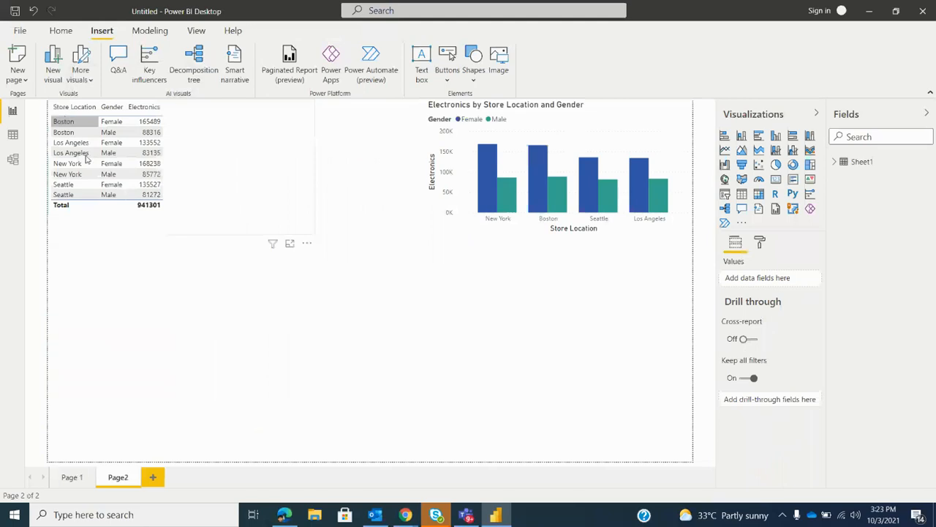
{"action": "left_click_drag", "start_coordinate": [199, 132], "coordinate": [188, 222]}
{"action": "left_click", "coordinate": [156, 110]}
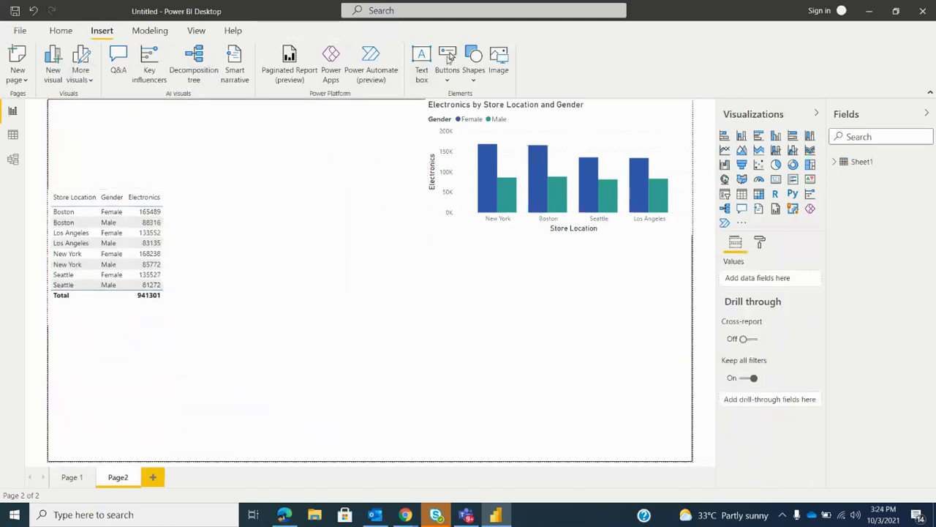
Insert a left arrow button in the upper-left corner of Page2 and enlarge it slightly
{"action": "left_click", "coordinate": [448, 79]}
{"action": "left_click", "coordinate": [468, 99]}
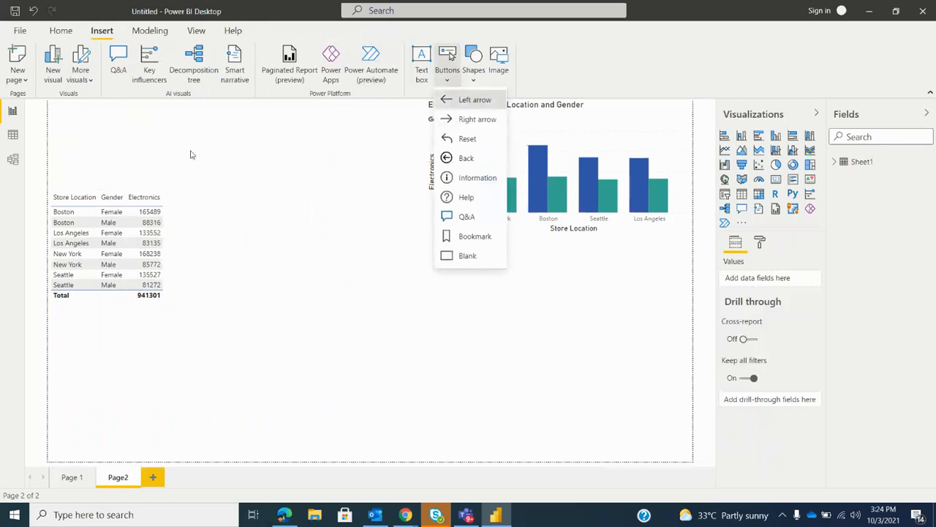
{"action": "left_click_drag", "start_coordinate": [99, 118], "coordinate": [107, 126]}
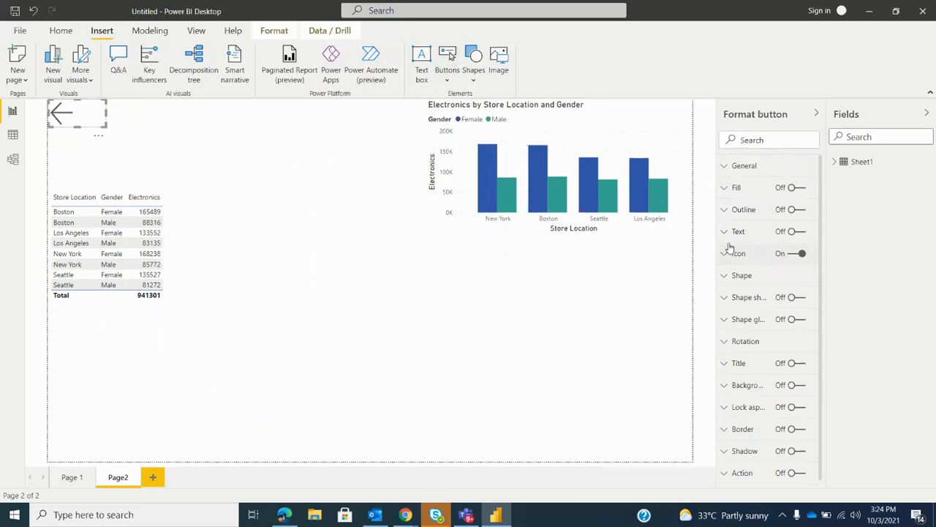
Turn on the left arrow button's text and label it "Goto Page1"
{"action": "left_click", "coordinate": [755, 233]}
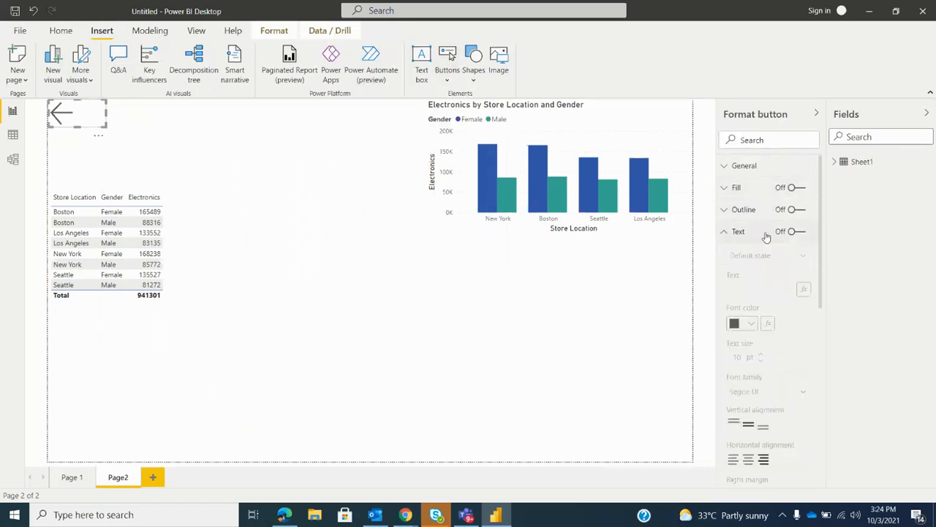
{"action": "left_click", "coordinate": [796, 231]}
{"action": "left_click", "coordinate": [759, 285]}
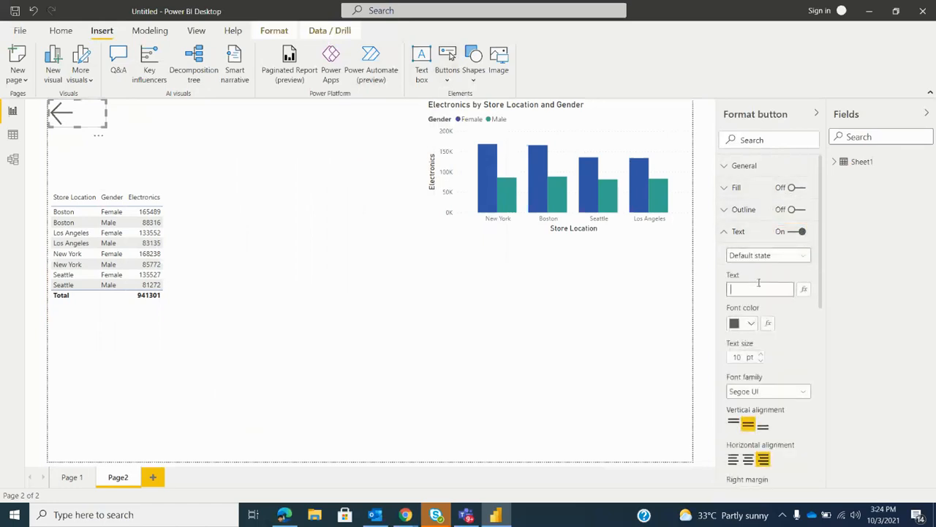
{"action": "type", "text": "Goto Page1"}
Turn on the left arrow button's action with type Page navigation and destination Page 1
{"action": "scroll", "coordinate": [784, 313], "scroll_direction": "down", "scroll_amount": 6}
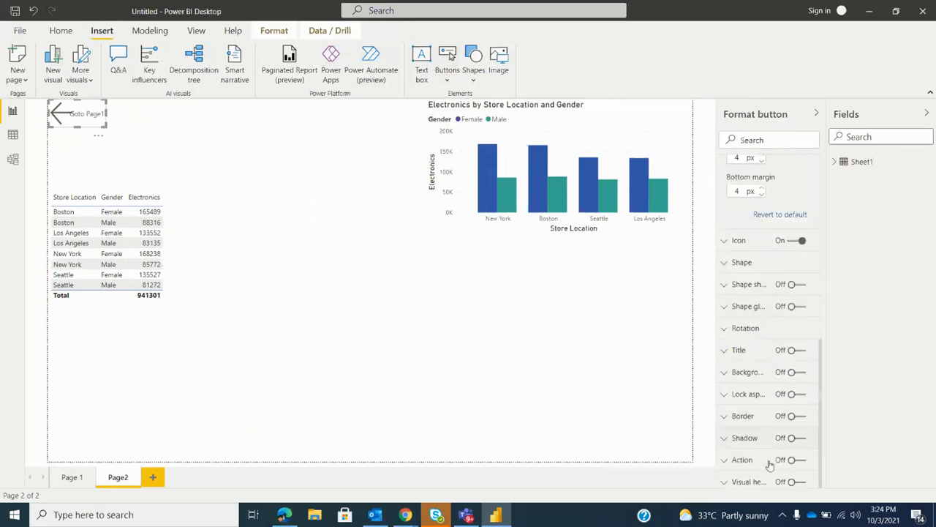
{"action": "left_click", "coordinate": [797, 461]}
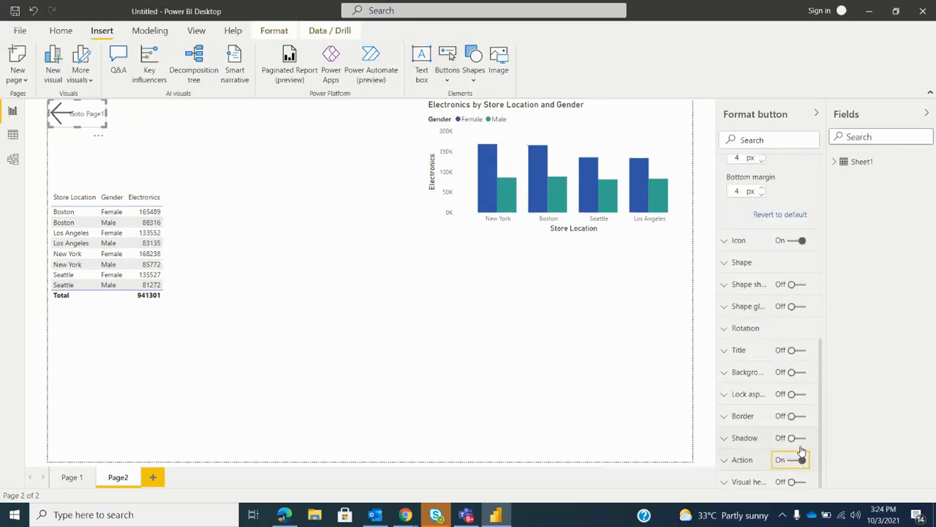
{"action": "left_click", "coordinate": [773, 458]}
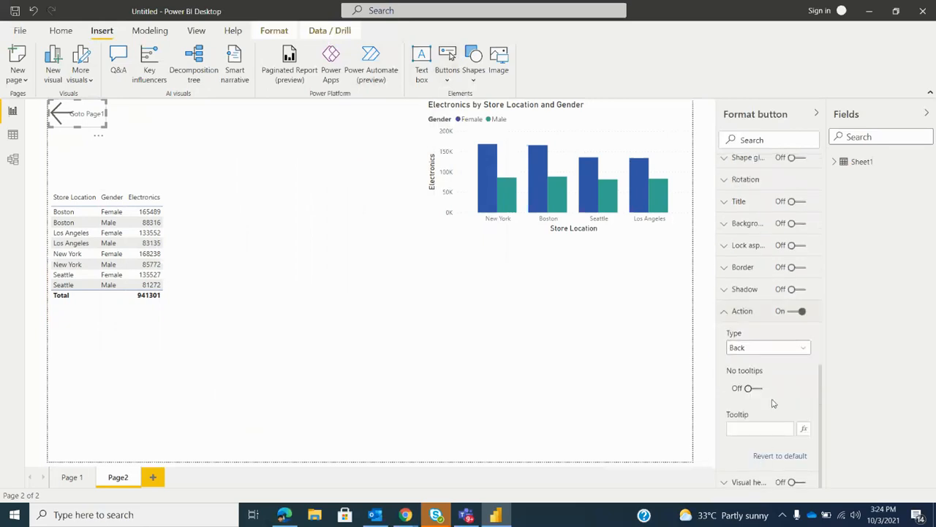
{"action": "left_click", "coordinate": [774, 350]}
{"action": "left_click", "coordinate": [768, 400]}
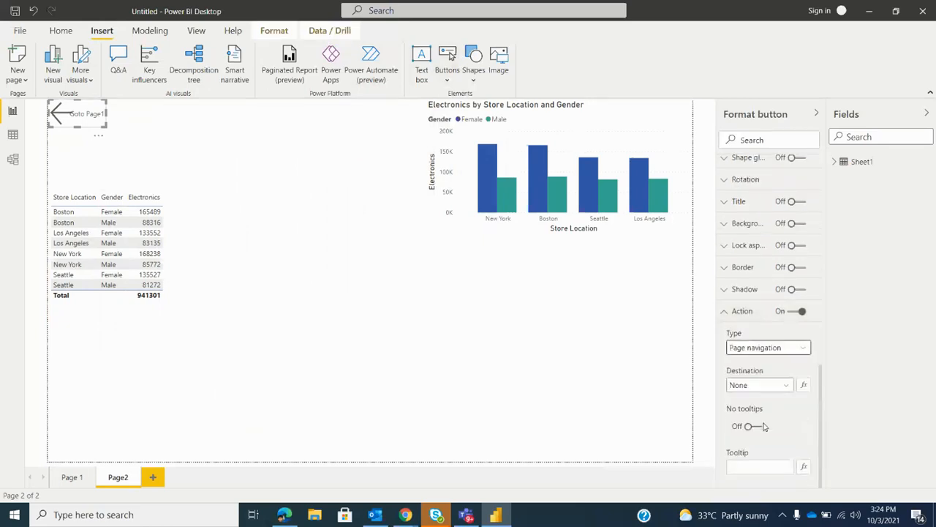
{"action": "left_click", "coordinate": [774, 386]}
{"action": "left_click", "coordinate": [772, 414]}
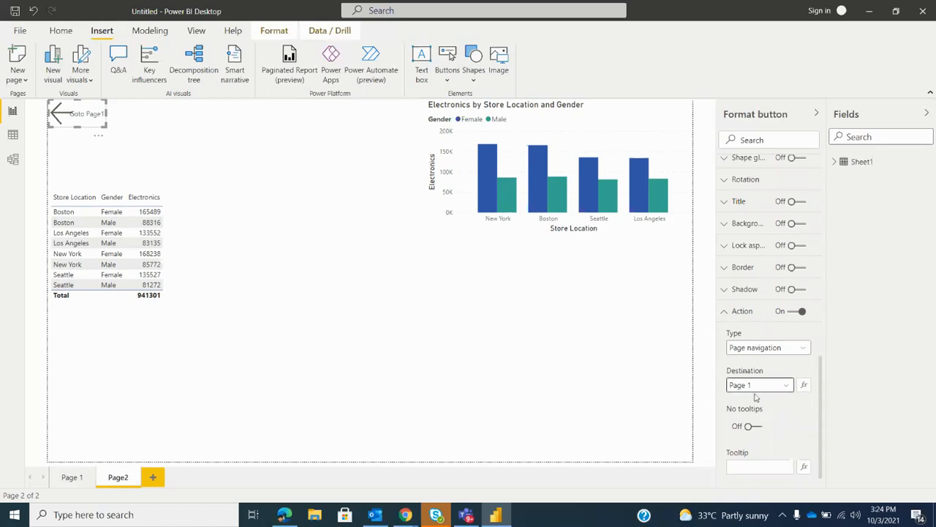
Test the navigation buttons by following them to Page 1 and back to Page2
{"action": "left_click", "coordinate": [260, 176]}
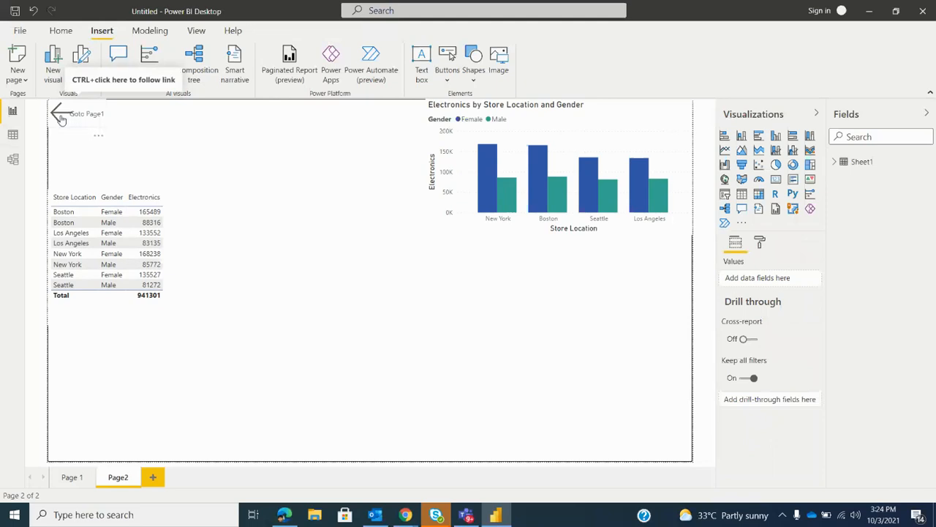
{"action": "left_click", "coordinate": [62, 119], "text": "ctrl"}
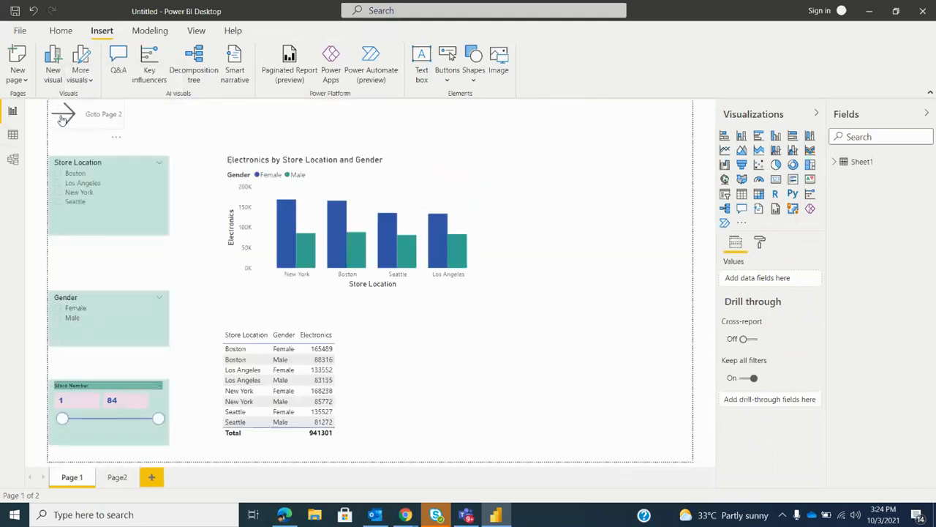
{"action": "left_click", "coordinate": [63, 119], "text": "ctrl"}
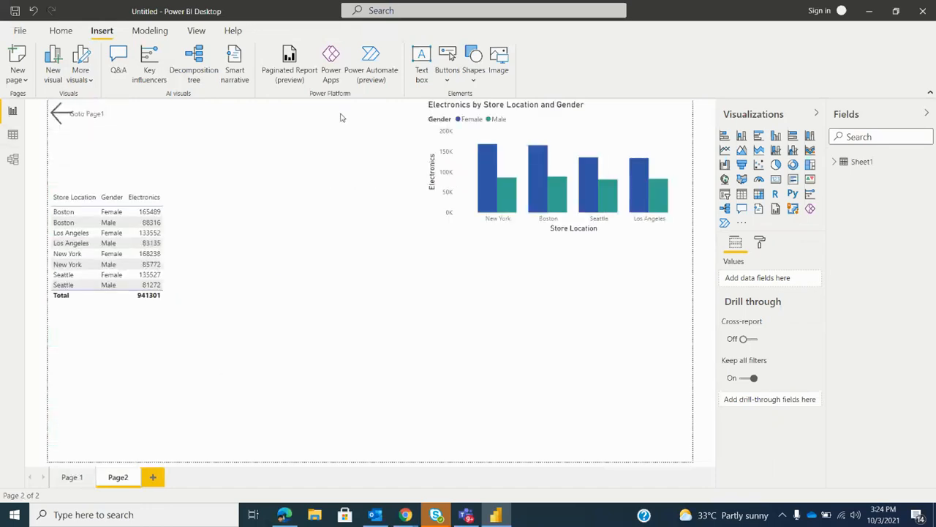
Insert the Model picture from the Desktop folder as an image on Page2
{"action": "left_click", "coordinate": [498, 62]}
{"action": "scroll", "coordinate": [64, 87], "scroll_direction": "up", "scroll_amount": 15}
{"action": "scroll", "coordinate": [51, 88], "scroll_direction": "up", "scroll_amount": 2}
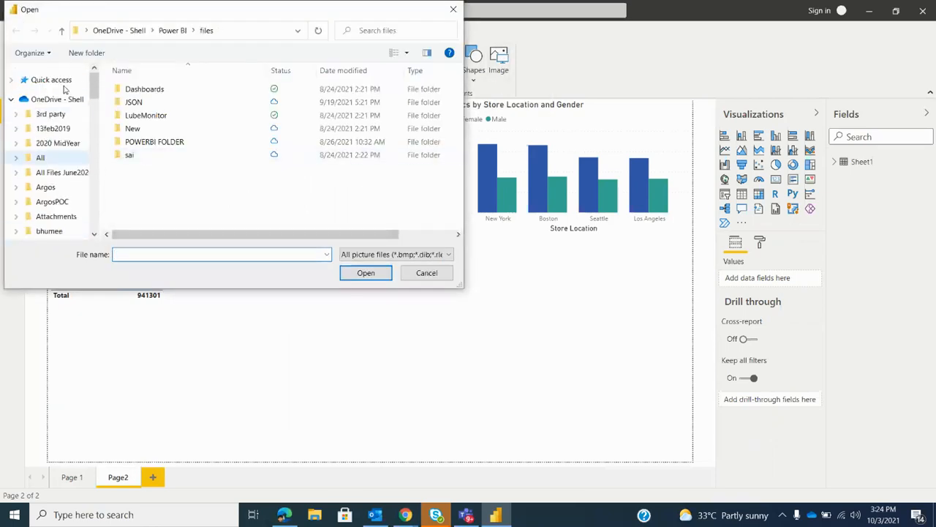
{"action": "left_click", "coordinate": [10, 99]}
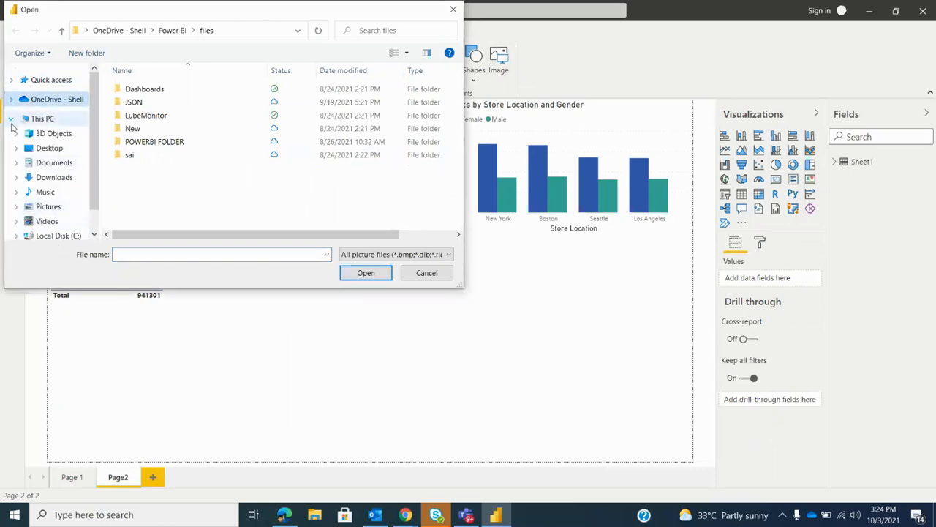
{"action": "left_click", "coordinate": [11, 117]}
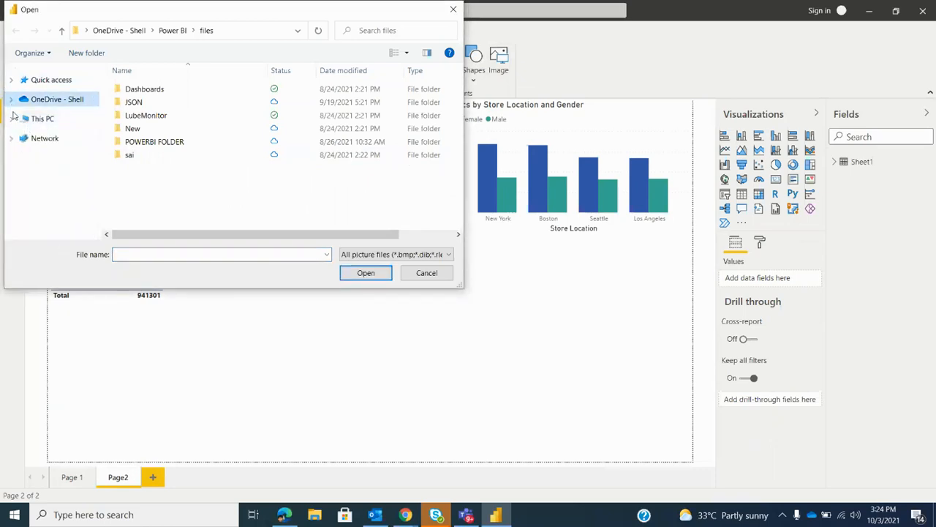
{"action": "left_click", "coordinate": [11, 118]}
{"action": "left_click", "coordinate": [40, 124]}
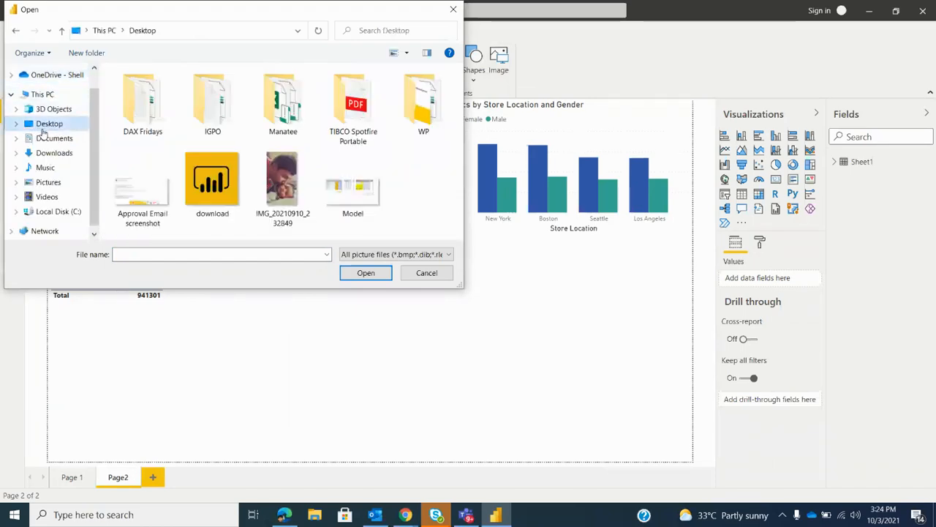
{"action": "left_click", "coordinate": [335, 191]}
{"action": "left_click", "coordinate": [366, 273]}
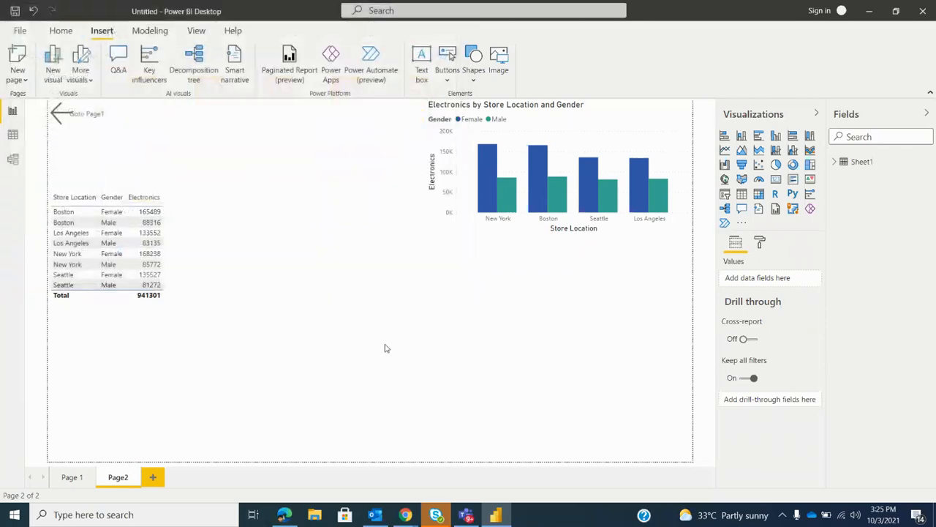
Move the inserted image below the table and enlarge it to span most of the page's lower area
{"action": "left_click_drag", "start_coordinate": [171, 169], "coordinate": [213, 330]}
{"action": "left_click_drag", "start_coordinate": [311, 377], "coordinate": [608, 489]}
{"action": "left_click_drag", "start_coordinate": [604, 408], "coordinate": [583, 315]}
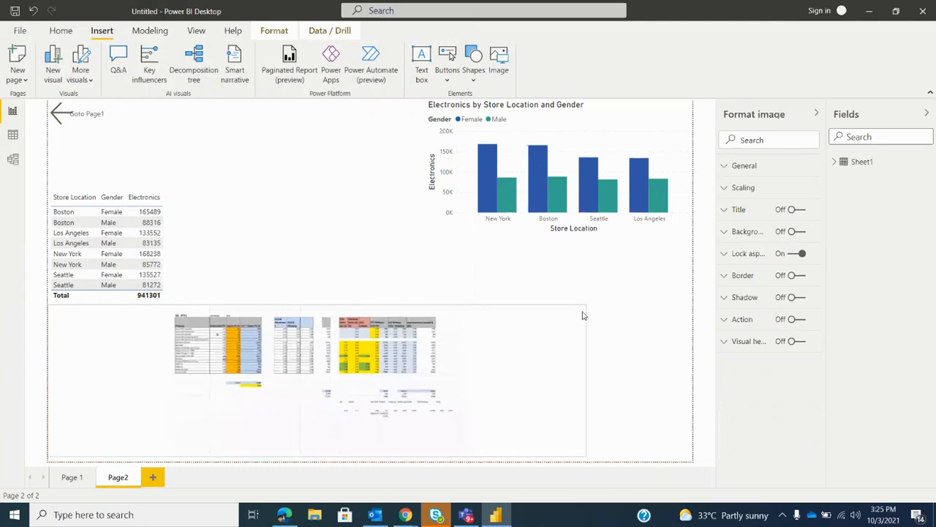
{"action": "left_click_drag", "start_coordinate": [550, 360], "coordinate": [554, 353]}
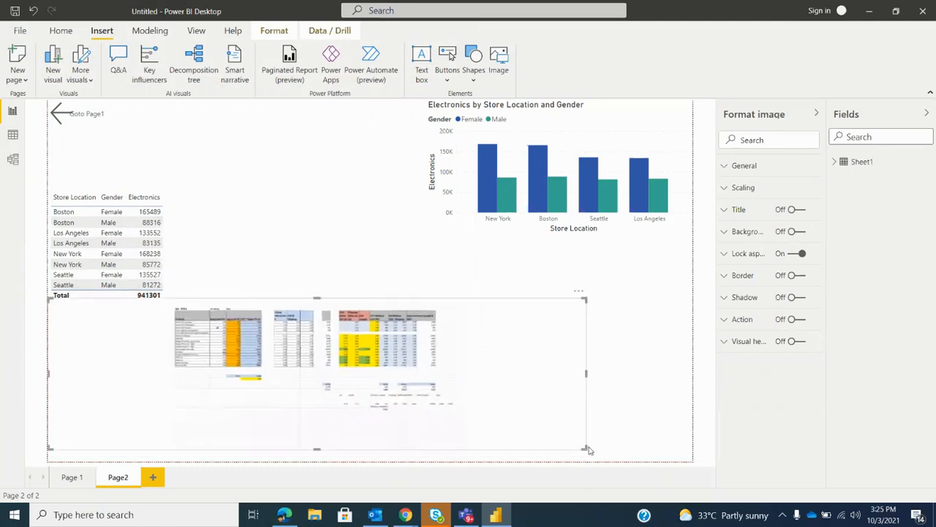
{"action": "left_click_drag", "start_coordinate": [584, 446], "coordinate": [695, 452]}
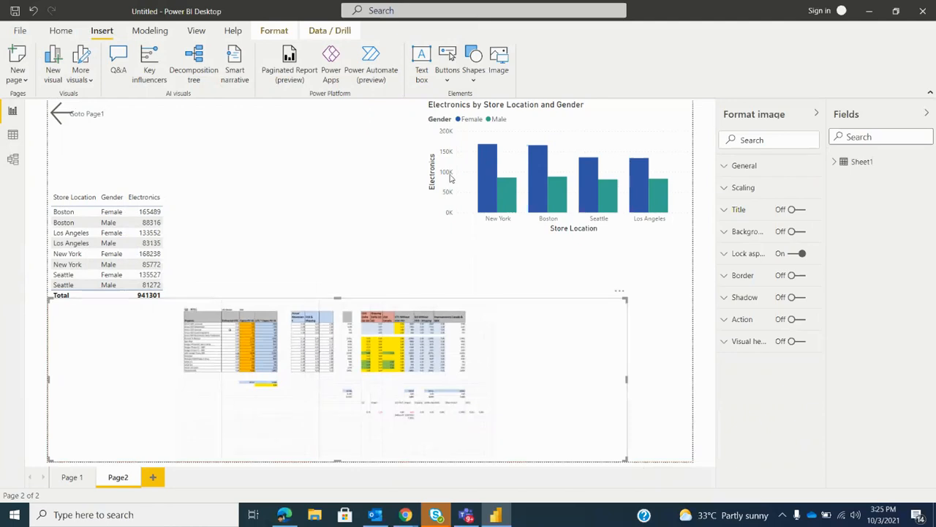
Insert an oval shape, make it narrower and taller, and place it between the table and the column chart
{"action": "left_click", "coordinate": [473, 79]}
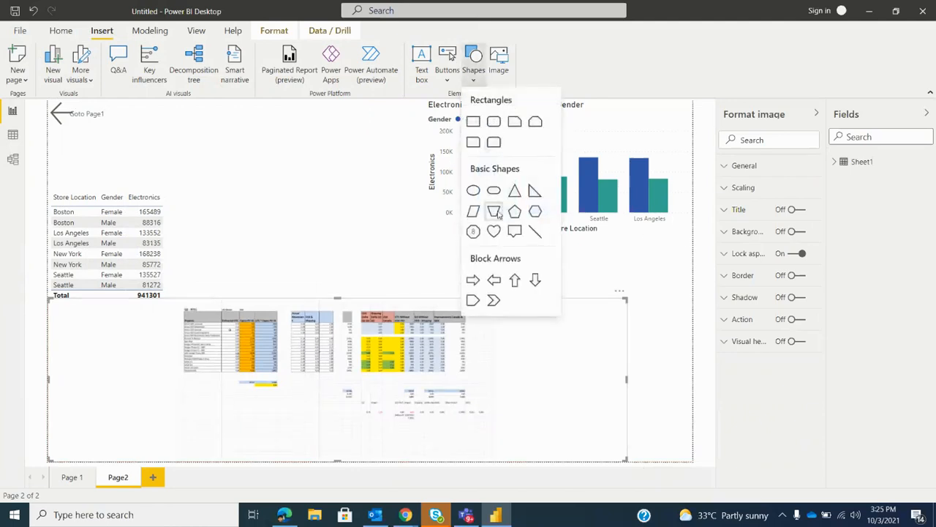
{"action": "left_click", "coordinate": [473, 191]}
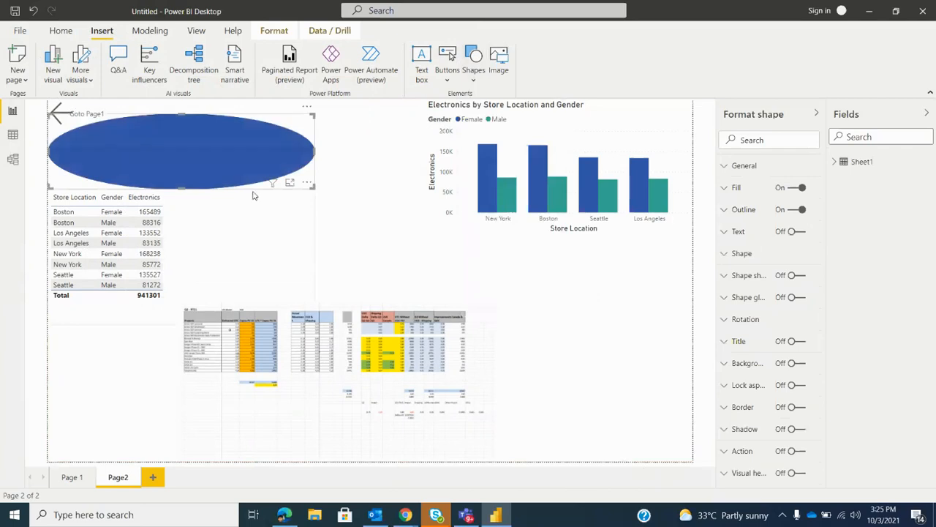
{"action": "left_click_drag", "start_coordinate": [314, 189], "coordinate": [276, 256]}
{"action": "left_click_drag", "start_coordinate": [150, 162], "coordinate": [331, 194]}
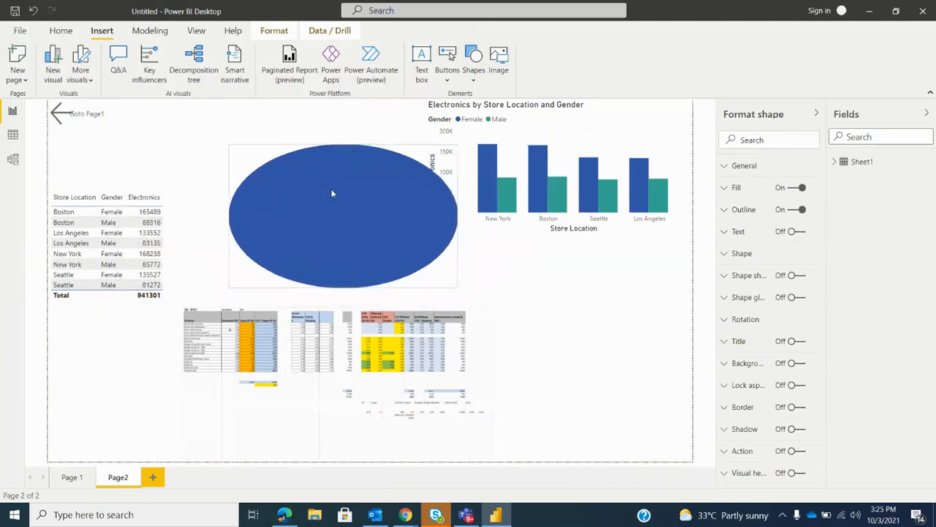
Fill the oval with the teal theme color and turn on its text with the label "SalesInfo"
{"action": "left_click", "coordinate": [765, 189]}
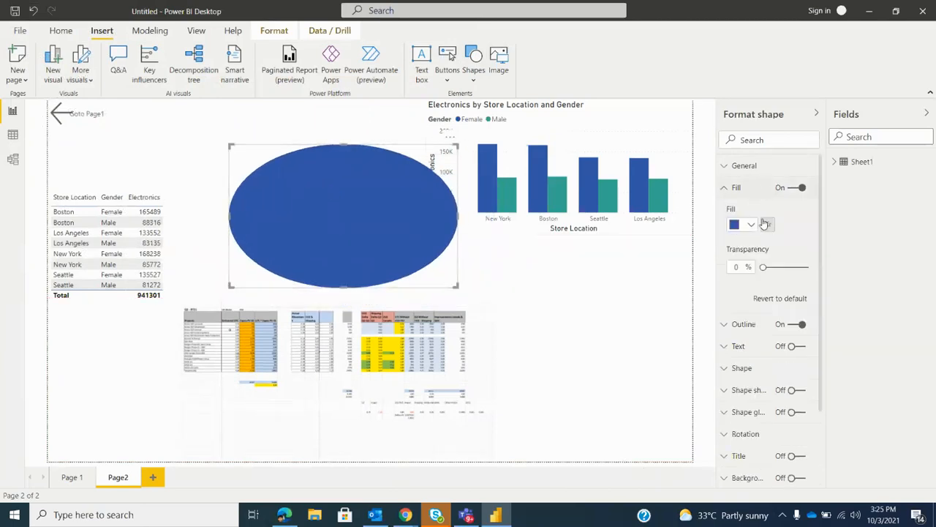
{"action": "left_click", "coordinate": [751, 225]}
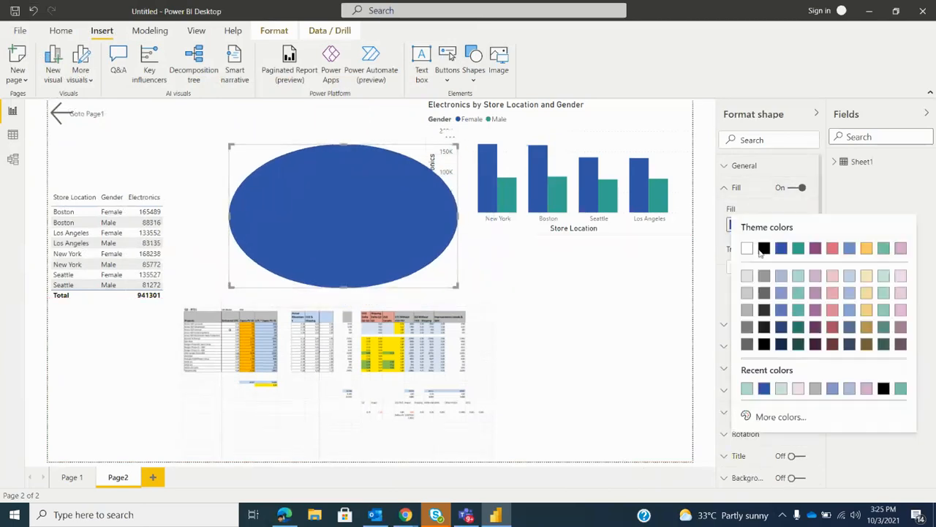
{"action": "left_click", "coordinate": [799, 250]}
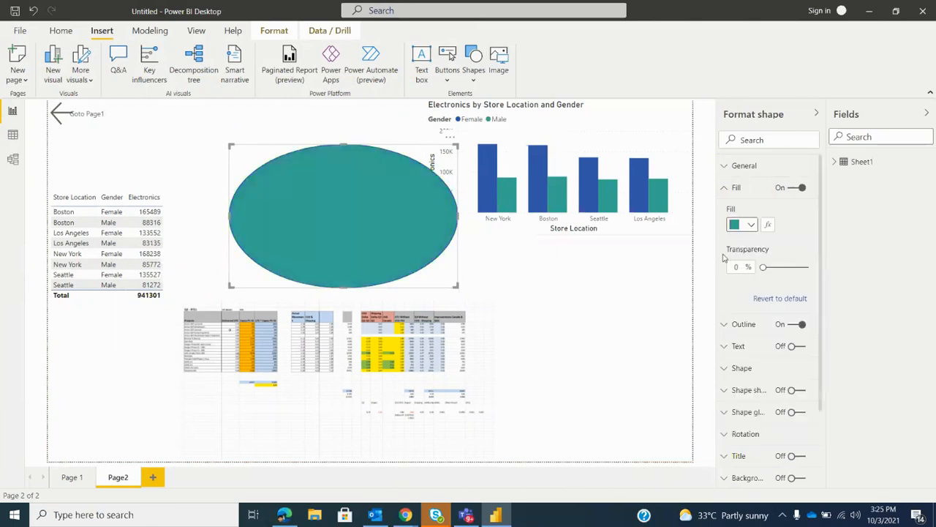
{"action": "left_click", "coordinate": [803, 348]}
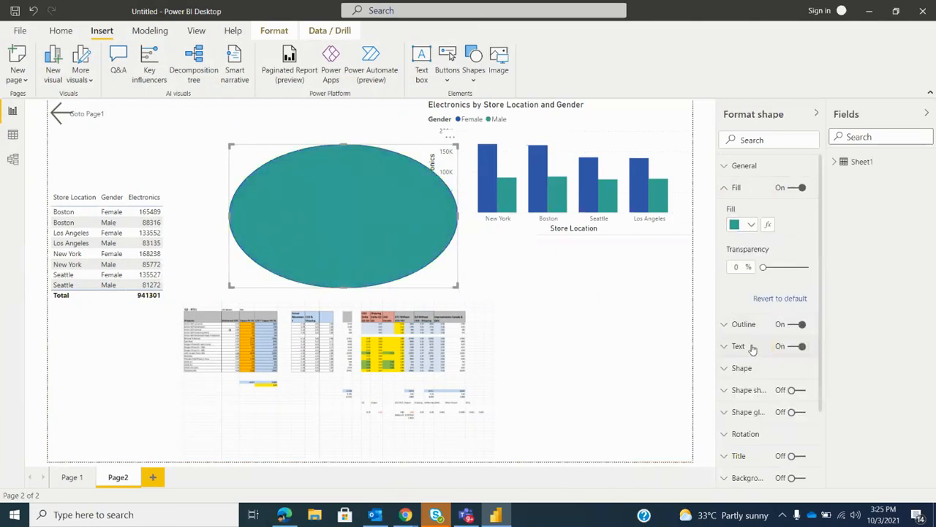
{"action": "left_click", "coordinate": [738, 377]}
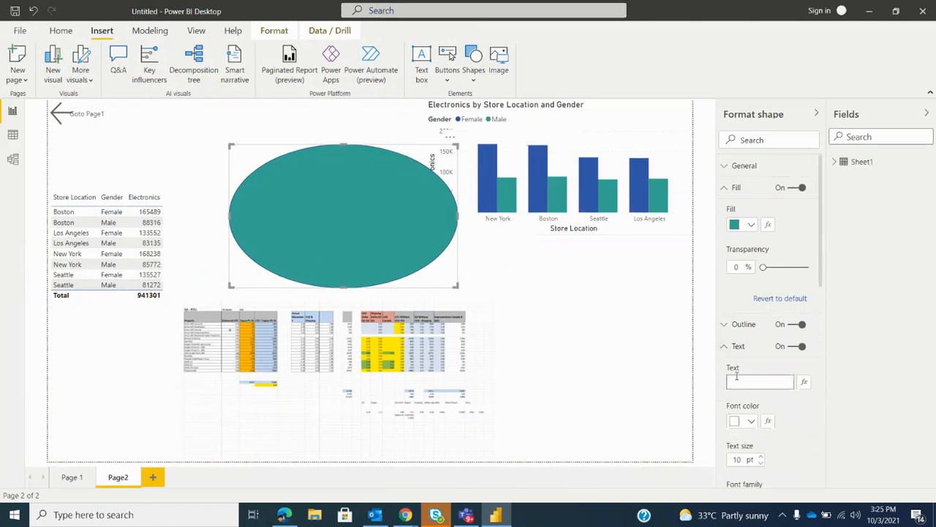
{"action": "type", "text": "Sales in"}
Turn on the spreadsheet image's action and show the available action types
{"action": "left_click", "coordinate": [545, 302]}
{"action": "left_click", "coordinate": [801, 319]}
{"action": "left_click", "coordinate": [760, 326]}
{"action": "left_click", "coordinate": [761, 356]}
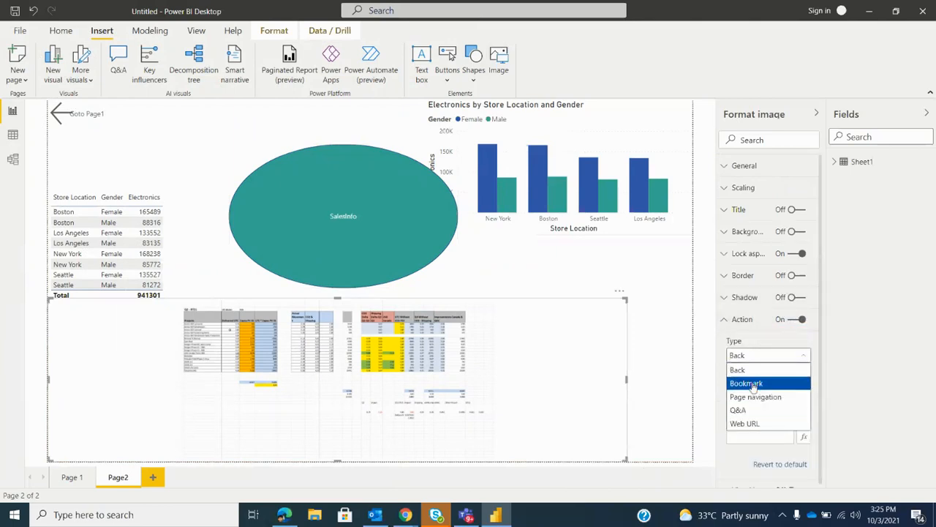
Shrink the SalesInfo oval and reposition it so it clears the column chart
{"action": "left_click", "coordinate": [417, 230]}
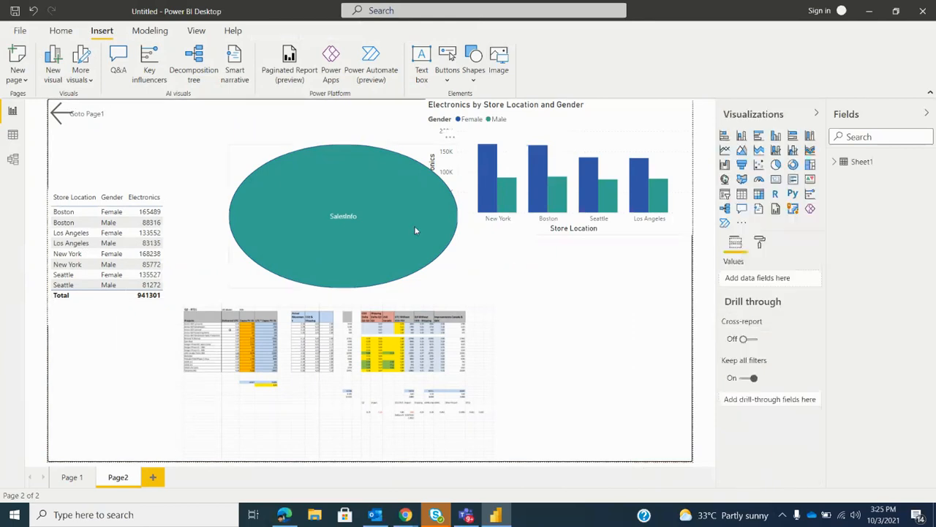
{"action": "left_click_drag", "start_coordinate": [457, 285], "coordinate": [394, 270]}
{"action": "mouse_move", "coordinate": [326, 226]}
{"action": "left_mouse_down"}
{"action": "mouse_move", "coordinate": [340, 233]}
{"action": "mouse_move", "coordinate": [335, 219]}
{"action": "left_mouse_up"}
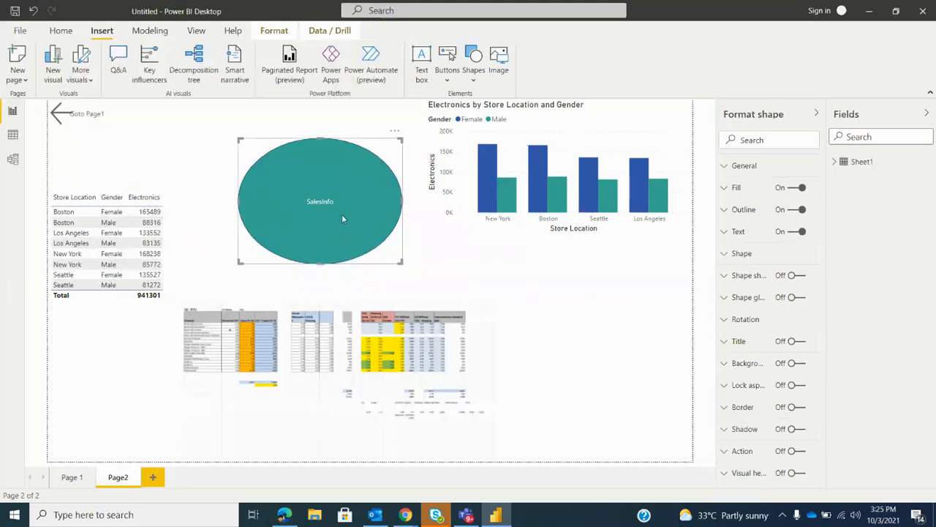
Insert a Back button and place it above the SalesInfo oval, beside the Goto Page1 arrow
{"action": "left_click", "coordinate": [447, 77]}
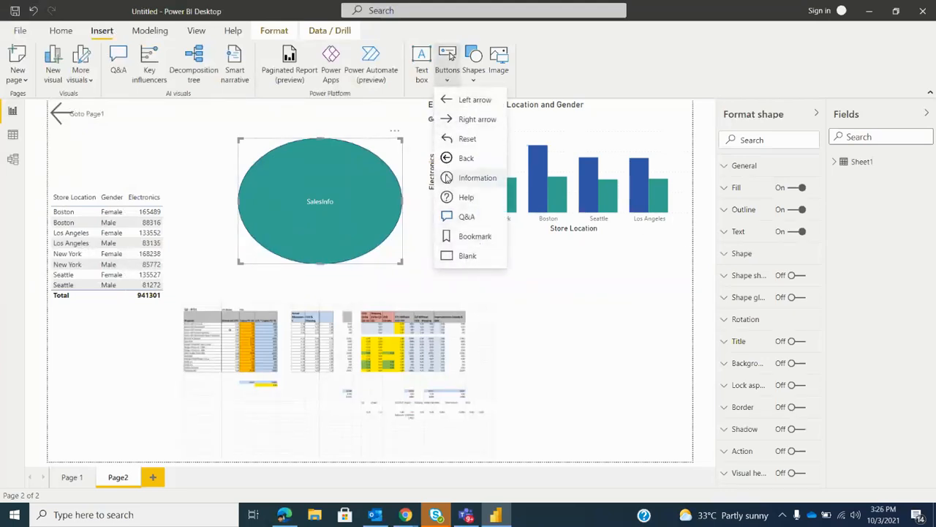
{"action": "left_click", "coordinate": [466, 158]}
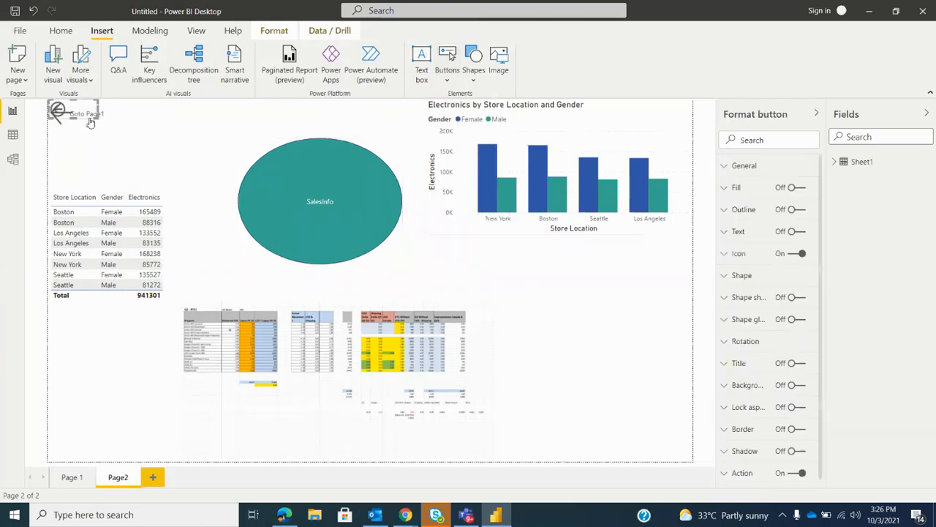
{"action": "left_click_drag", "start_coordinate": [72, 106], "coordinate": [217, 125]}
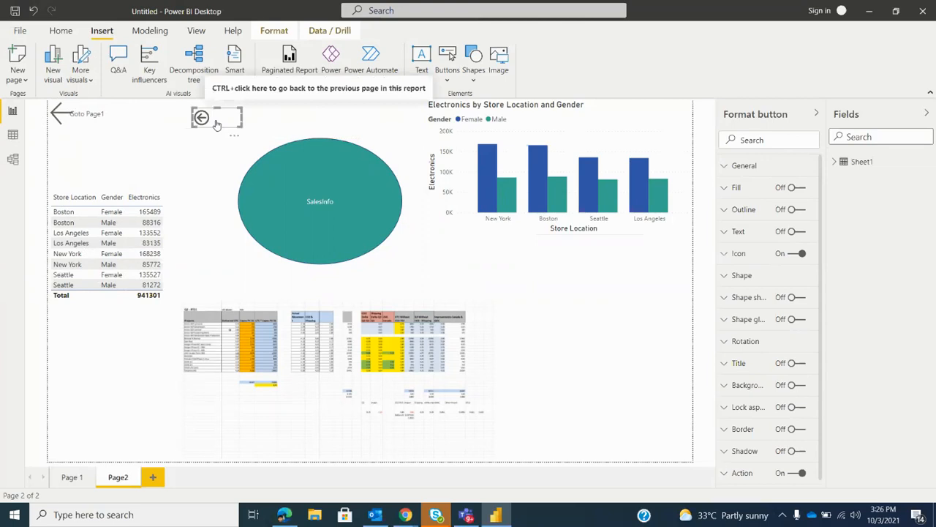
Test the Back button by following it to the previous page, return to Page2 and select the button again
{"action": "left_click", "coordinate": [216, 124], "text": "ctrl"}
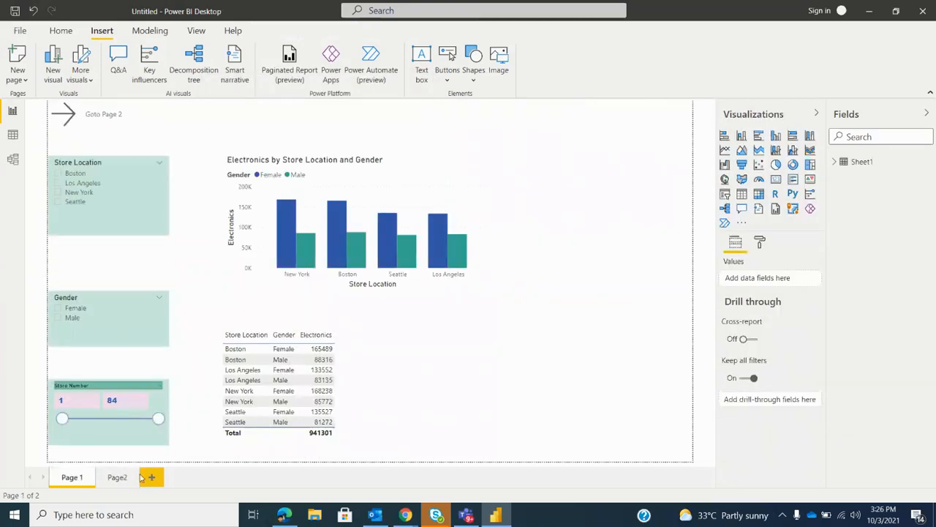
{"action": "left_click", "coordinate": [102, 482]}
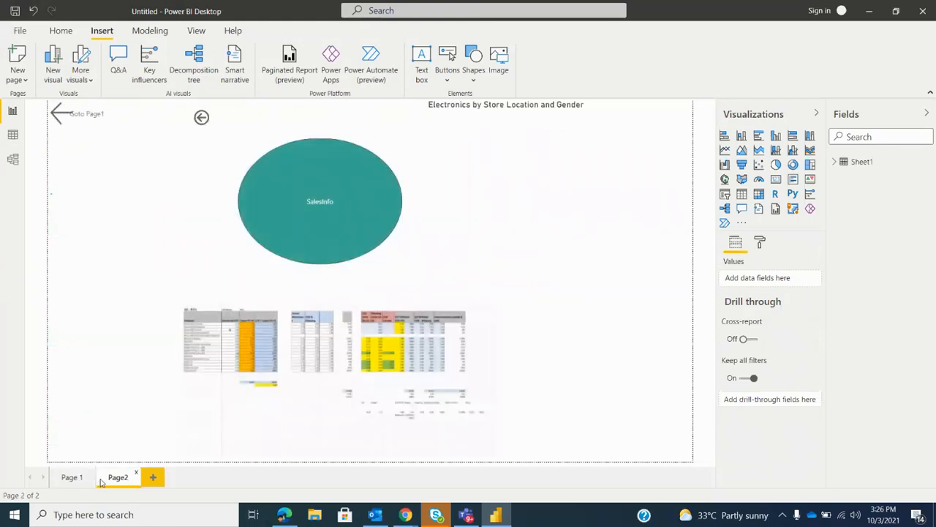
{"action": "left_click", "coordinate": [201, 119]}
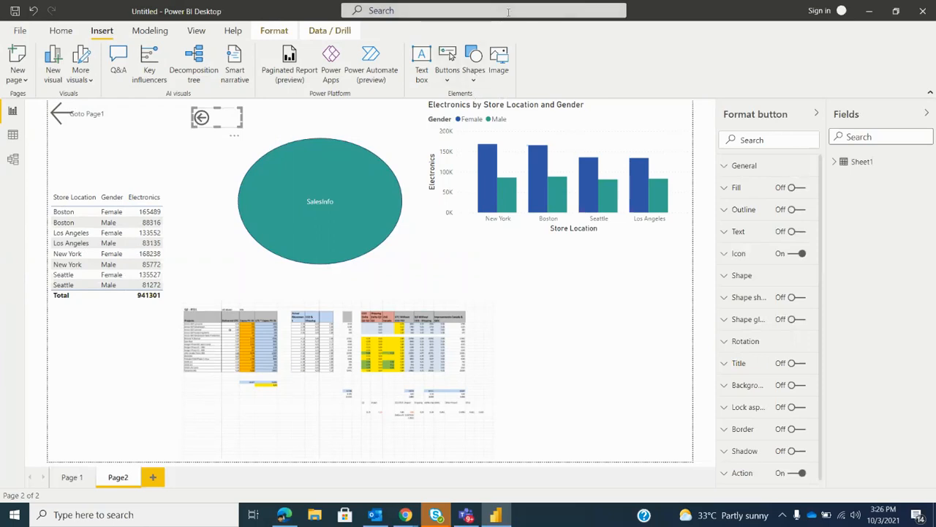
Duplicate Page2 and add two blank pages to the report
{"action": "left_click", "coordinate": [23, 79]}
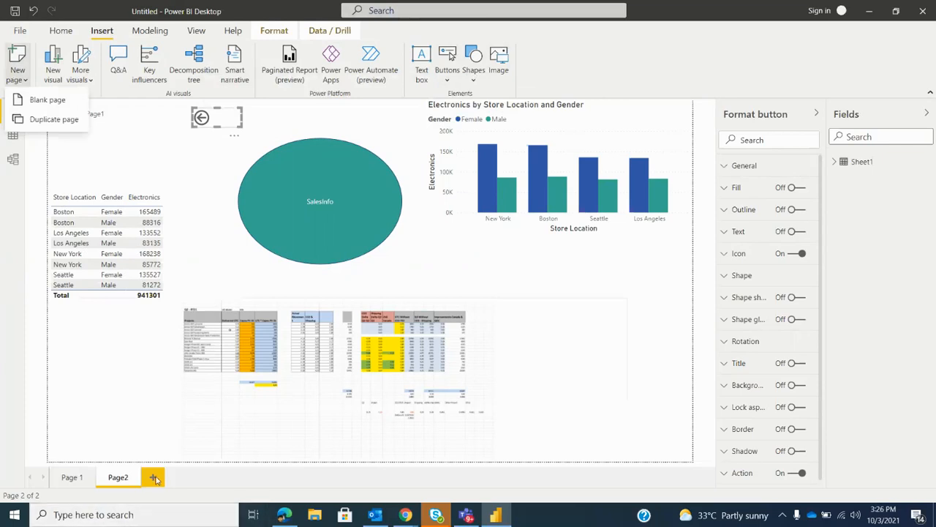
{"action": "left_click", "coordinate": [34, 123]}
{"action": "left_click", "coordinate": [241, 480]}
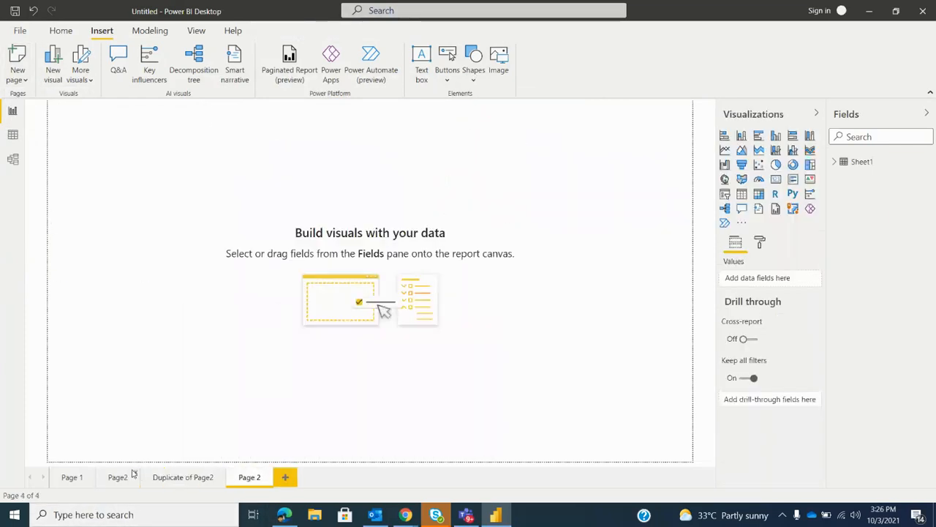
{"action": "left_click", "coordinate": [22, 79]}
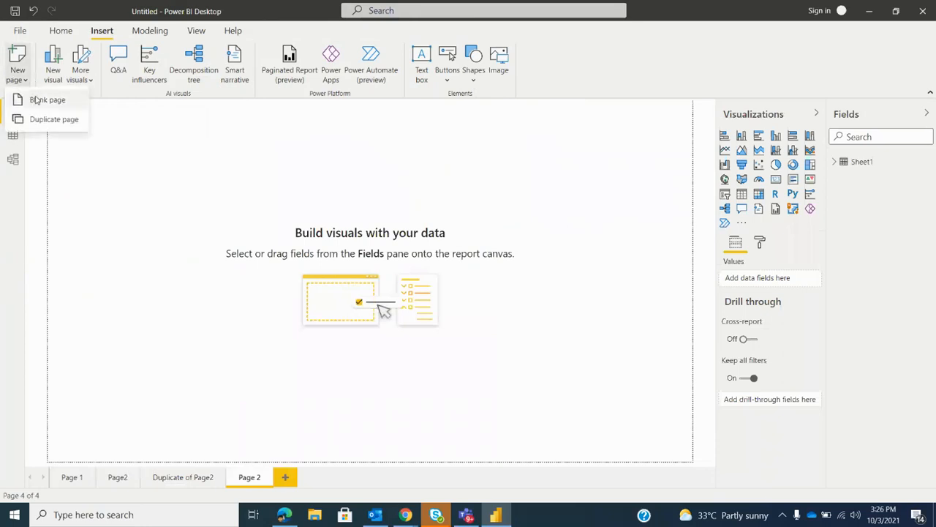
{"action": "left_click", "coordinate": [31, 97]}
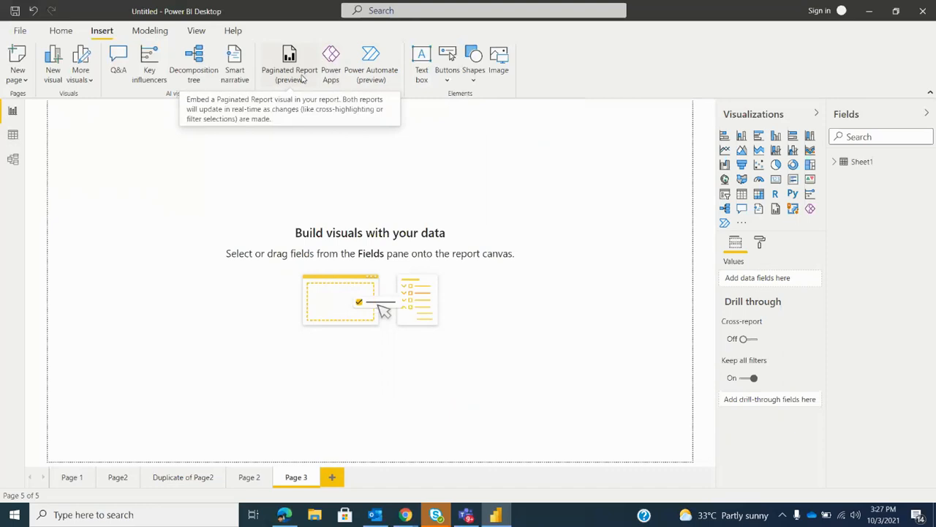
Add a new empty visual to Page 3 and change it to an area chart
{"action": "left_click", "coordinate": [59, 30]}
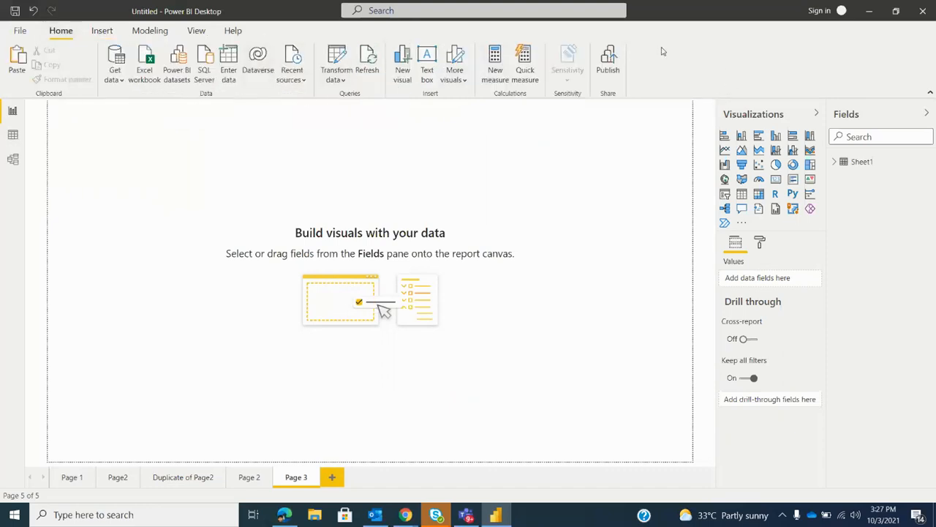
{"action": "left_click", "coordinate": [402, 73]}
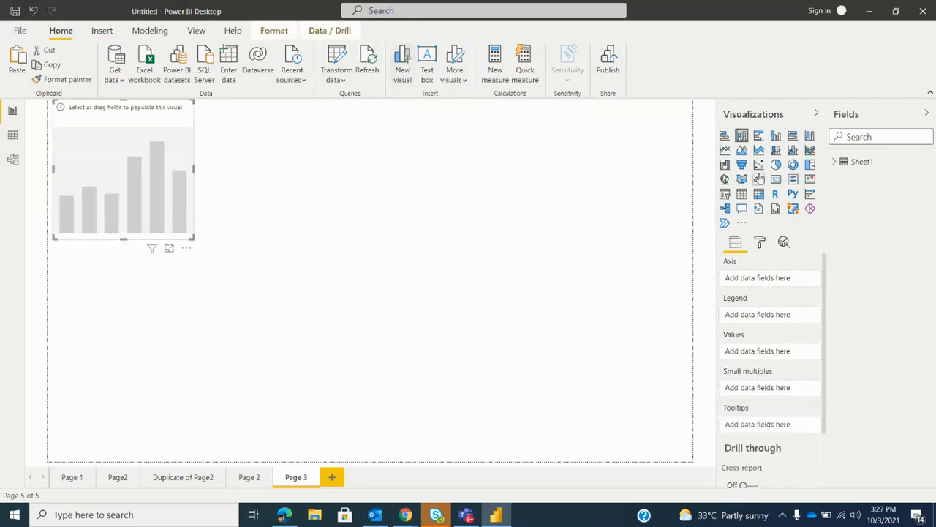
{"action": "left_click", "coordinate": [742, 150]}
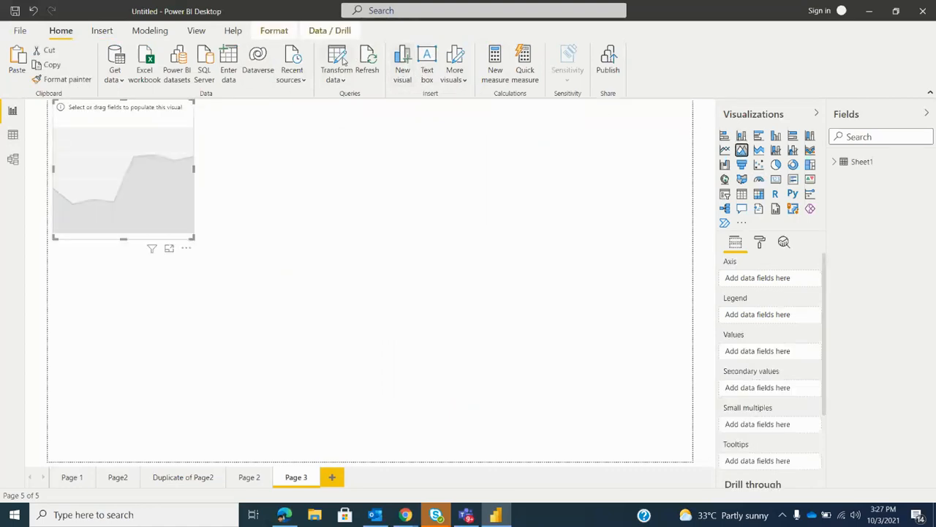
Add an empty pie chart and an empty stacked column chart below the area chart
{"action": "left_click", "coordinate": [346, 155]}
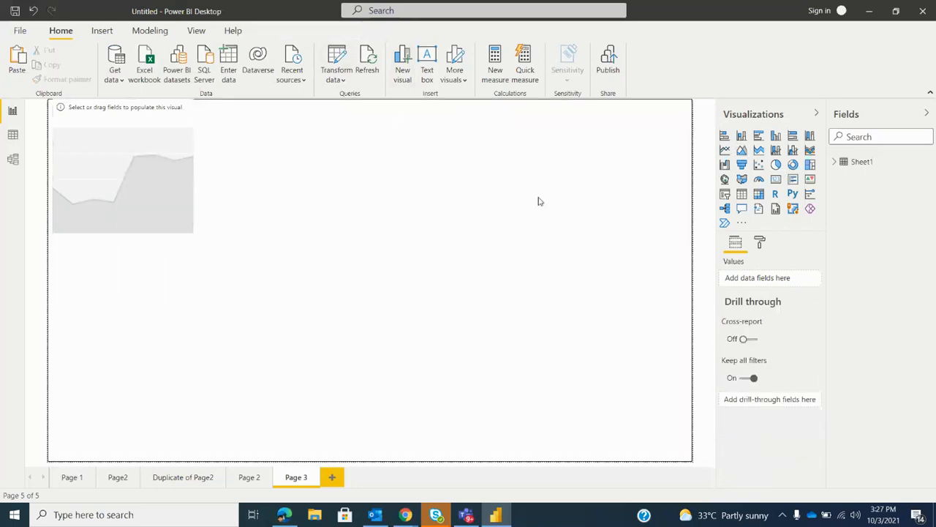
{"action": "left_click", "coordinate": [776, 164]}
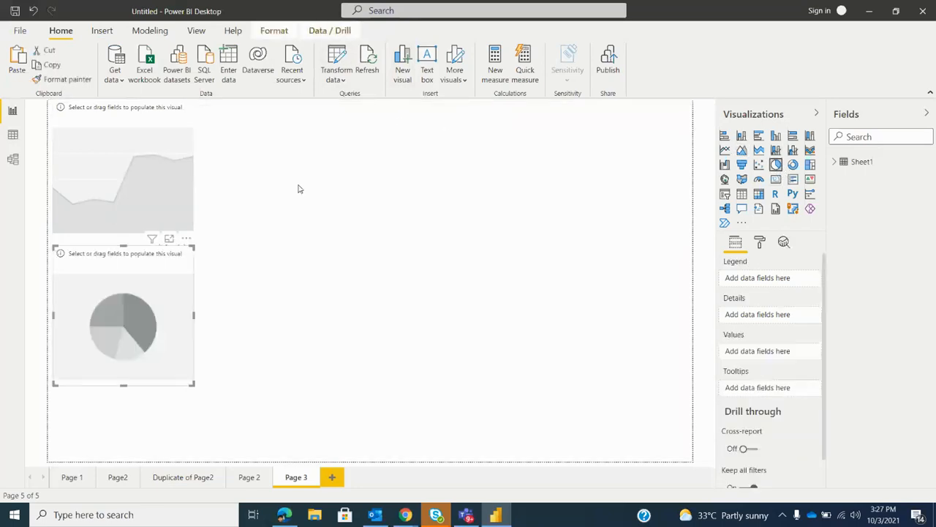
{"action": "left_click", "coordinate": [402, 66]}
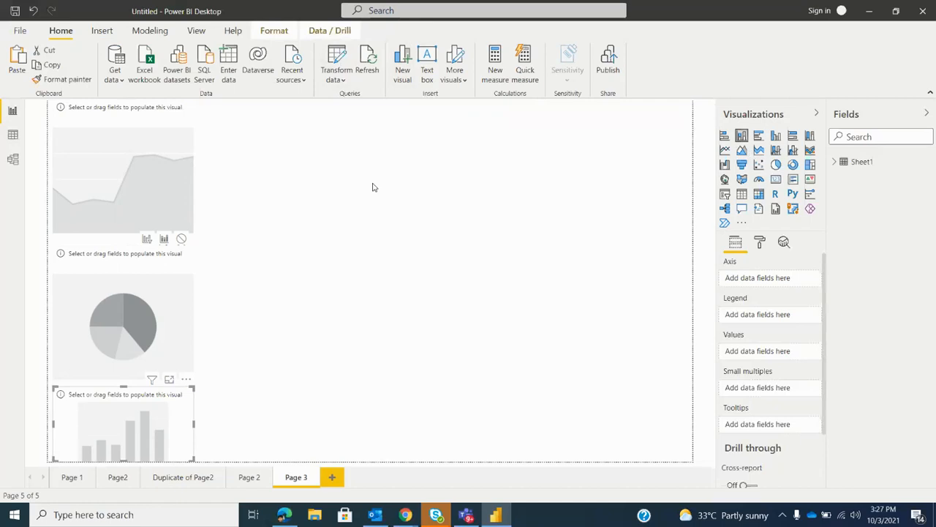
{"action": "left_click", "coordinate": [267, 33]}
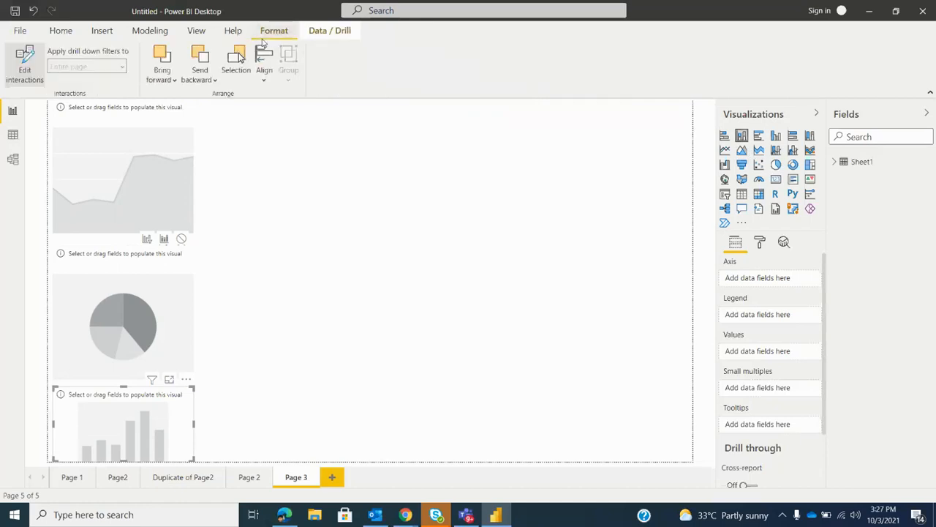
{"action": "left_click", "coordinate": [24, 73]}
{"action": "left_click", "coordinate": [176, 79]}
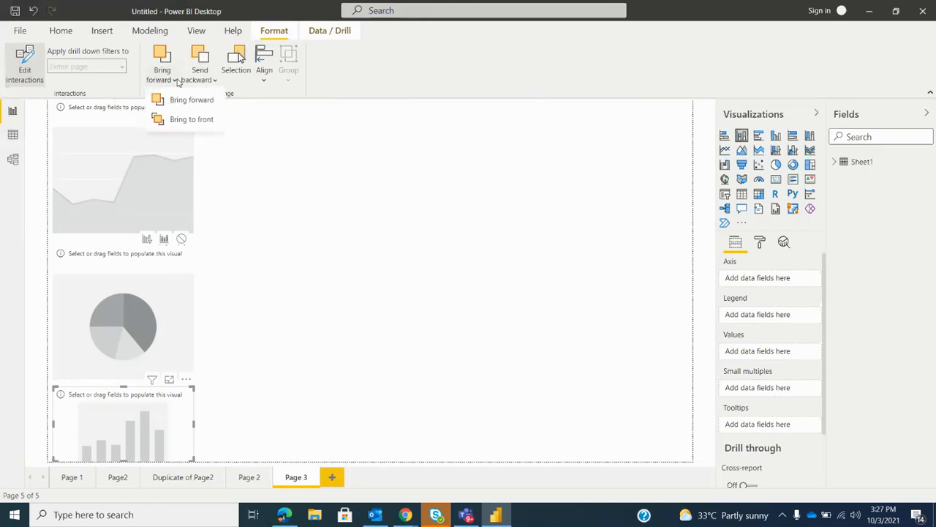
{"action": "left_click", "coordinate": [348, 82]}
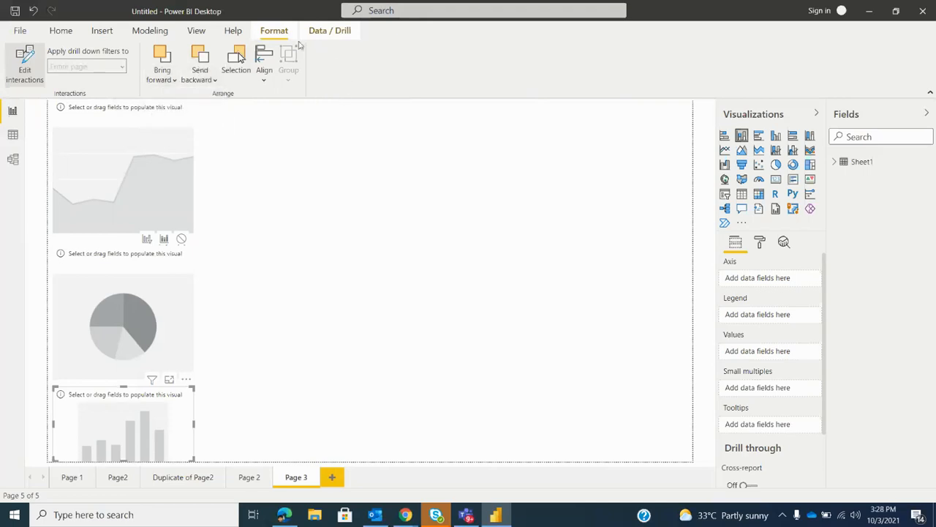
{"action": "left_click", "coordinate": [338, 30]}
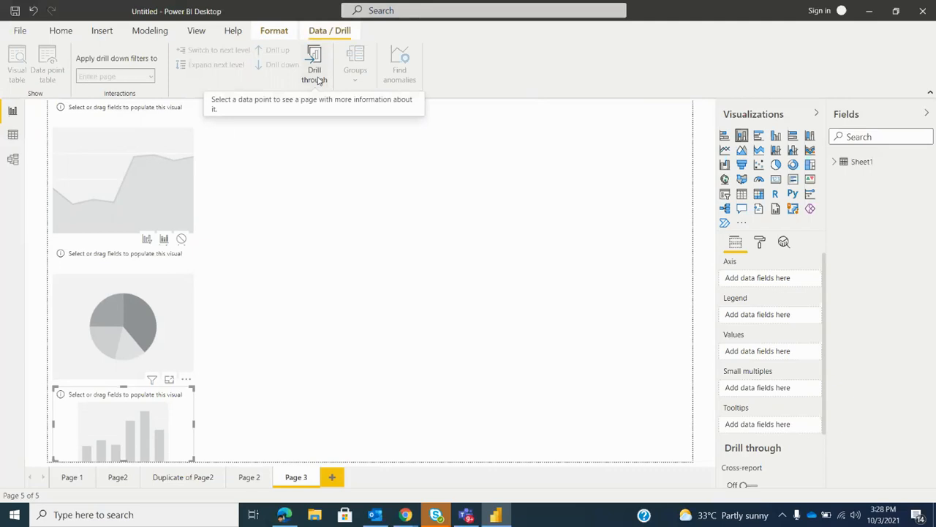
{"action": "left_click", "coordinate": [286, 161]}
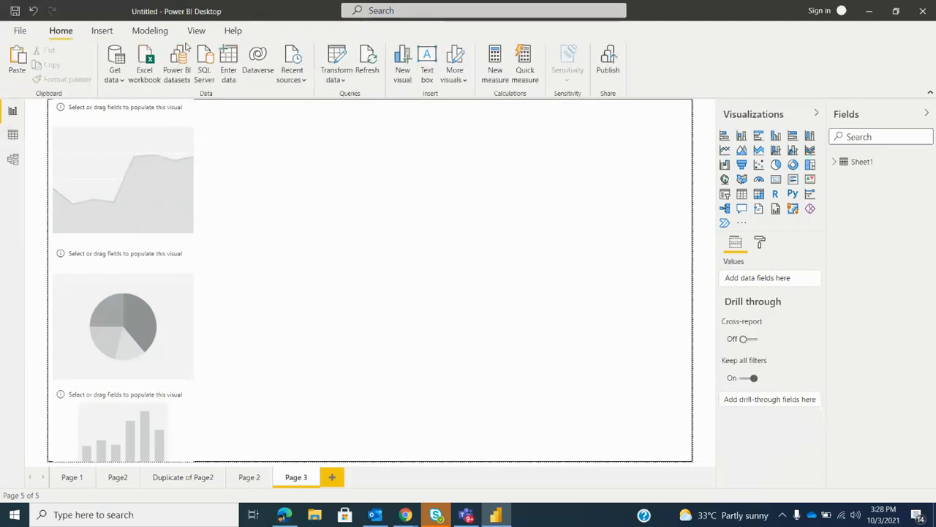
{"action": "left_click", "coordinate": [196, 31]}
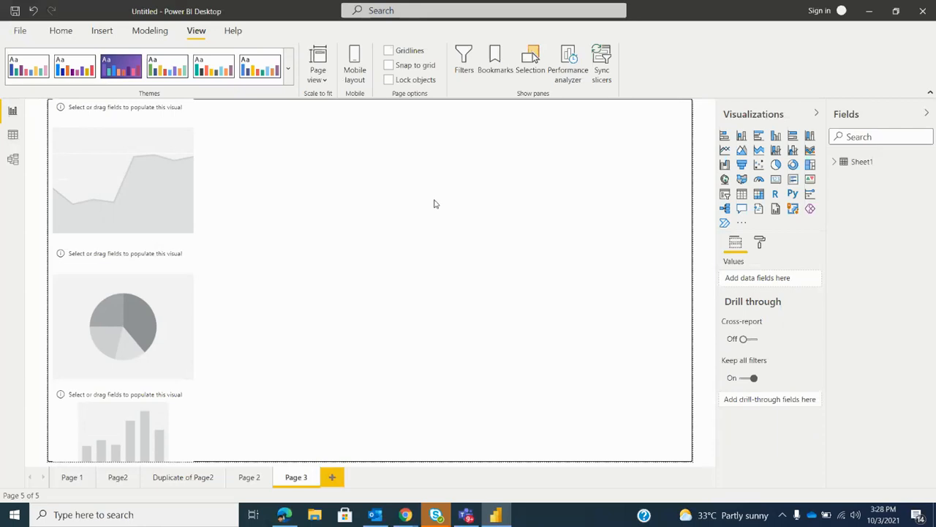
{"action": "left_click", "coordinate": [60, 30]}
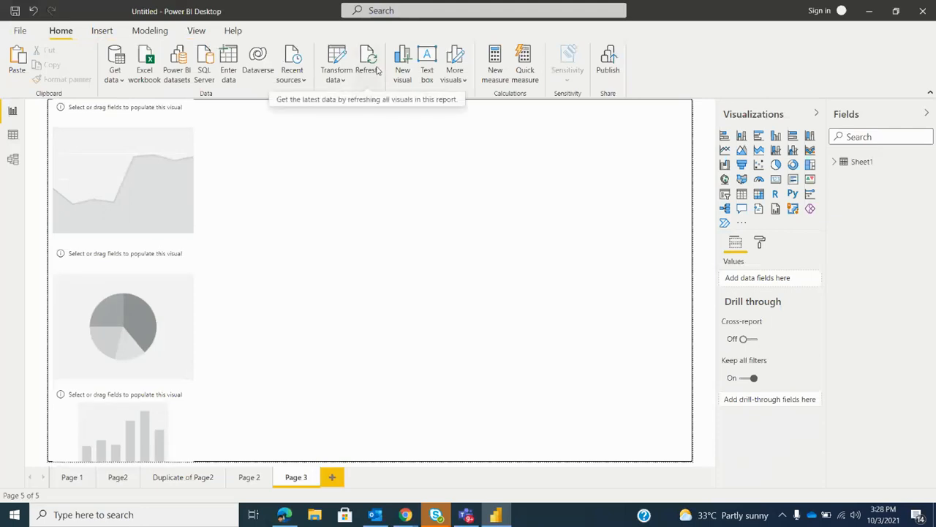
Open the list of available actions for the Sheet1 table
{"action": "left_click", "coordinate": [928, 163]}
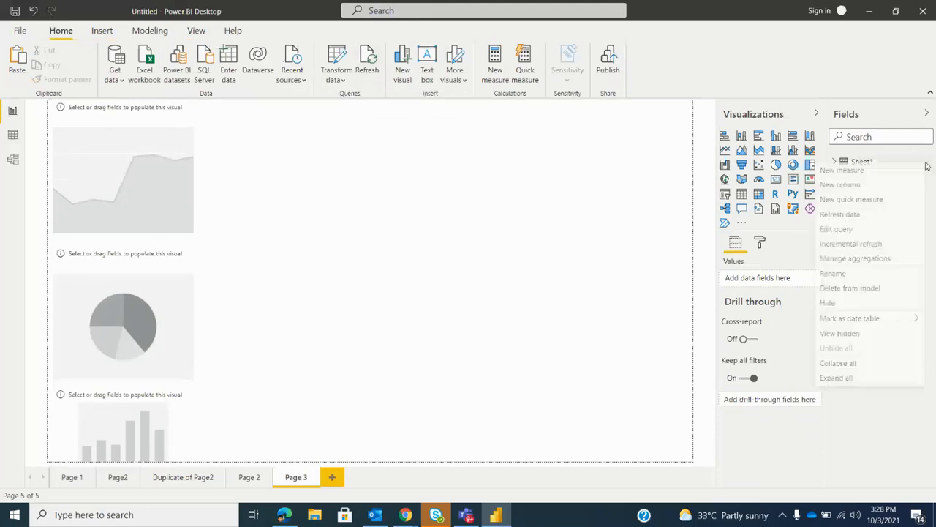